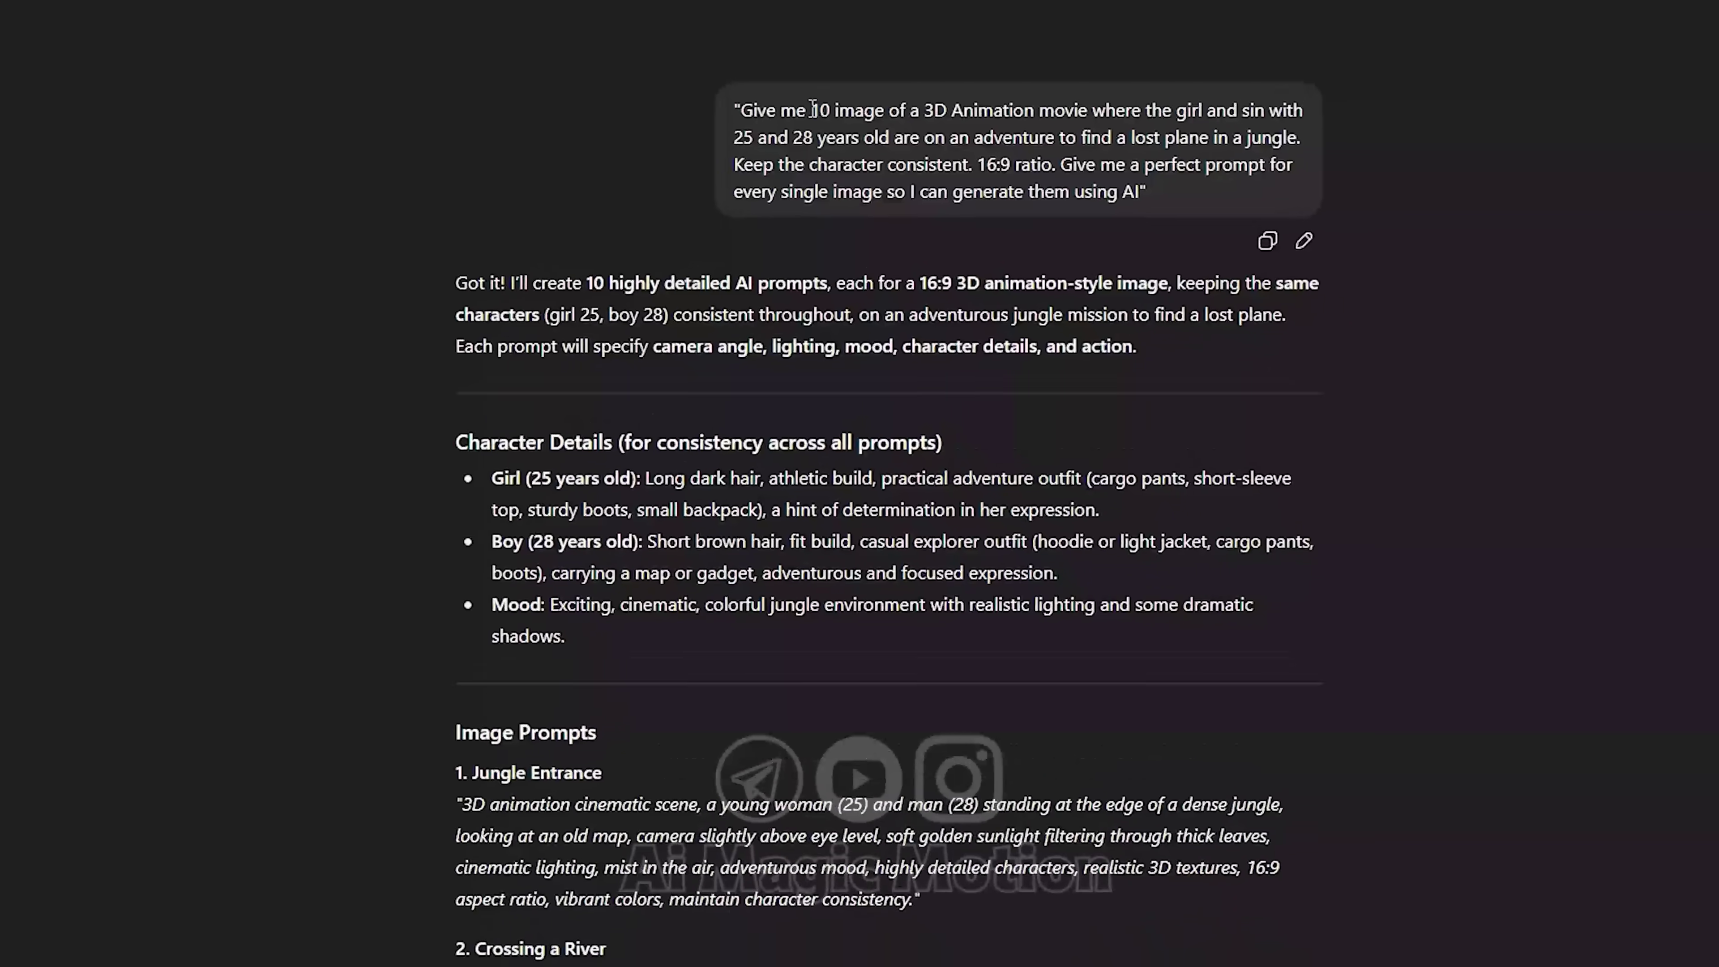
Highlight the 10-image request and the 16:9 ratio in the earlier prompt
{"action": "left_click_drag", "start_coordinate": [813, 109], "coordinate": [1163, 75]}
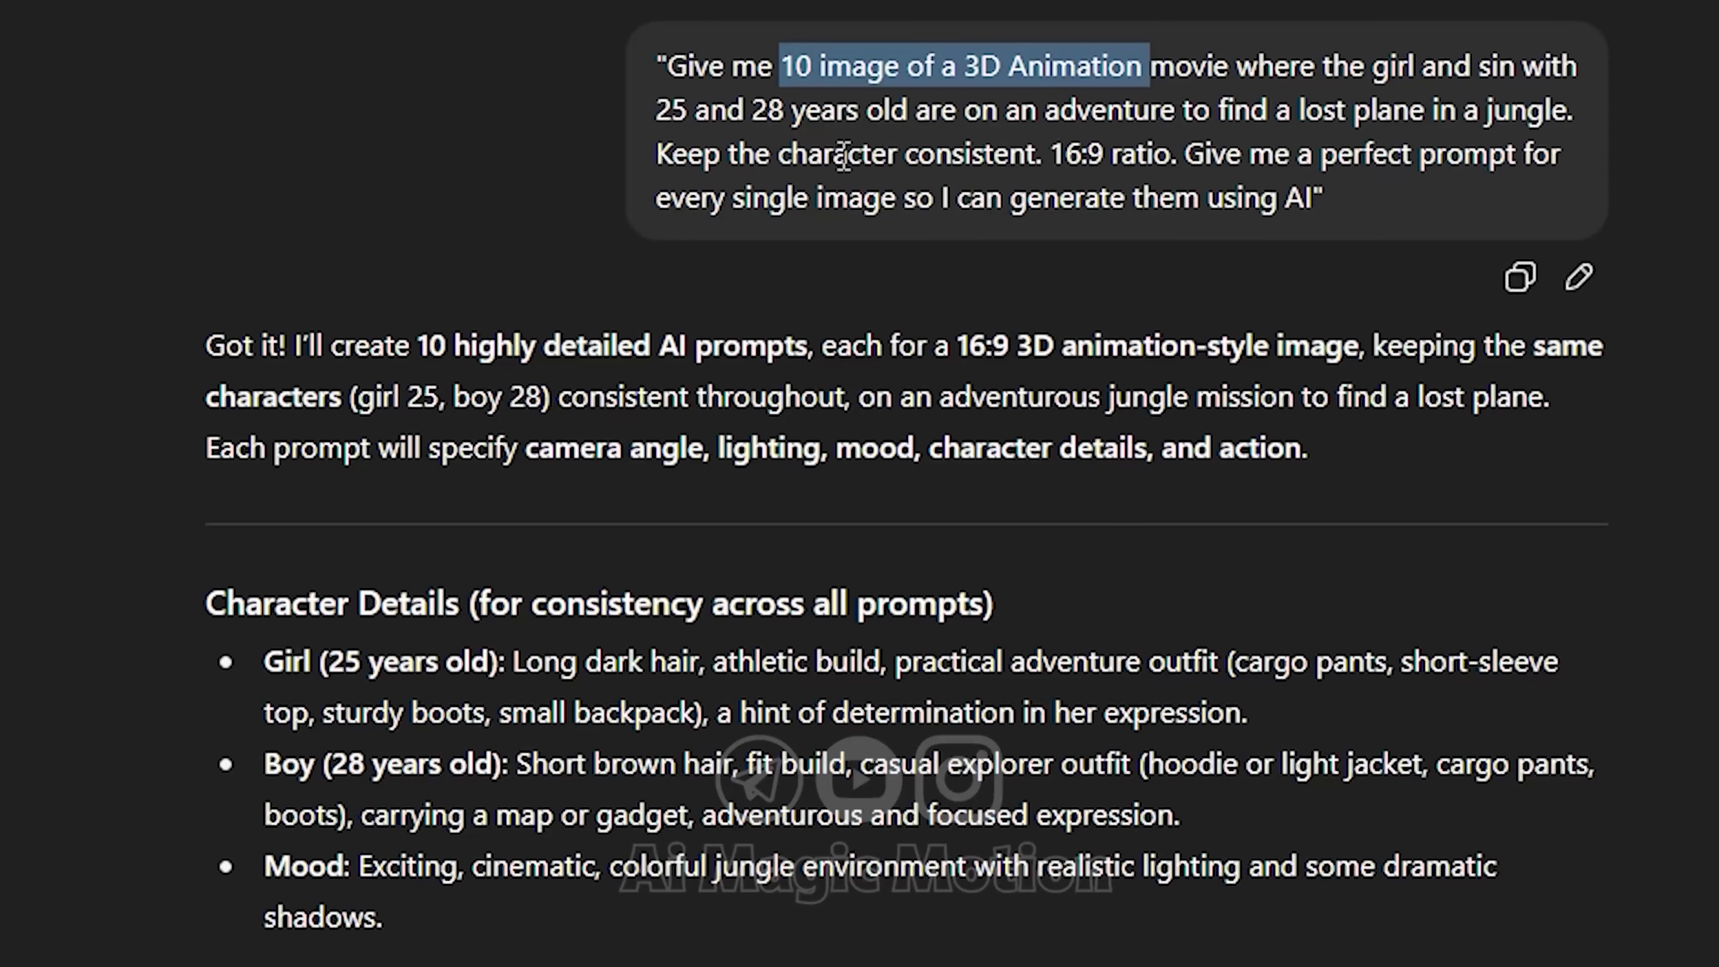
{"action": "left_click", "coordinate": [921, 187]}
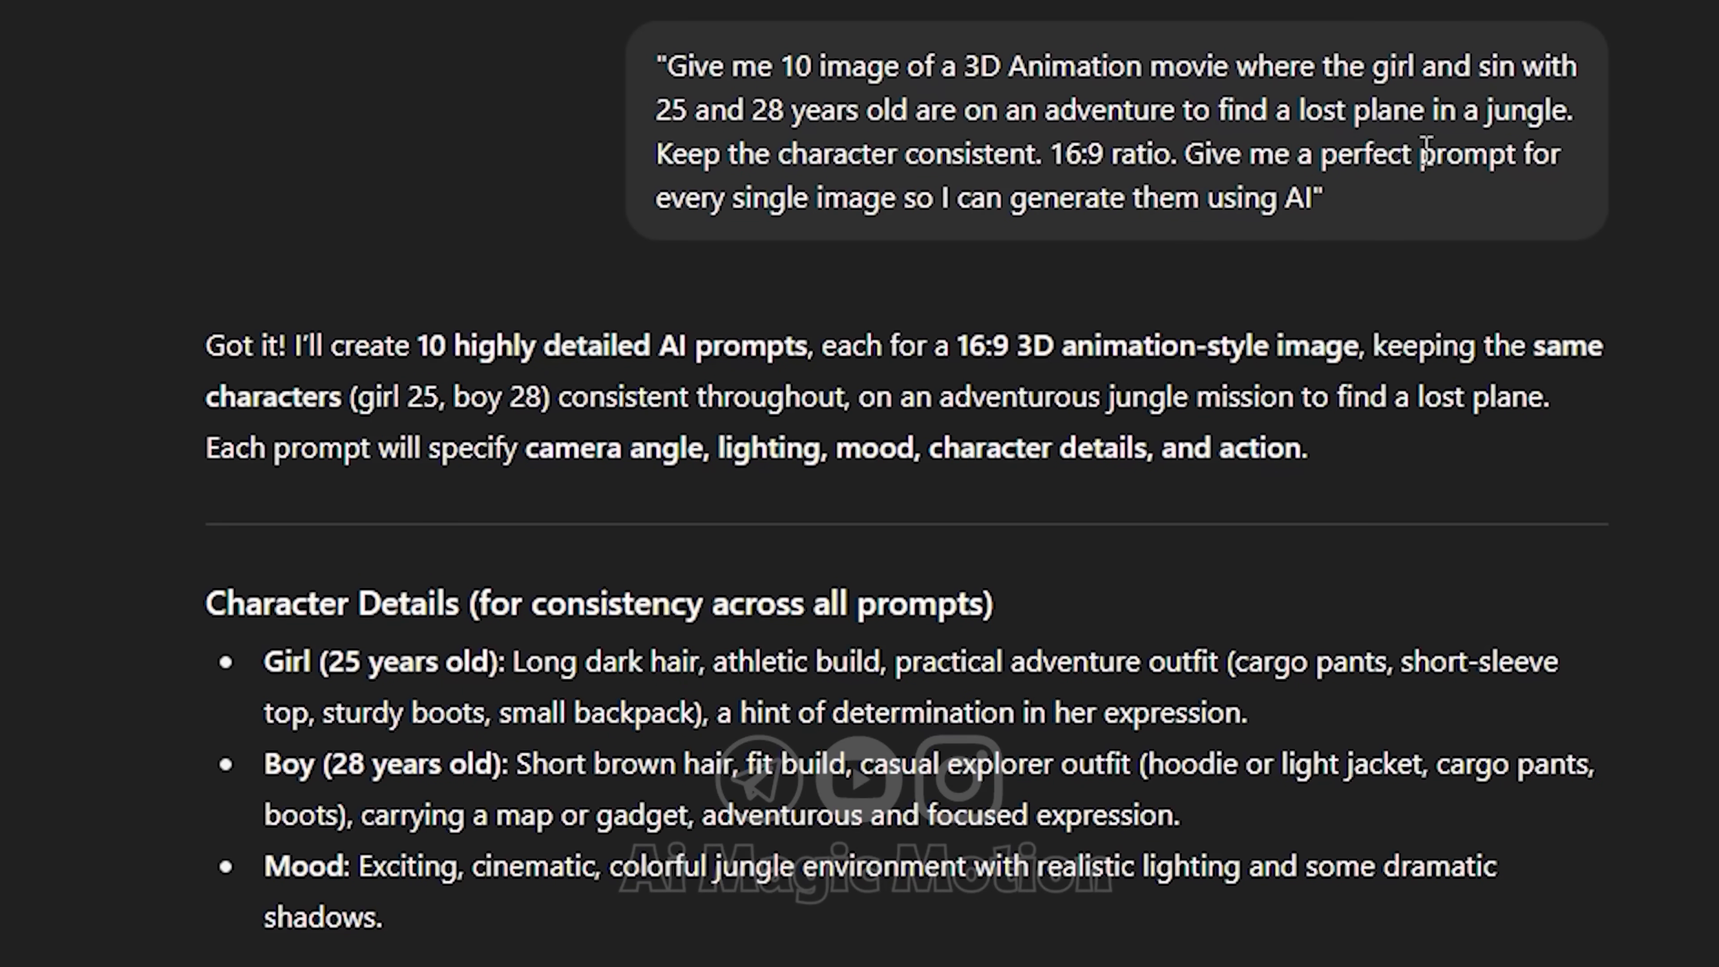
{"action": "mouse_move", "coordinate": [1348, 159]}
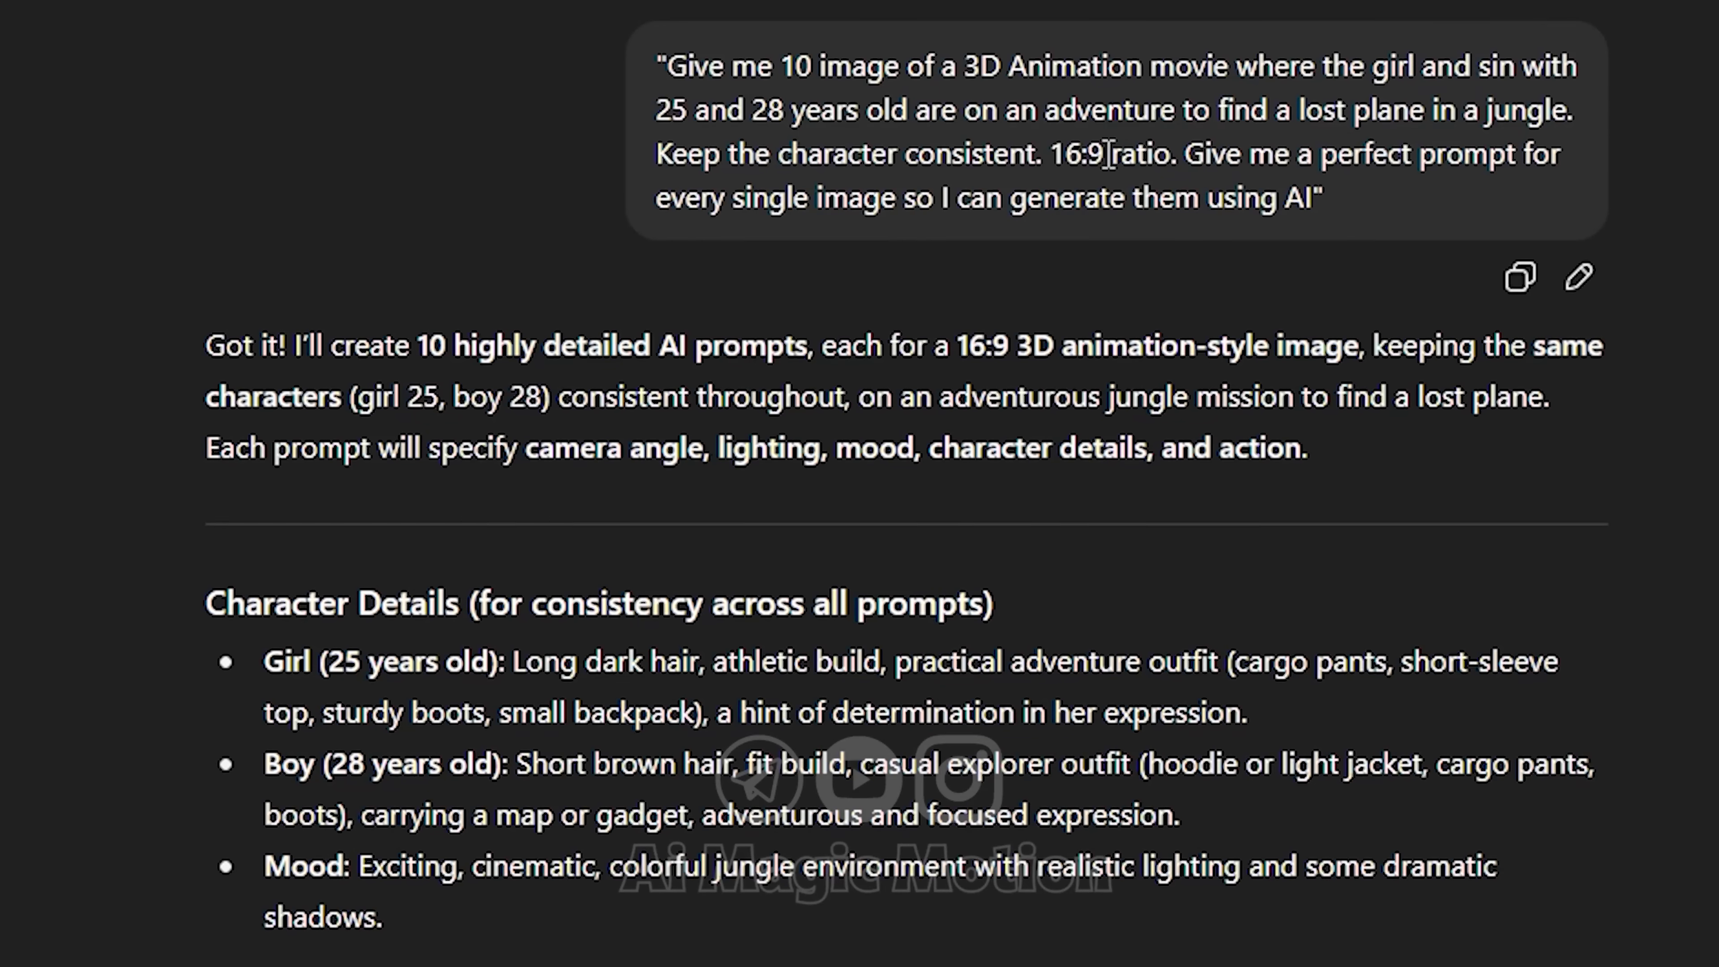
{"action": "left_click_drag", "start_coordinate": [1103, 155], "coordinate": [1058, 163]}
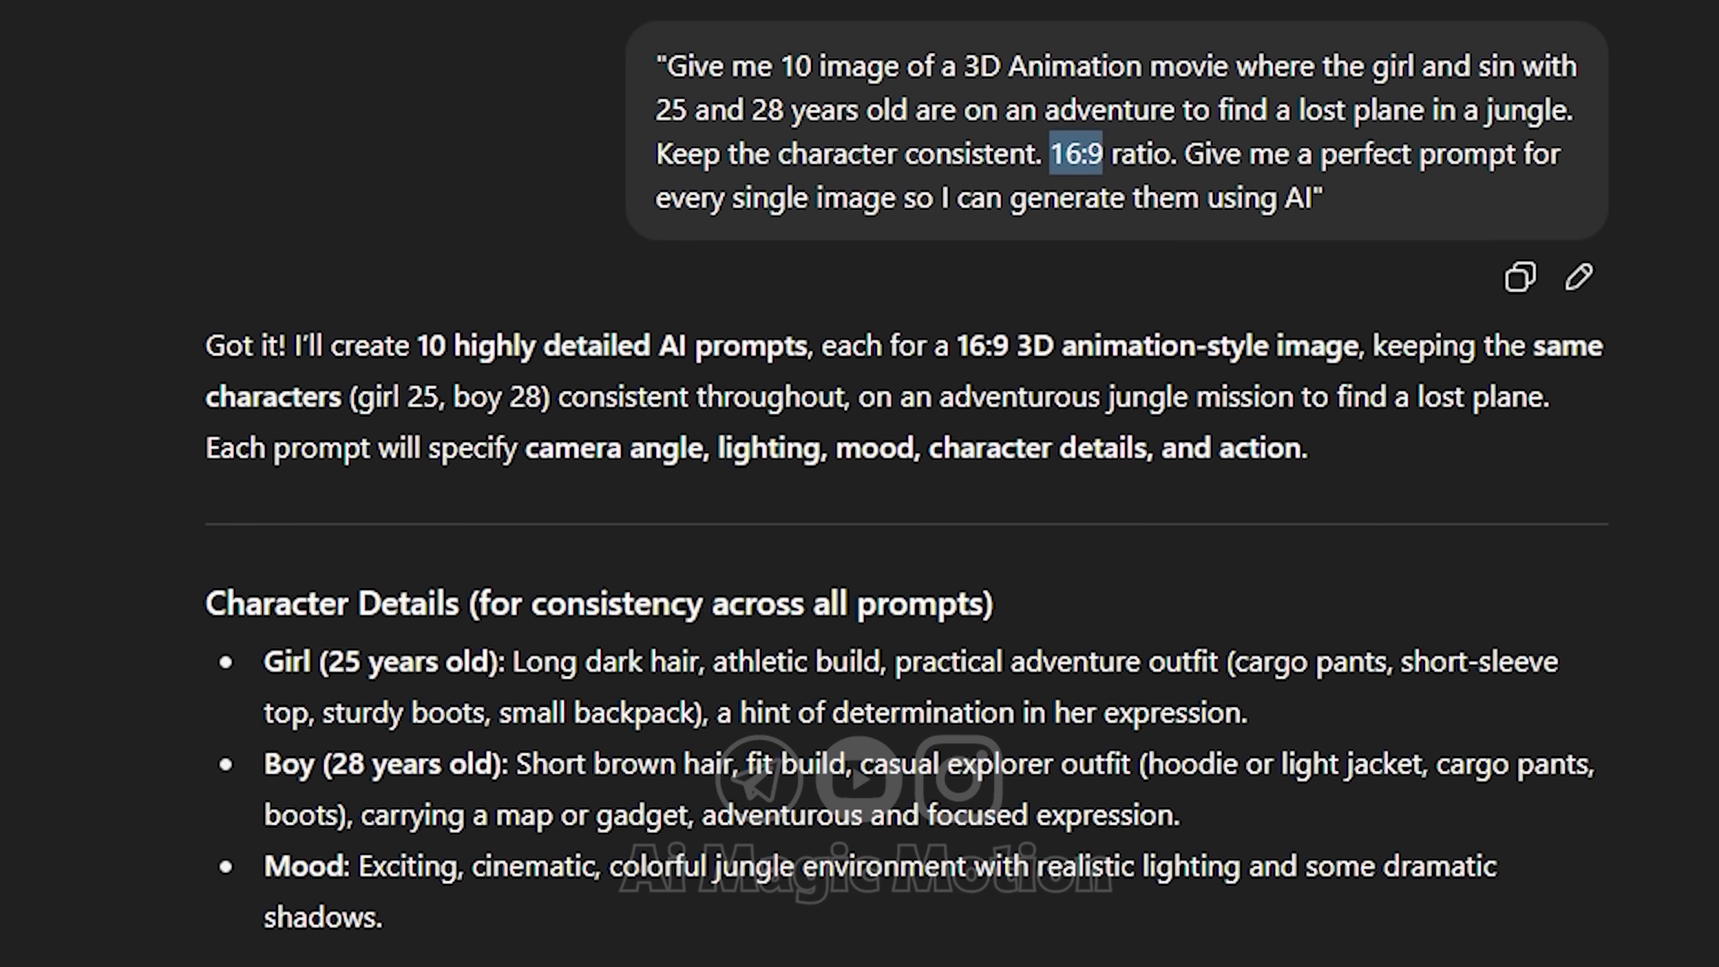
{"action": "scroll", "coordinate": [905, 484], "scroll_direction": "down", "scroll_amount": 10}
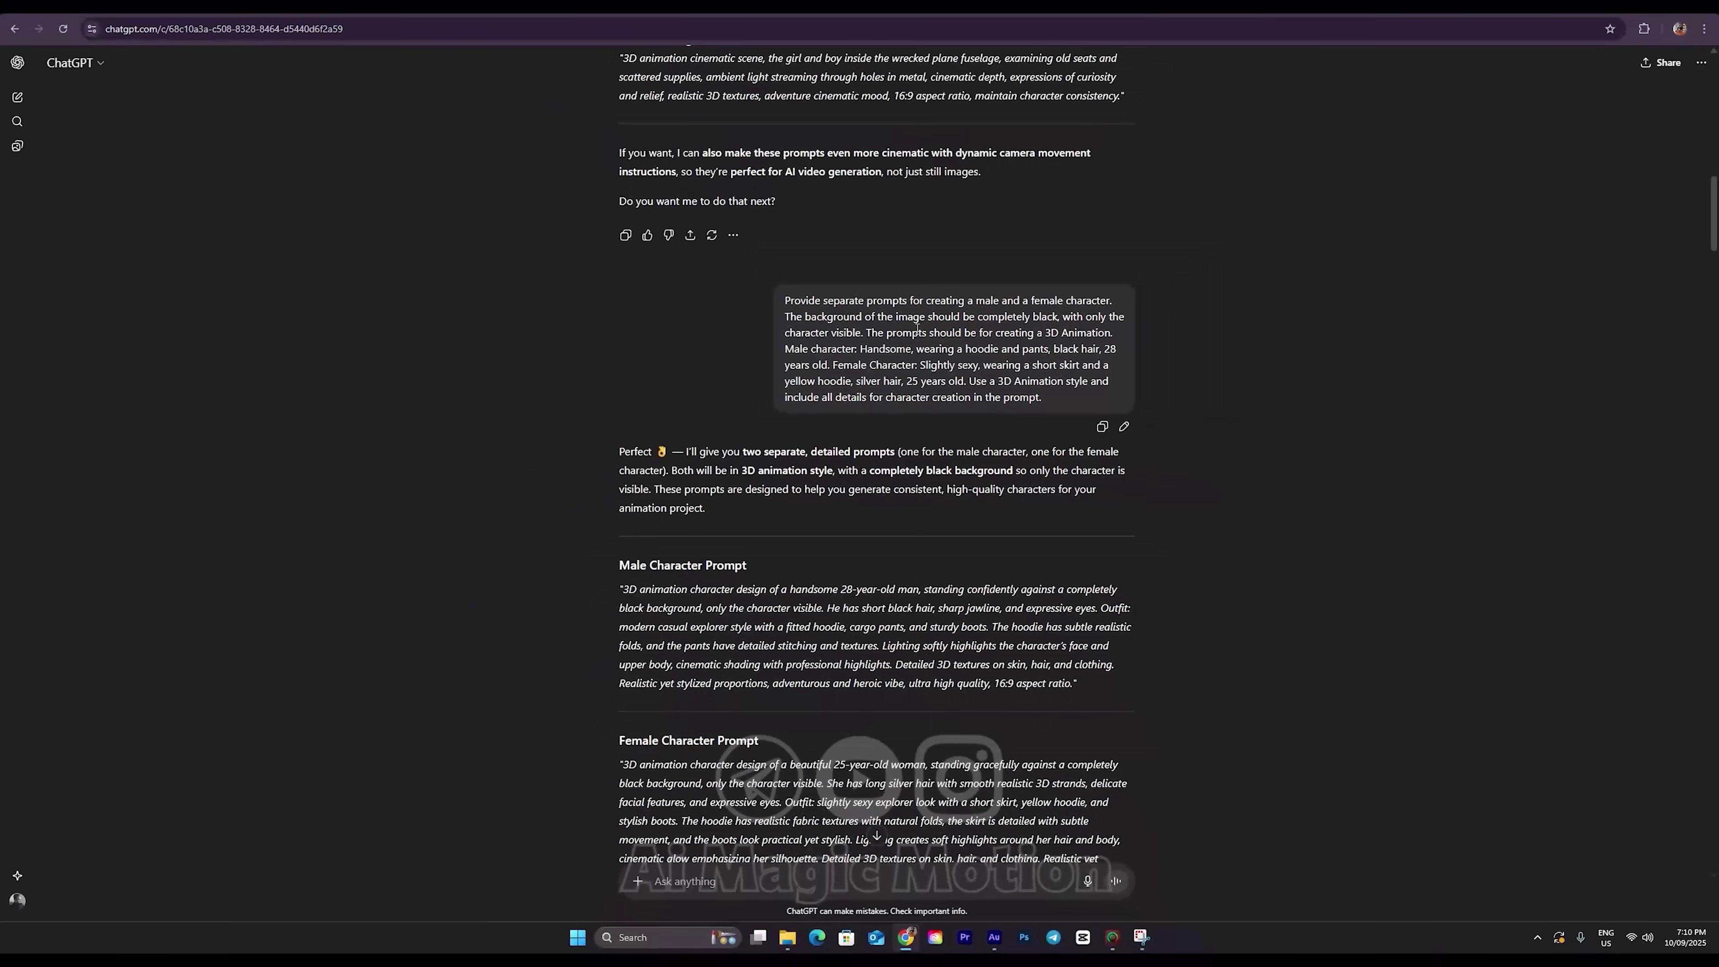
Highlight the requirement that the image background be completely black
{"action": "left_click_drag", "start_coordinate": [894, 316], "coordinate": [948, 317]}
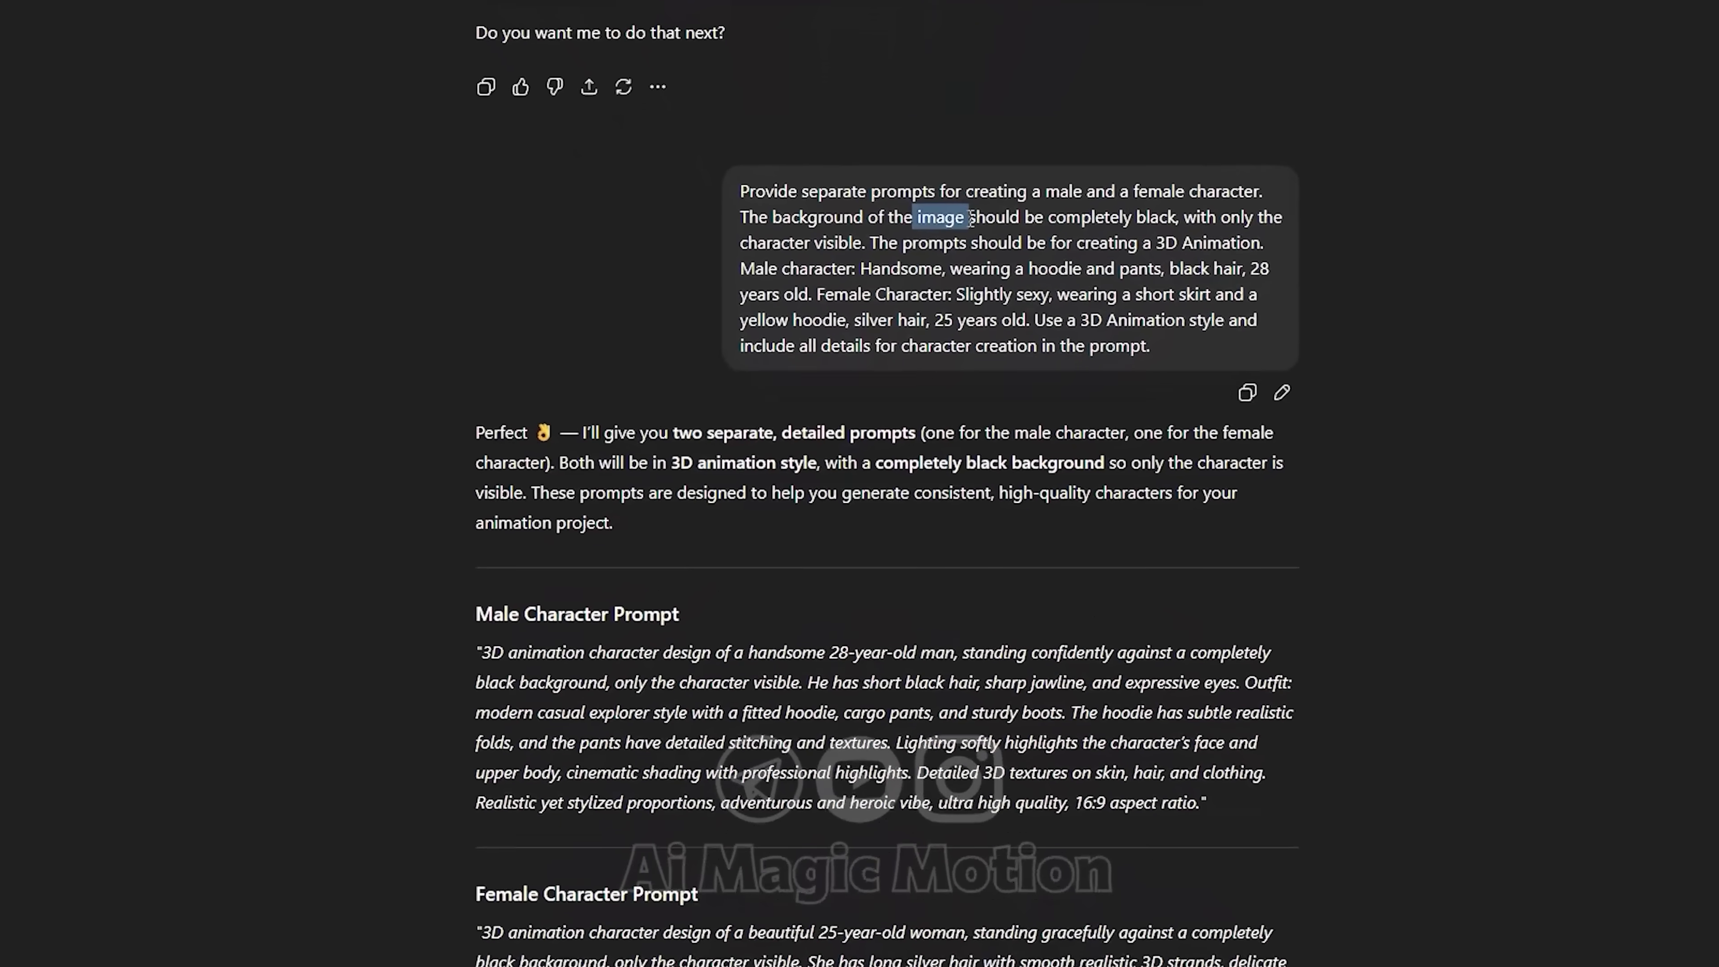
{"action": "left_click_drag", "start_coordinate": [1038, 149], "coordinate": [1308, 121]}
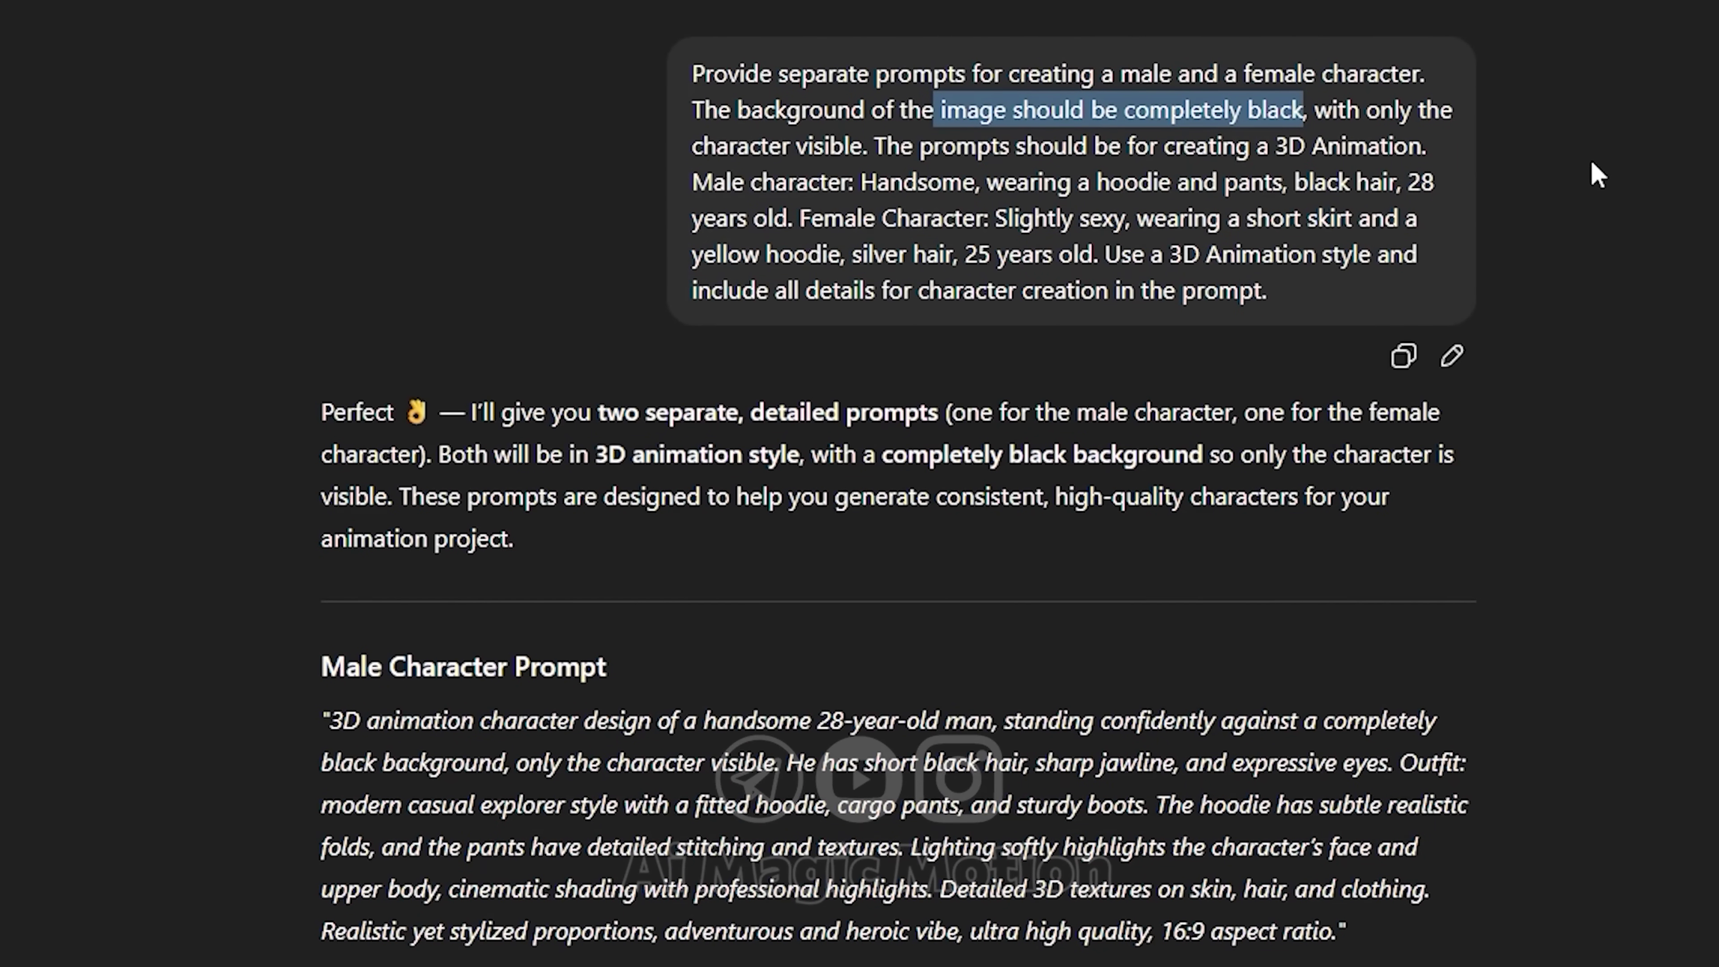
{"action": "left_click", "coordinate": [1591, 174]}
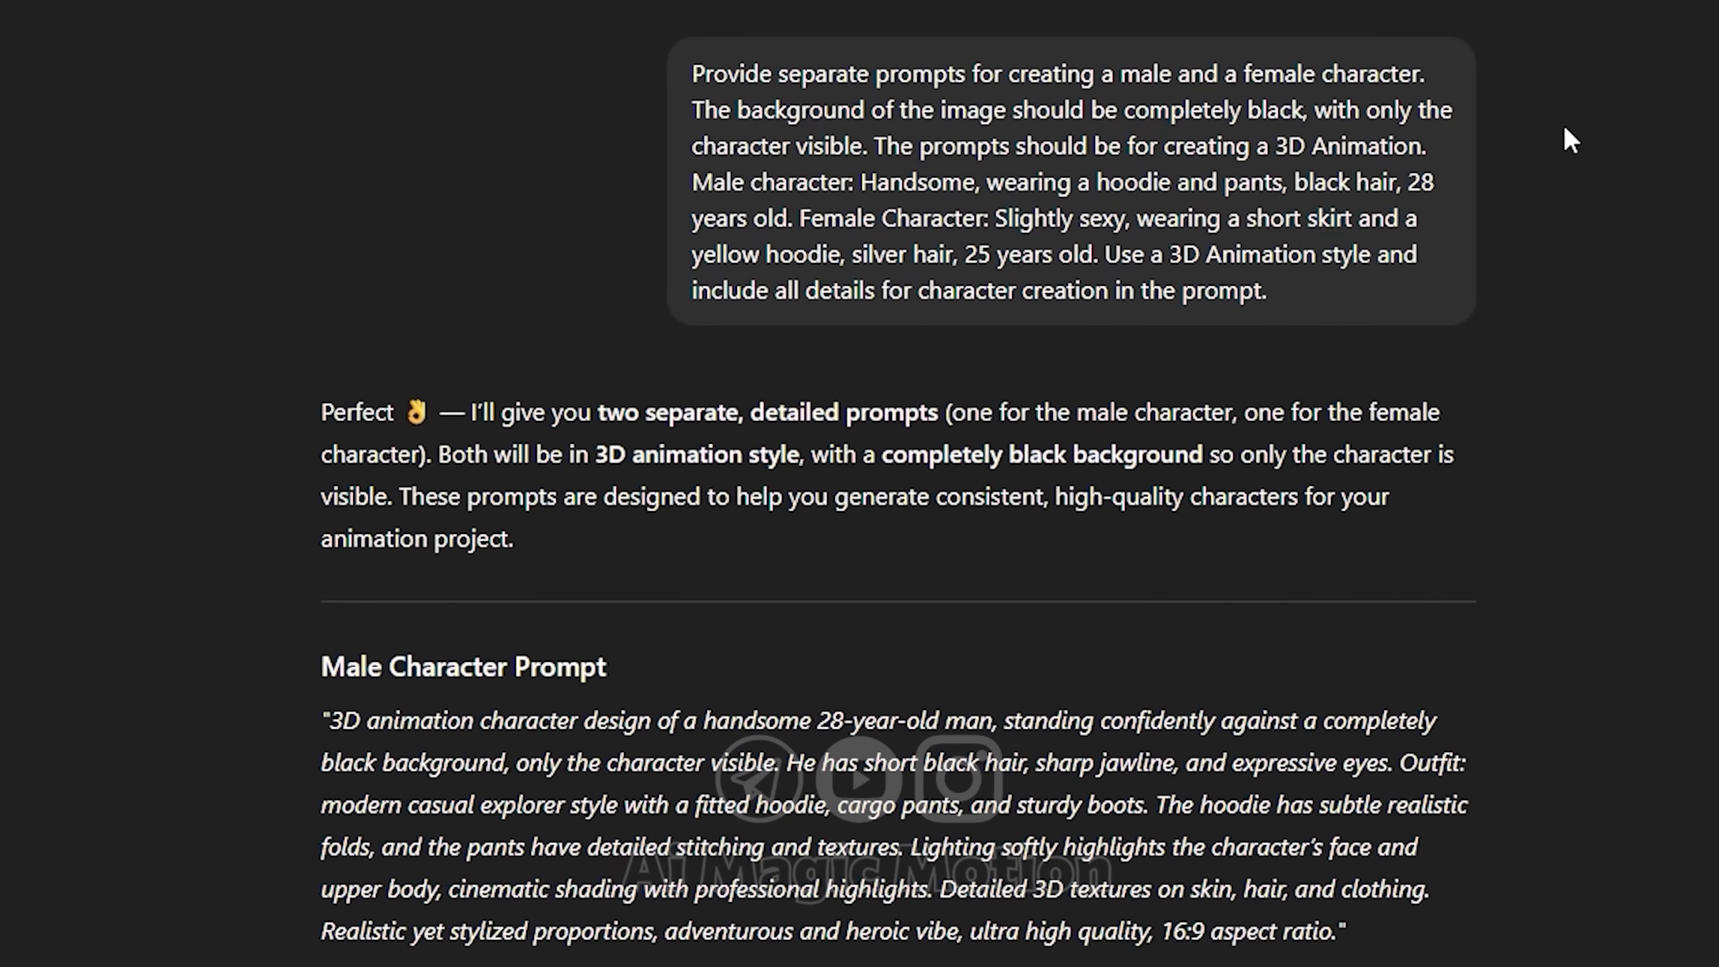
{"action": "scroll", "coordinate": [1070, 213], "scroll_direction": "down", "scroll_amount": 5}
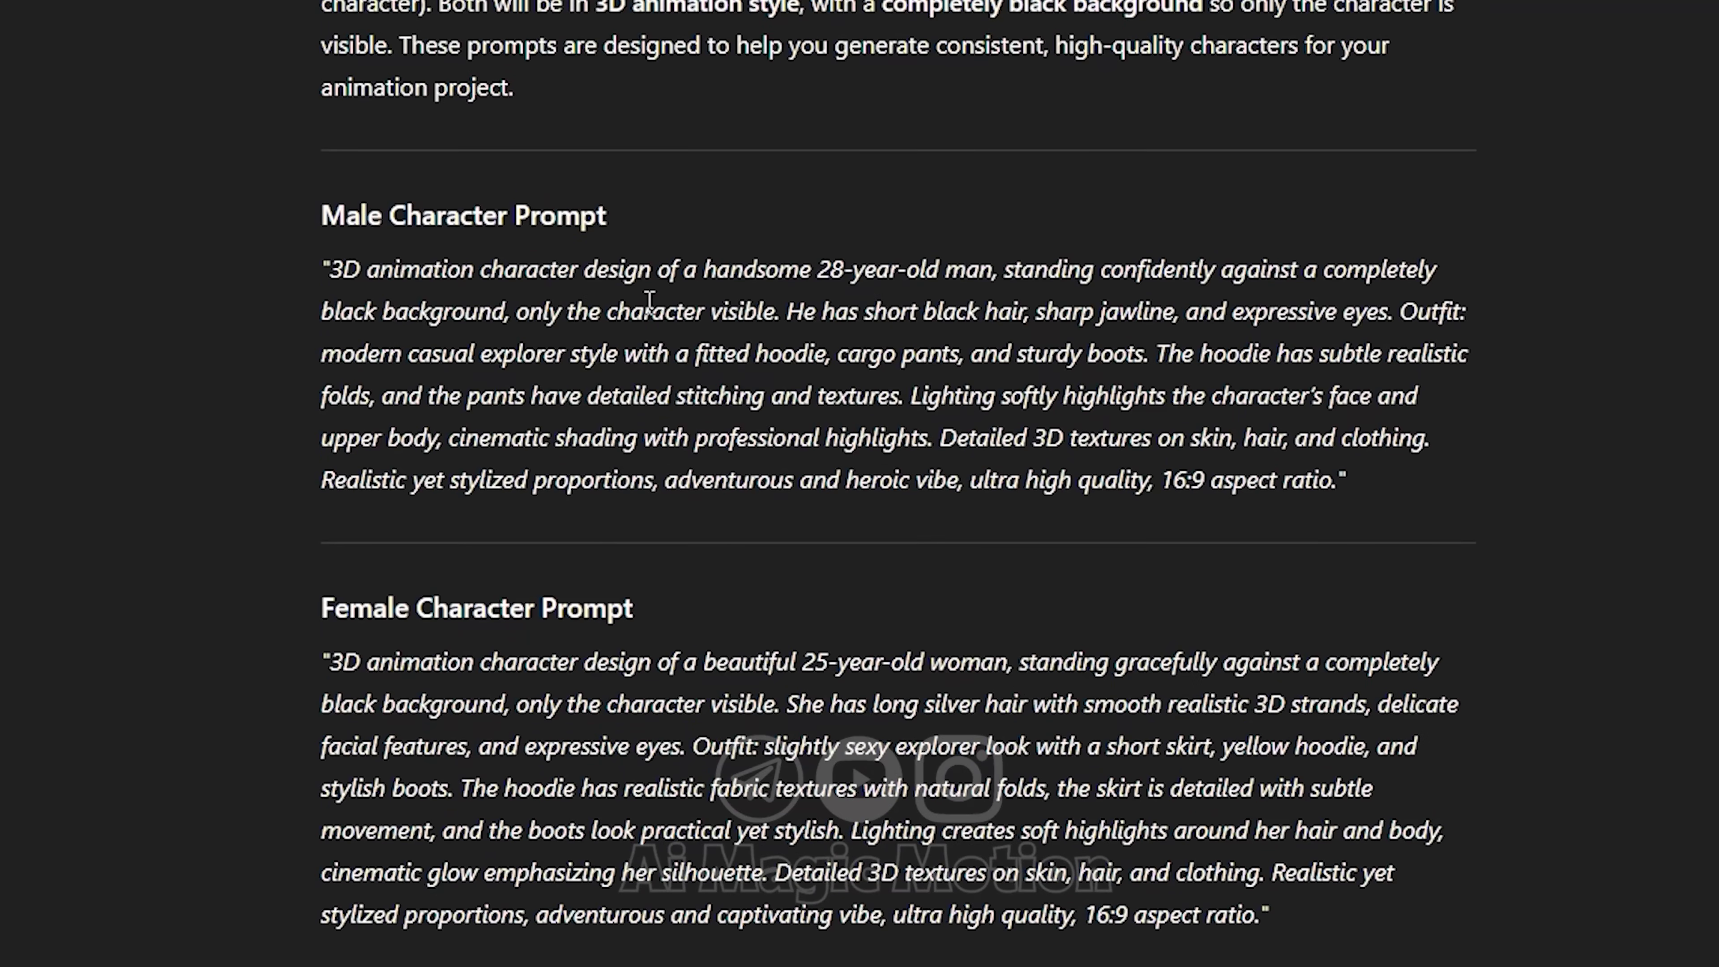
Copy the full Male Character Prompt paragraph
{"action": "triple_click", "coordinate": [726, 313]}
{"action": "key", "text": "ctrl+c"}
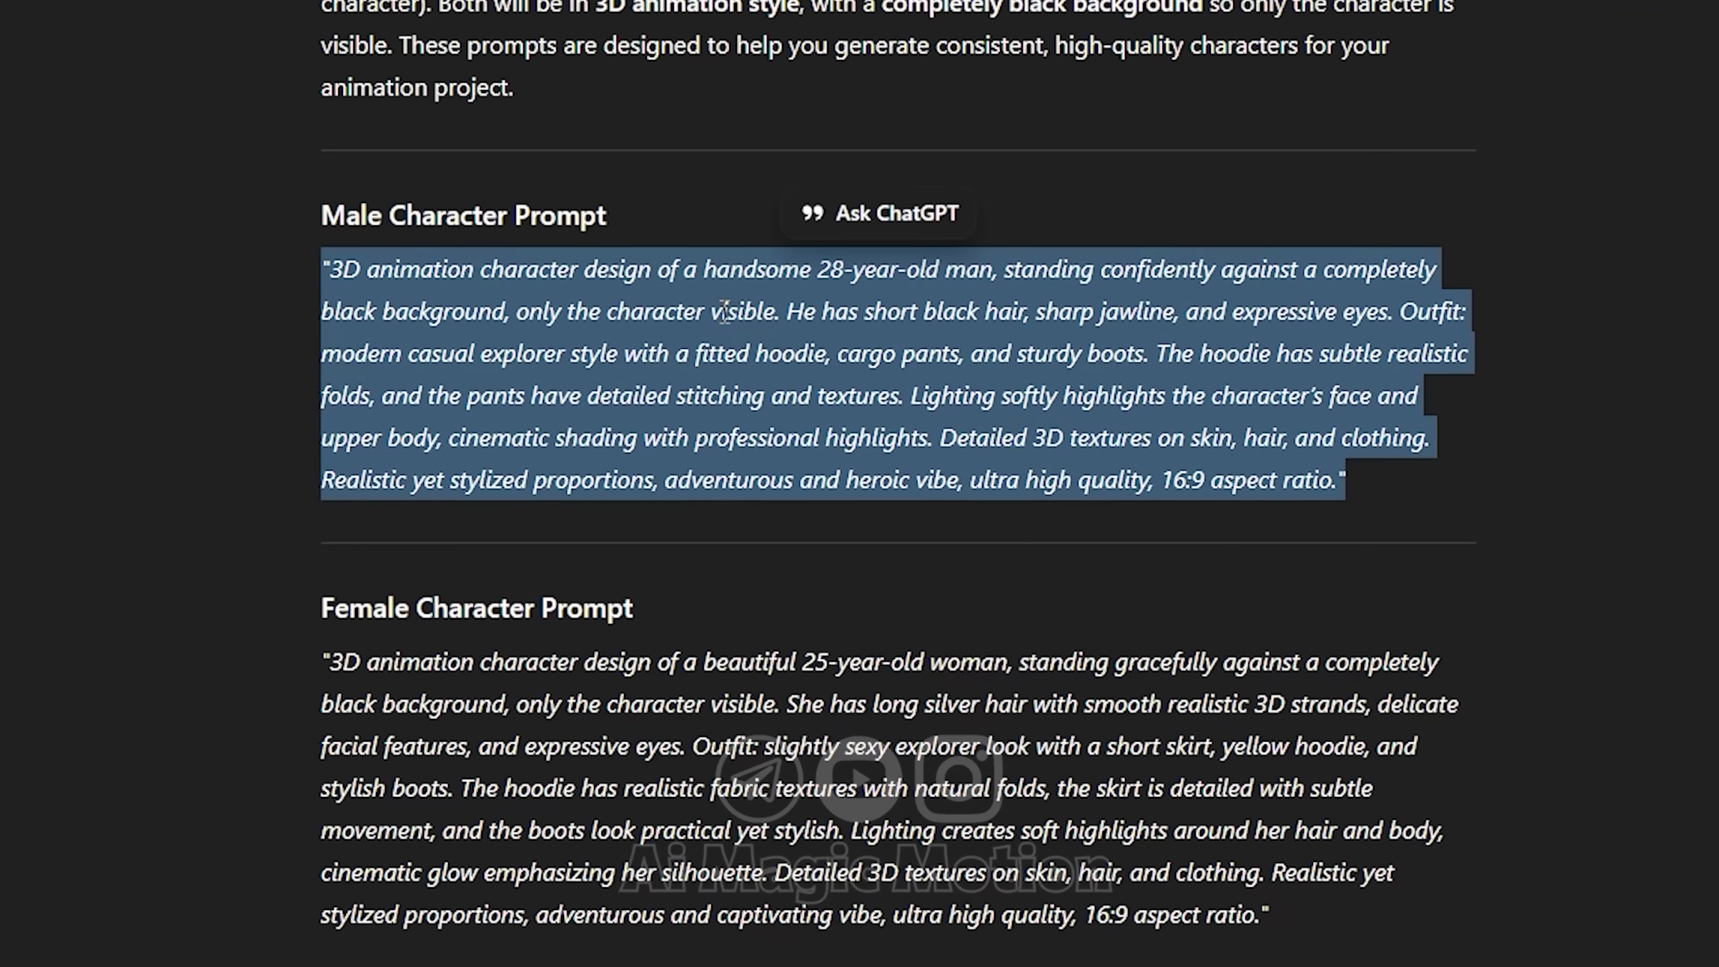
{"action": "right_click", "coordinate": [726, 313]}
{"action": "left_click", "coordinate": [779, 349]}
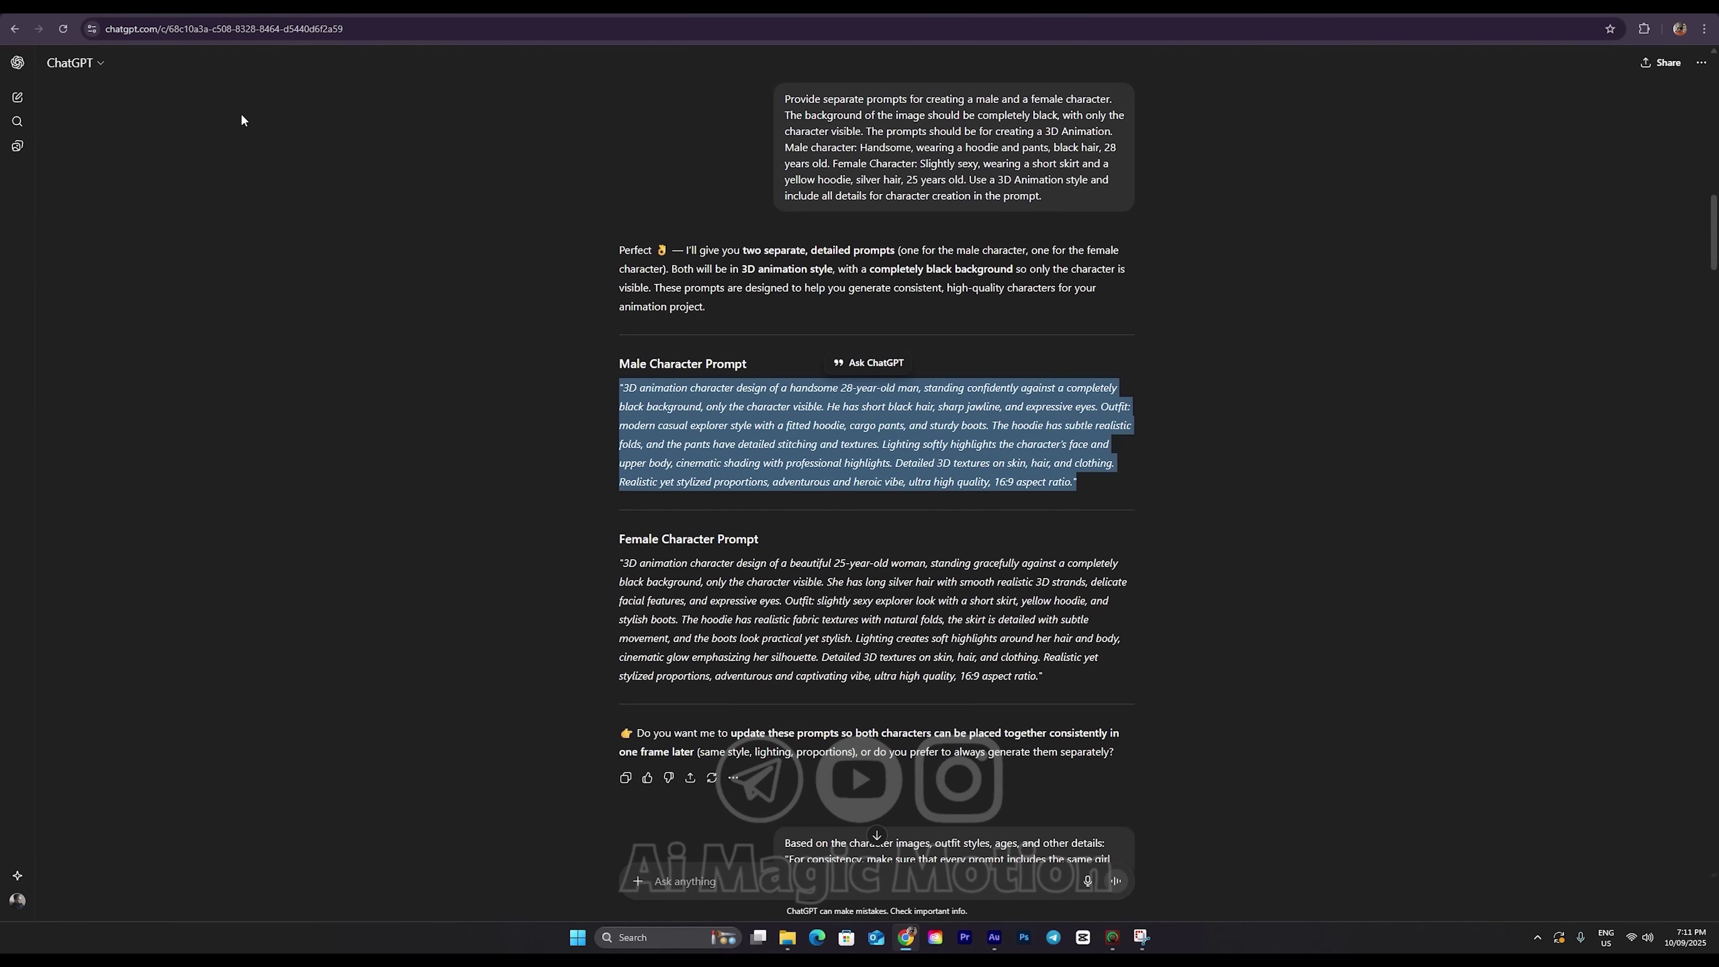
Paste the male character prompt into Whisk and check the Landscape 16:9 aspect ratio
{"action": "key", "text": "ctrl+Tab"}
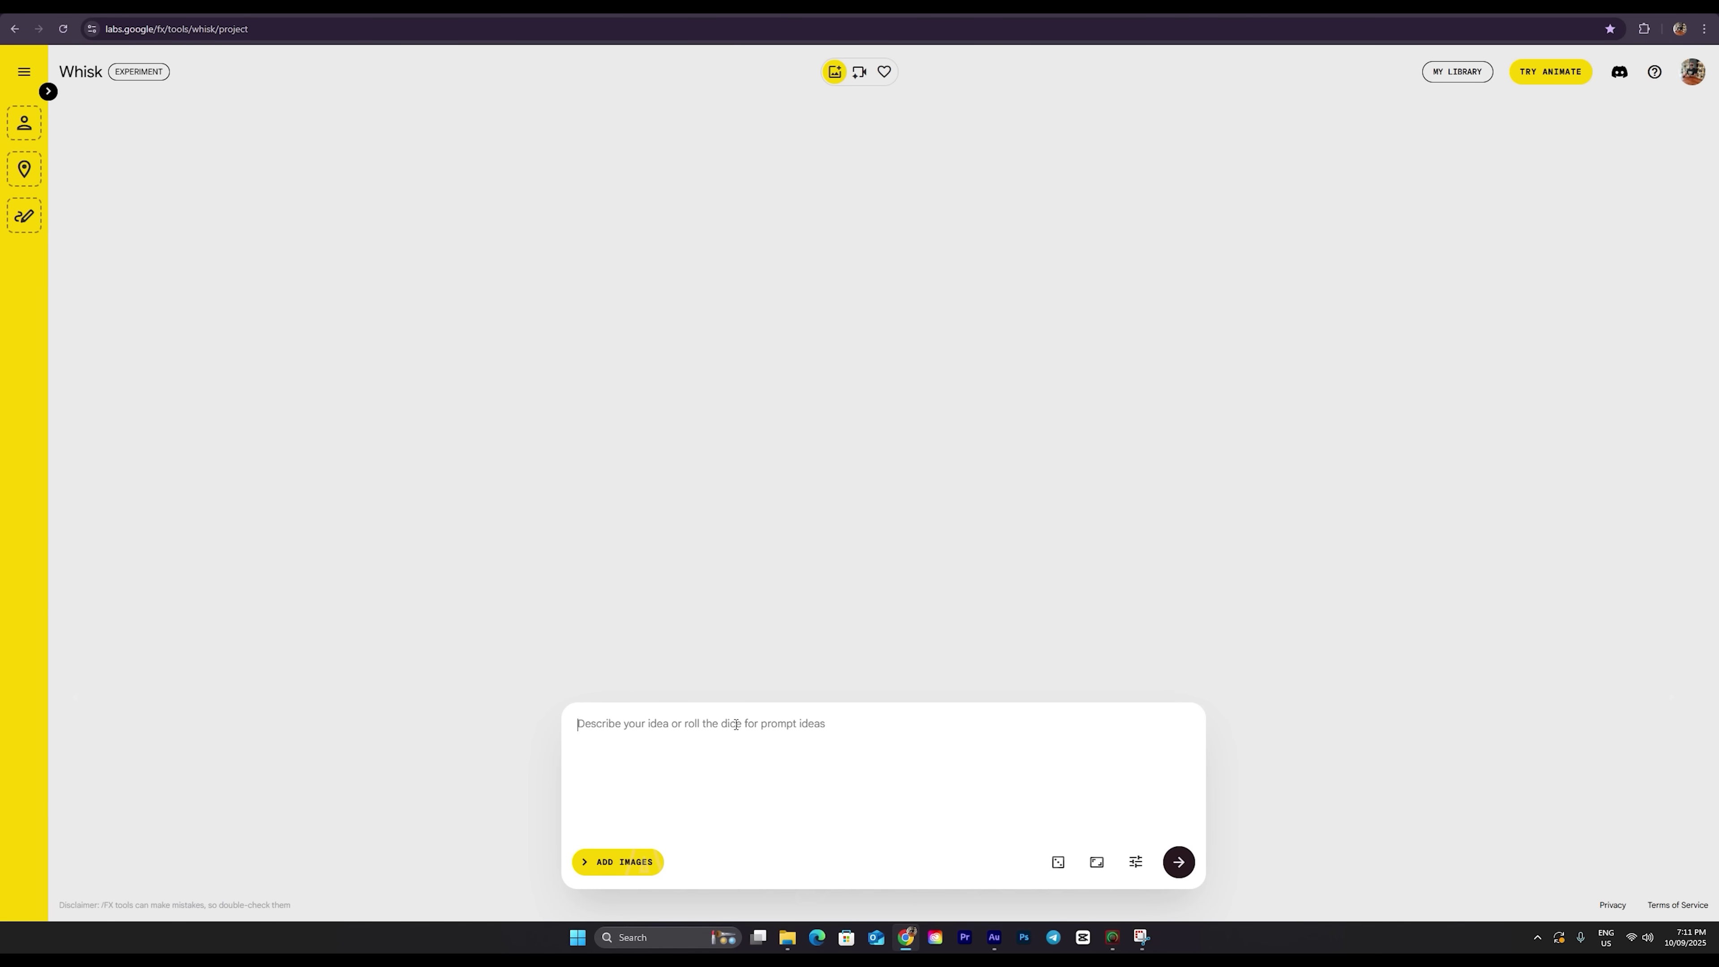
{"action": "key", "text": "ctrl+v"}
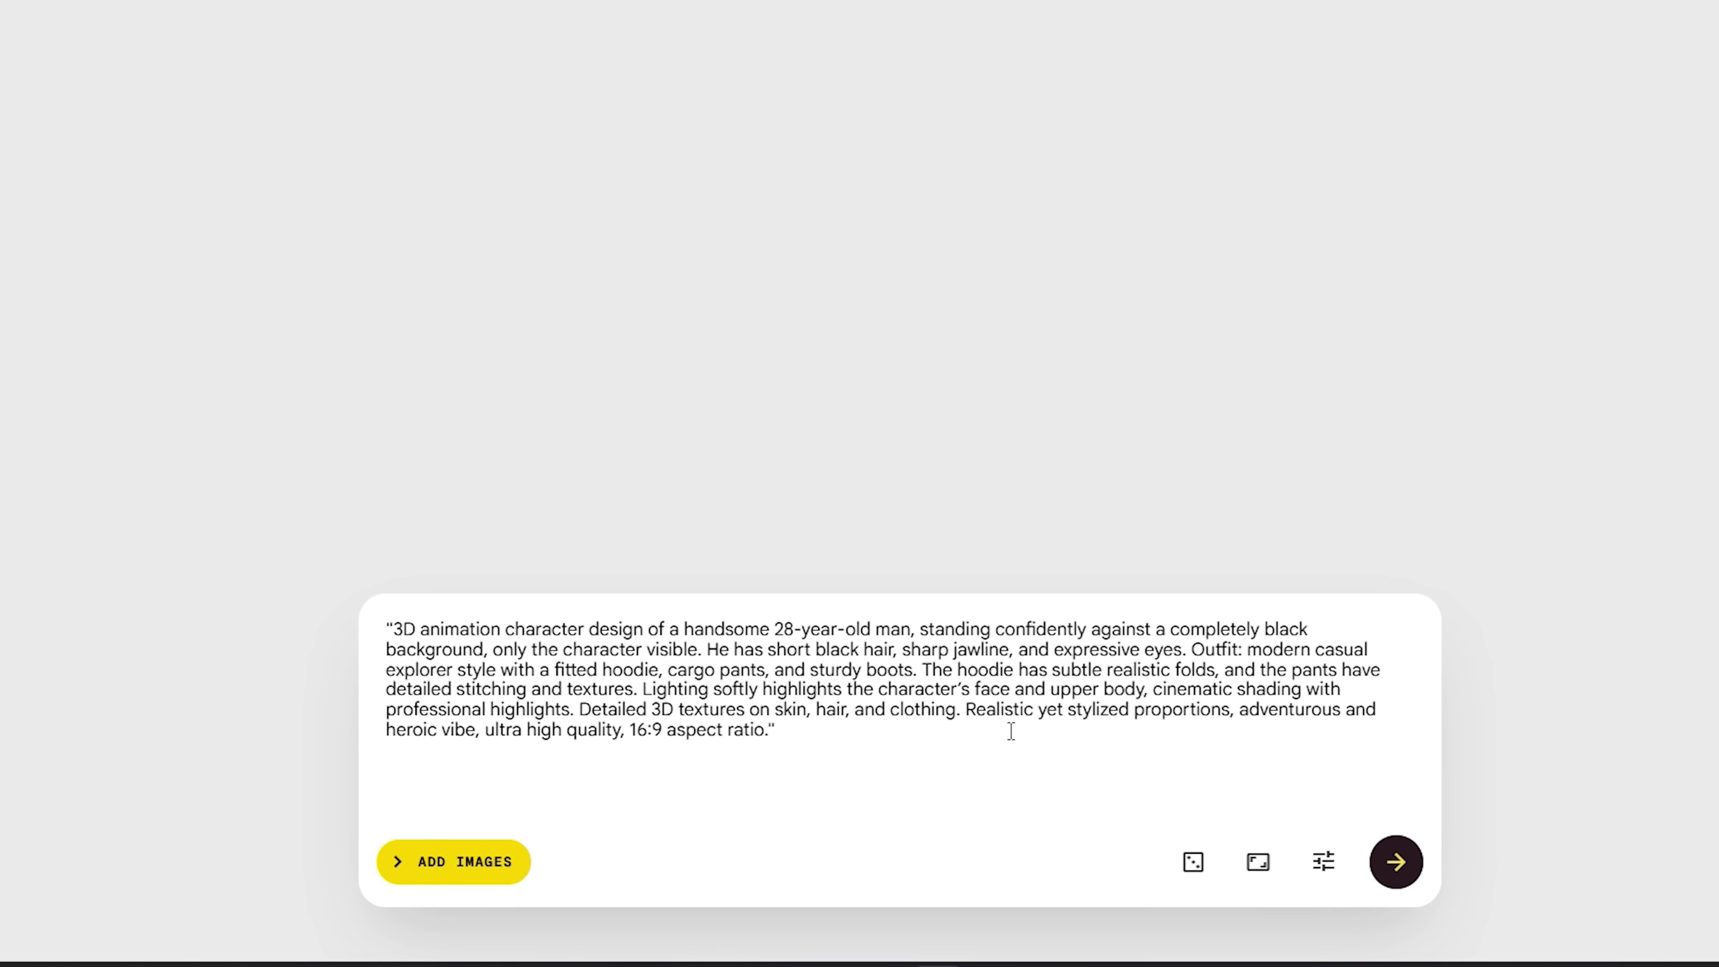
{"action": "left_click", "coordinate": [1266, 873]}
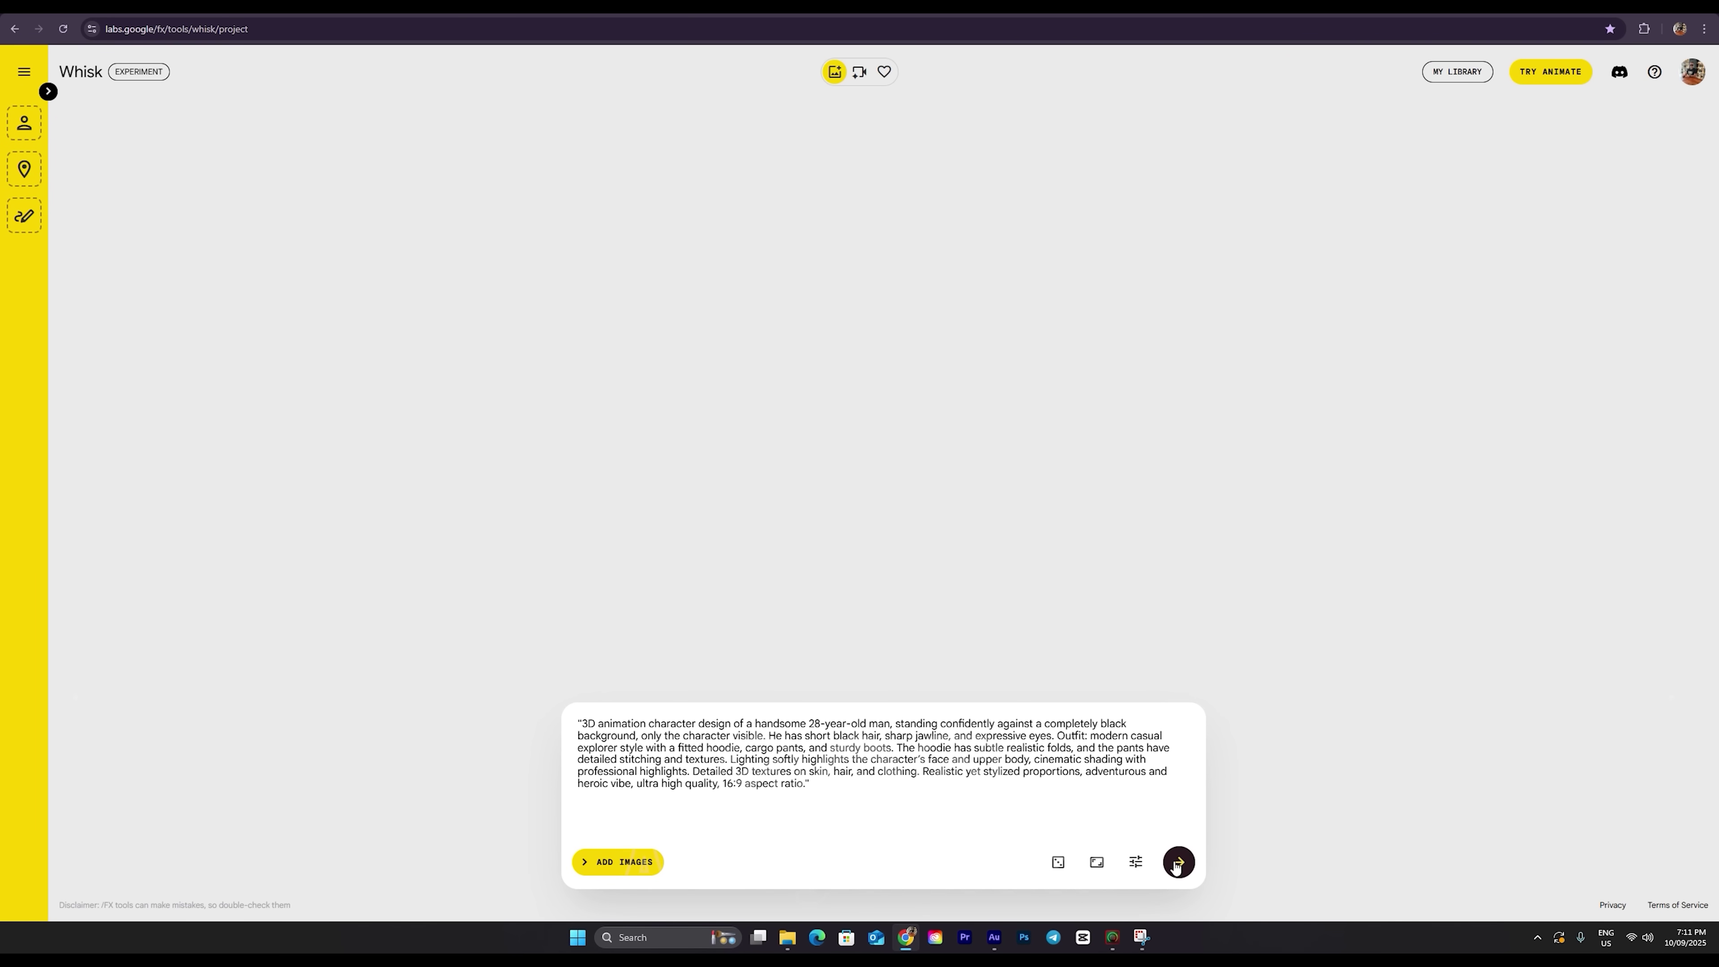
Generate two batches of male character images and download the lower-left render
{"action": "left_click", "coordinate": [1179, 863]}
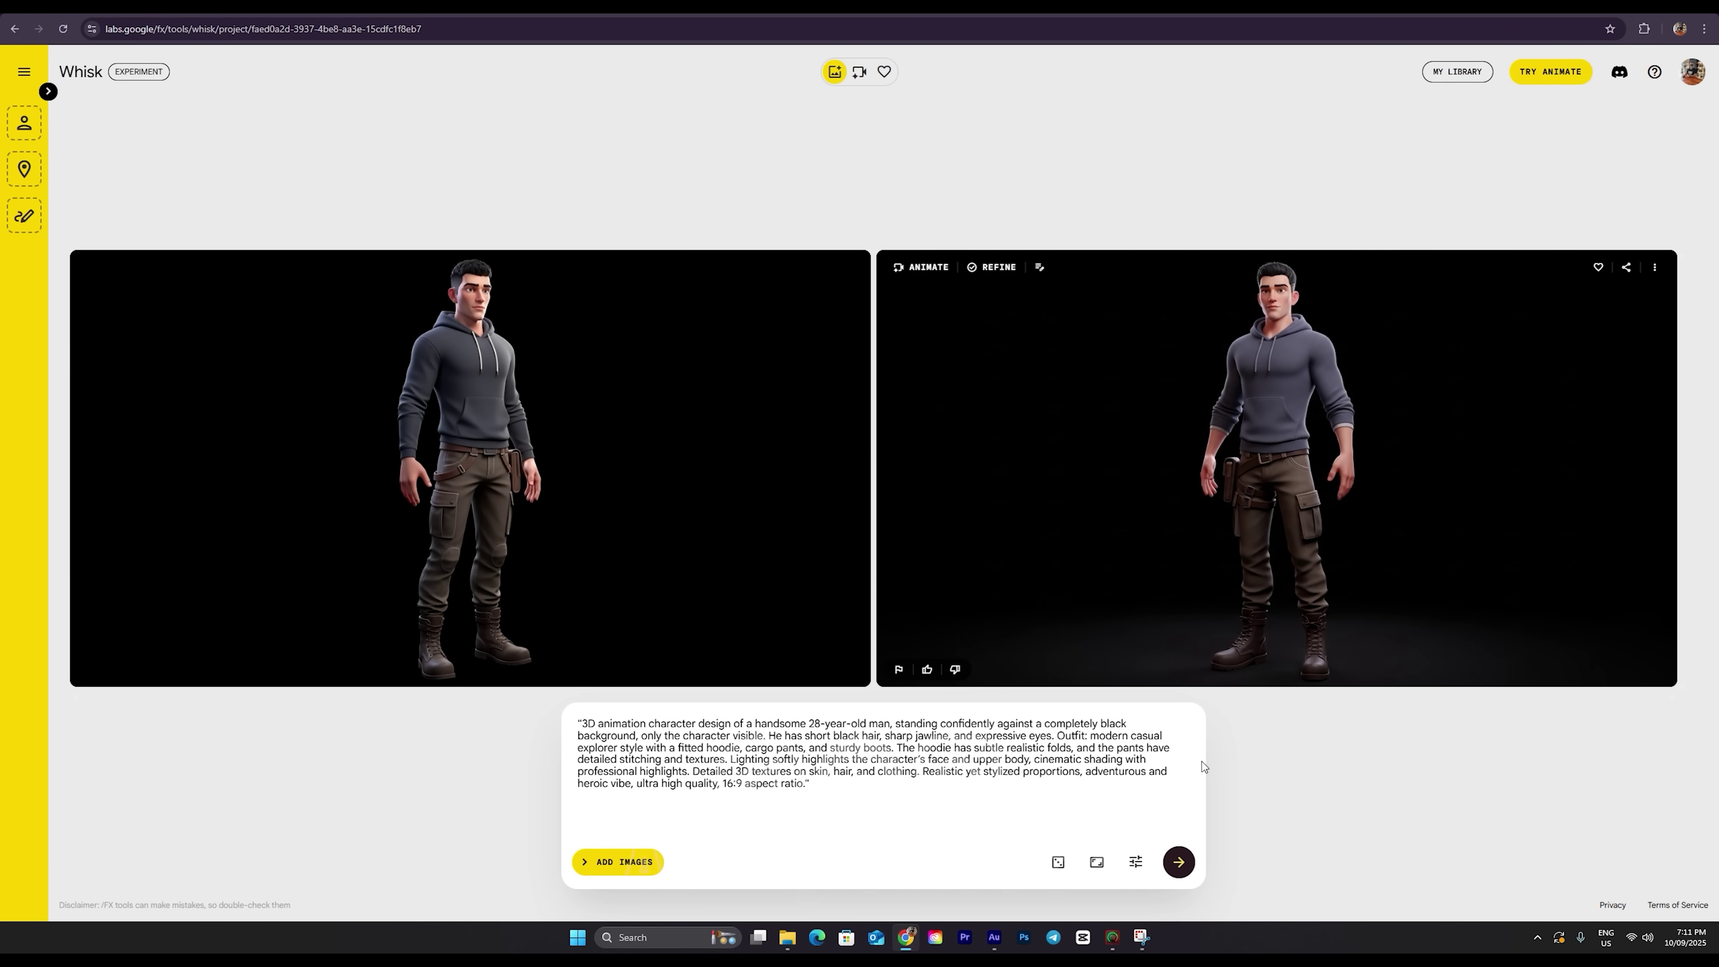
{"action": "left_click", "coordinate": [1181, 869]}
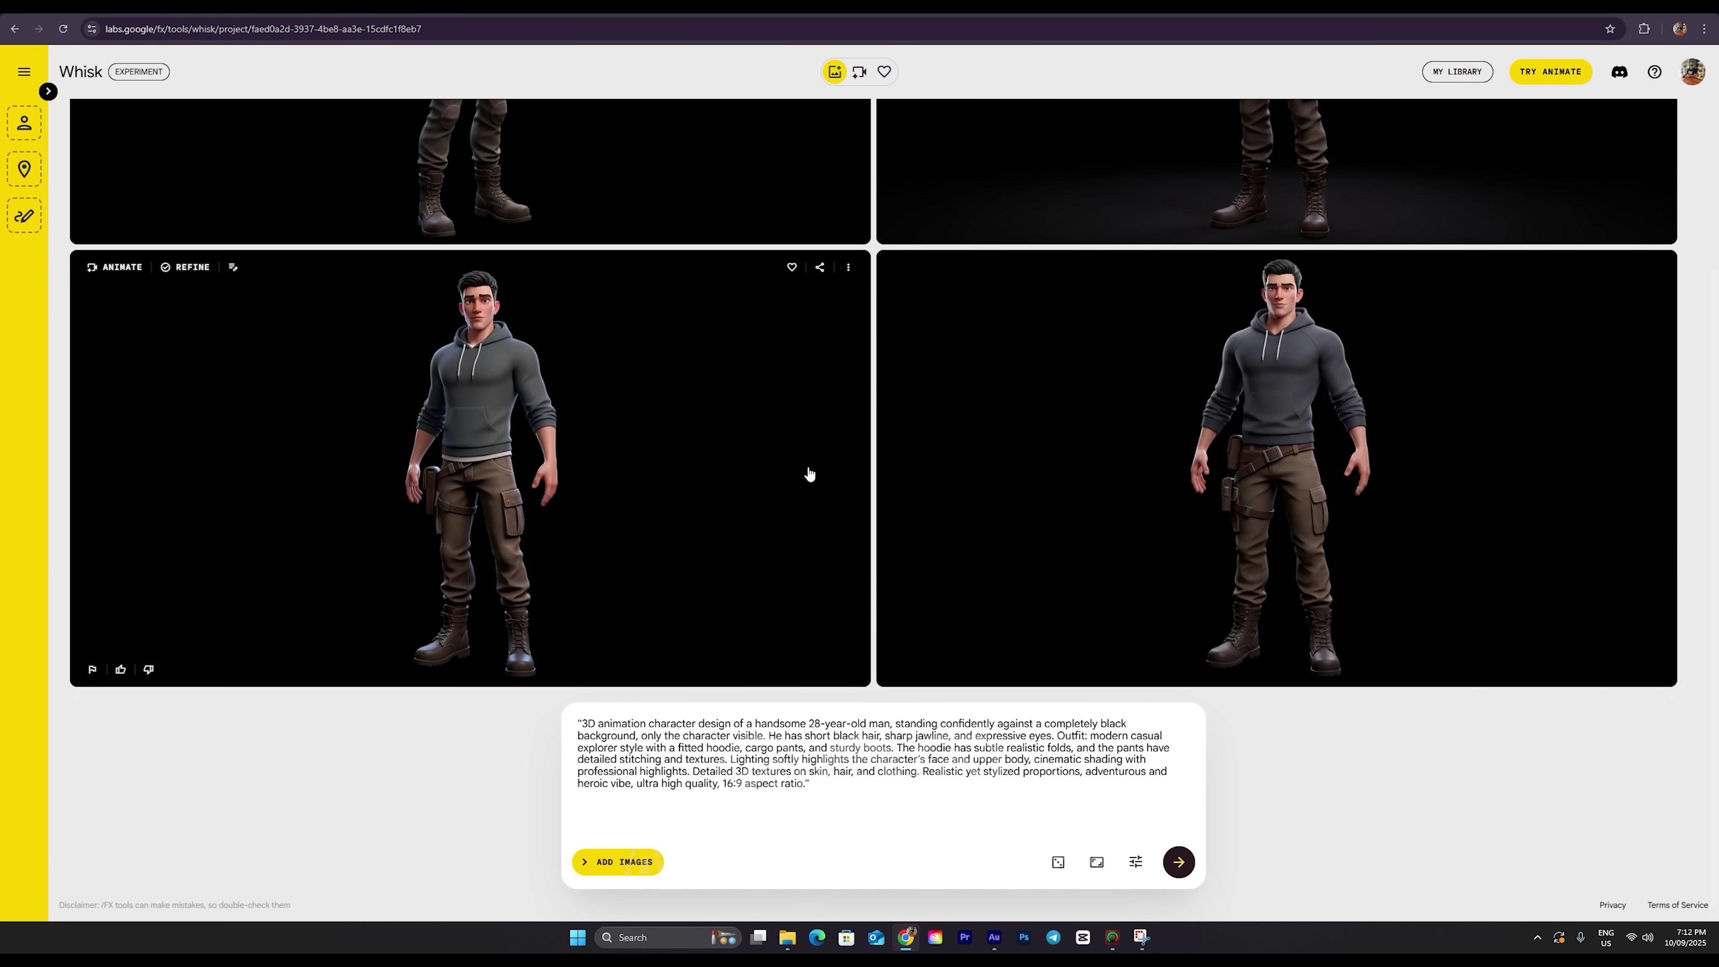
{"action": "left_click", "coordinate": [850, 270]}
{"action": "left_click", "coordinate": [835, 300]}
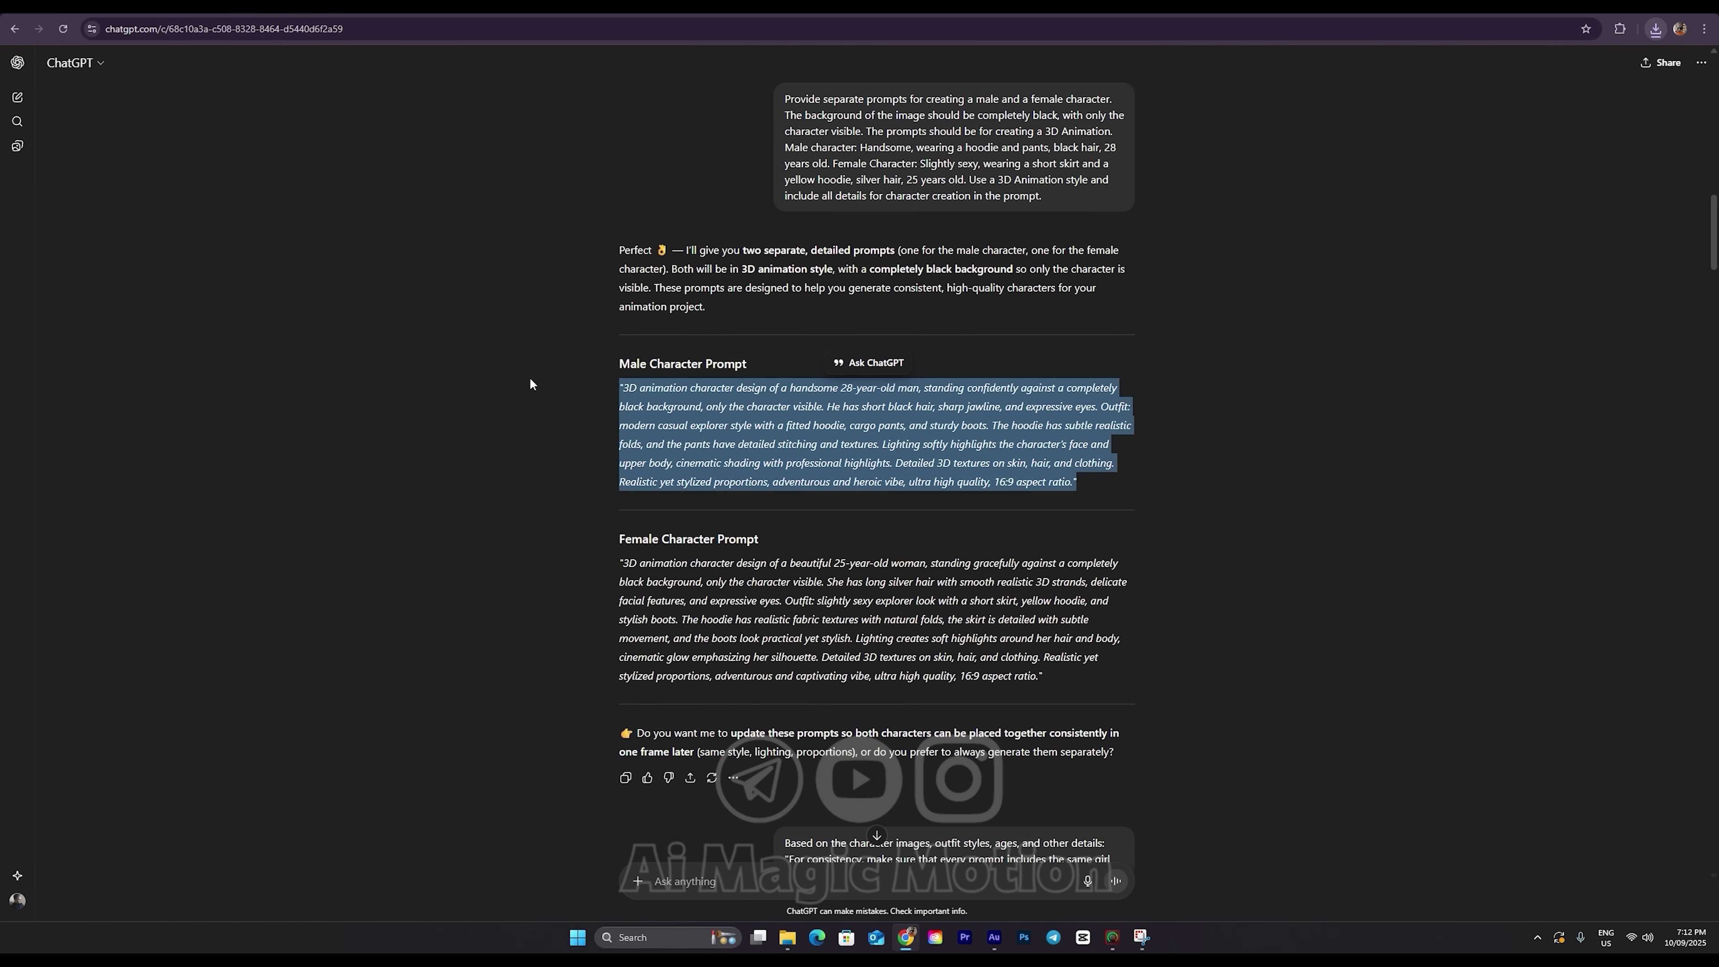
Replace the male prompt in Whisk with the copied Female Character Prompt
{"action": "triple_click", "coordinate": [871, 638]}
{"action": "key", "text": "ctrl+c"}
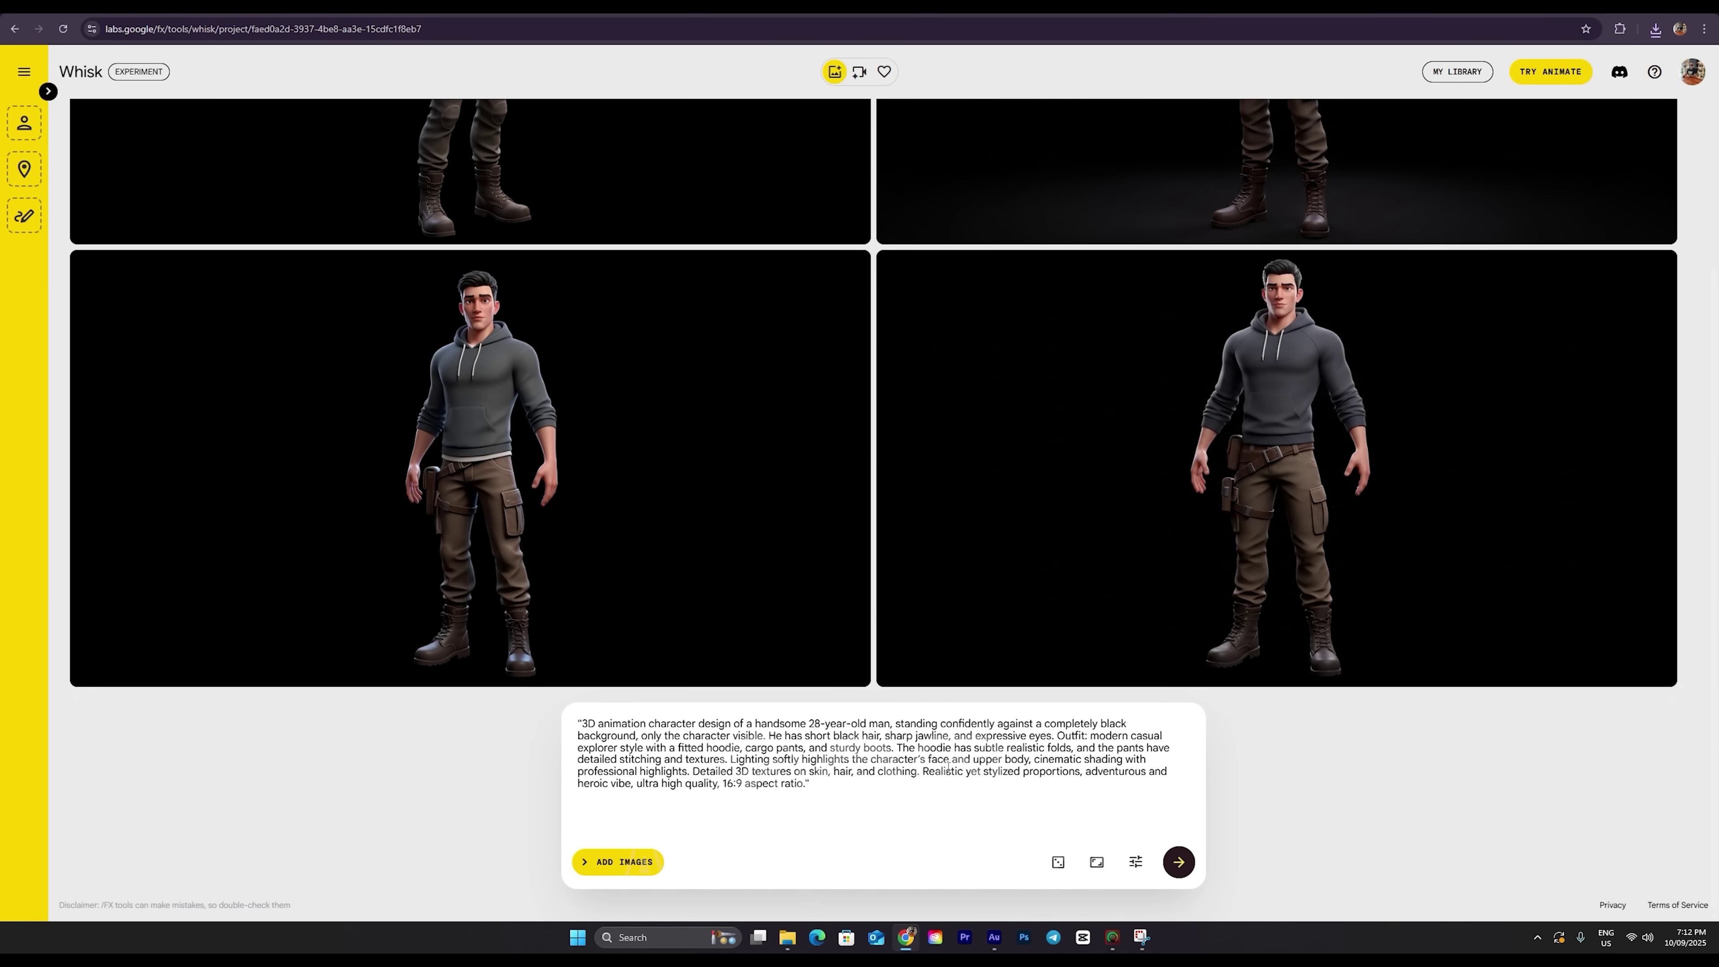
{"action": "key", "text": "ctrl+a"}
{"action": "key", "text": "BackSpace"}
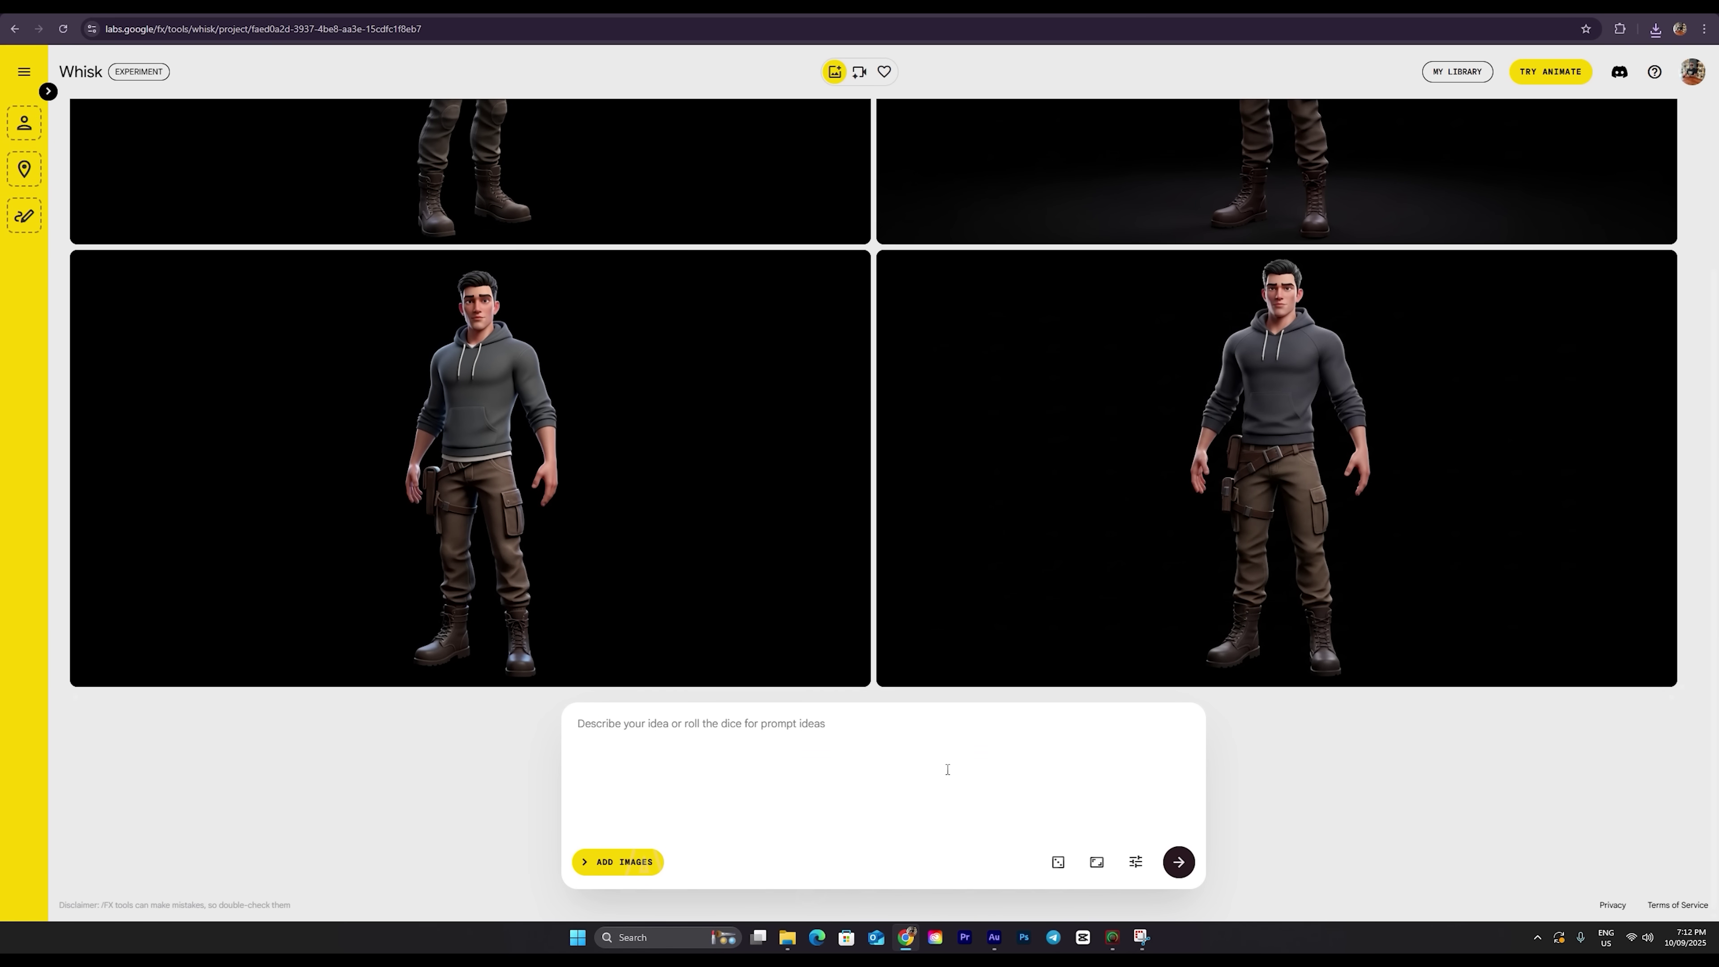
{"action": "right_click", "coordinate": [799, 735]}
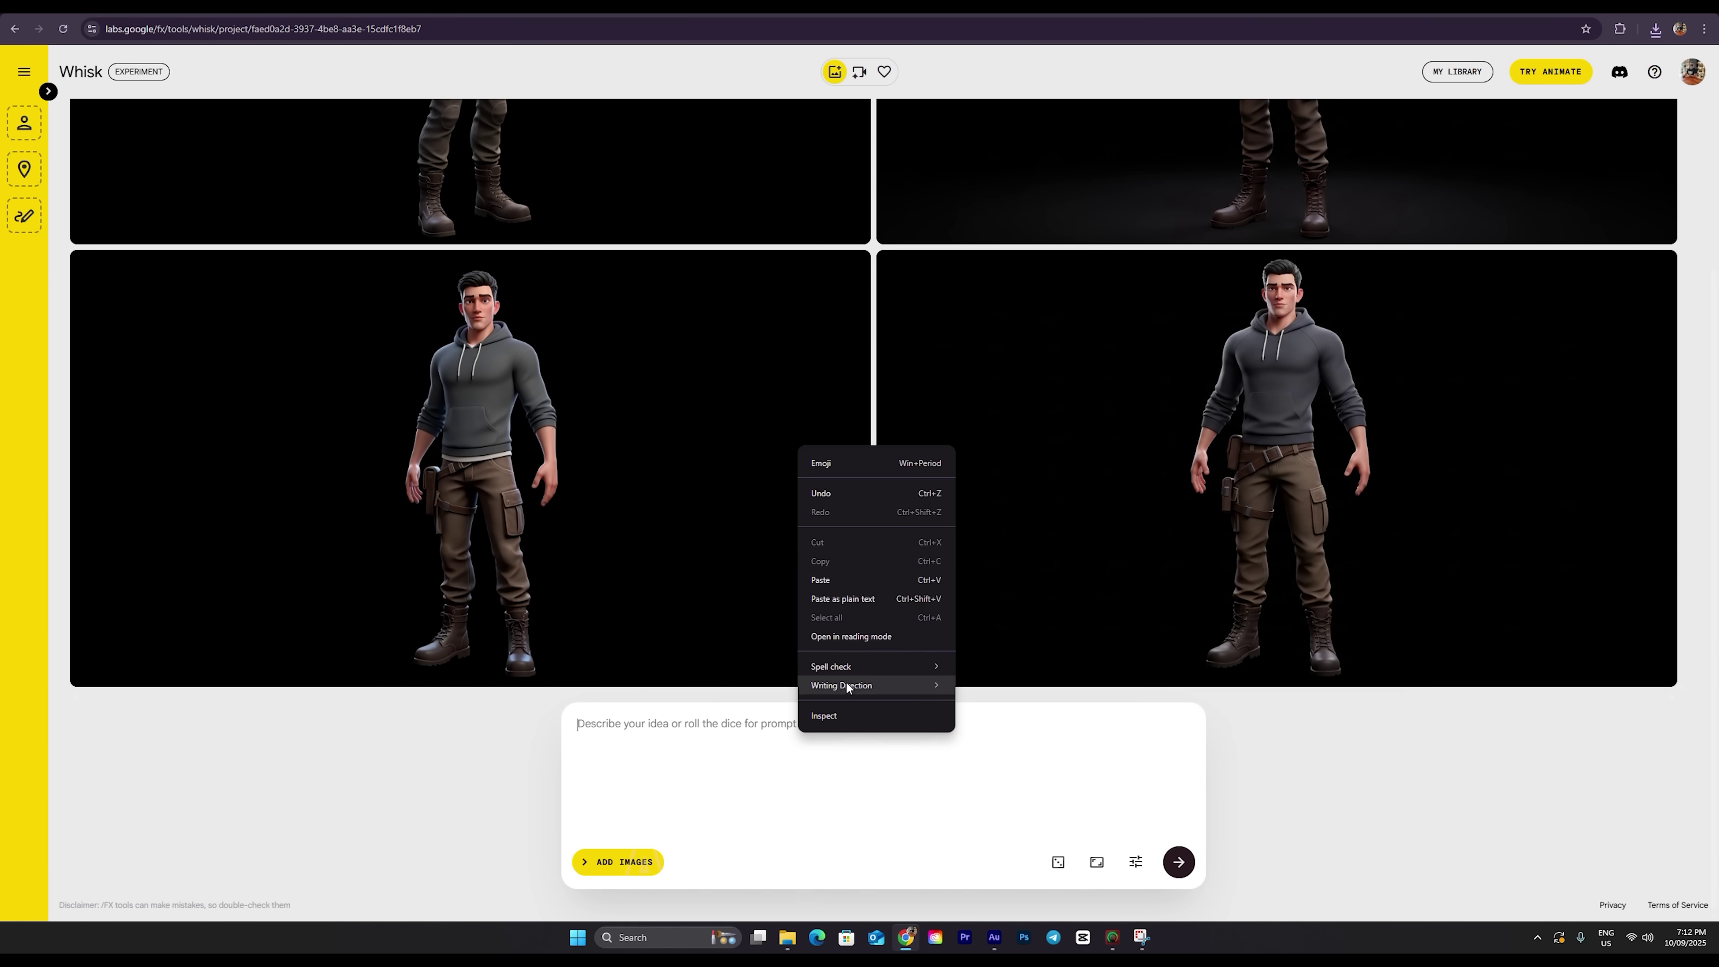
{"action": "left_click", "coordinate": [868, 580]}
Generate two batches of female character images and download the lower-left render
{"action": "left_click", "coordinate": [1179, 863]}
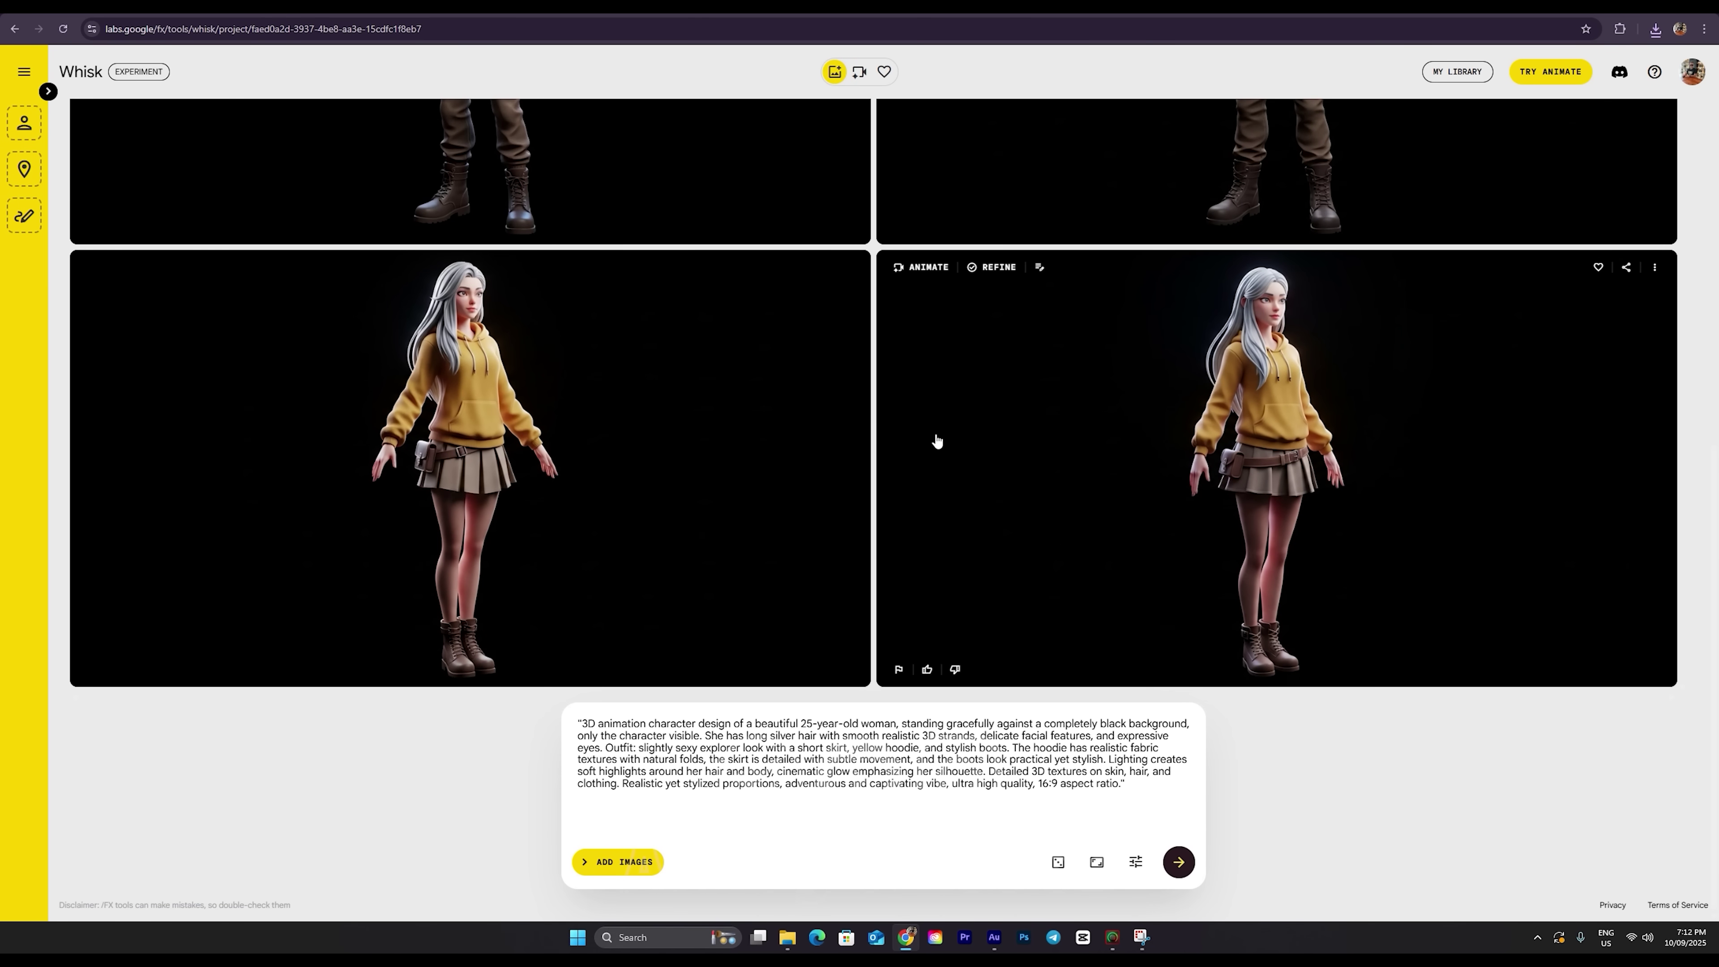
{"action": "left_click", "coordinate": [1175, 870]}
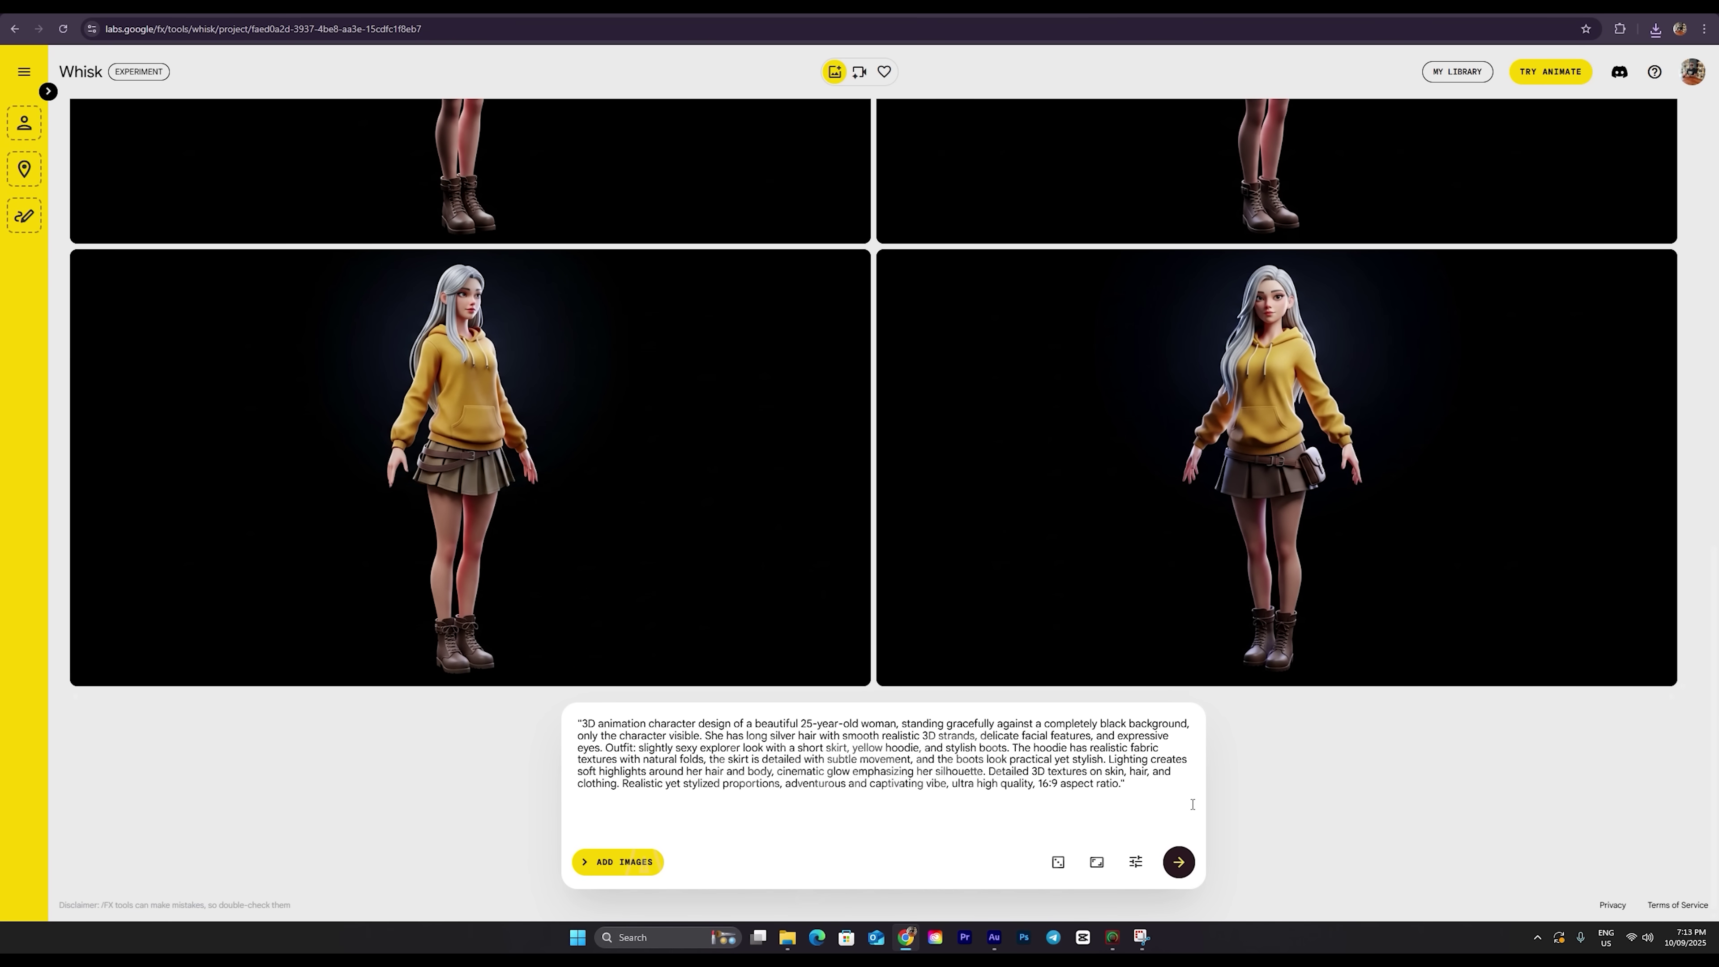
{"action": "scroll", "coordinate": [1124, 538], "scroll_direction": "up", "scroll_amount": 4}
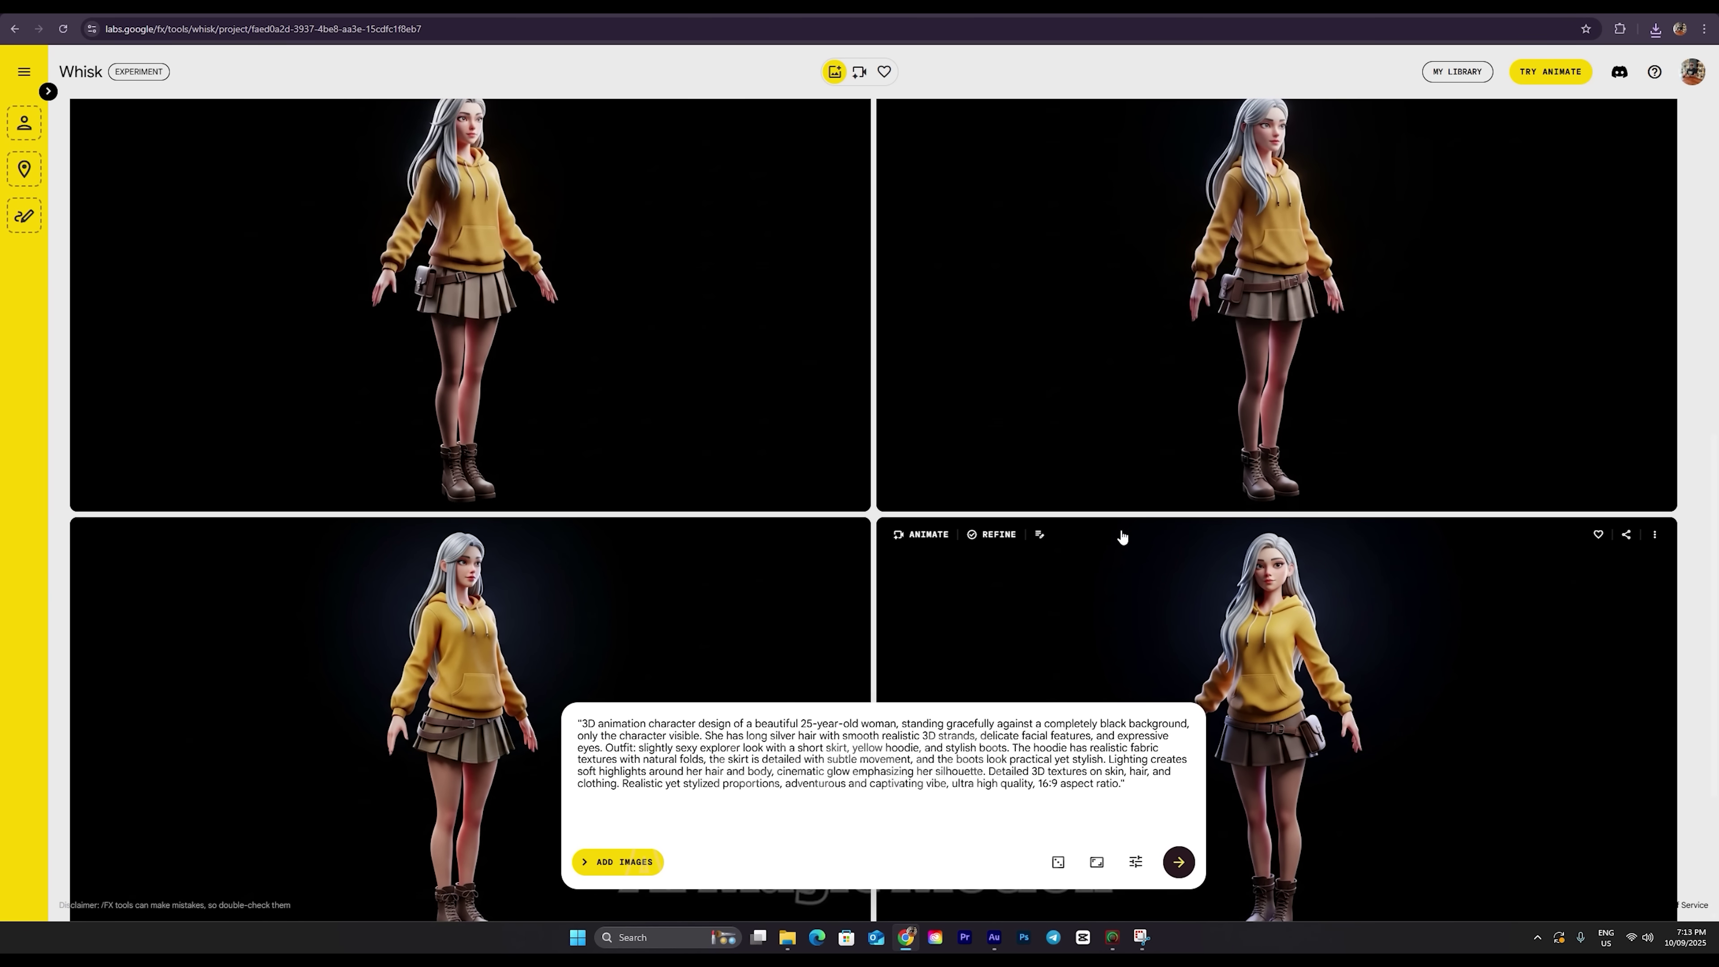
{"action": "scroll", "coordinate": [1123, 540], "scroll_direction": "down", "scroll_amount": 2}
{"action": "scroll", "coordinate": [1123, 540], "scroll_direction": "down", "scroll_amount": 1}
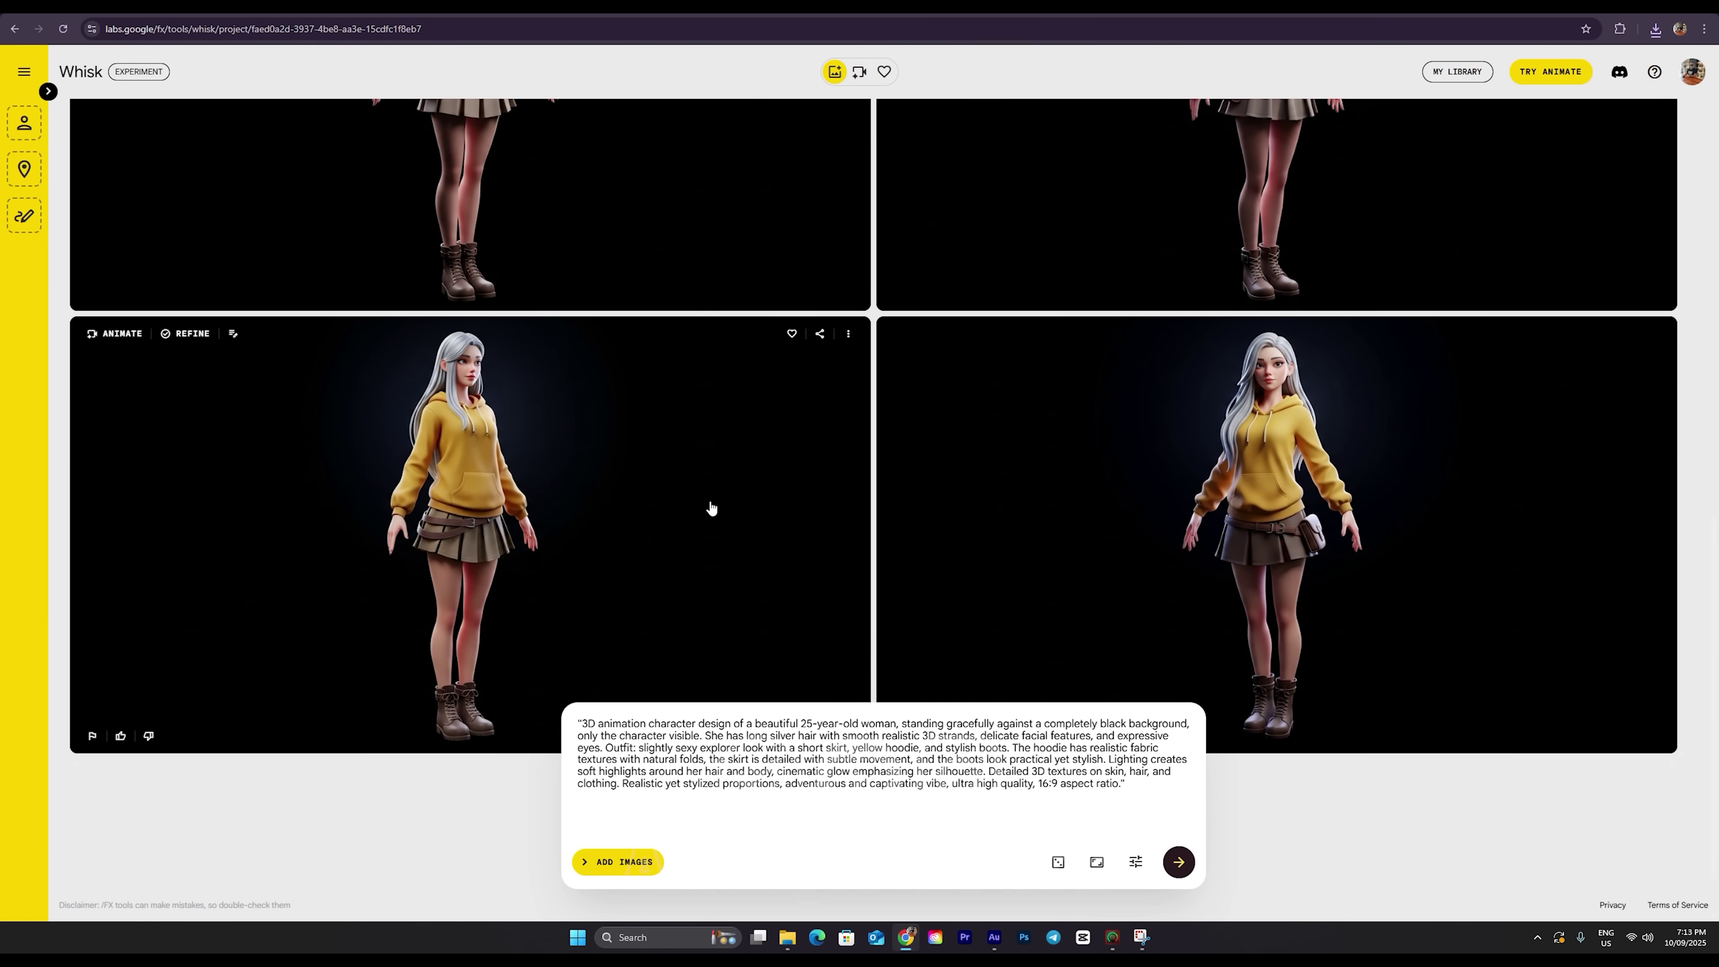
{"action": "left_click", "coordinate": [849, 335]}
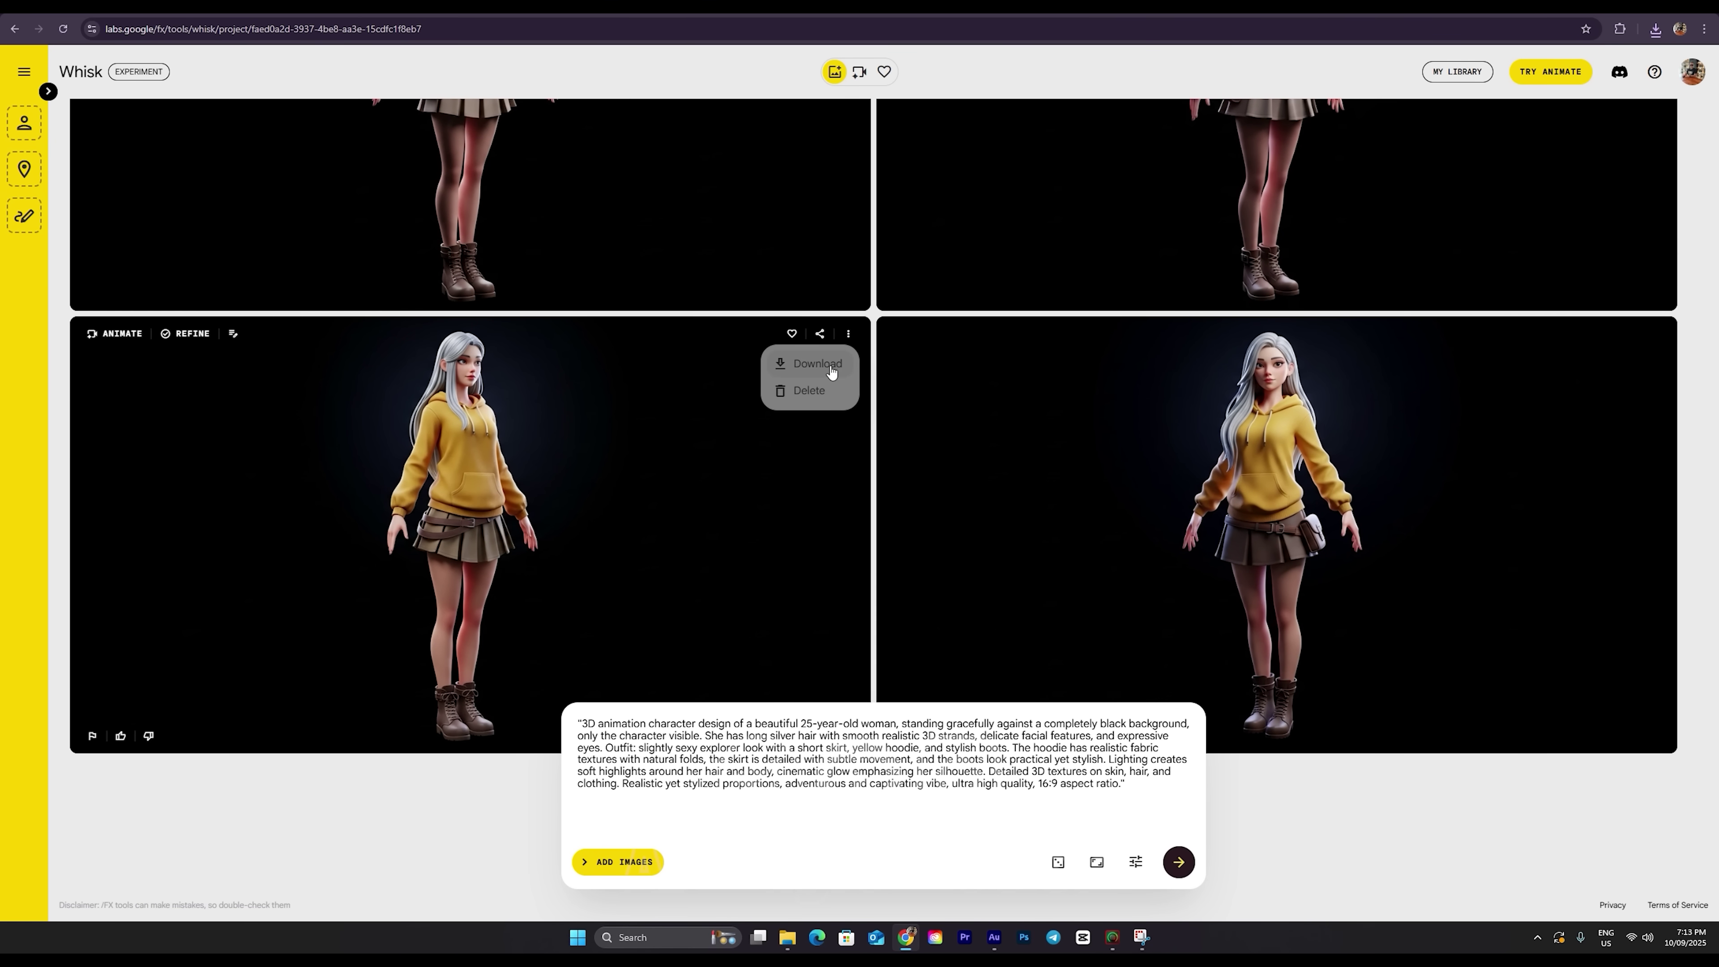
{"action": "left_click", "coordinate": [817, 365]}
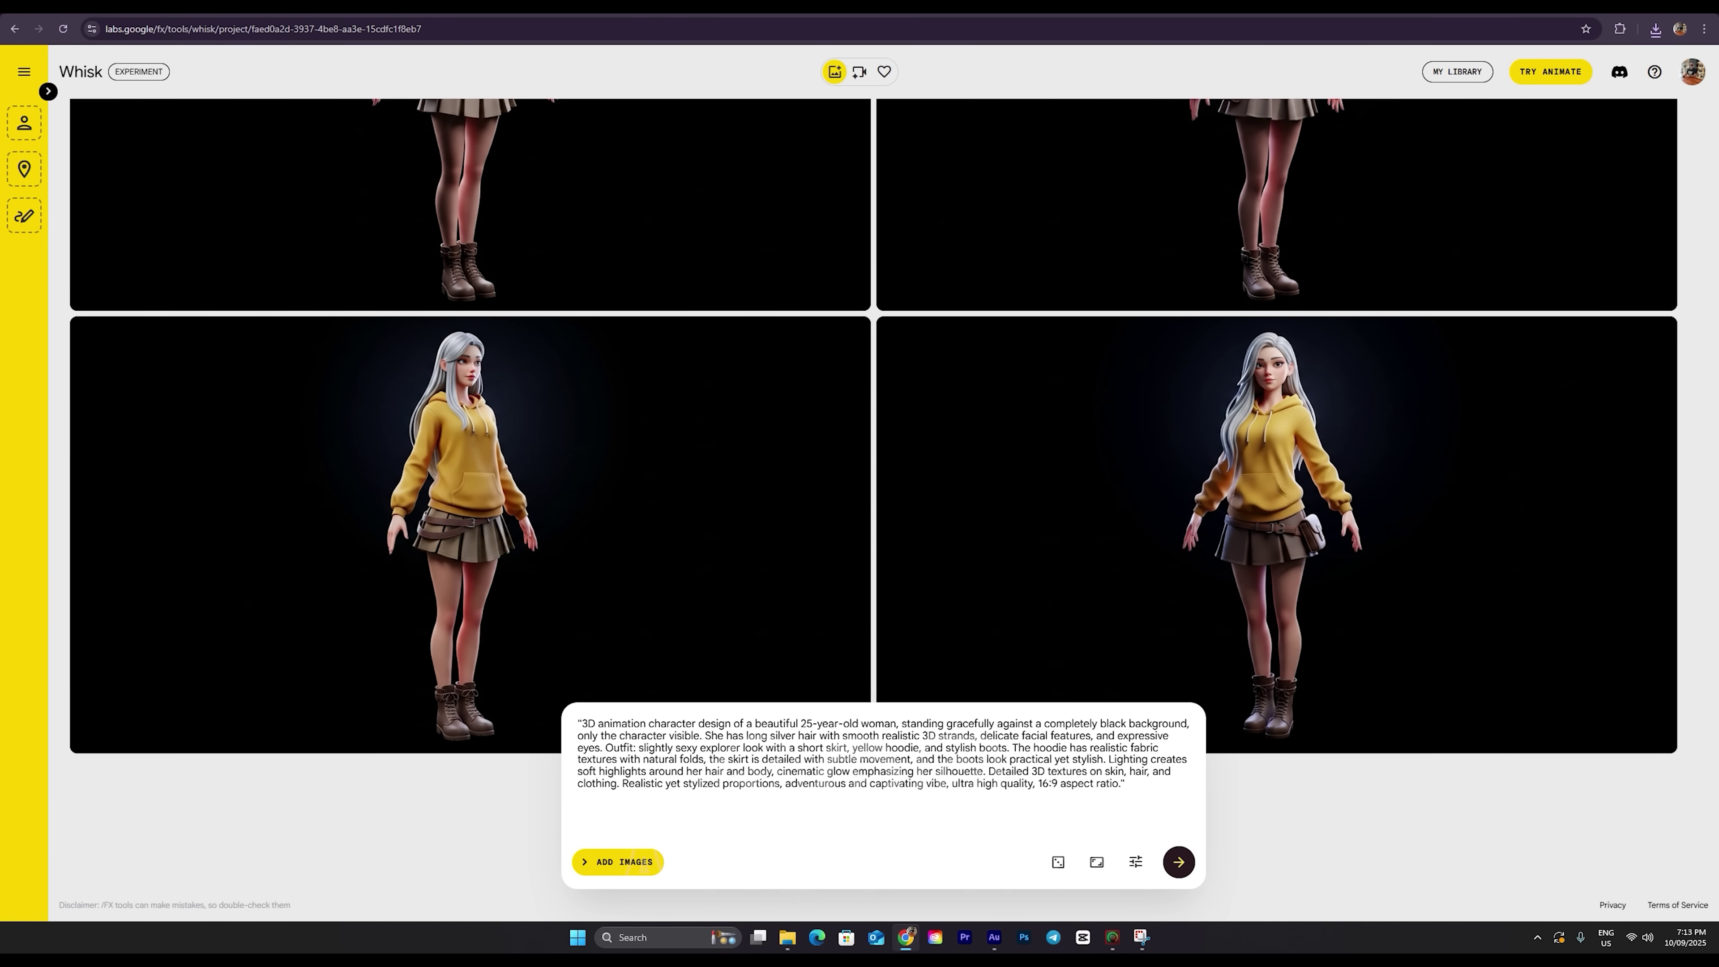
Back in ChatGPT, highlight the request to keep the characters consistent
{"action": "key", "text": "ctrl+Tab"}
{"action": "left_click", "coordinate": [1148, 606]}
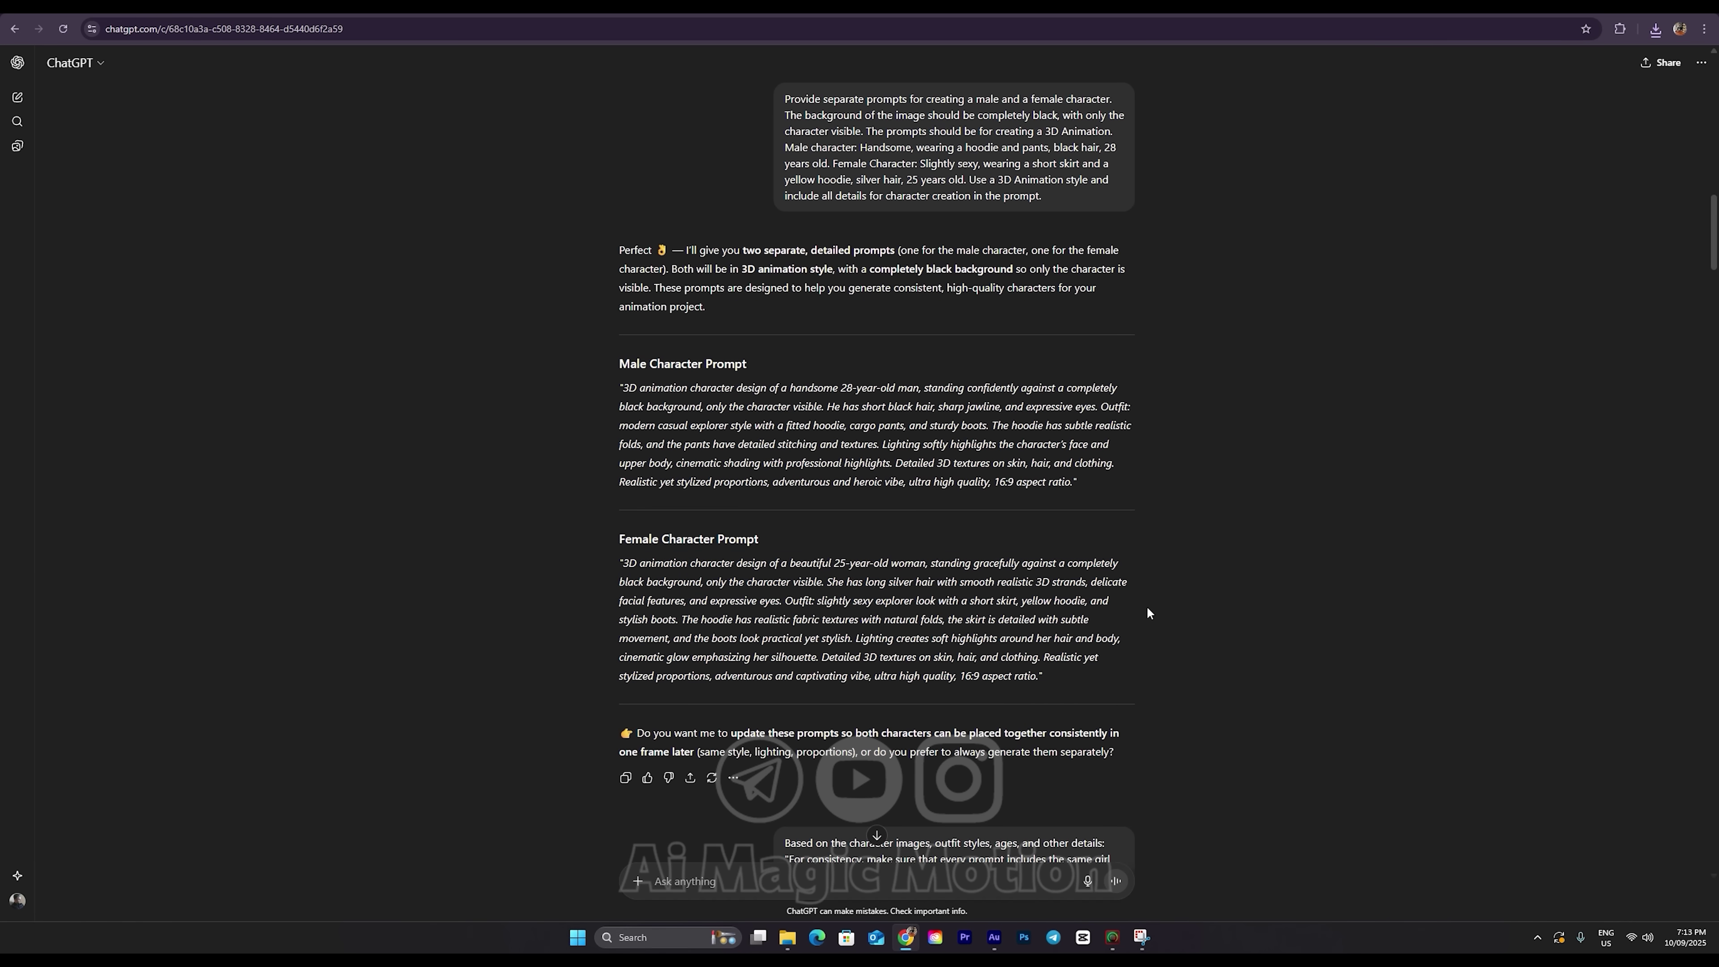
{"action": "scroll", "coordinate": [1148, 606], "scroll_direction": "down", "scroll_amount": 4}
{"action": "scroll", "coordinate": [1148, 606], "scroll_direction": "down", "scroll_amount": 3}
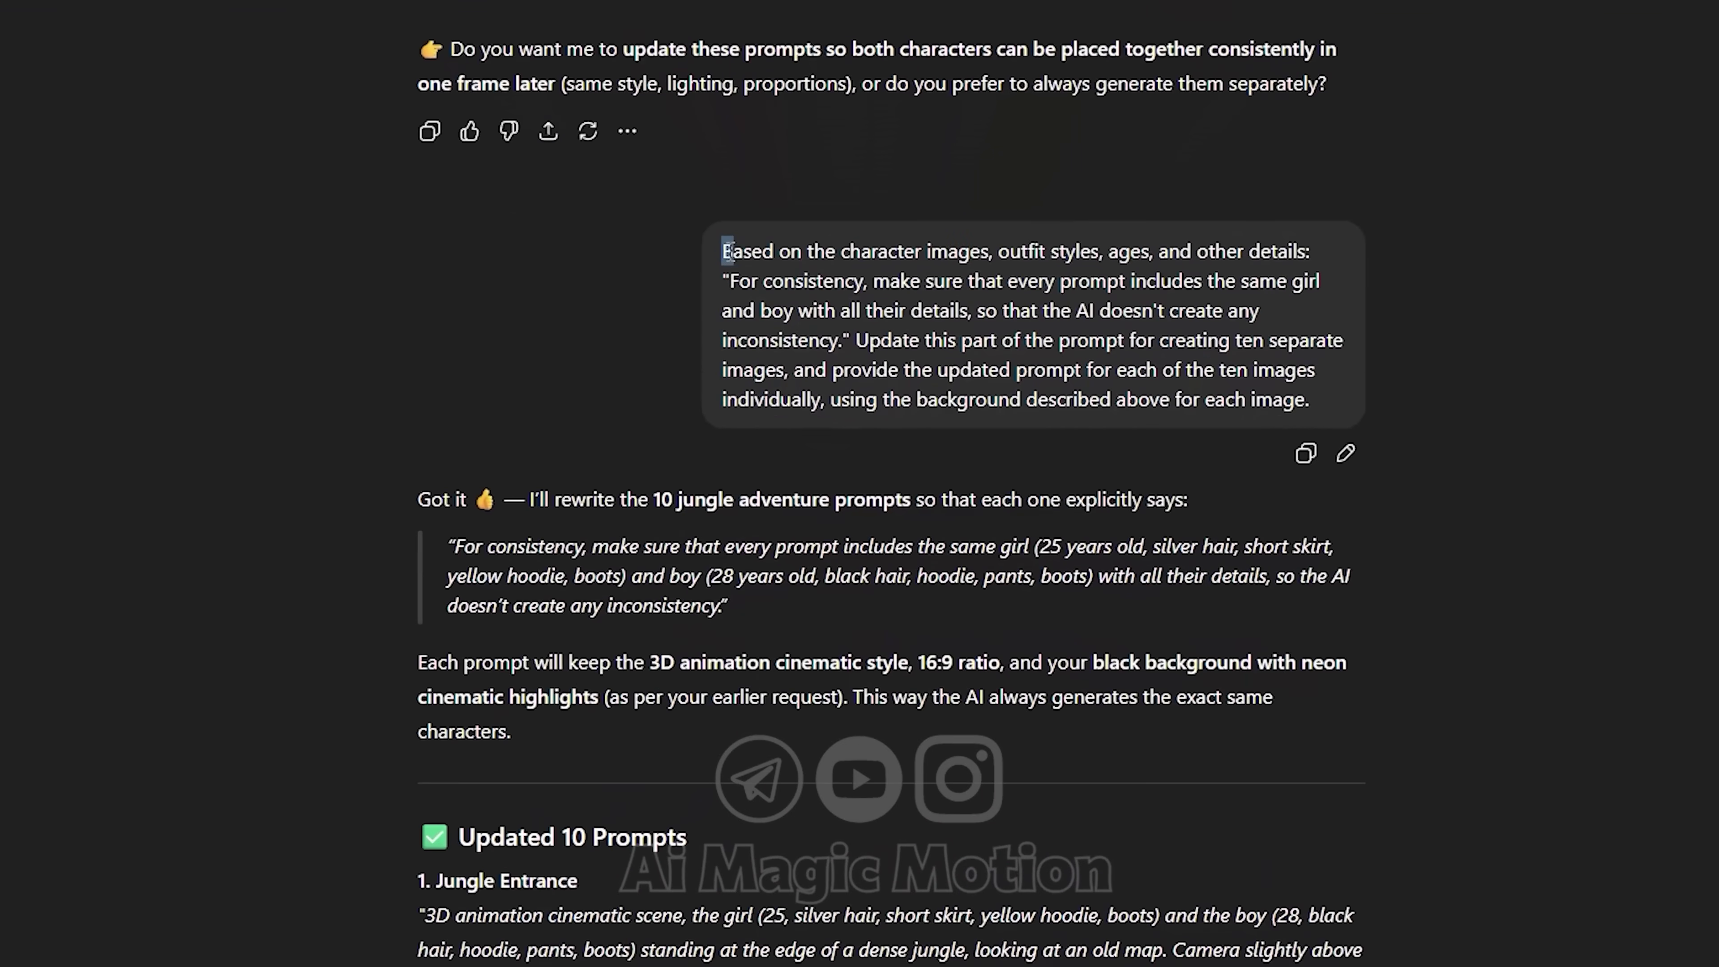
{"action": "left_click_drag", "start_coordinate": [728, 252], "coordinate": [914, 255]}
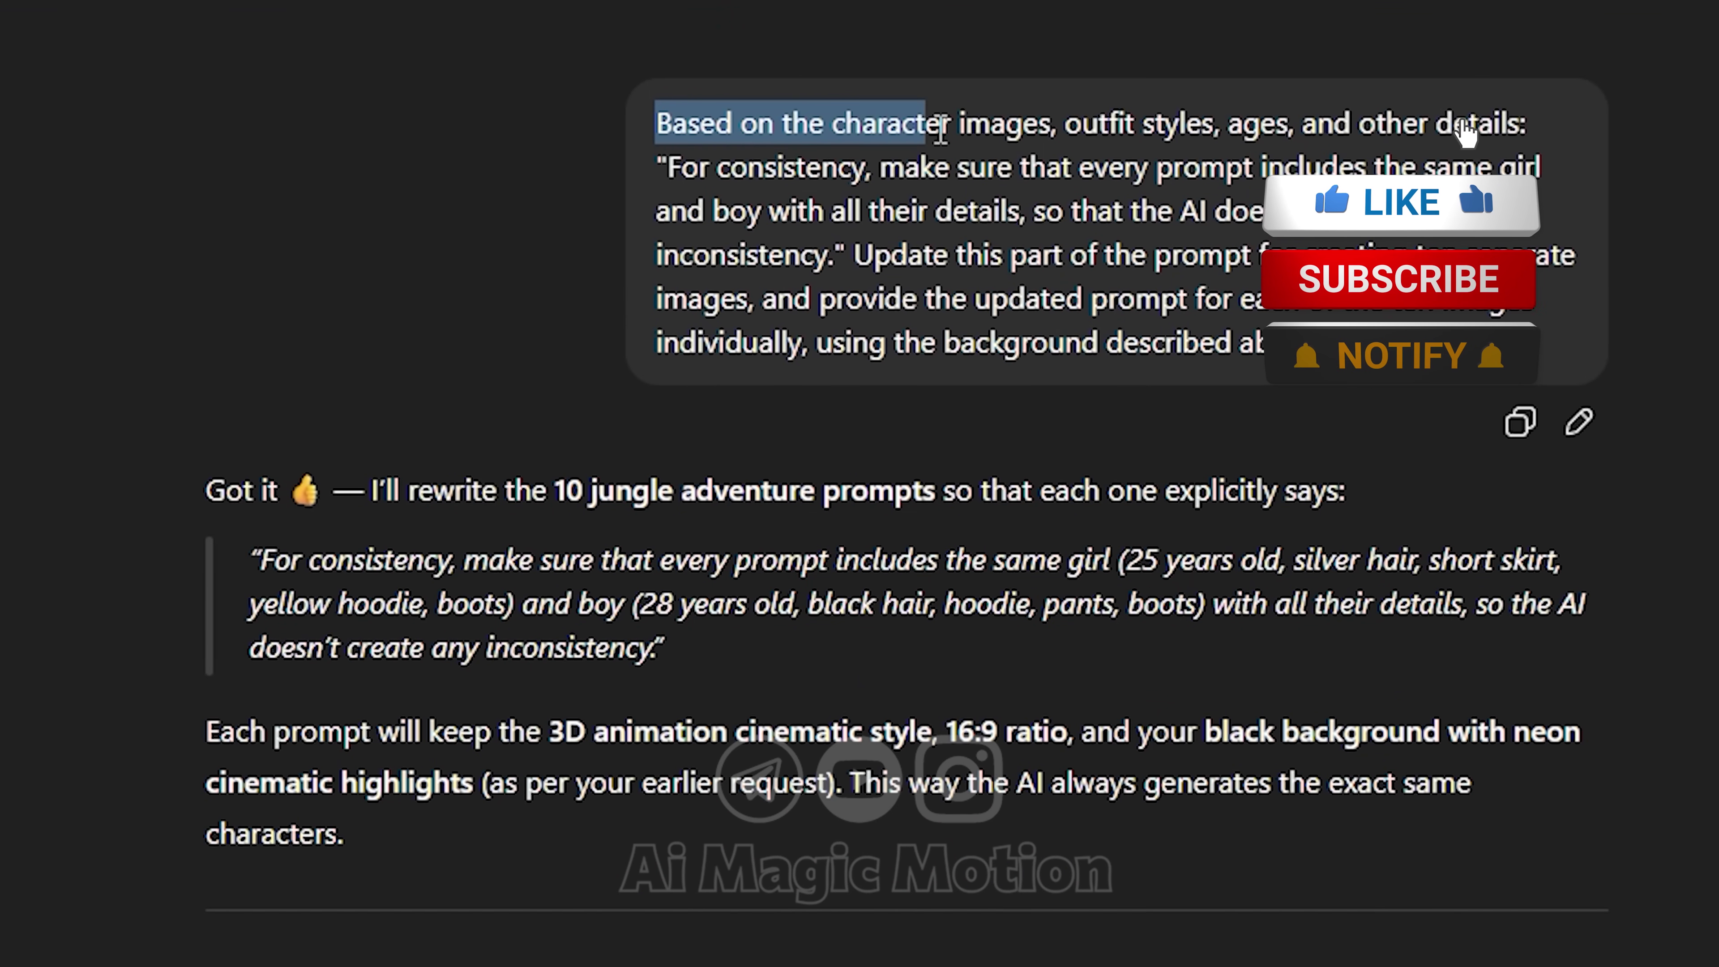
{"action": "left_click_drag", "start_coordinate": [941, 128], "coordinate": [953, 131]}
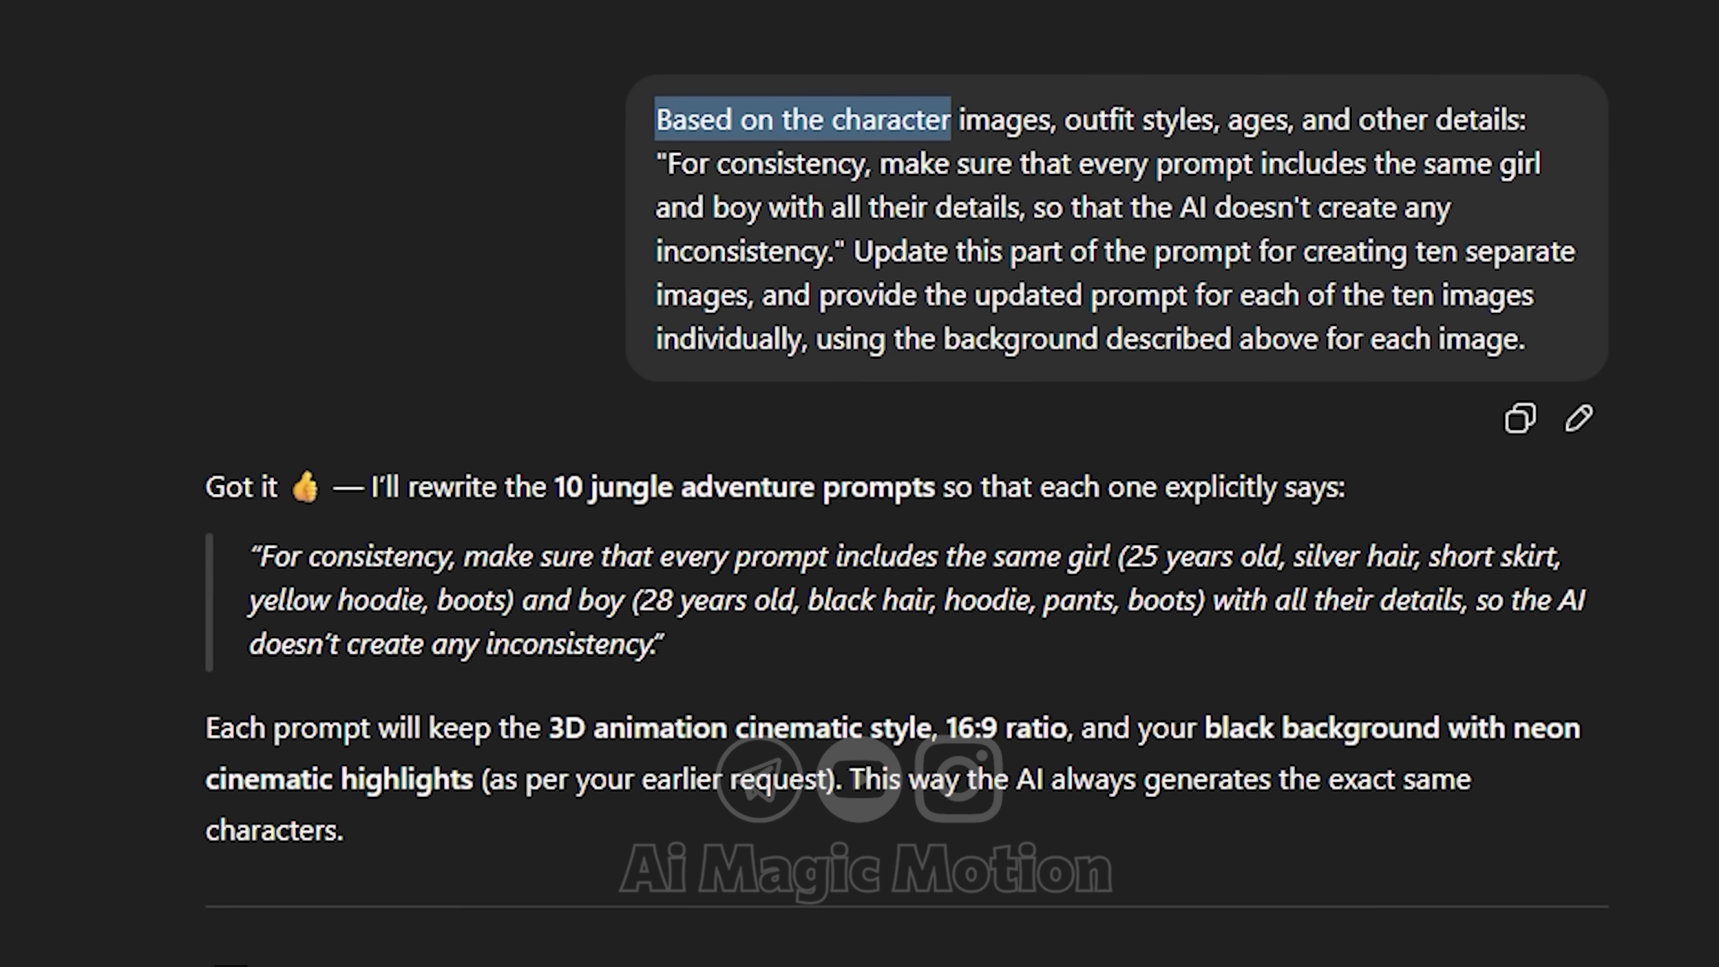
Copy the updated Jungle Entrance prompt, number 1 of the Updated 10 Prompts, and return to Whisk
{"action": "scroll", "coordinate": [860, 484], "scroll_direction": "down", "scroll_amount": 5}
{"action": "scroll", "coordinate": [860, 484], "scroll_direction": "down", "scroll_amount": 5}
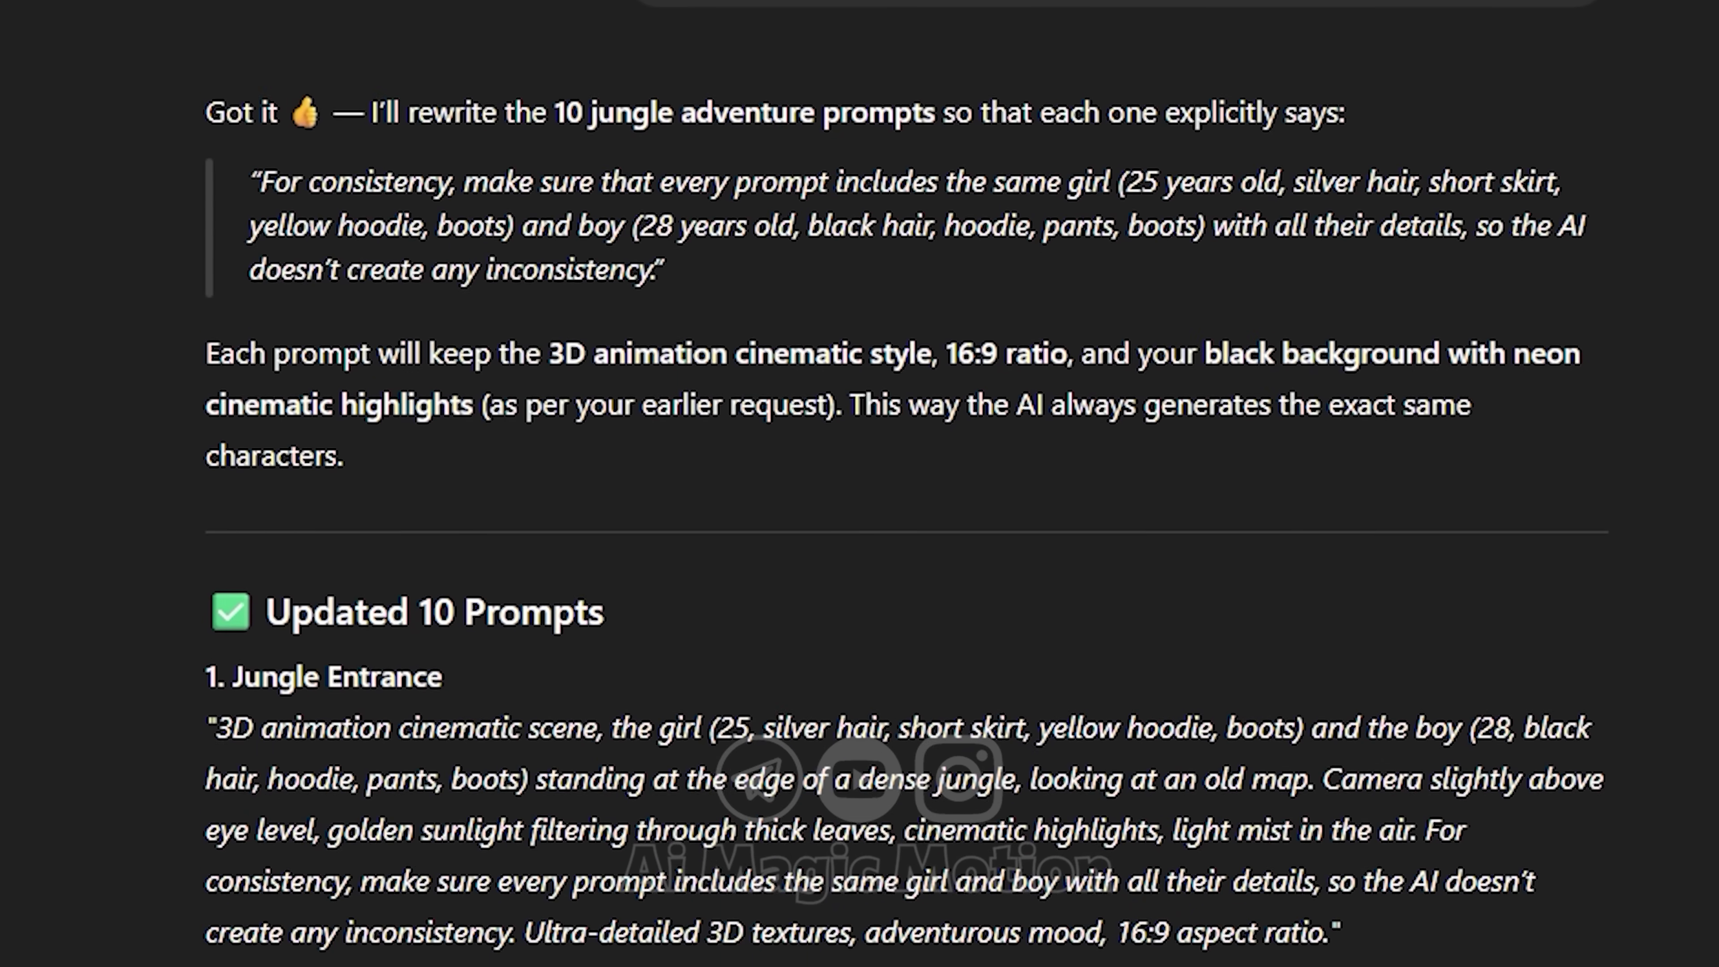
{"action": "scroll", "coordinate": [860, 483], "scroll_direction": "down", "scroll_amount": 9}
{"action": "scroll", "coordinate": [860, 483], "scroll_direction": "down", "scroll_amount": 6}
{"action": "scroll", "coordinate": [860, 484], "scroll_direction": "down", "scroll_amount": 3}
{"action": "scroll", "coordinate": [859, 483], "scroll_direction": "down", "scroll_amount": 4}
{"action": "scroll", "coordinate": [859, 483], "scroll_direction": "down", "scroll_amount": 3}
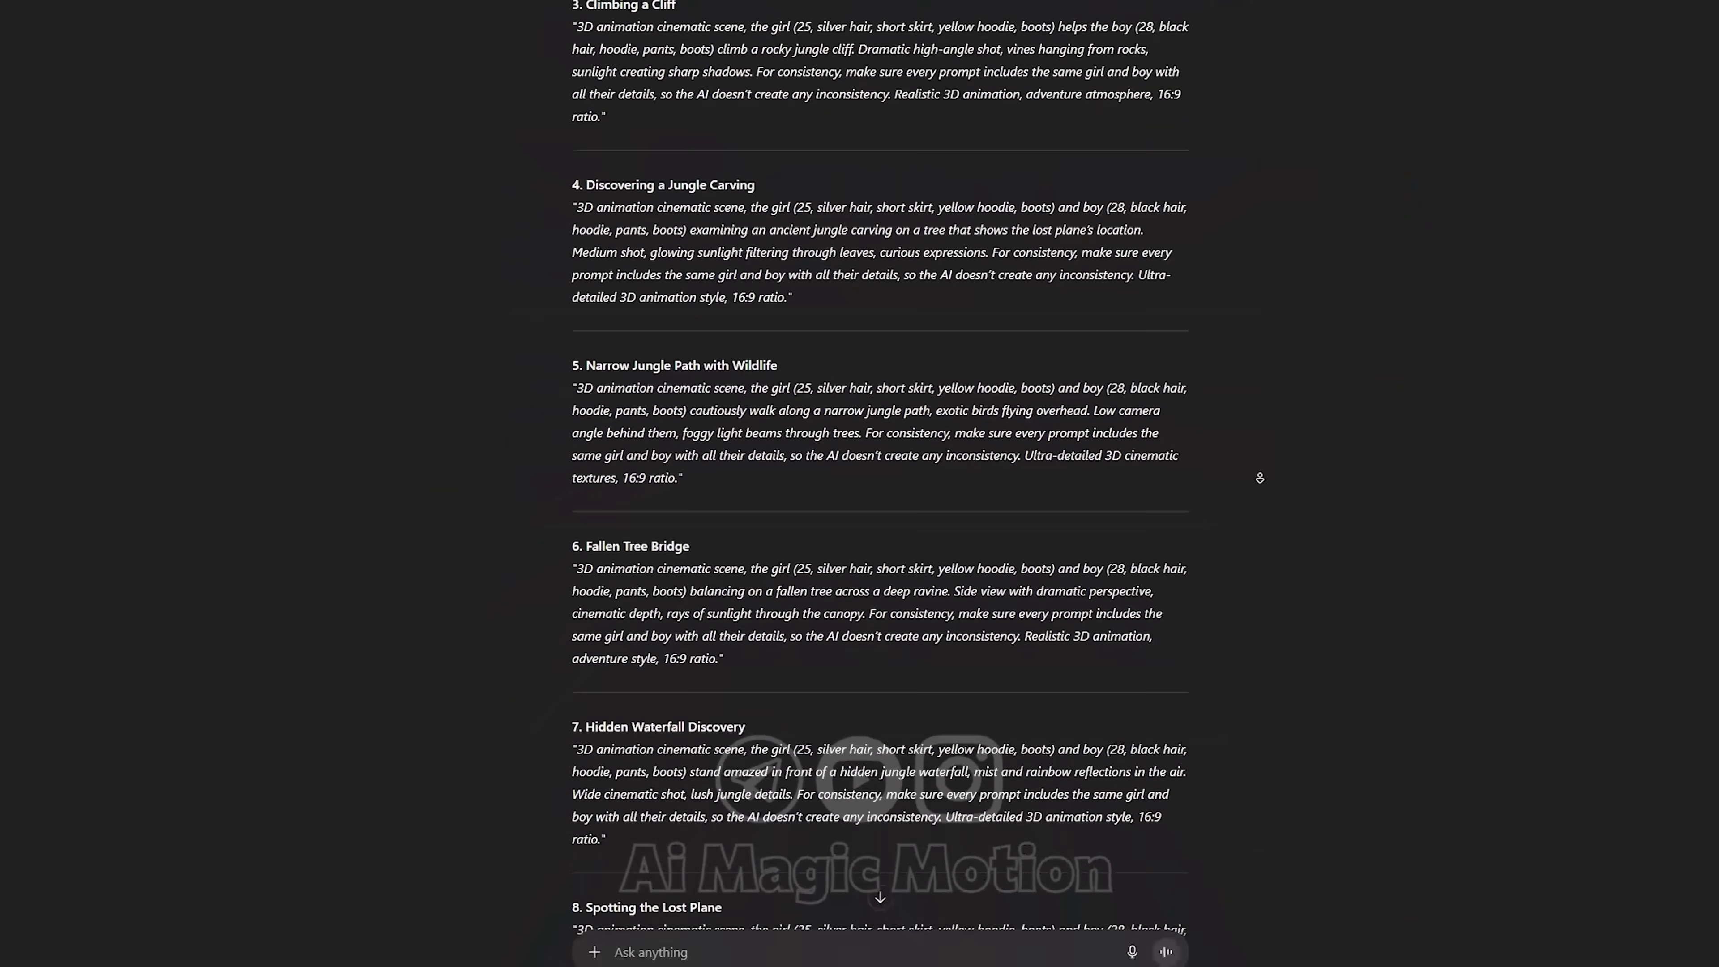
{"action": "scroll", "coordinate": [1383, 466], "scroll_direction": "down", "scroll_amount": 3}
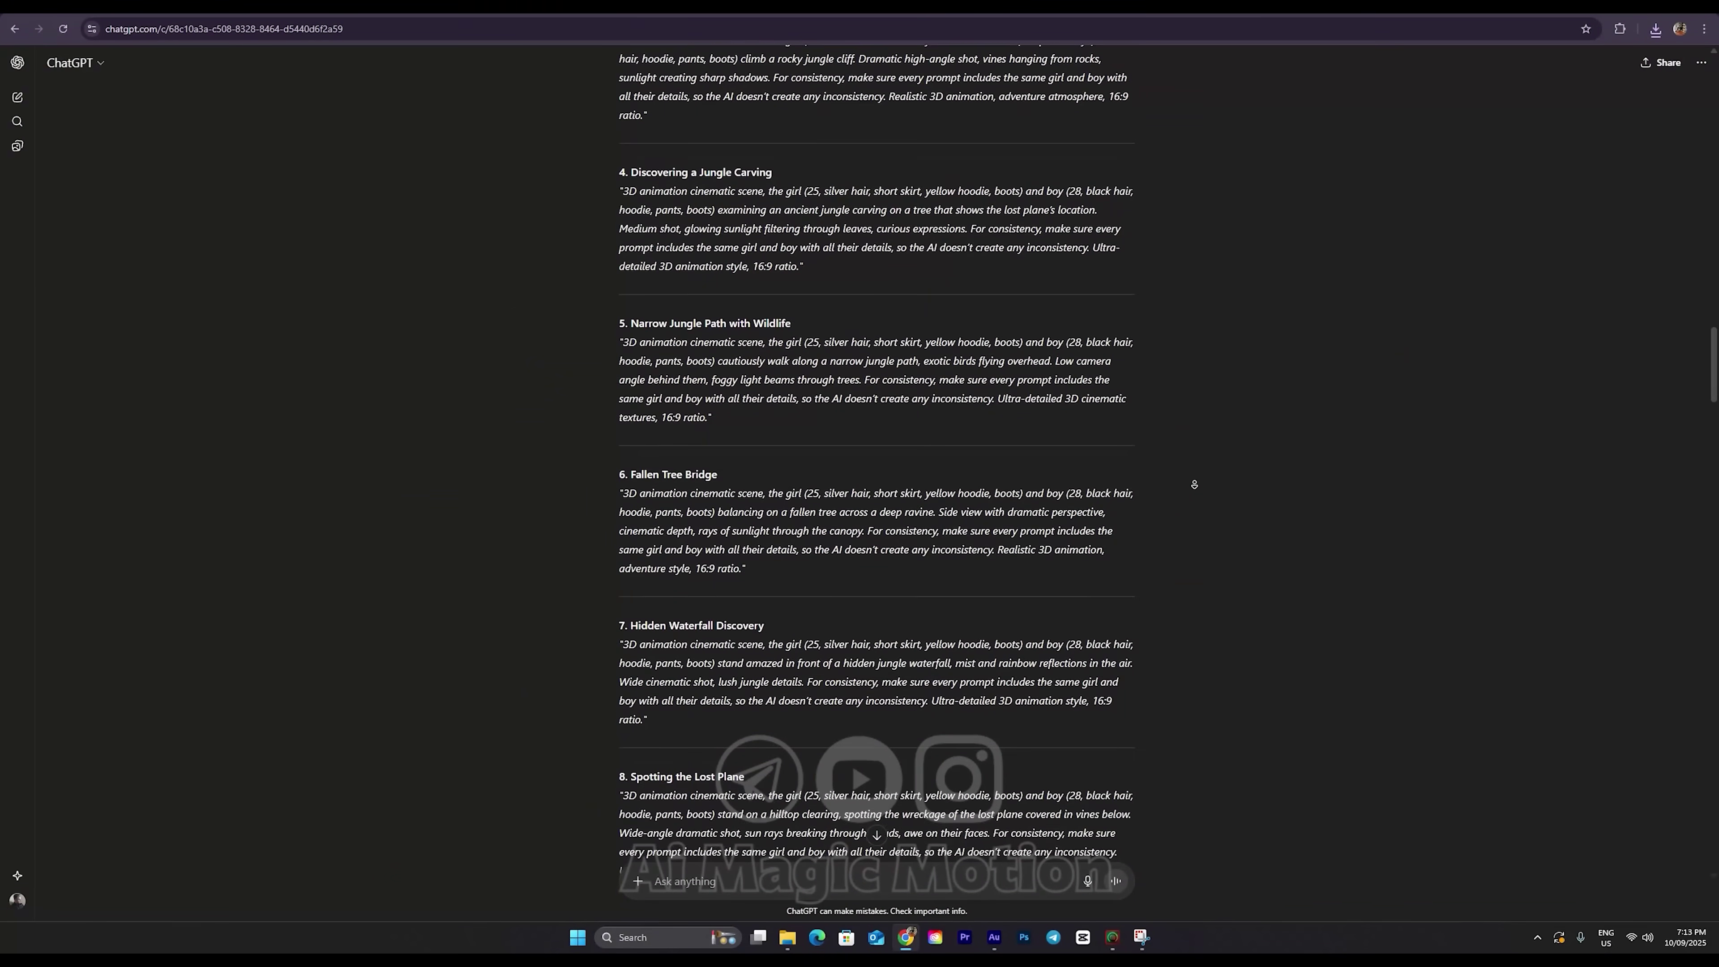
{"action": "scroll", "coordinate": [1194, 484], "scroll_direction": "down", "scroll_amount": 2}
{"action": "scroll", "coordinate": [1194, 484], "scroll_direction": "down", "scroll_amount": 2}
{"action": "scroll", "coordinate": [1194, 486], "scroll_direction": "down", "scroll_amount": 2}
{"action": "scroll", "coordinate": [1195, 486], "scroll_direction": "down", "scroll_amount": 1}
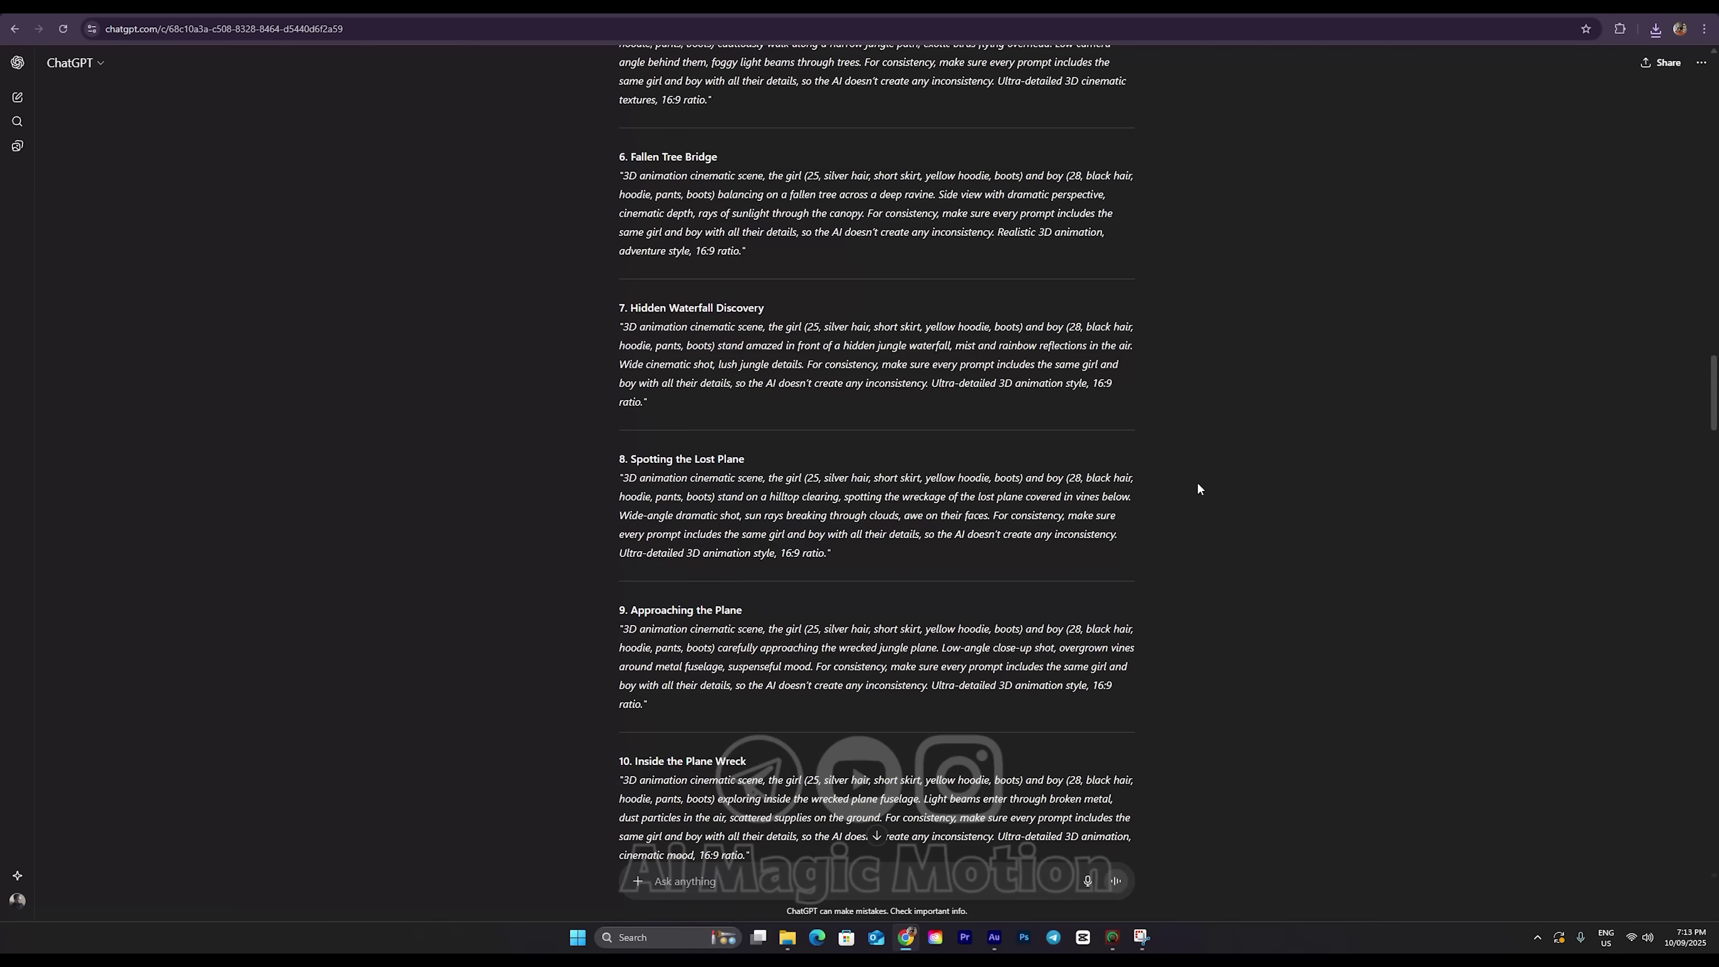
{"action": "scroll", "coordinate": [1197, 484], "scroll_direction": "up", "scroll_amount": 6}
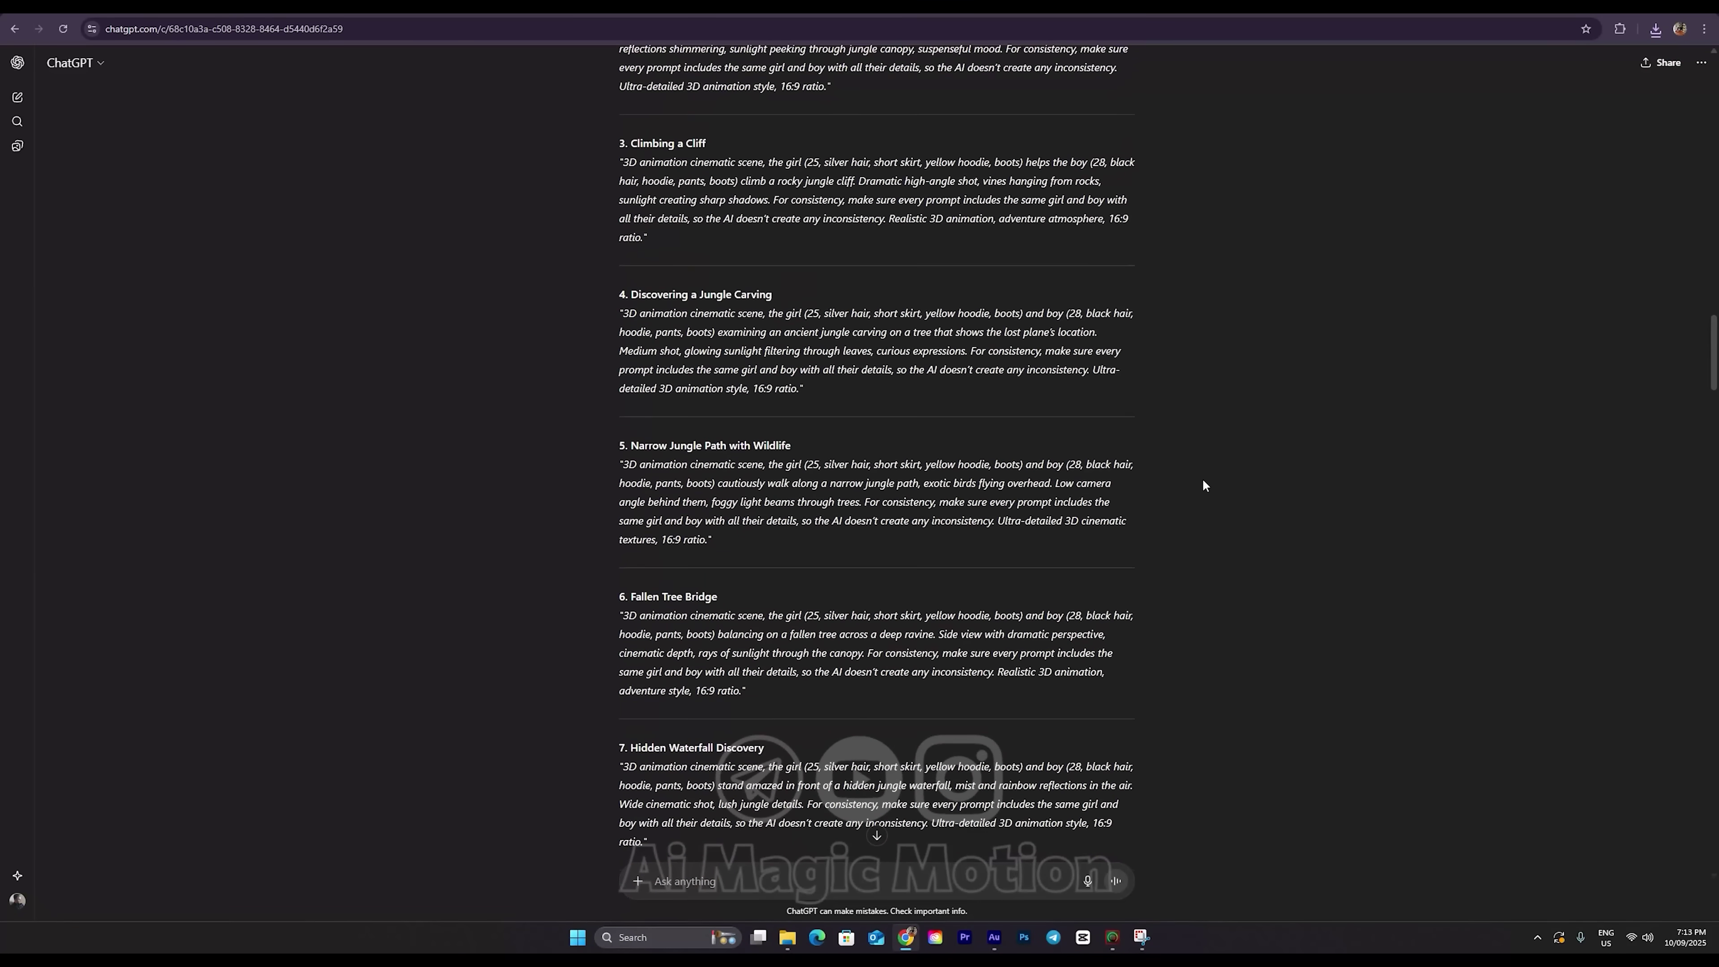
{"action": "scroll", "coordinate": [1204, 486], "scroll_direction": "up", "scroll_amount": 5}
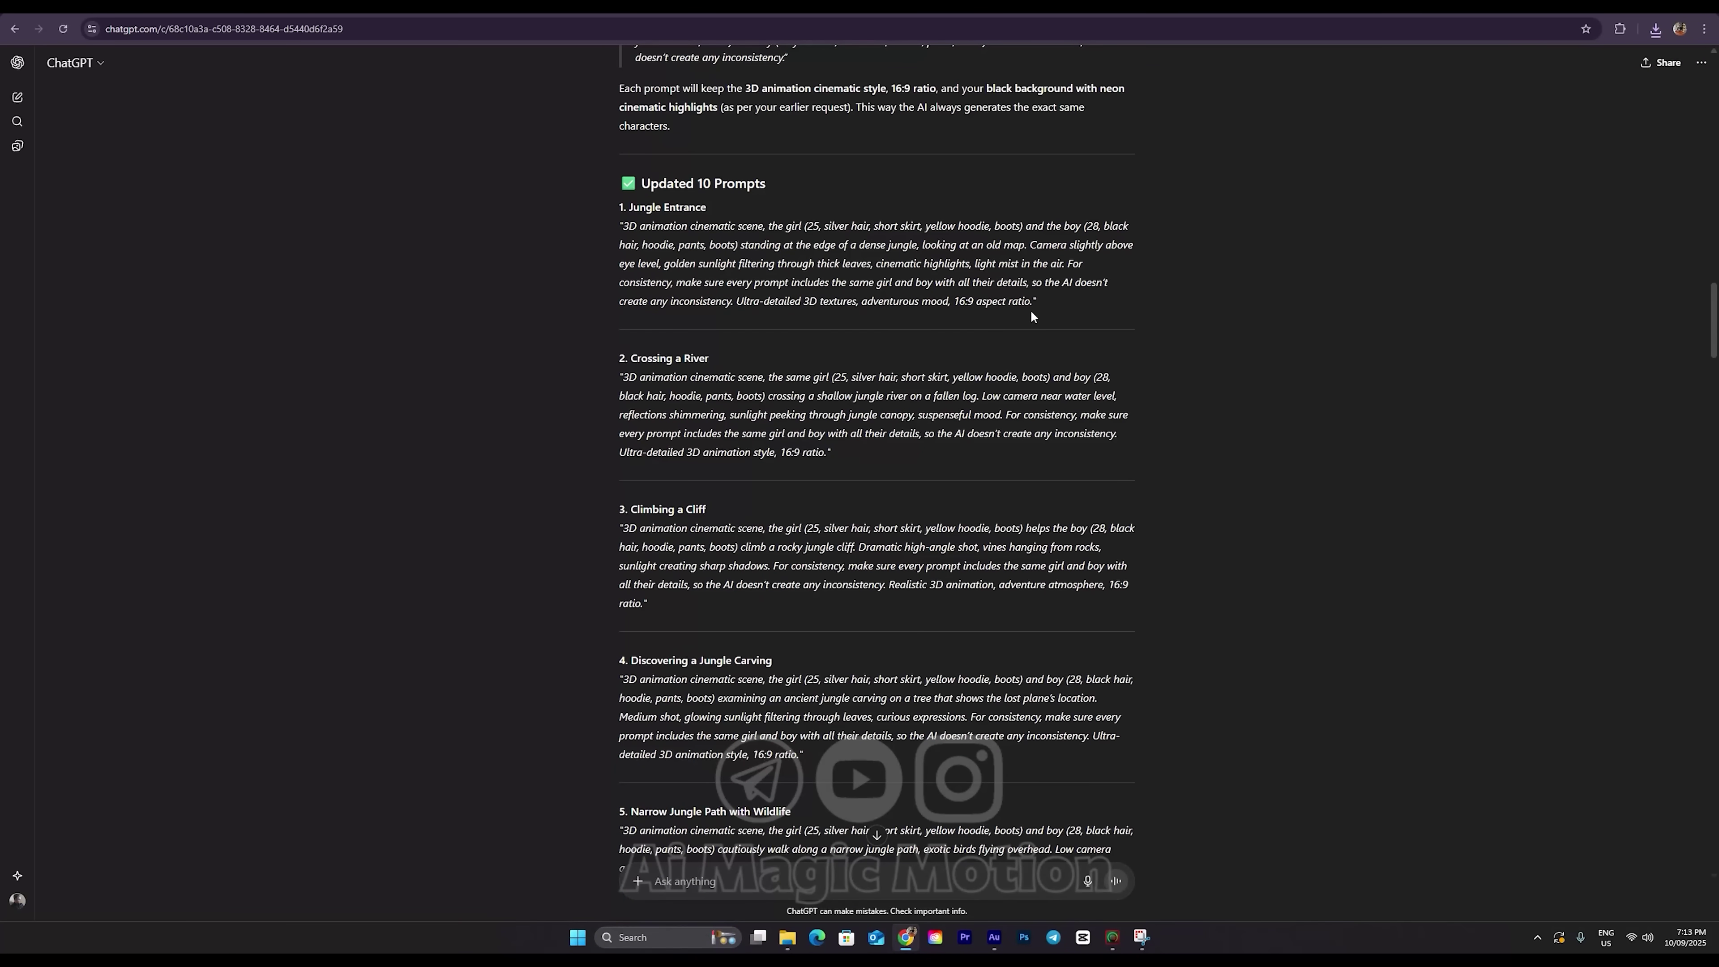
{"action": "left_click_drag", "start_coordinate": [1034, 301], "coordinate": [623, 227]}
{"action": "right_click", "coordinate": [663, 237]}
{"action": "left_click", "coordinate": [680, 247]}
{"action": "key", "text": "ctrl+Tab"}
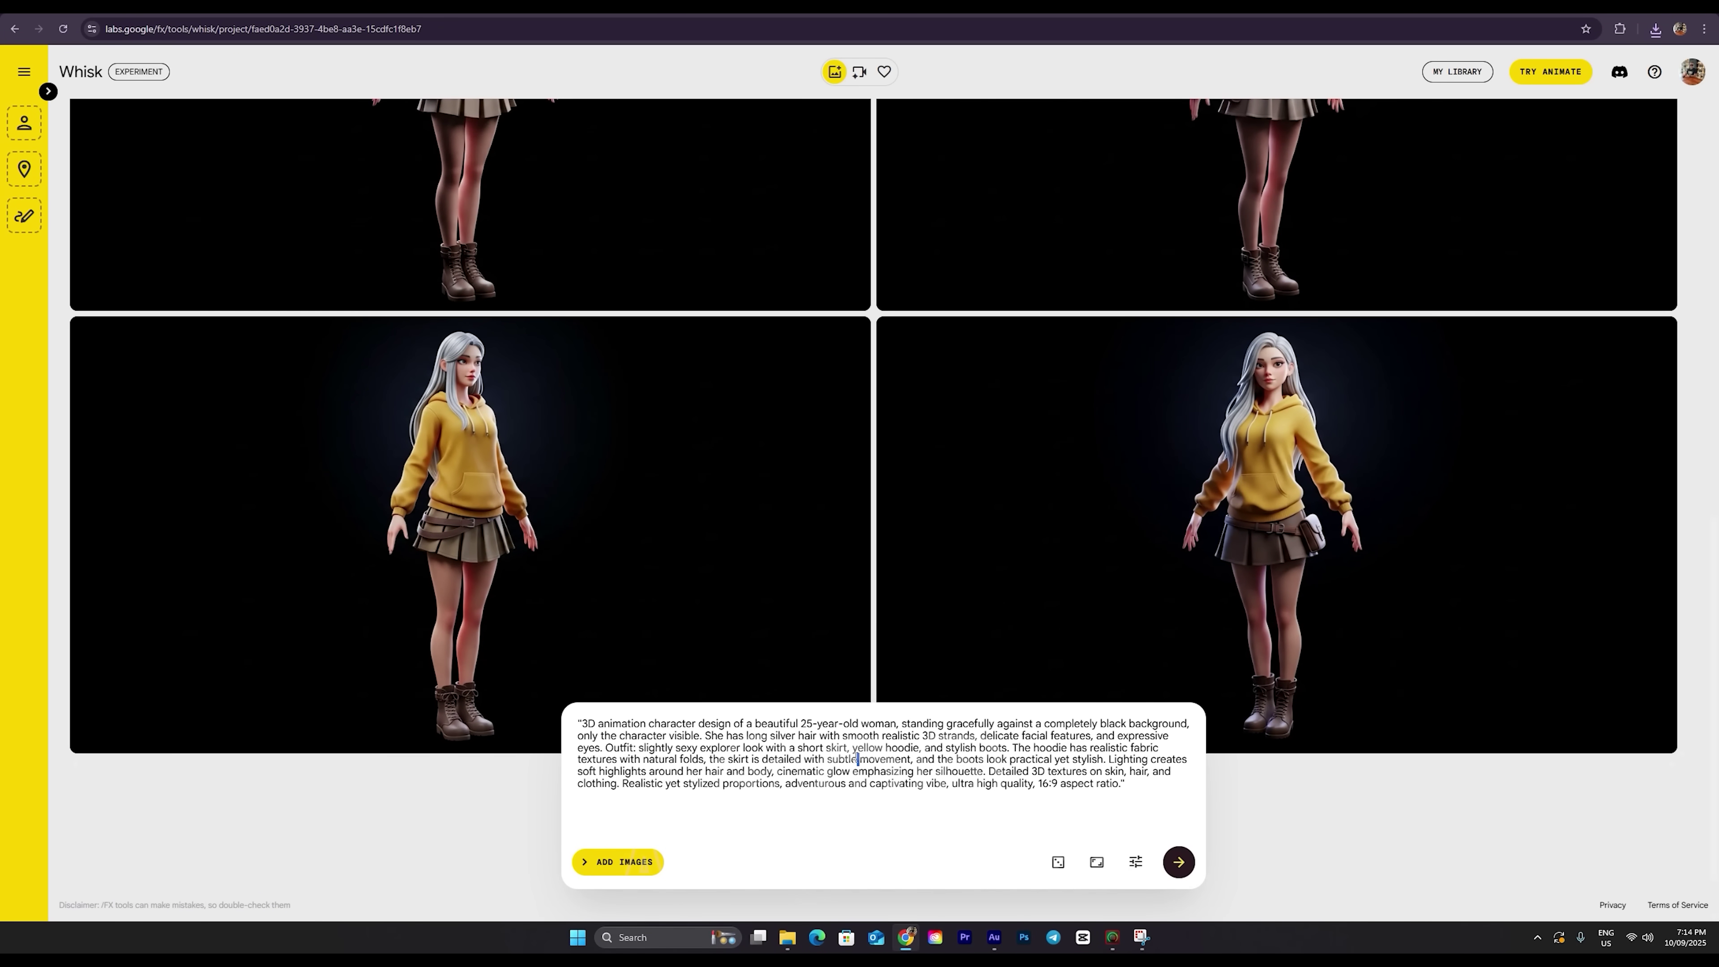
Clear the old prompt and upload the boy character image as the first subject
{"action": "triple_click", "coordinate": [856, 759]}
{"action": "key", "text": "BackSpace"}
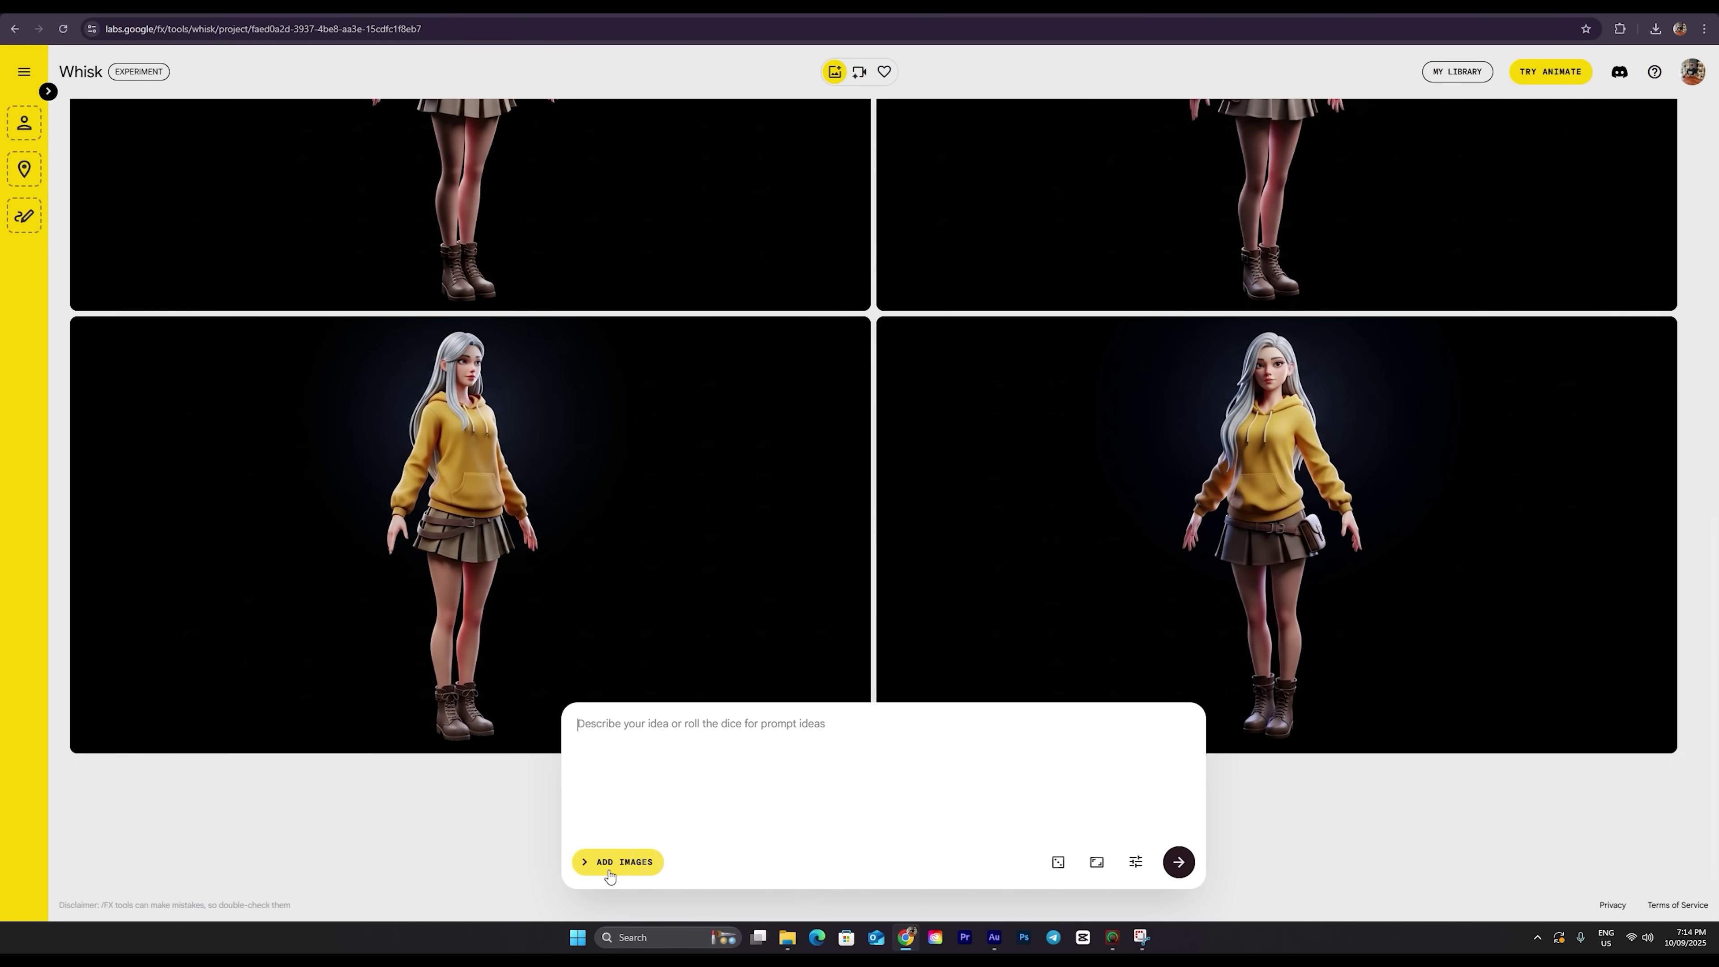
{"action": "left_click", "coordinate": [613, 863]}
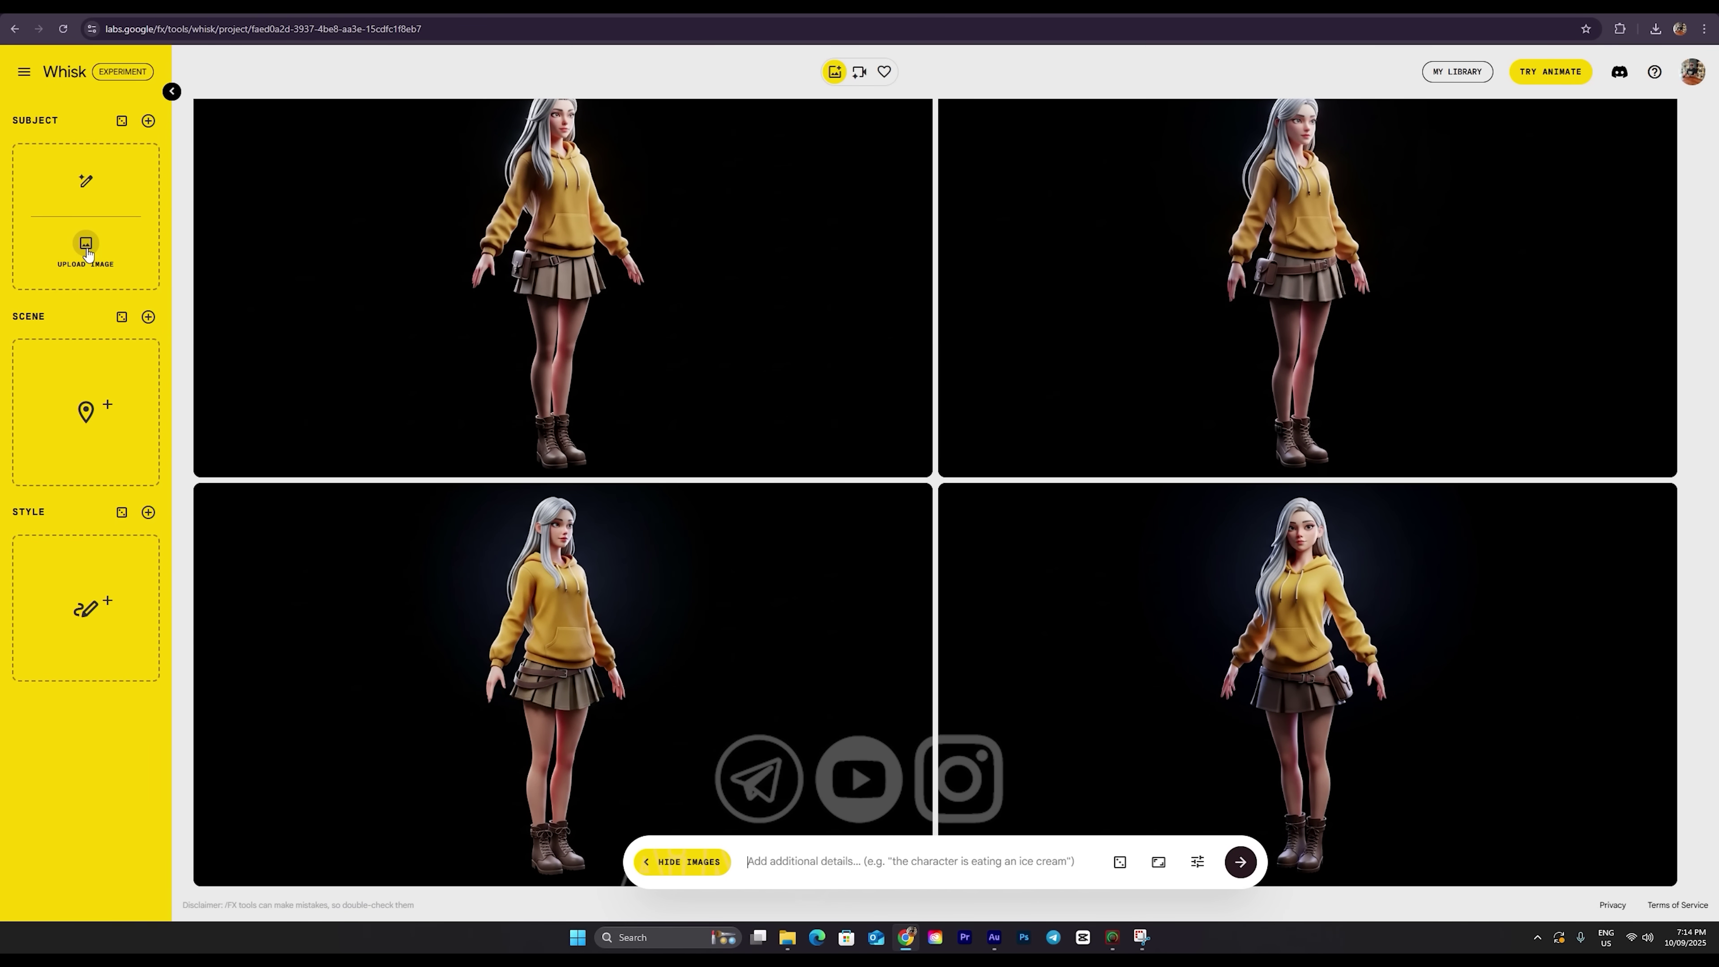
{"action": "left_click", "coordinate": [86, 246]}
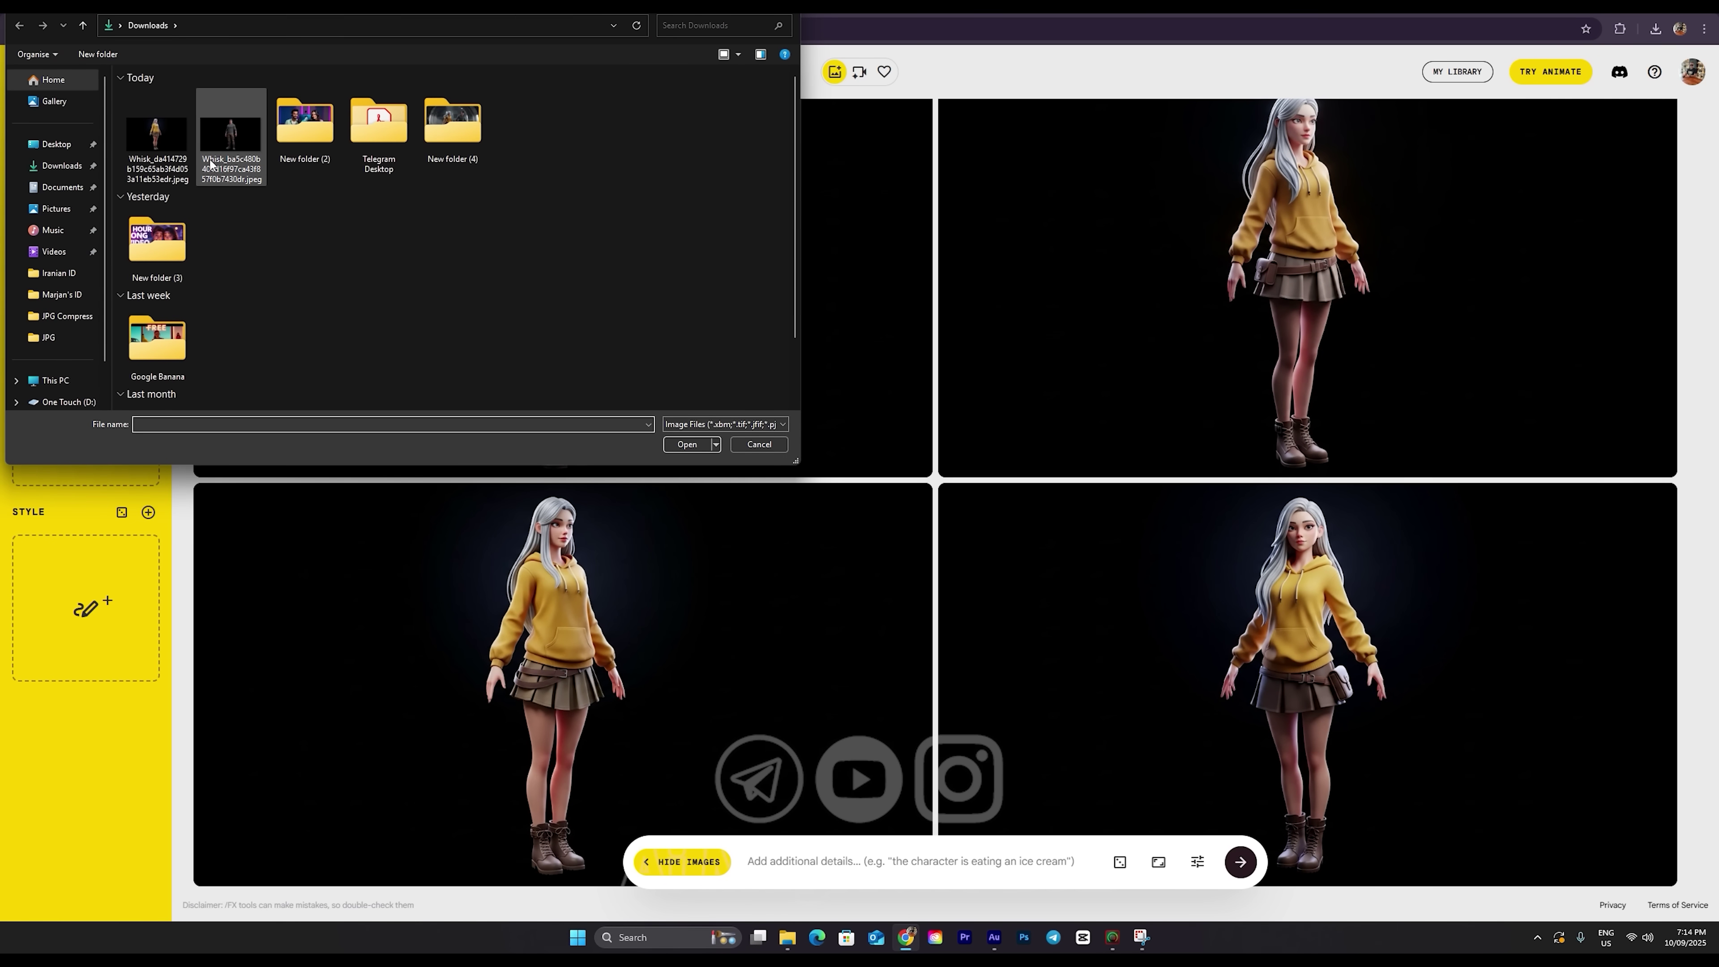
{"action": "double_click", "coordinate": [225, 146]}
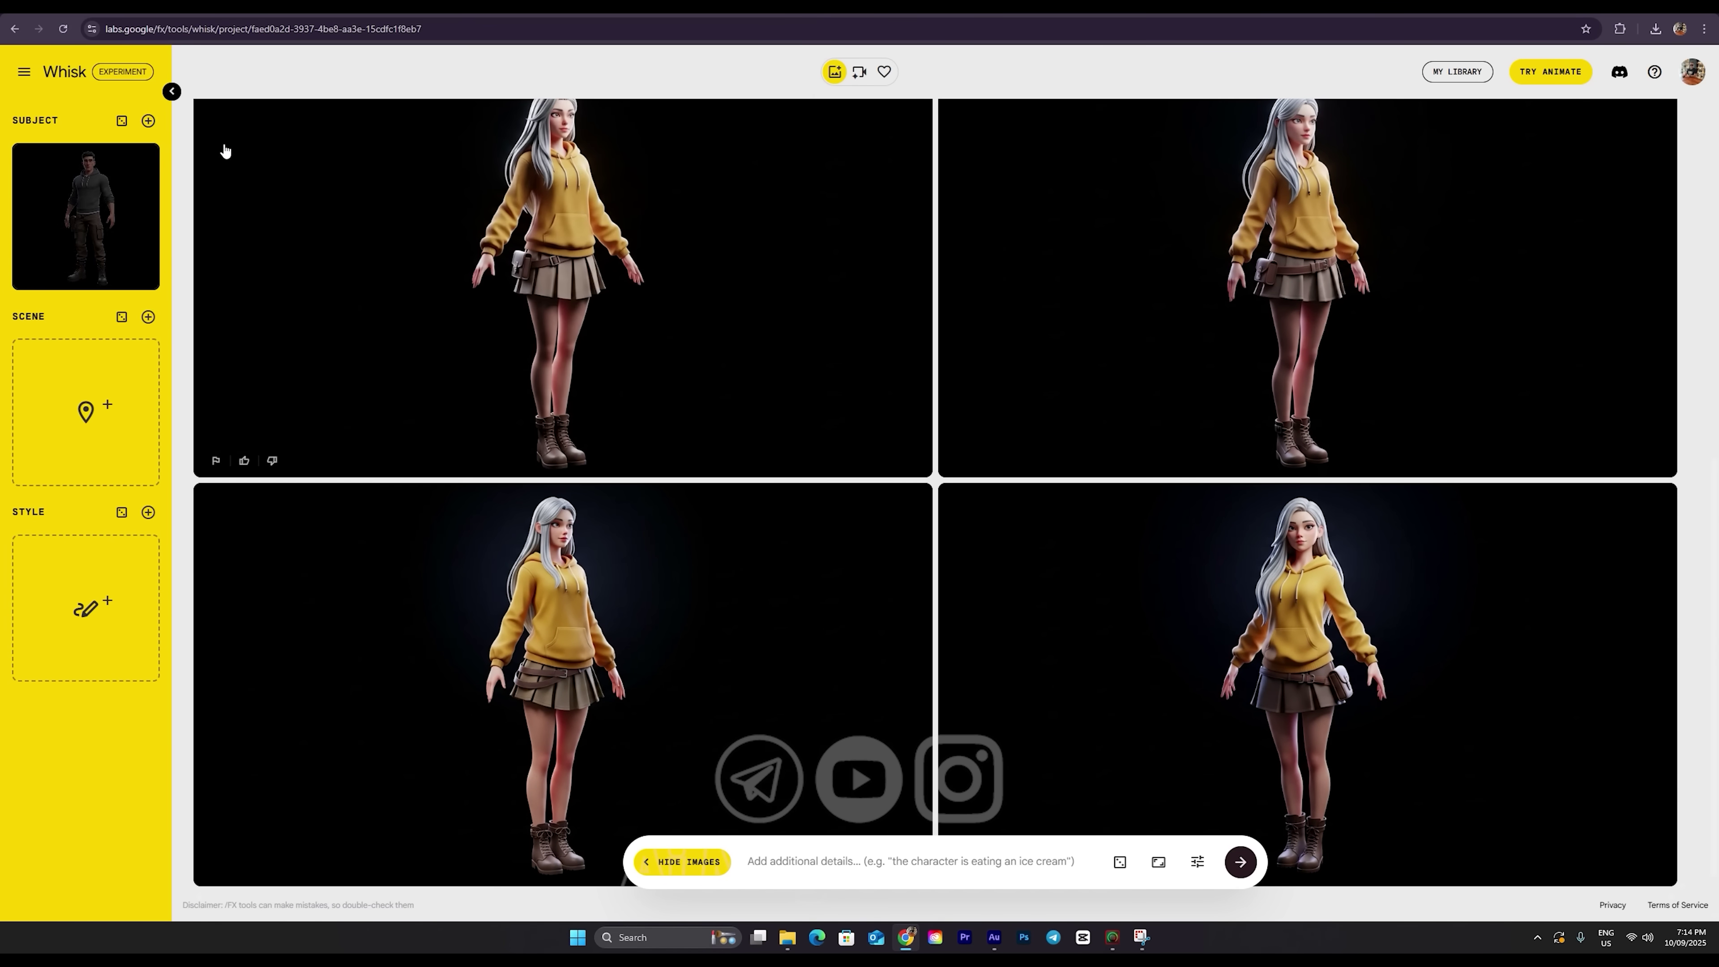
Add a second subject slot and upload the girl character image into it
{"action": "left_click", "coordinate": [149, 121]}
{"action": "mouse_move", "coordinate": [98, 375]}
{"action": "left_click", "coordinate": [86, 402]}
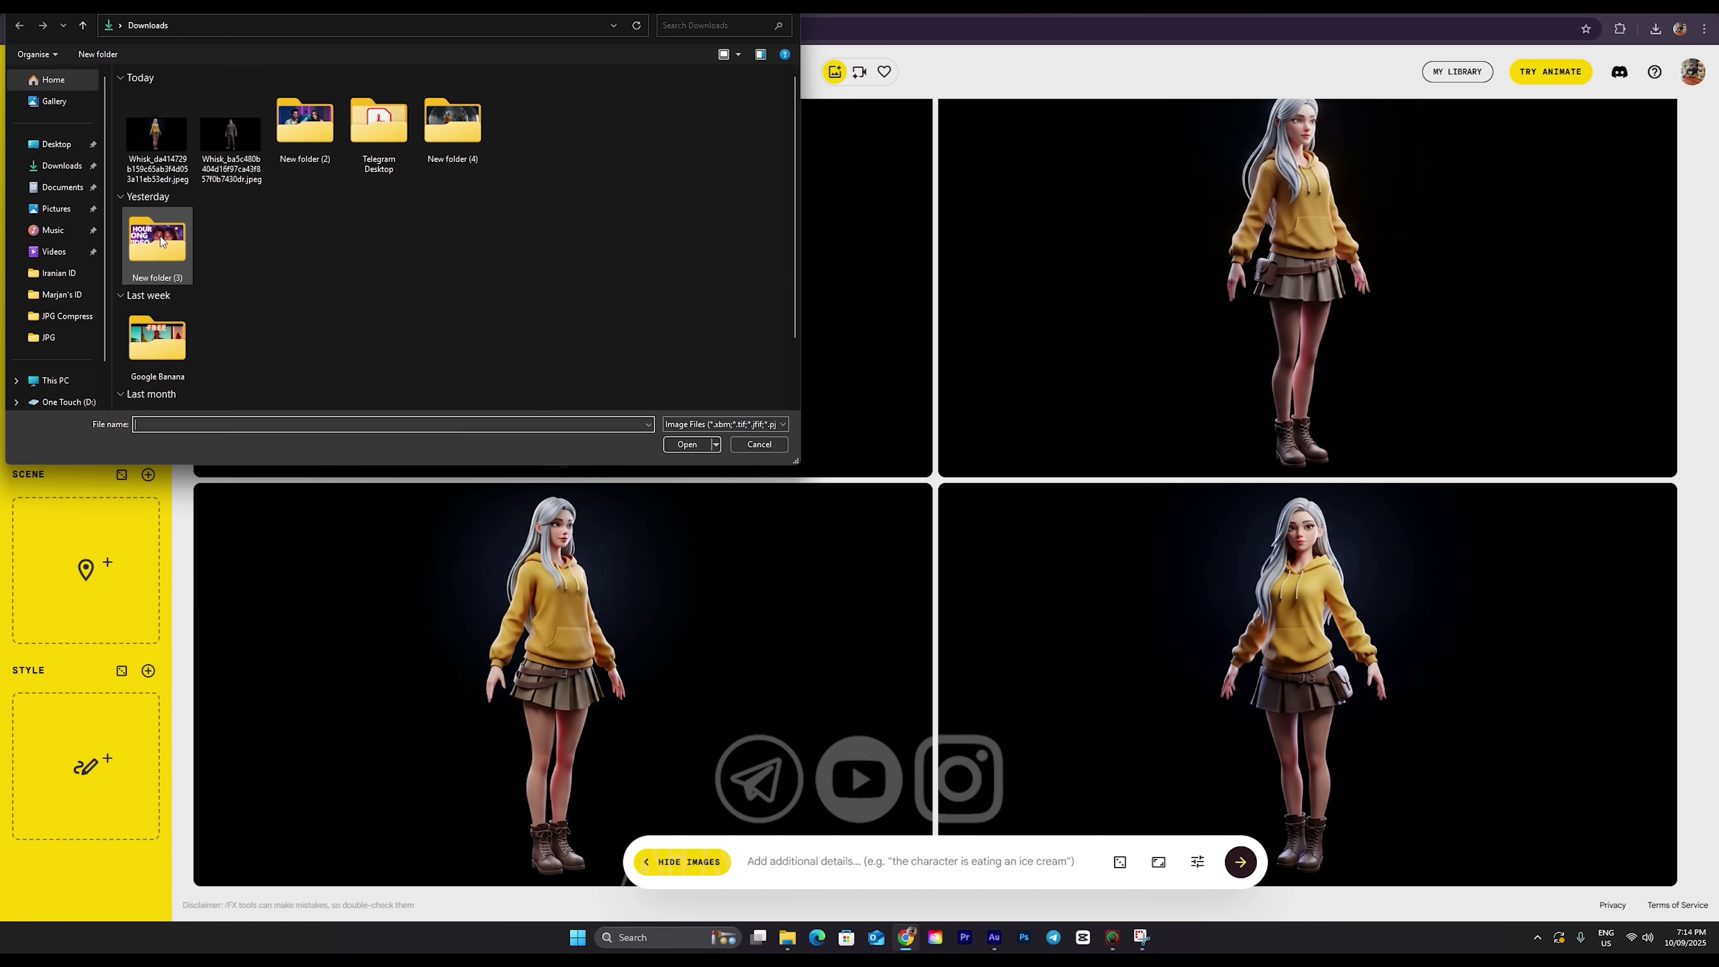
{"action": "double_click", "coordinate": [180, 154]}
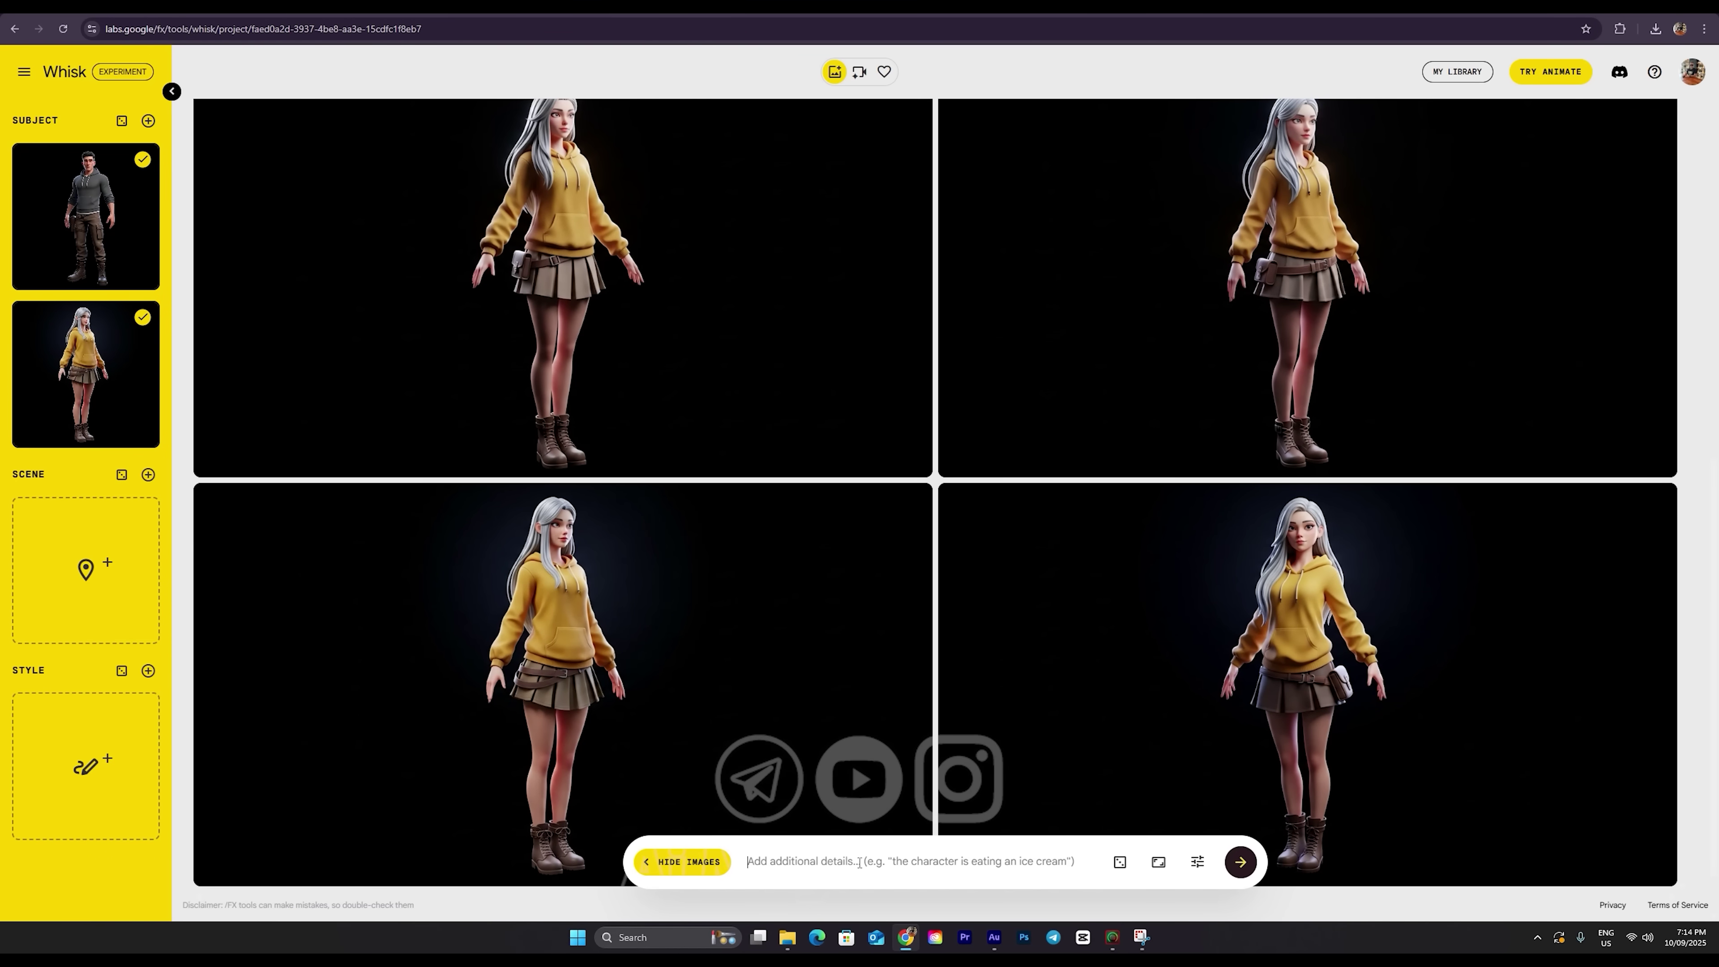
Paste the Jungle Entrance prompt and generate the scene of the boy and girl
{"action": "left_click", "coordinate": [859, 863]}
{"action": "type", "text": "\"3D animation cinematic scene, the girl (25, silver hair, short skirt, yellow hoodie, boots) and the boy (28, black hair, hoodie, pants, boots) standing at the edge of a dense jungle, looking at an old map. Camera slightly above eye level, golden sunlight filtering through thick leaves, cinematic highlights, light mist in the air. For consistency, make sure every prompt includes the same girl and boy with all their details, so the AI doesn’t create any inconsistency. Ultra-detailed 3D textures, adventurous mood, 16:9 aspect ratio.\""}
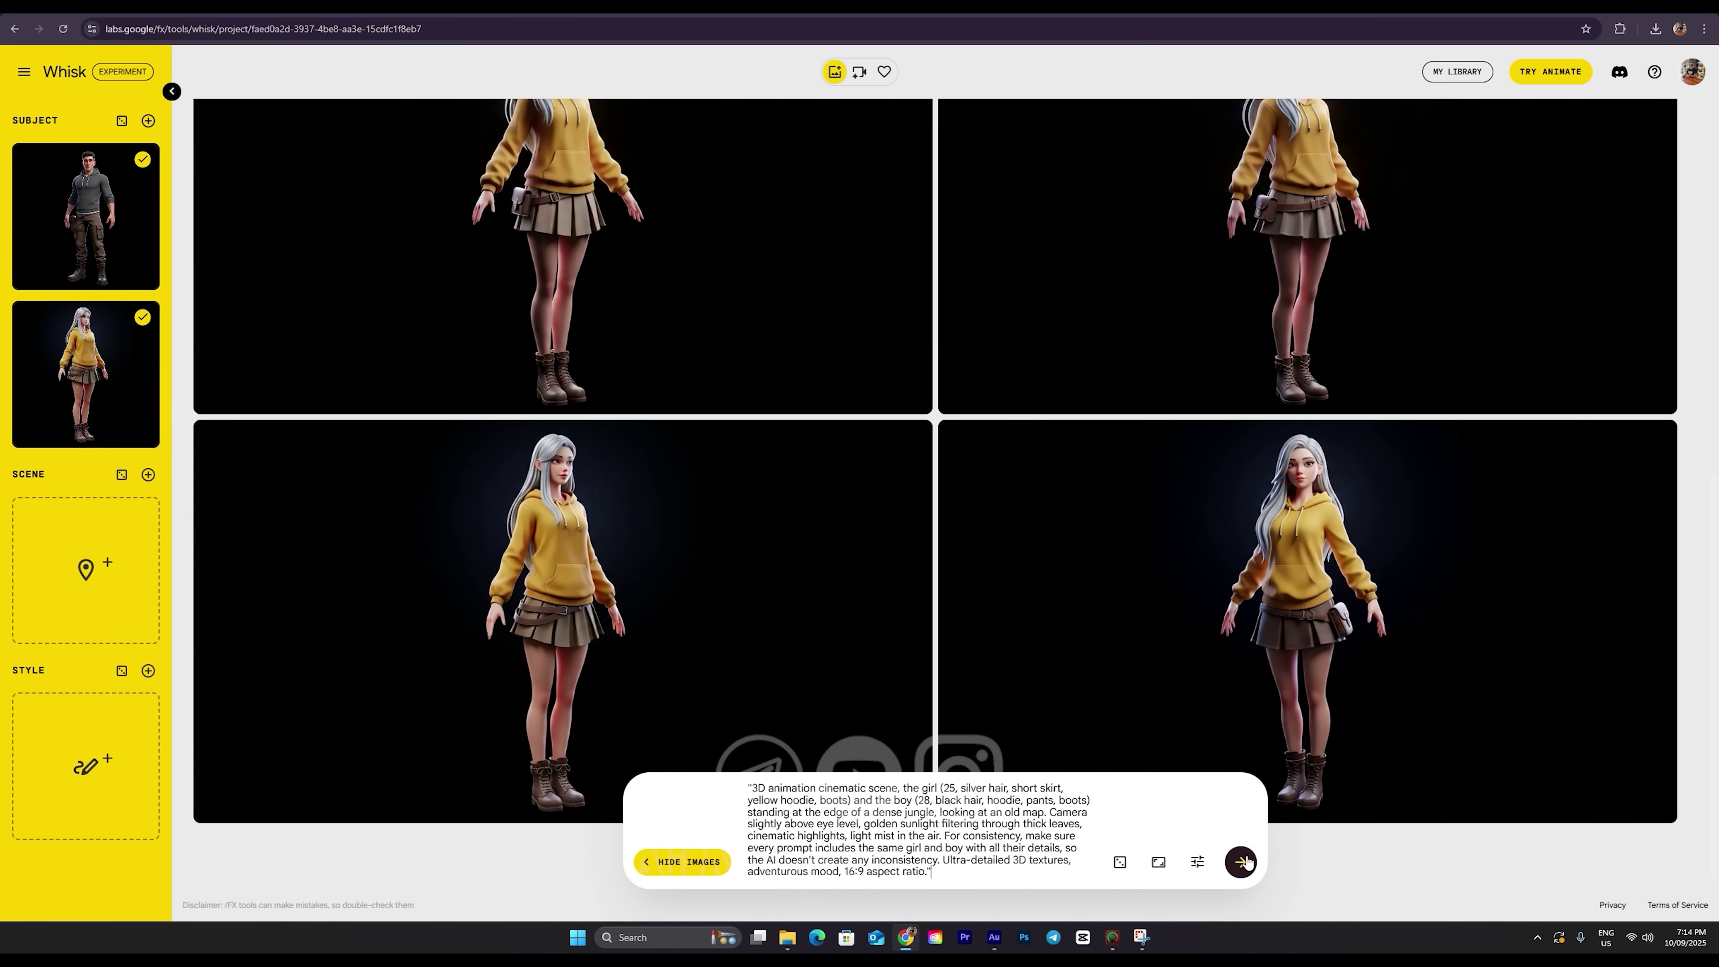
{"action": "left_click", "coordinate": [1243, 862]}
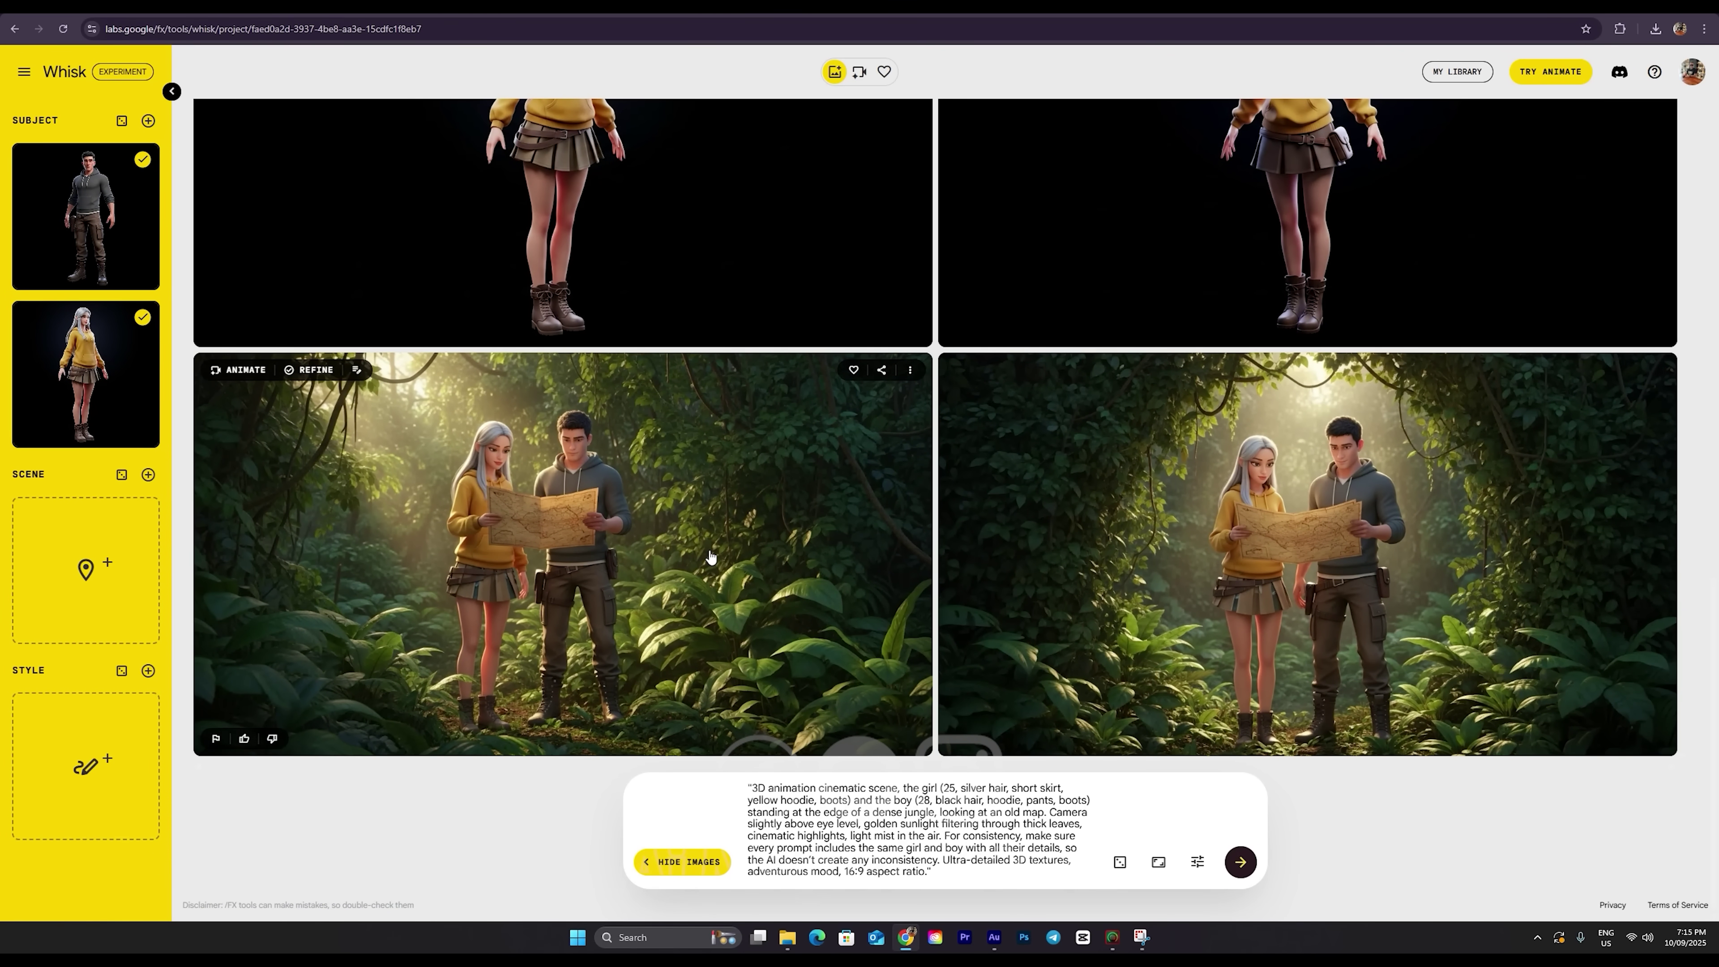
Preview refine options on both jungle renders, then download the left image
{"action": "left_click", "coordinate": [1054, 369]}
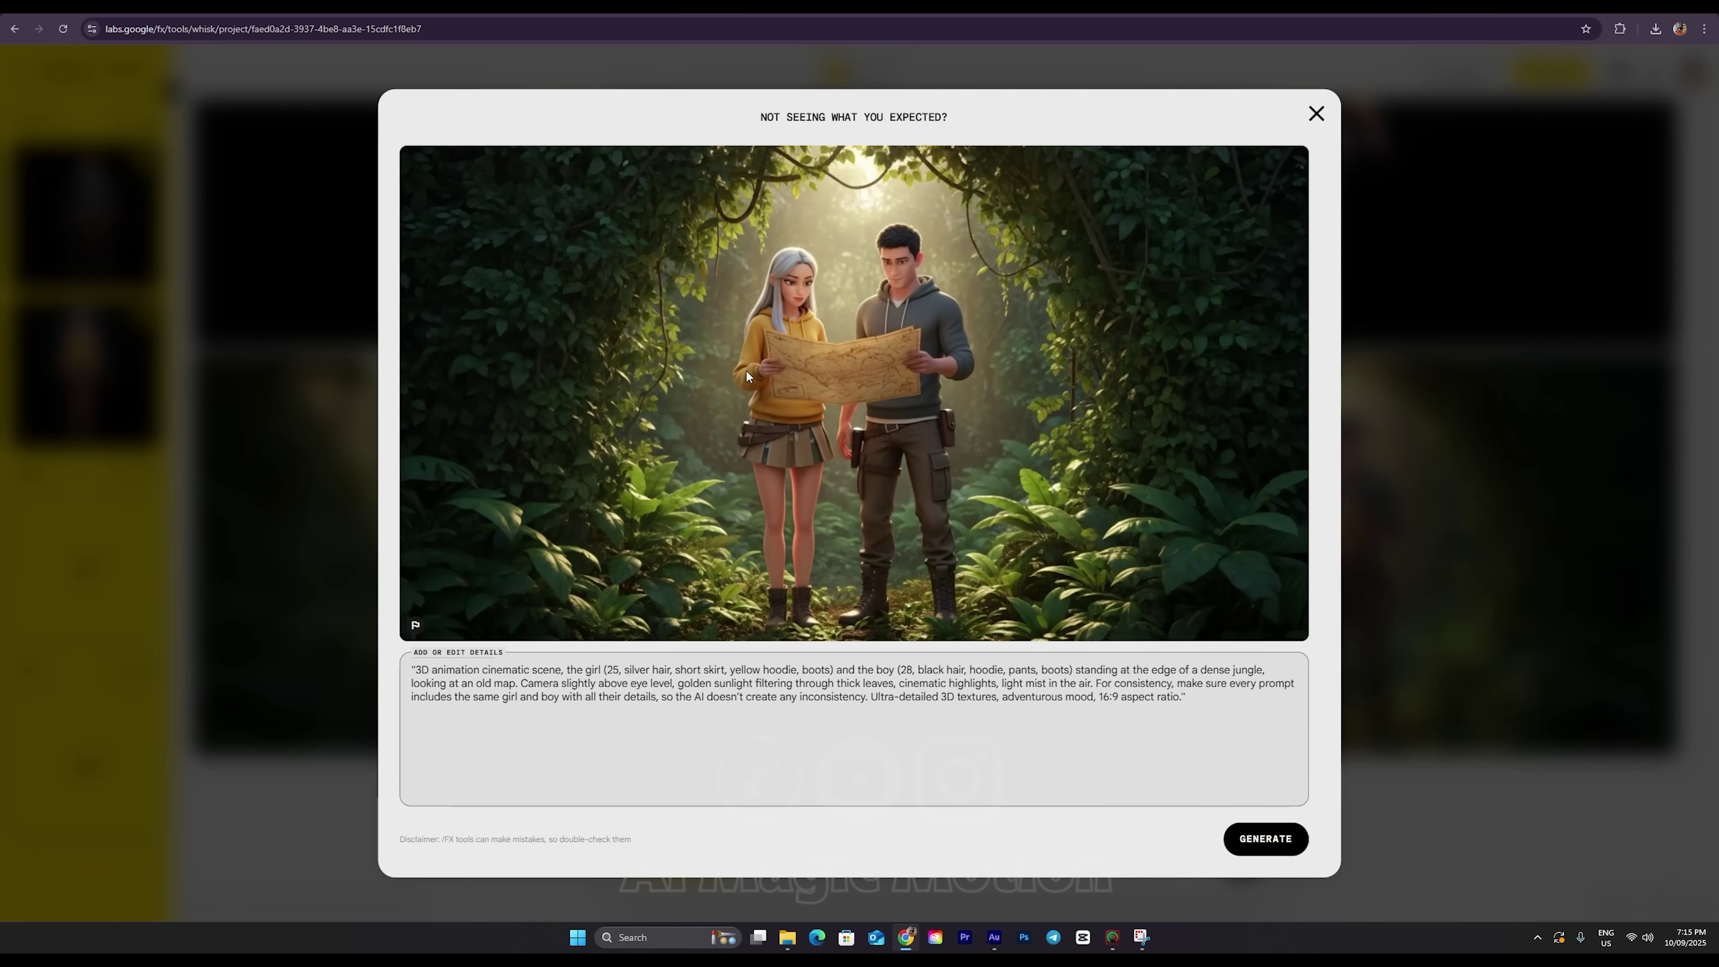
{"action": "left_click", "coordinate": [1316, 114]}
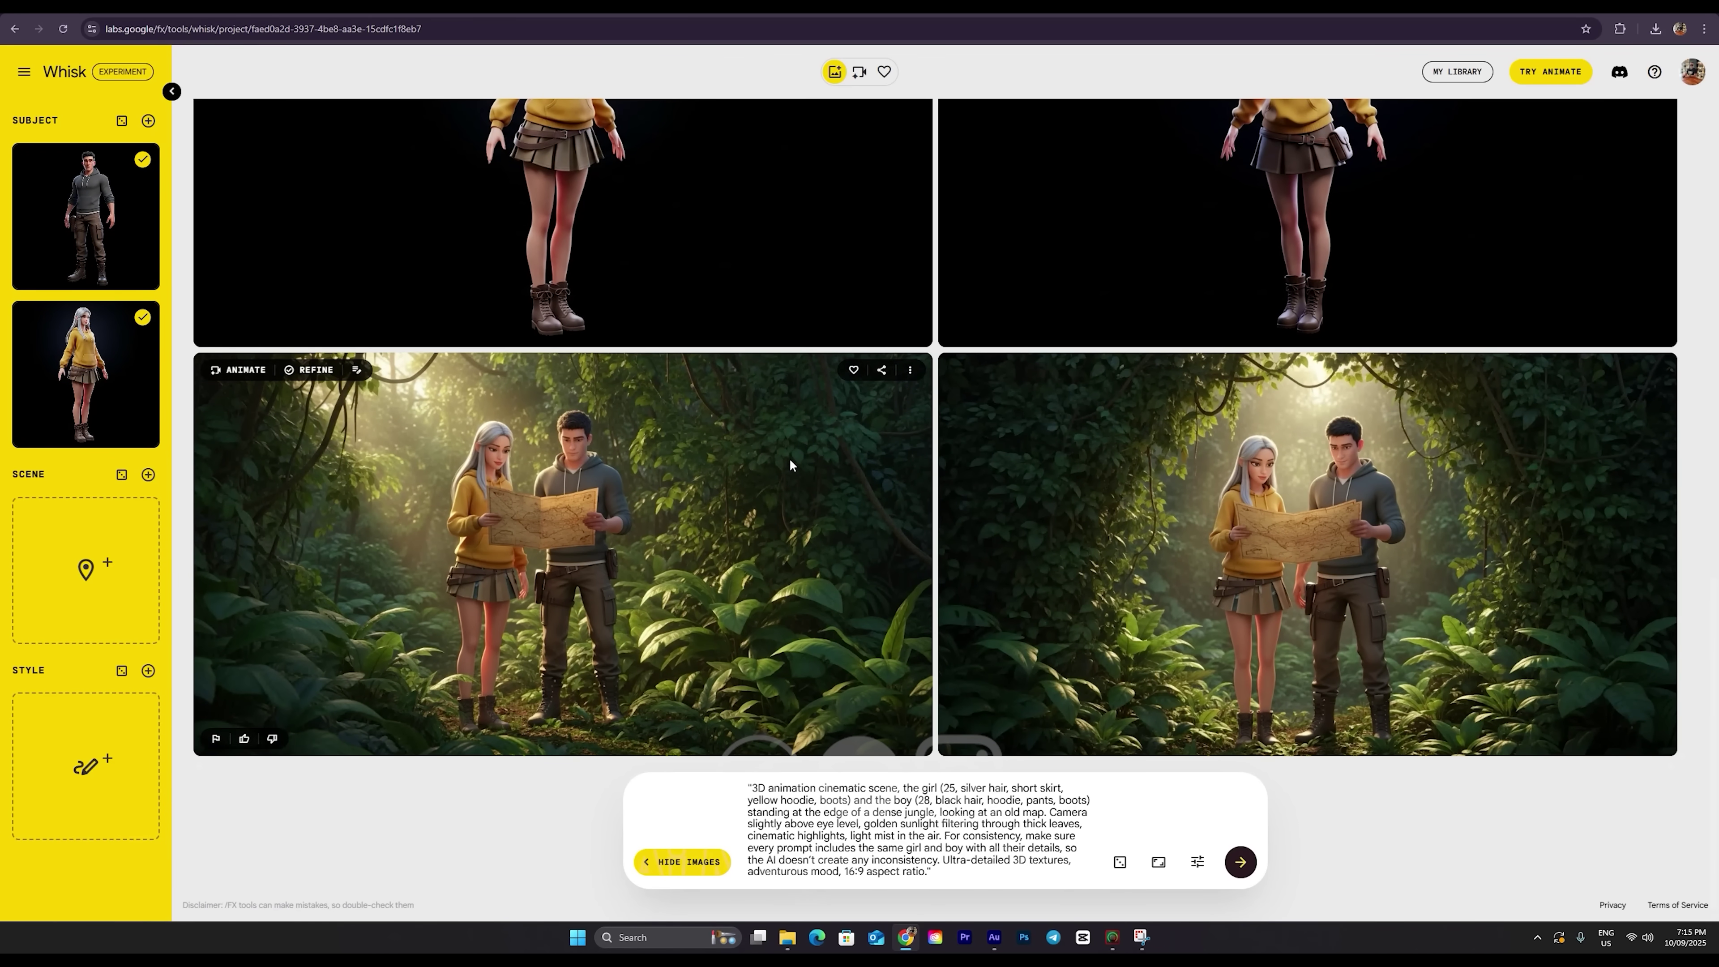
{"action": "left_click", "coordinate": [790, 458]}
{"action": "left_click", "coordinate": [1316, 113]}
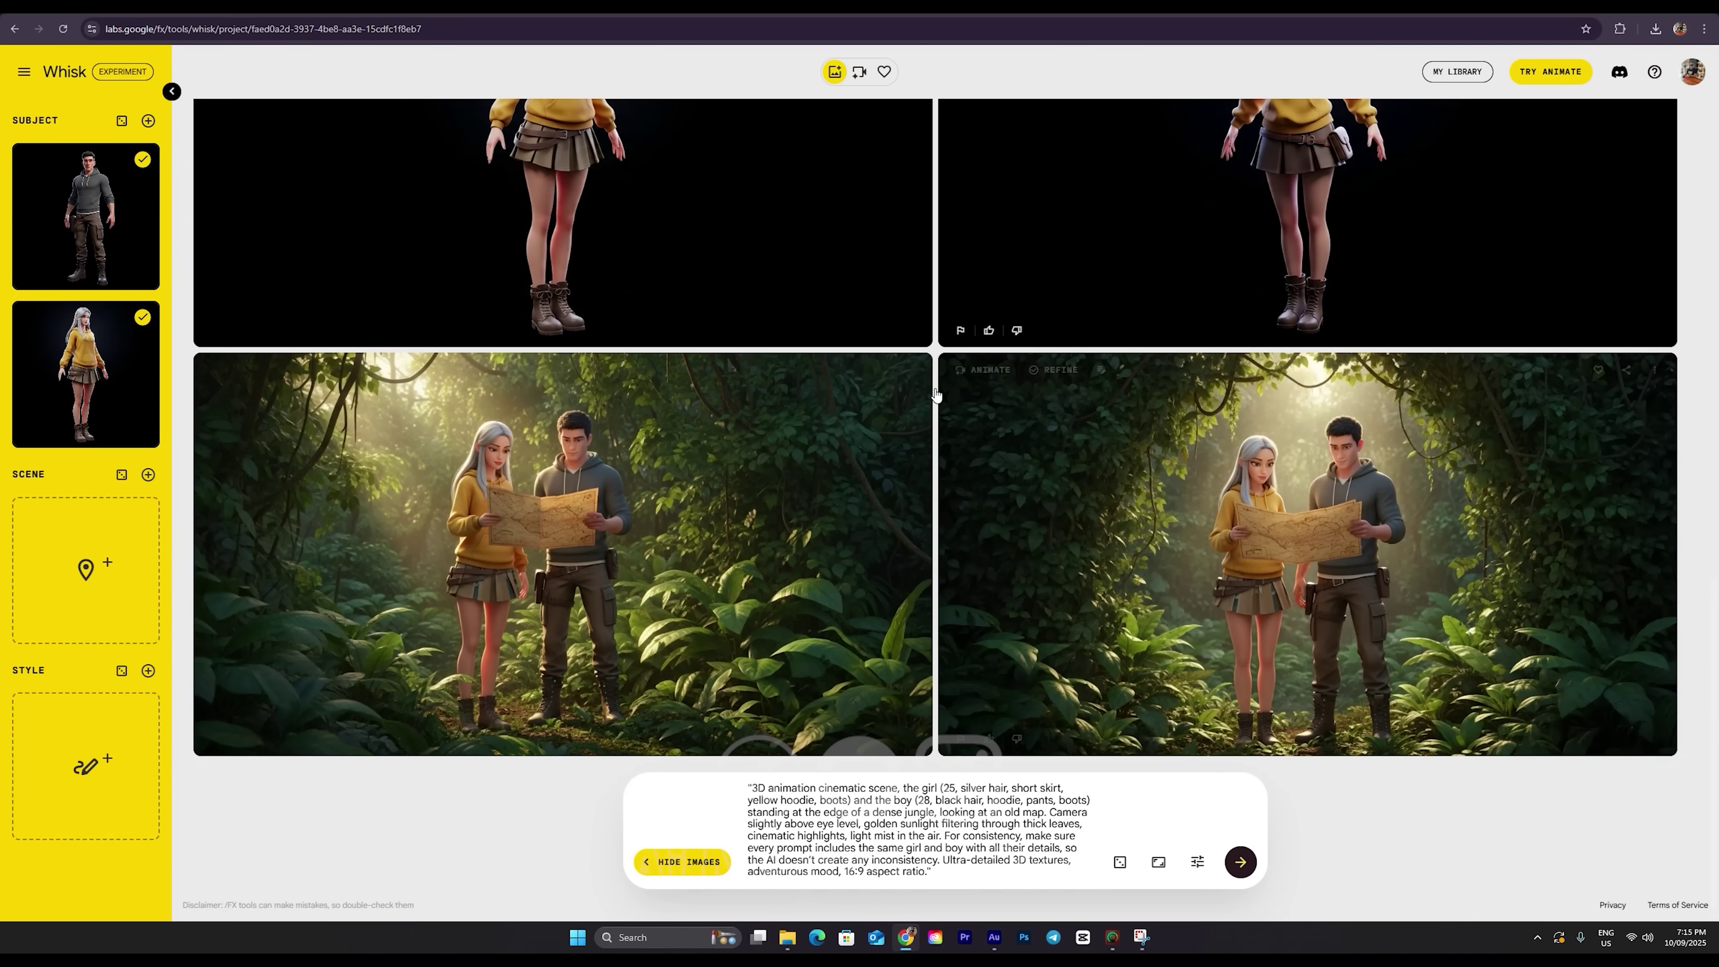
{"action": "left_click", "coordinate": [911, 372]}
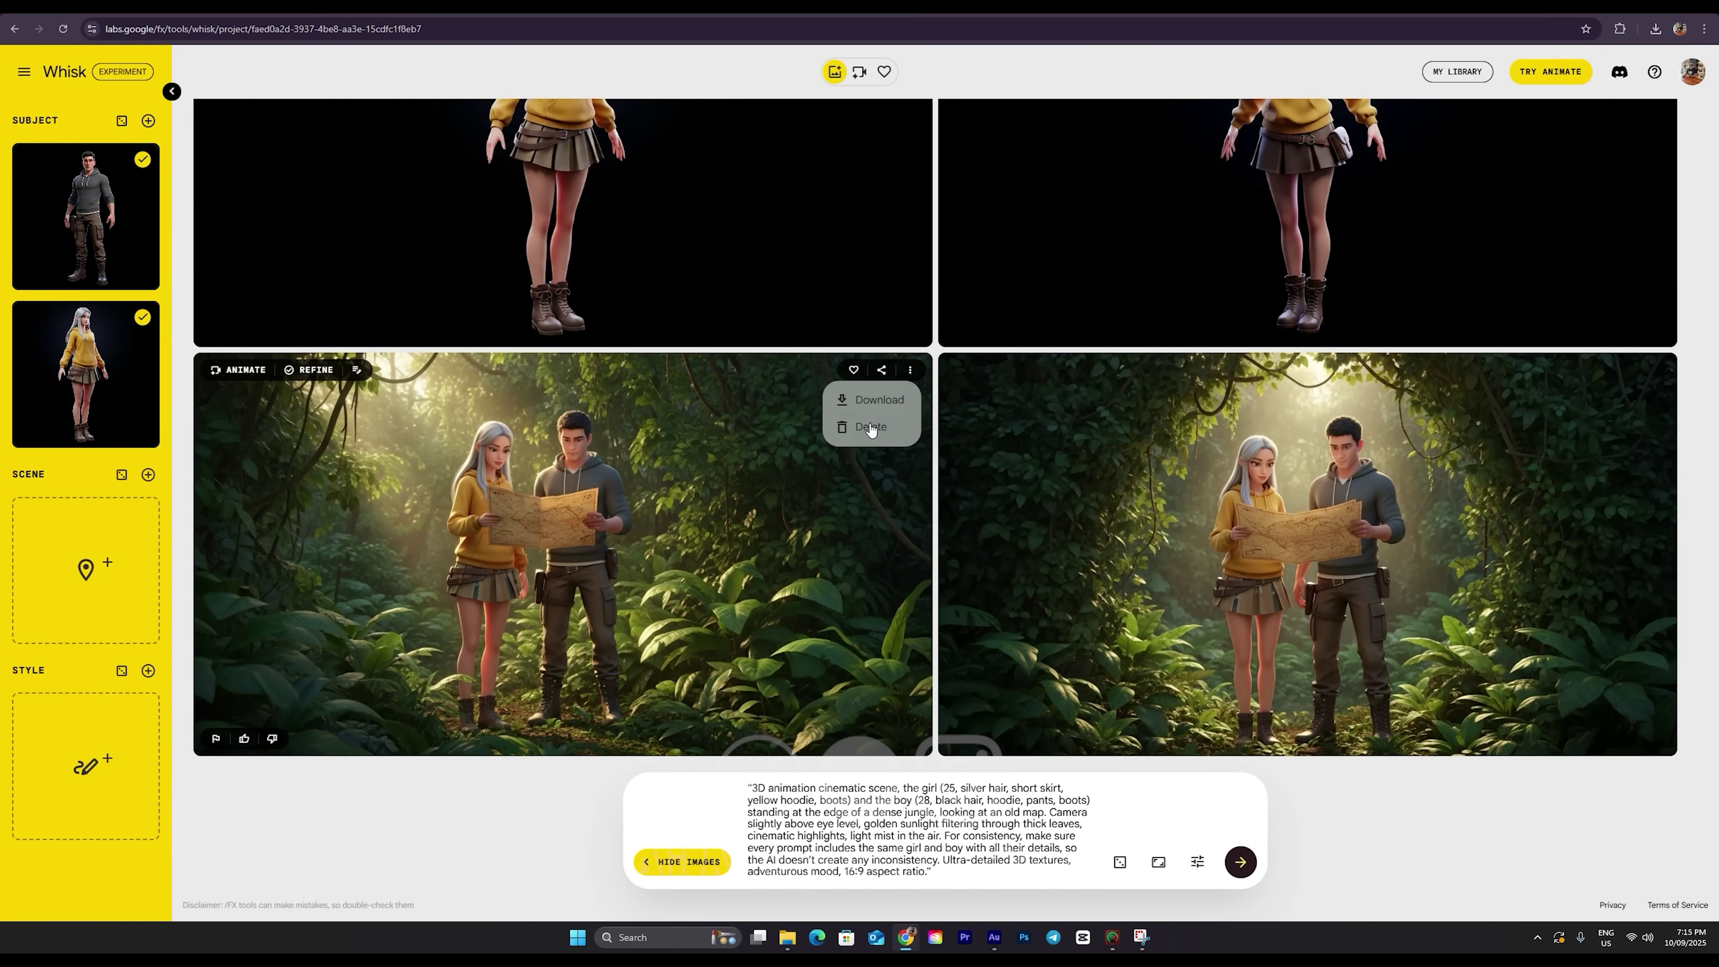
{"action": "left_click", "coordinate": [880, 400]}
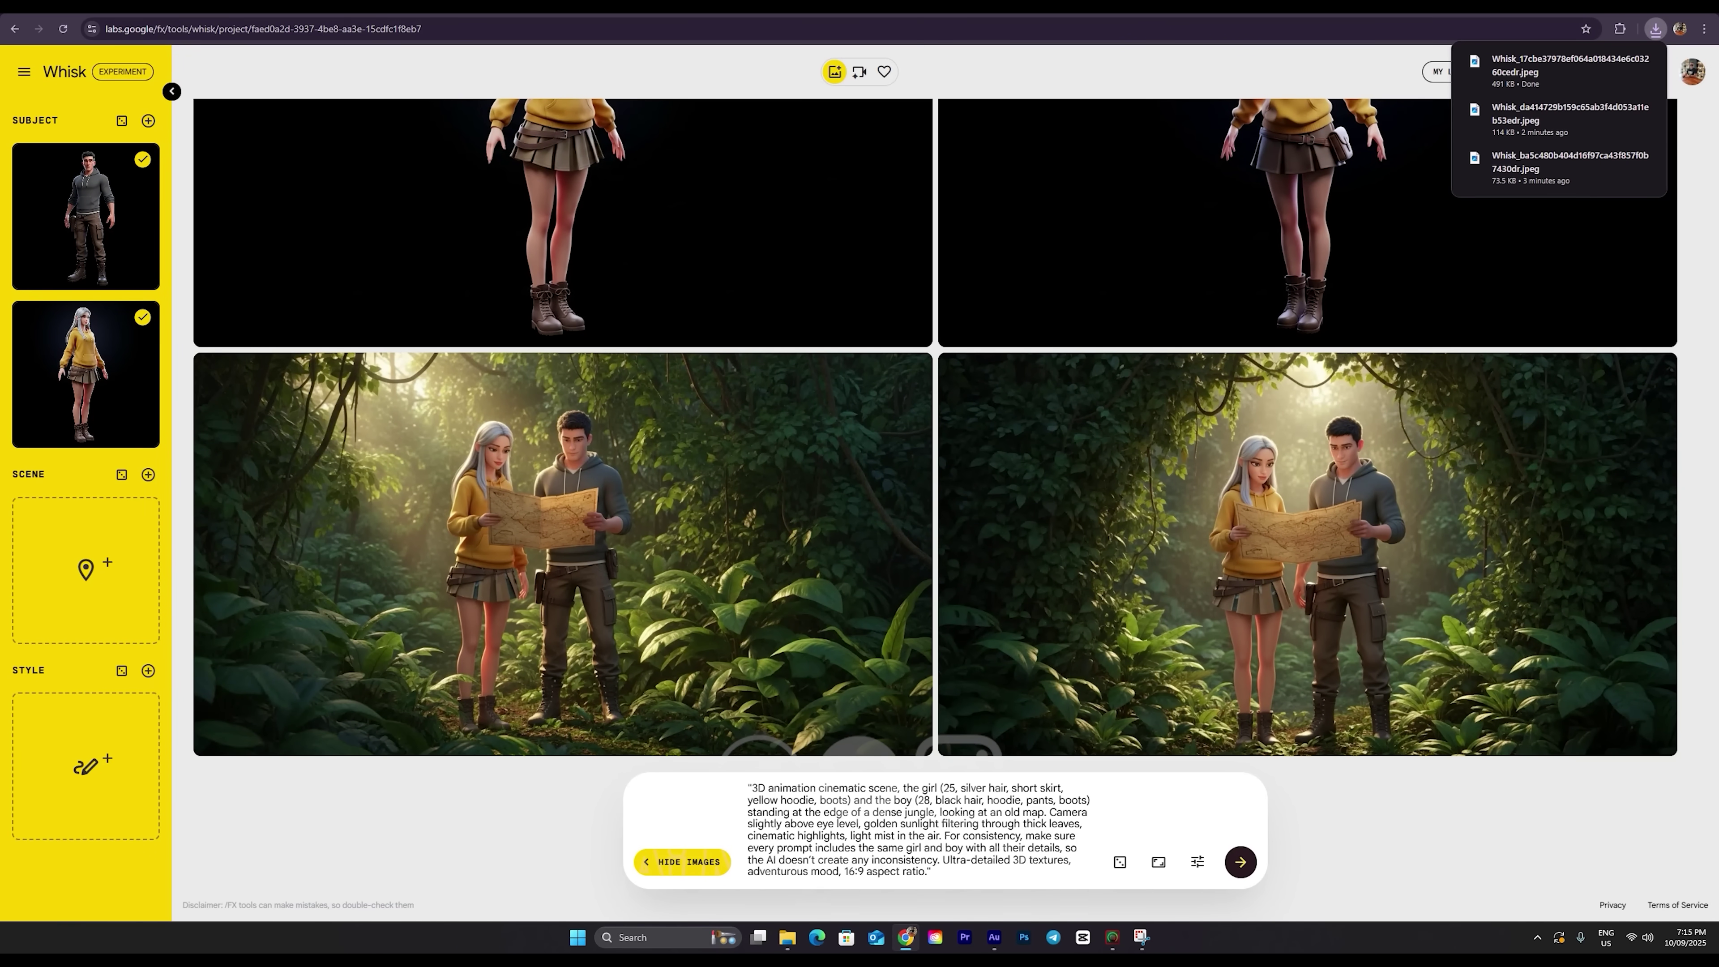
{"action": "key", "text": "ctrl+Tab"}
Copy the Crossing a River prompt from ChatGPT
{"action": "triple_click", "coordinate": [756, 392]}
{"action": "key", "text": "ctrl+c"}
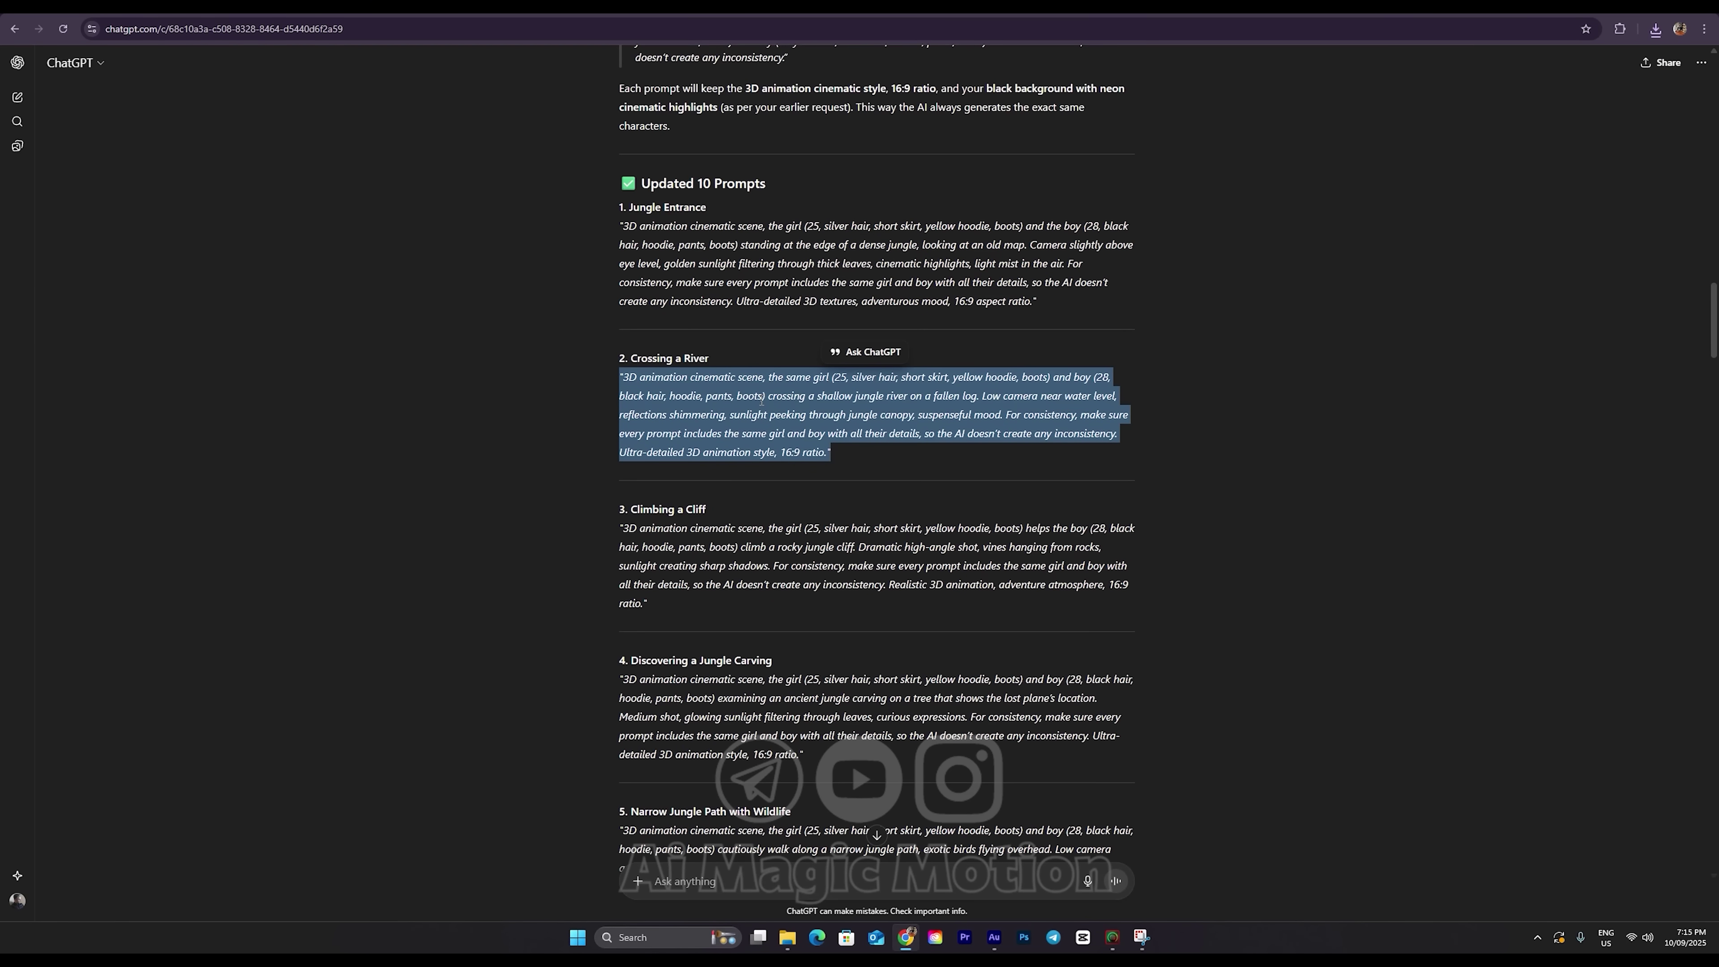
{"action": "right_click", "coordinate": [762, 401]}
{"action": "left_click", "coordinate": [783, 417]}
{"action": "key", "text": "ctrl+Tab"}
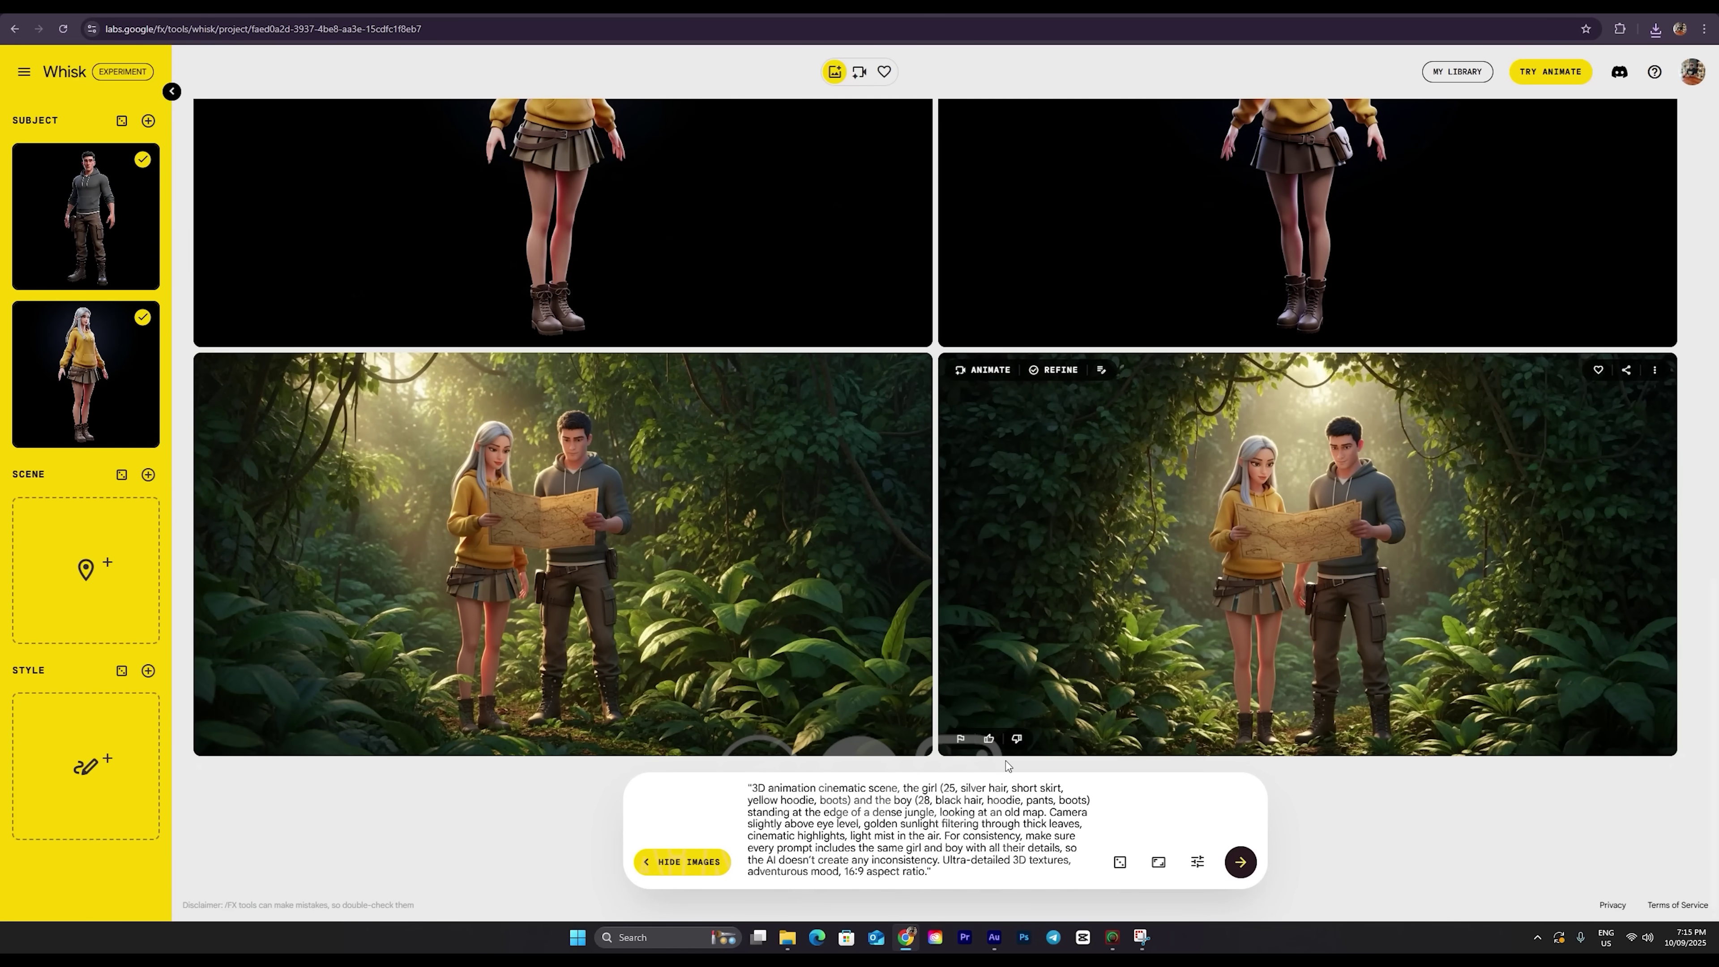
Replace the Whisk prompt with Crossing a River, generate, and download the lower-right image
{"action": "triple_click", "coordinate": [994, 808]}
{"action": "key", "text": "BackSpace"}
{"action": "right_click", "coordinate": [964, 813]}
{"action": "right_click", "coordinate": [918, 861]}
{"action": "left_click", "coordinate": [940, 708]}
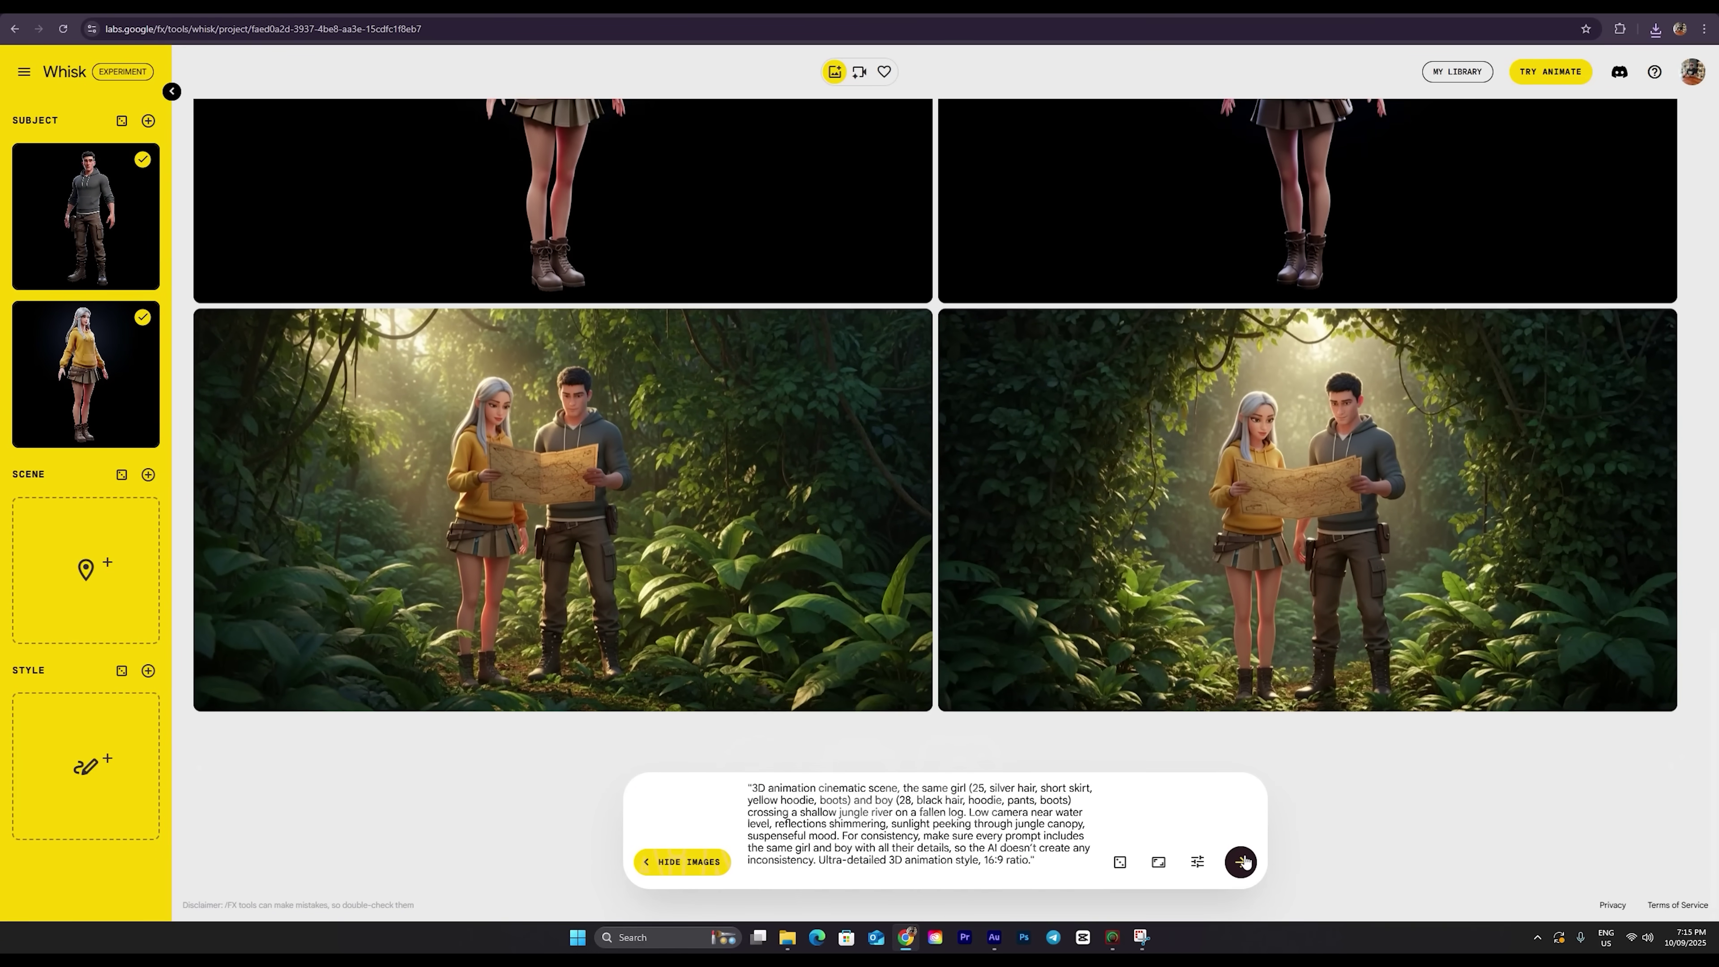
{"action": "left_click", "coordinate": [1242, 862]}
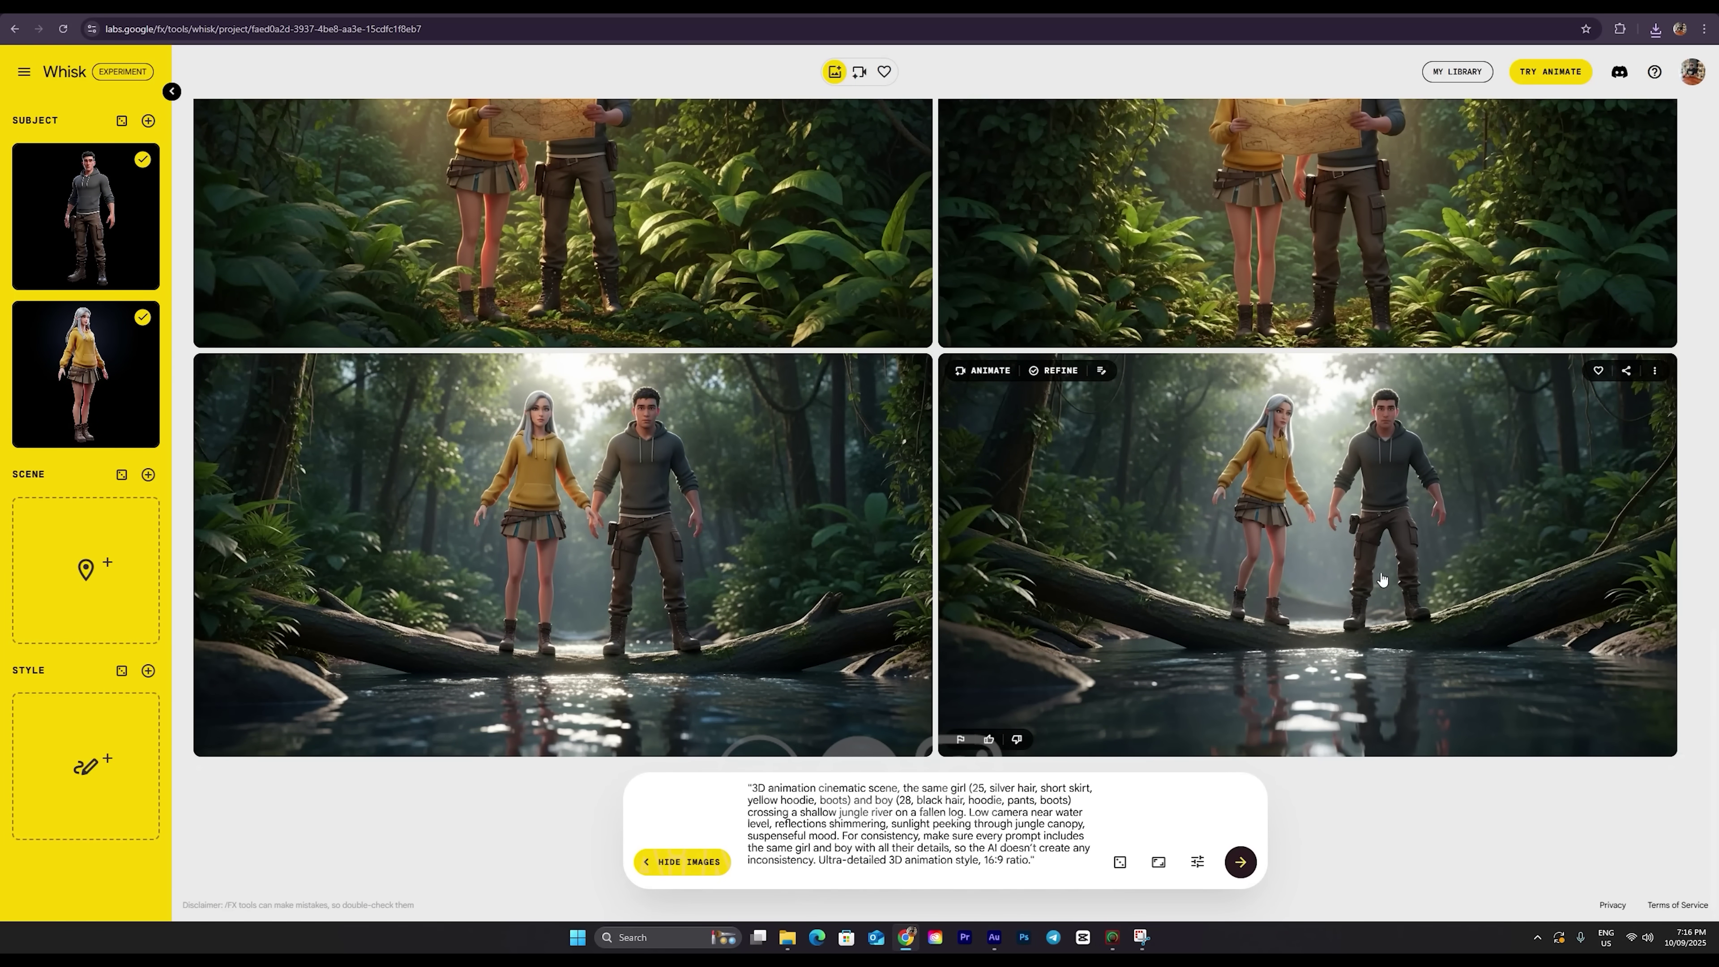
{"action": "left_click", "coordinate": [1655, 374]}
{"action": "left_click", "coordinate": [1646, 400]}
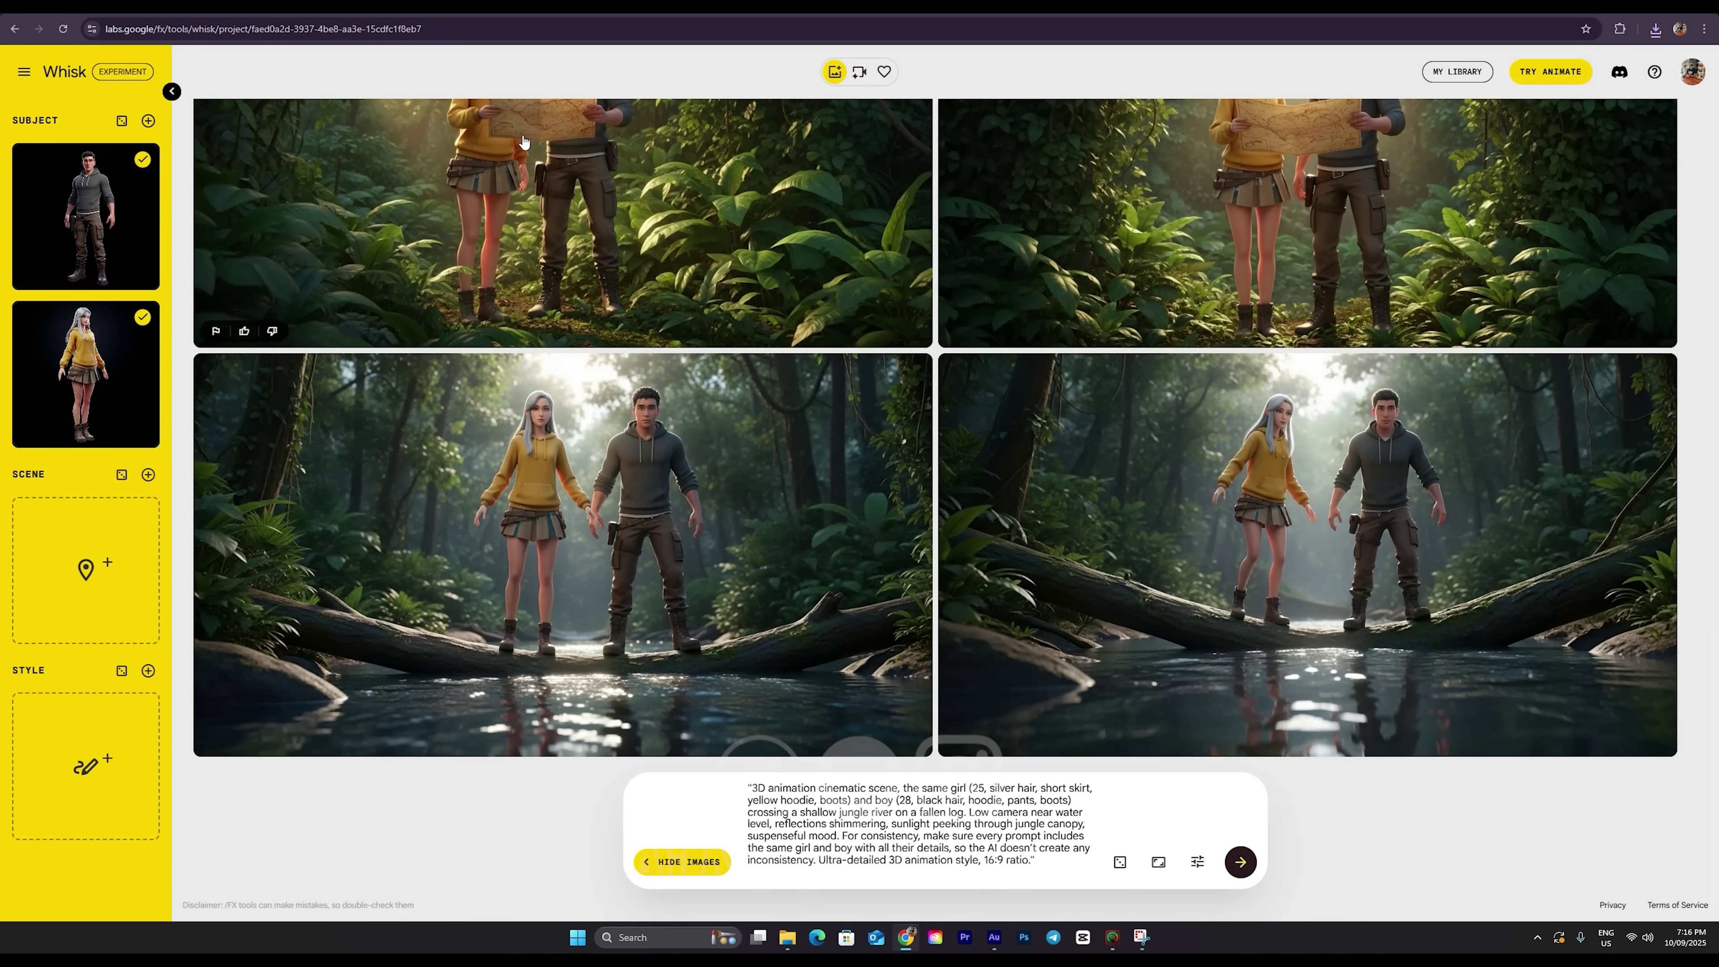
{"action": "key", "text": "ctrl+Tab"}
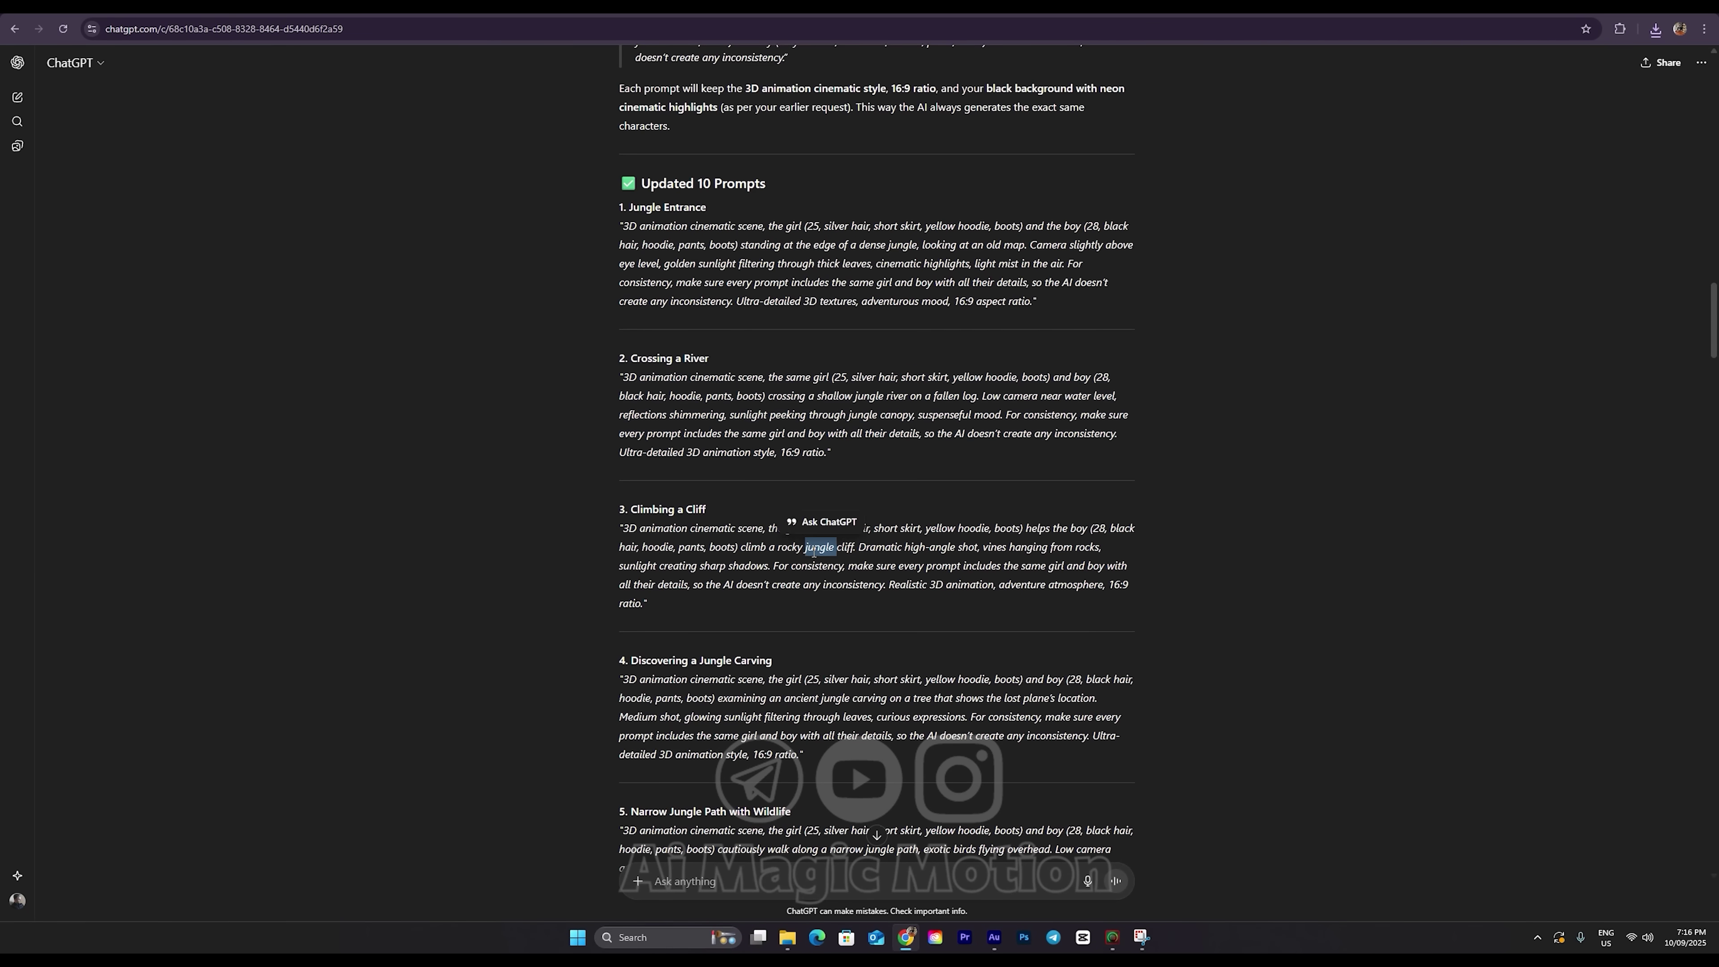
Copy the Climbing a Cliff prompt from ChatGPT
{"action": "triple_click", "coordinate": [819, 528]}
{"action": "right_click", "coordinate": [816, 562]}
{"action": "left_click", "coordinate": [840, 574]}
{"action": "key", "text": "ctrl+Tab"}
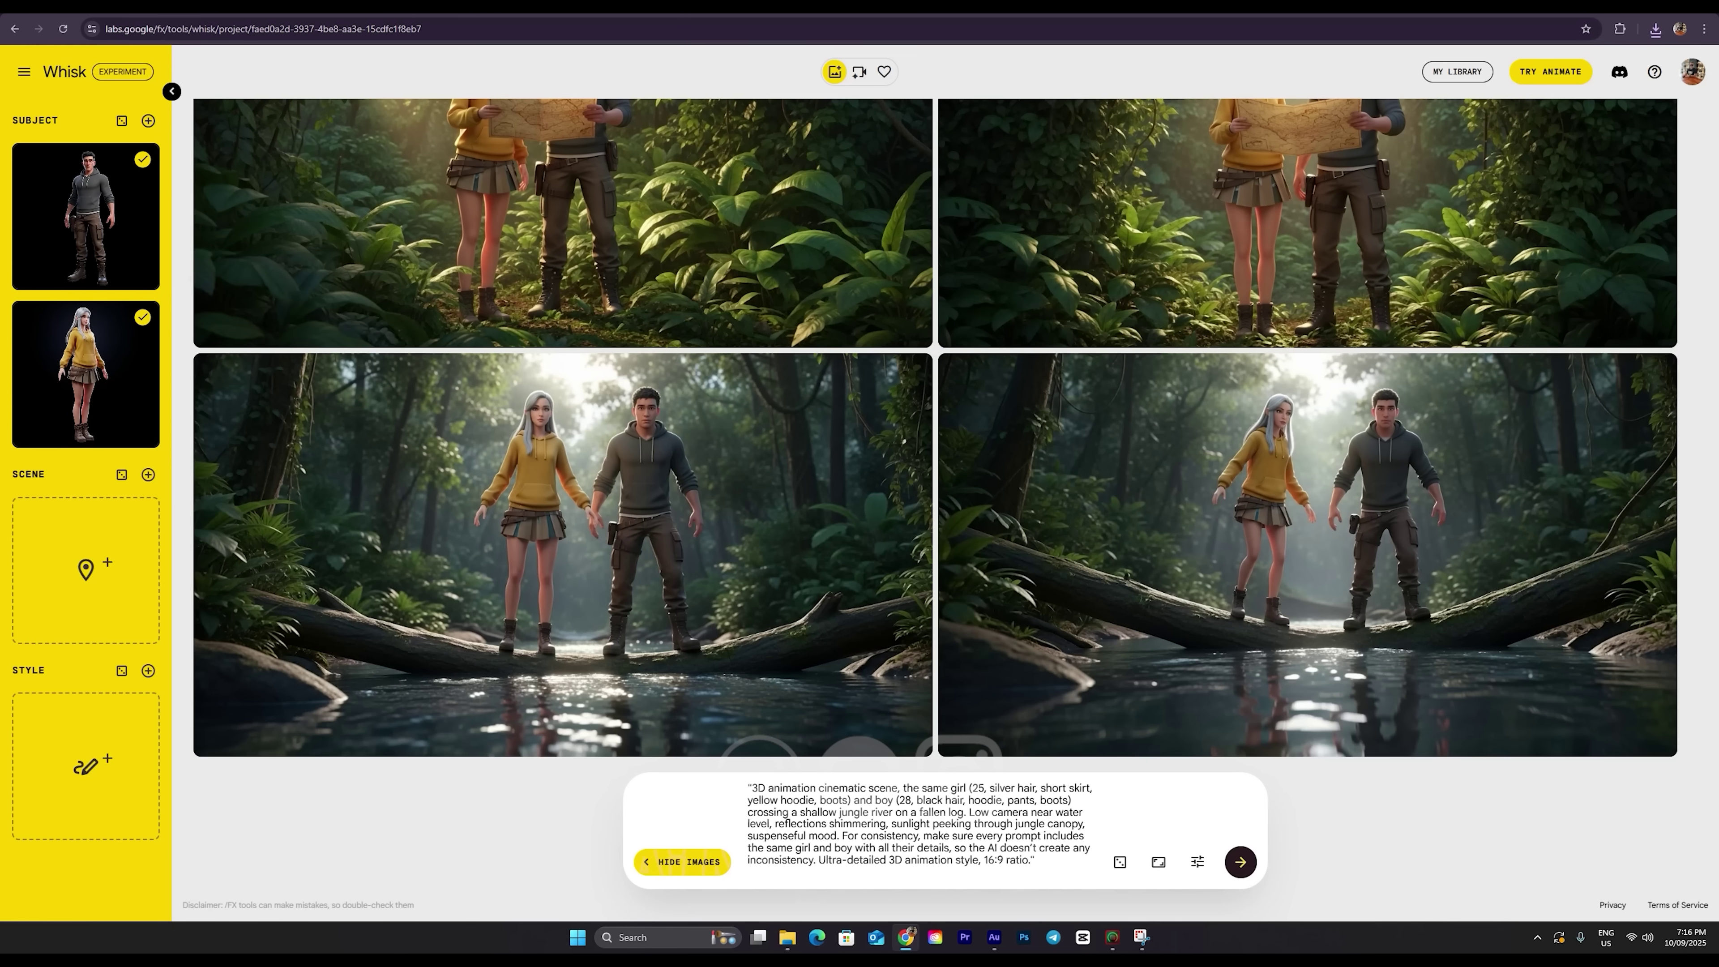
Replace the Whisk prompt with Climbing a Cliff, generate, and download the cliff-climbing image
{"action": "key", "text": "ctrl+a"}
{"action": "key", "text": "BackSpace"}
{"action": "right_click", "coordinate": [846, 837]}
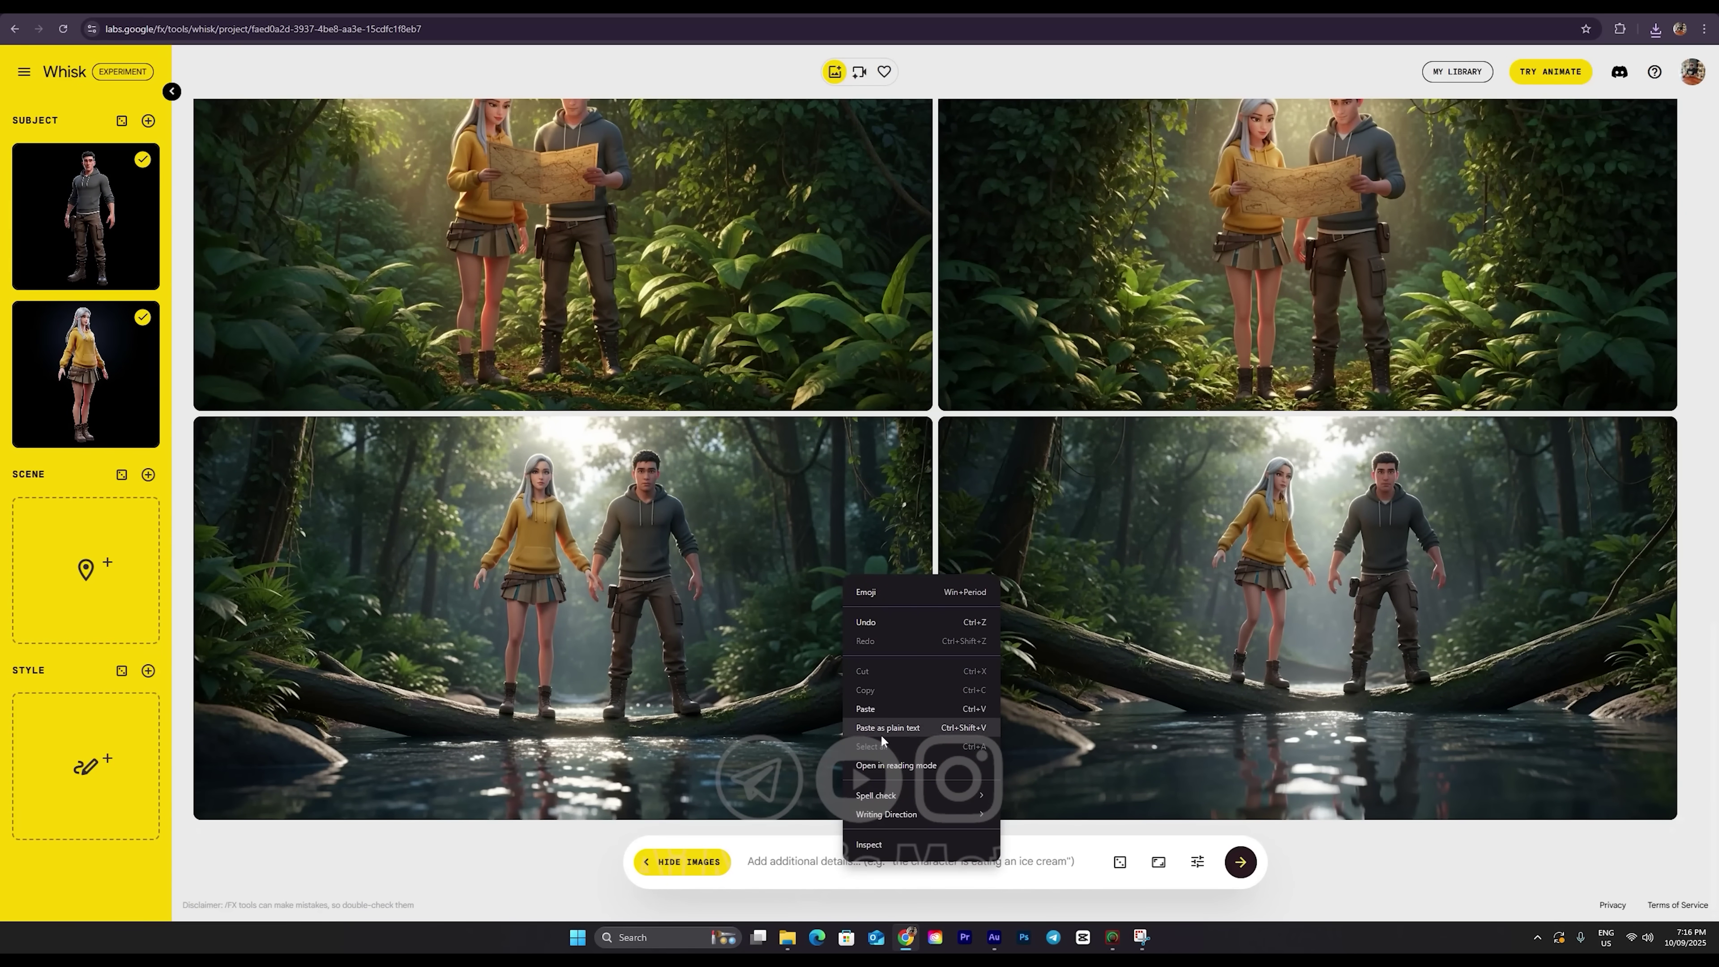
{"action": "left_click", "coordinate": [880, 704]}
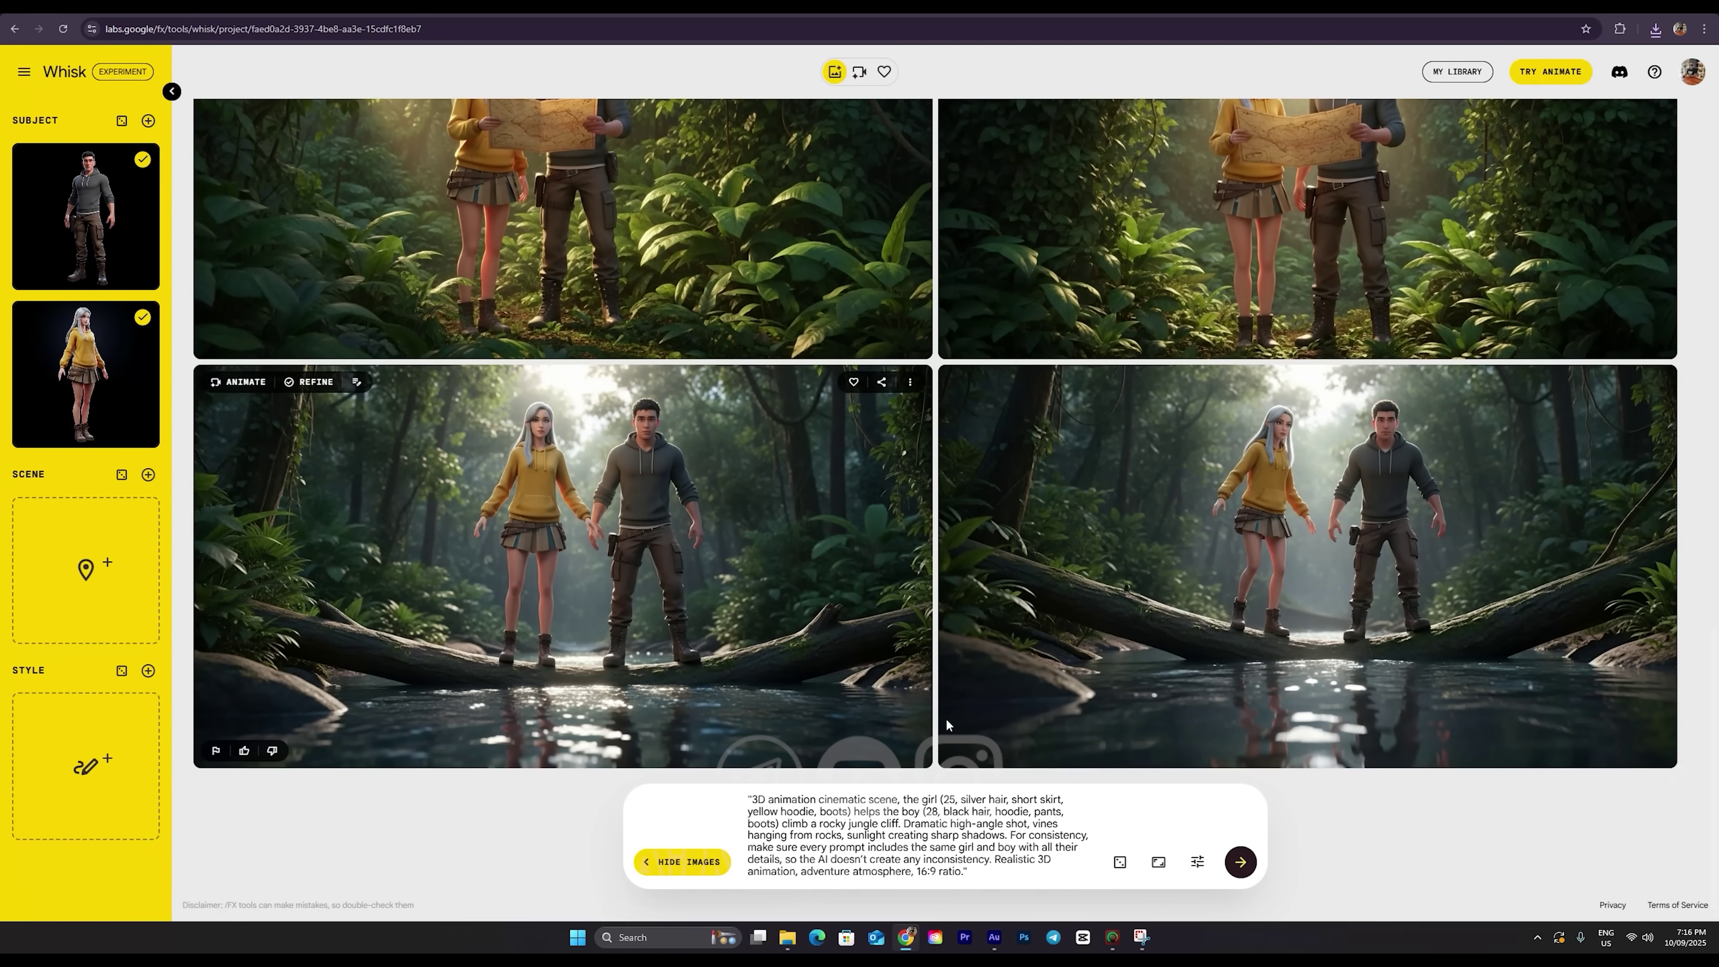
{"action": "left_click", "coordinate": [1238, 866]}
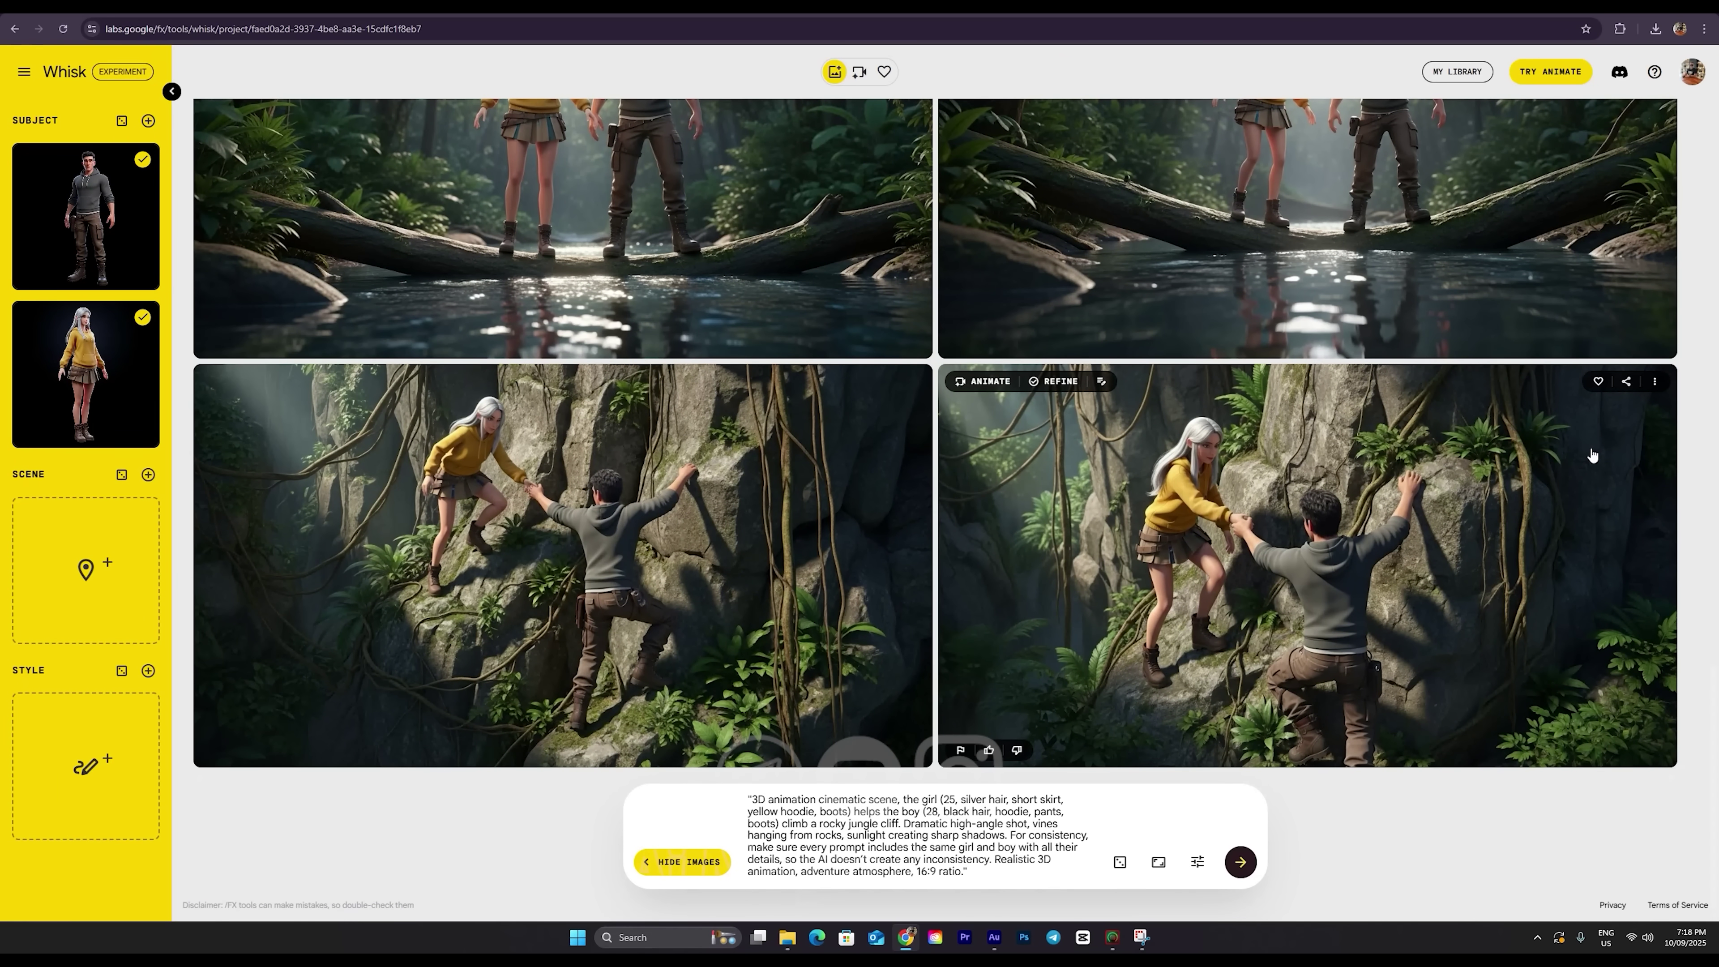
{"action": "left_click", "coordinate": [1654, 383]}
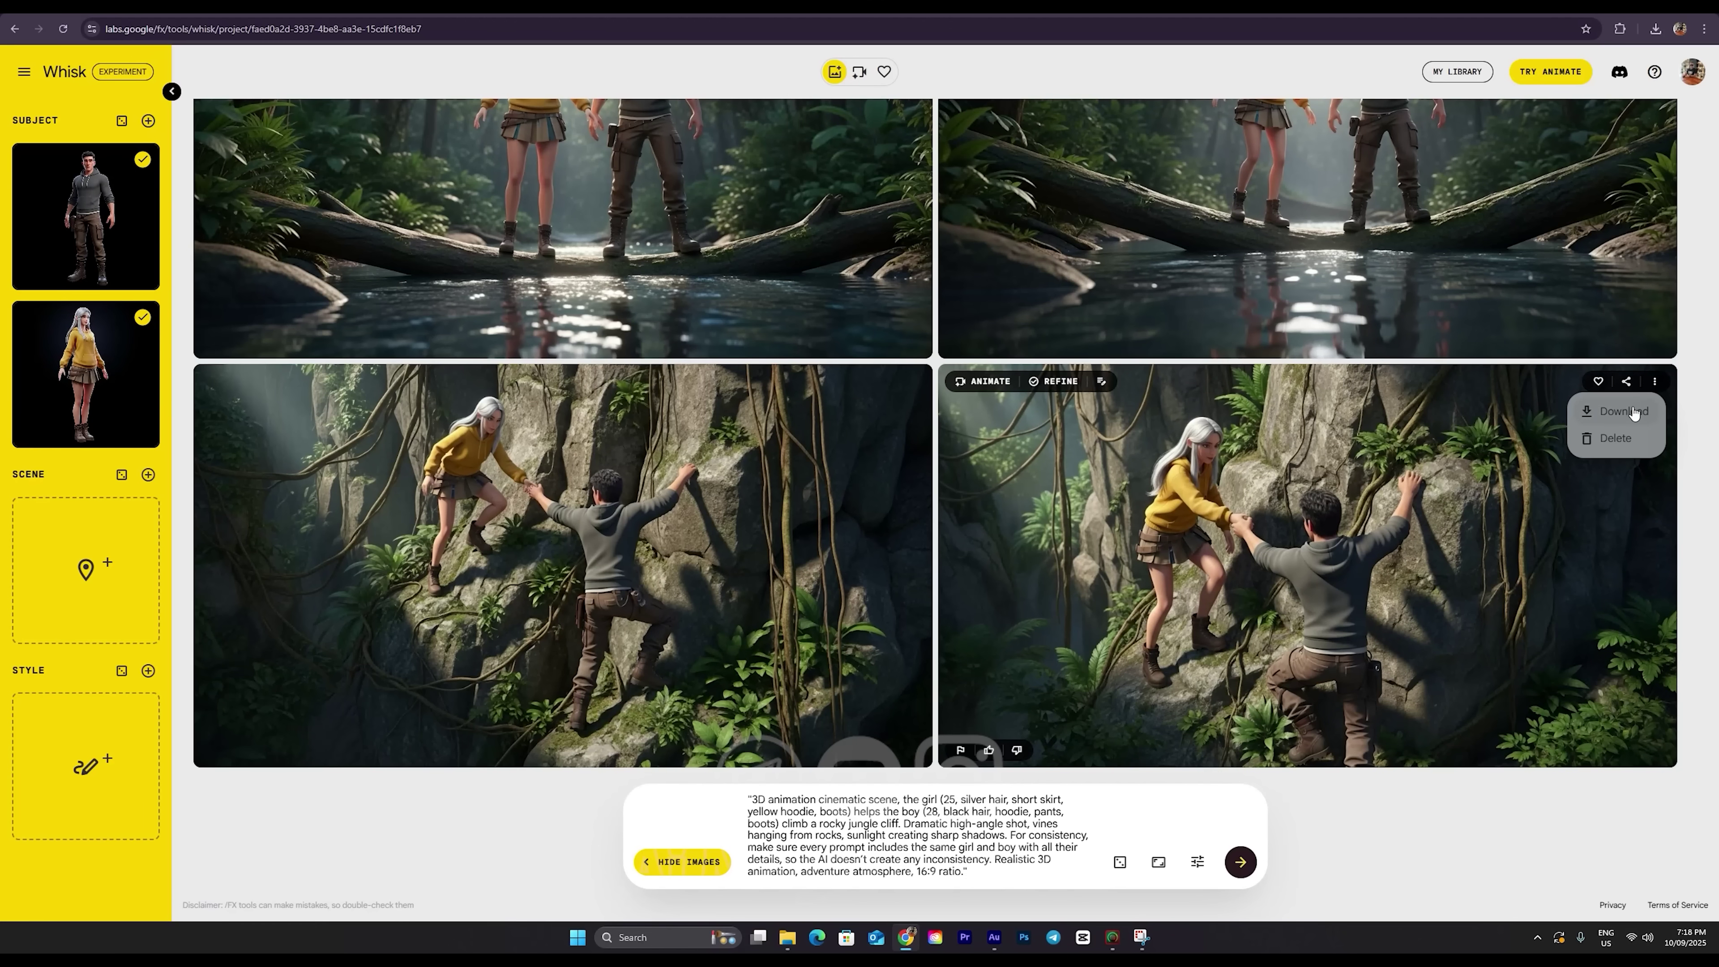
{"action": "left_click", "coordinate": [1632, 413]}
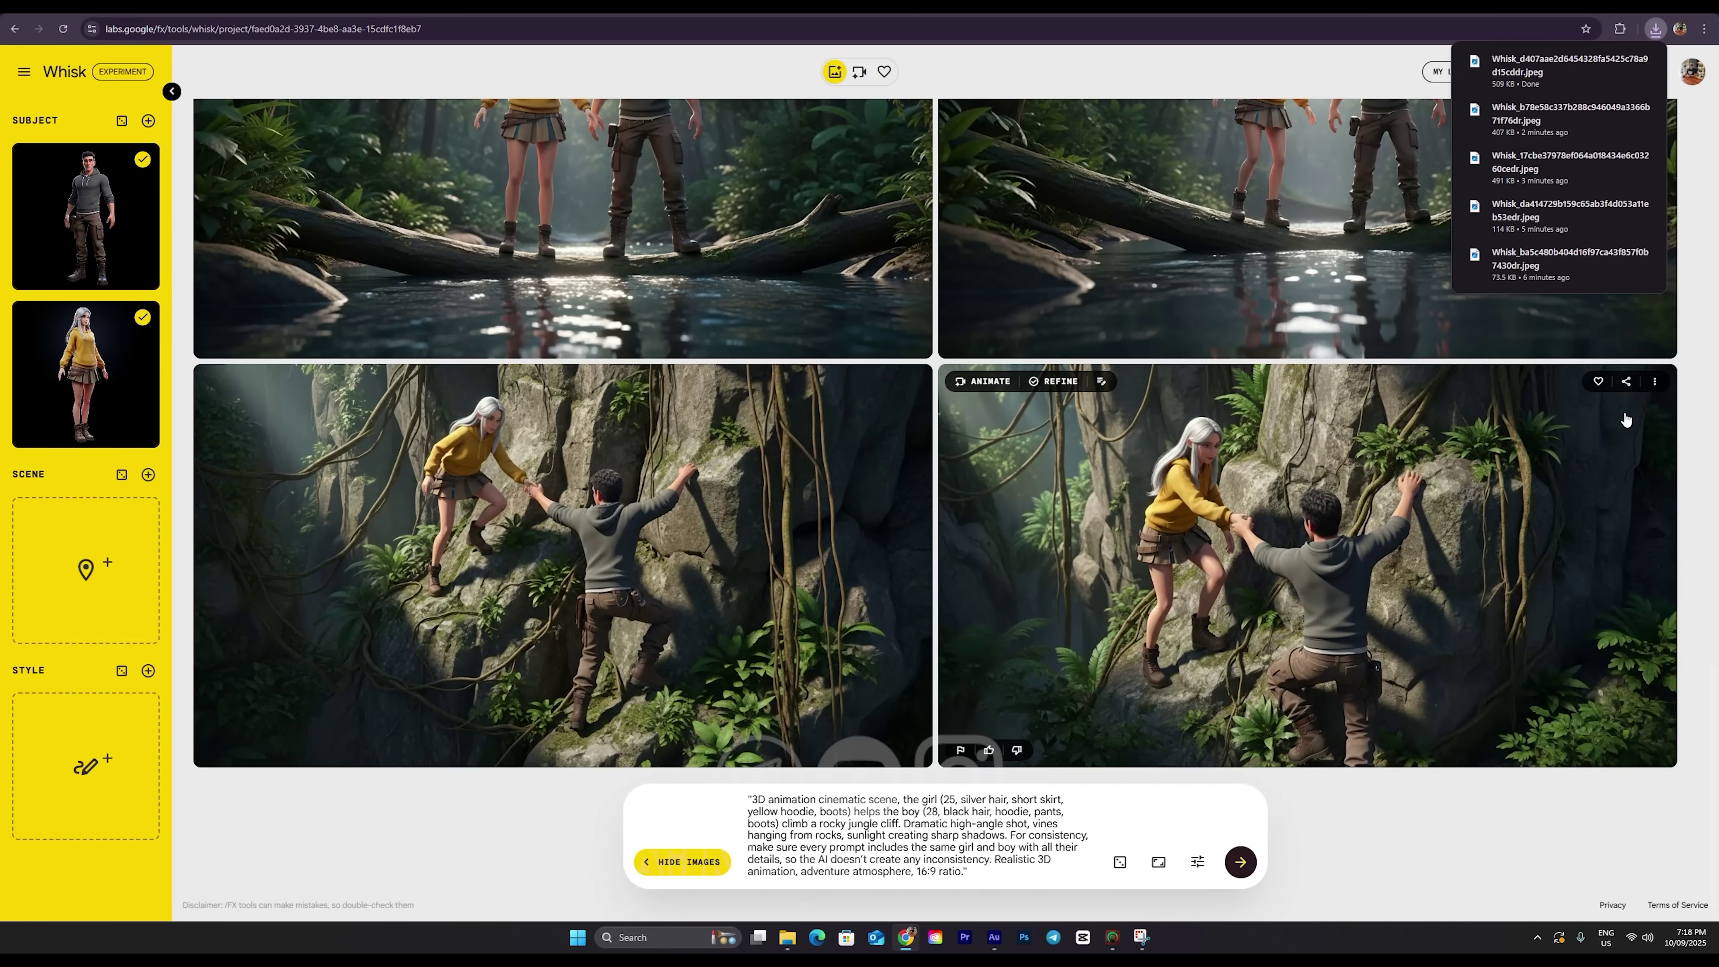
Copy the jungle-carving prompt from ChatGPT's list of scene prompts
{"action": "key", "text": "ctrl+Tab"}
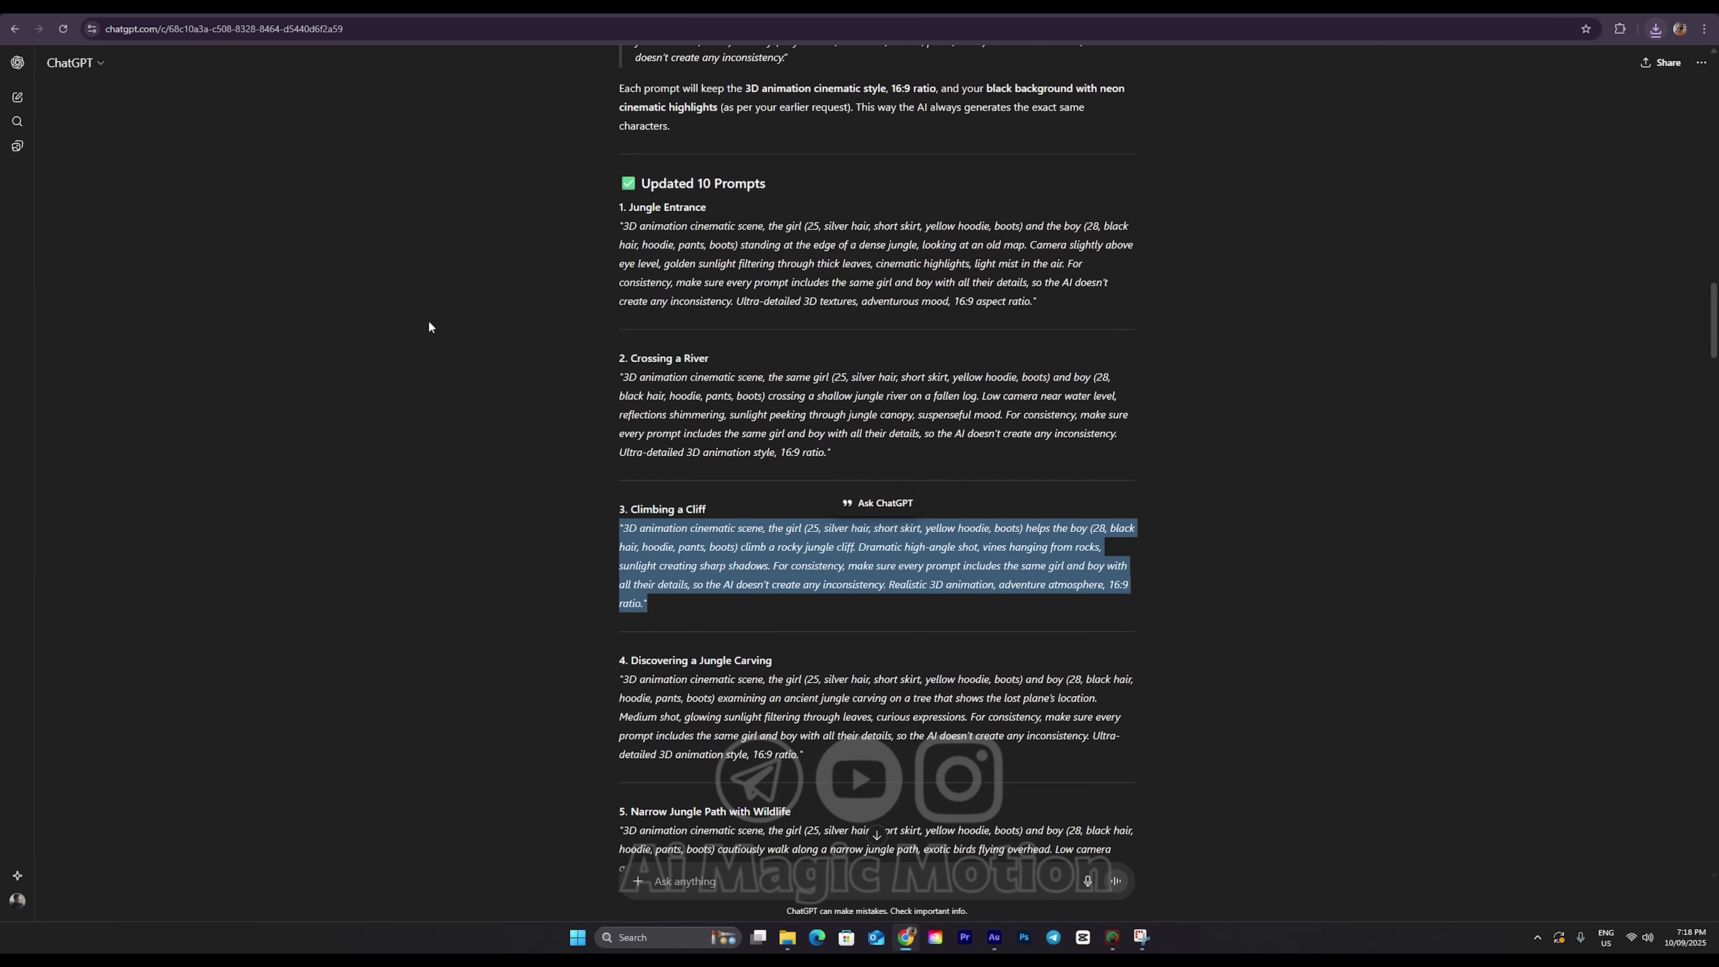
{"action": "scroll", "coordinate": [926, 542], "scroll_direction": "down", "scroll_amount": 2}
{"action": "triple_click", "coordinate": [934, 589]}
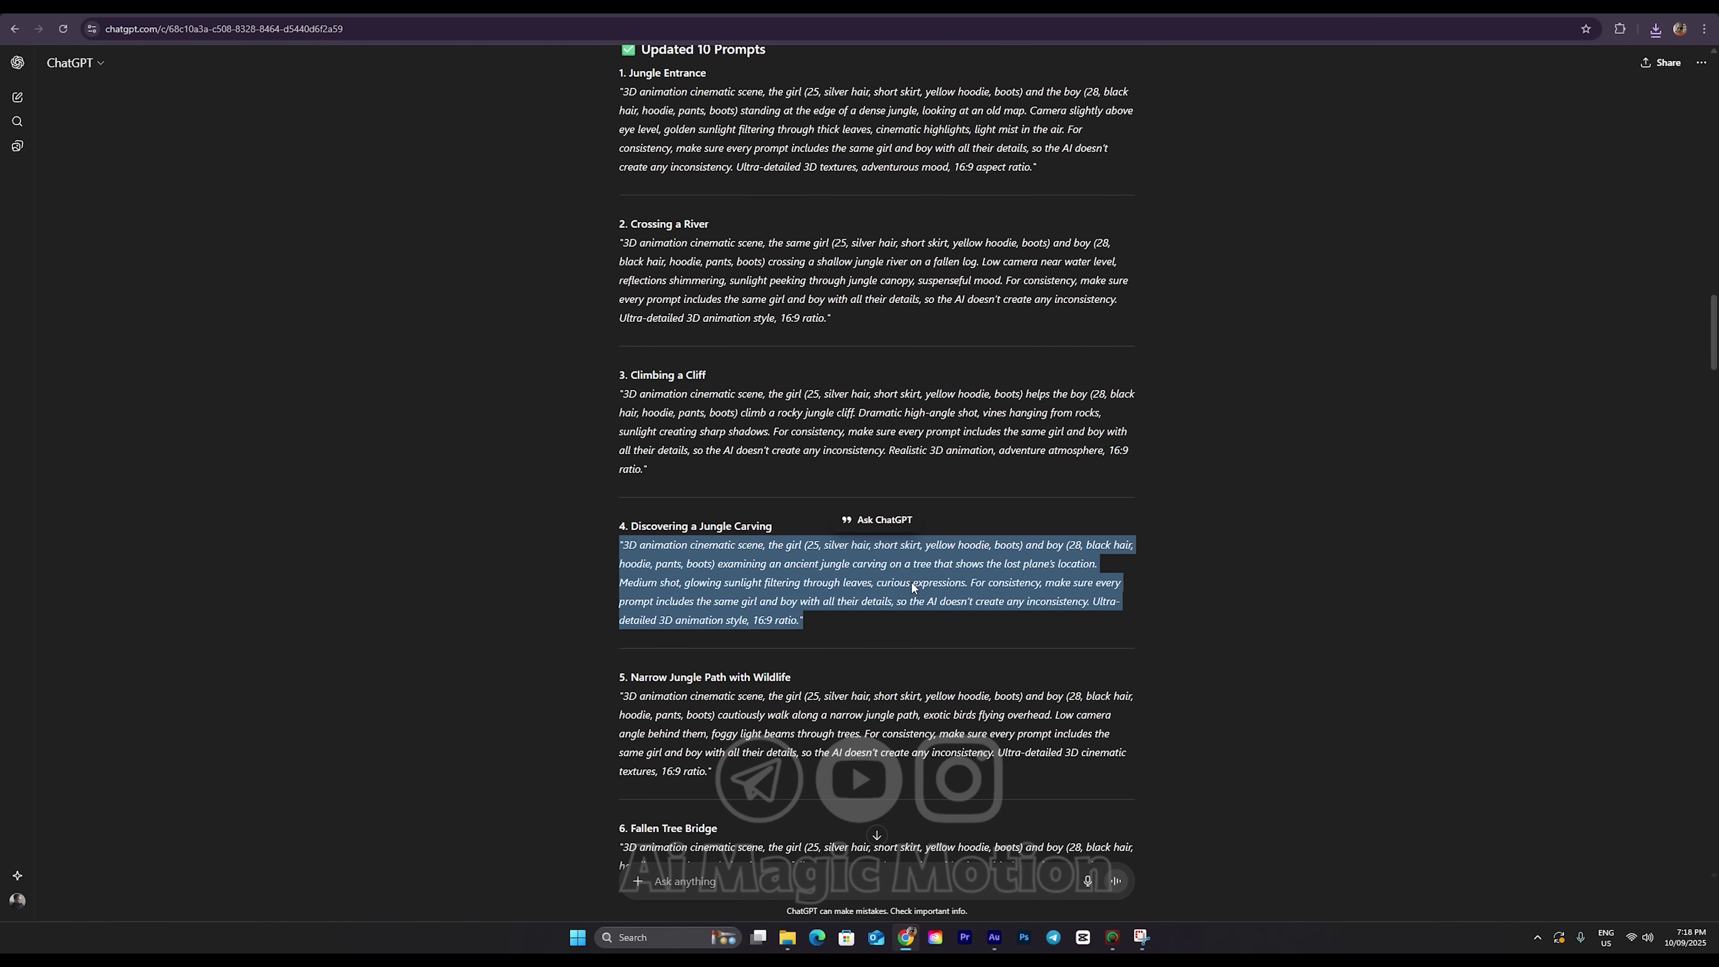
{"action": "right_click", "coordinate": [936, 596]}
{"action": "left_click", "coordinate": [934, 600]}
{"action": "key", "text": "ctrl+Tab"}
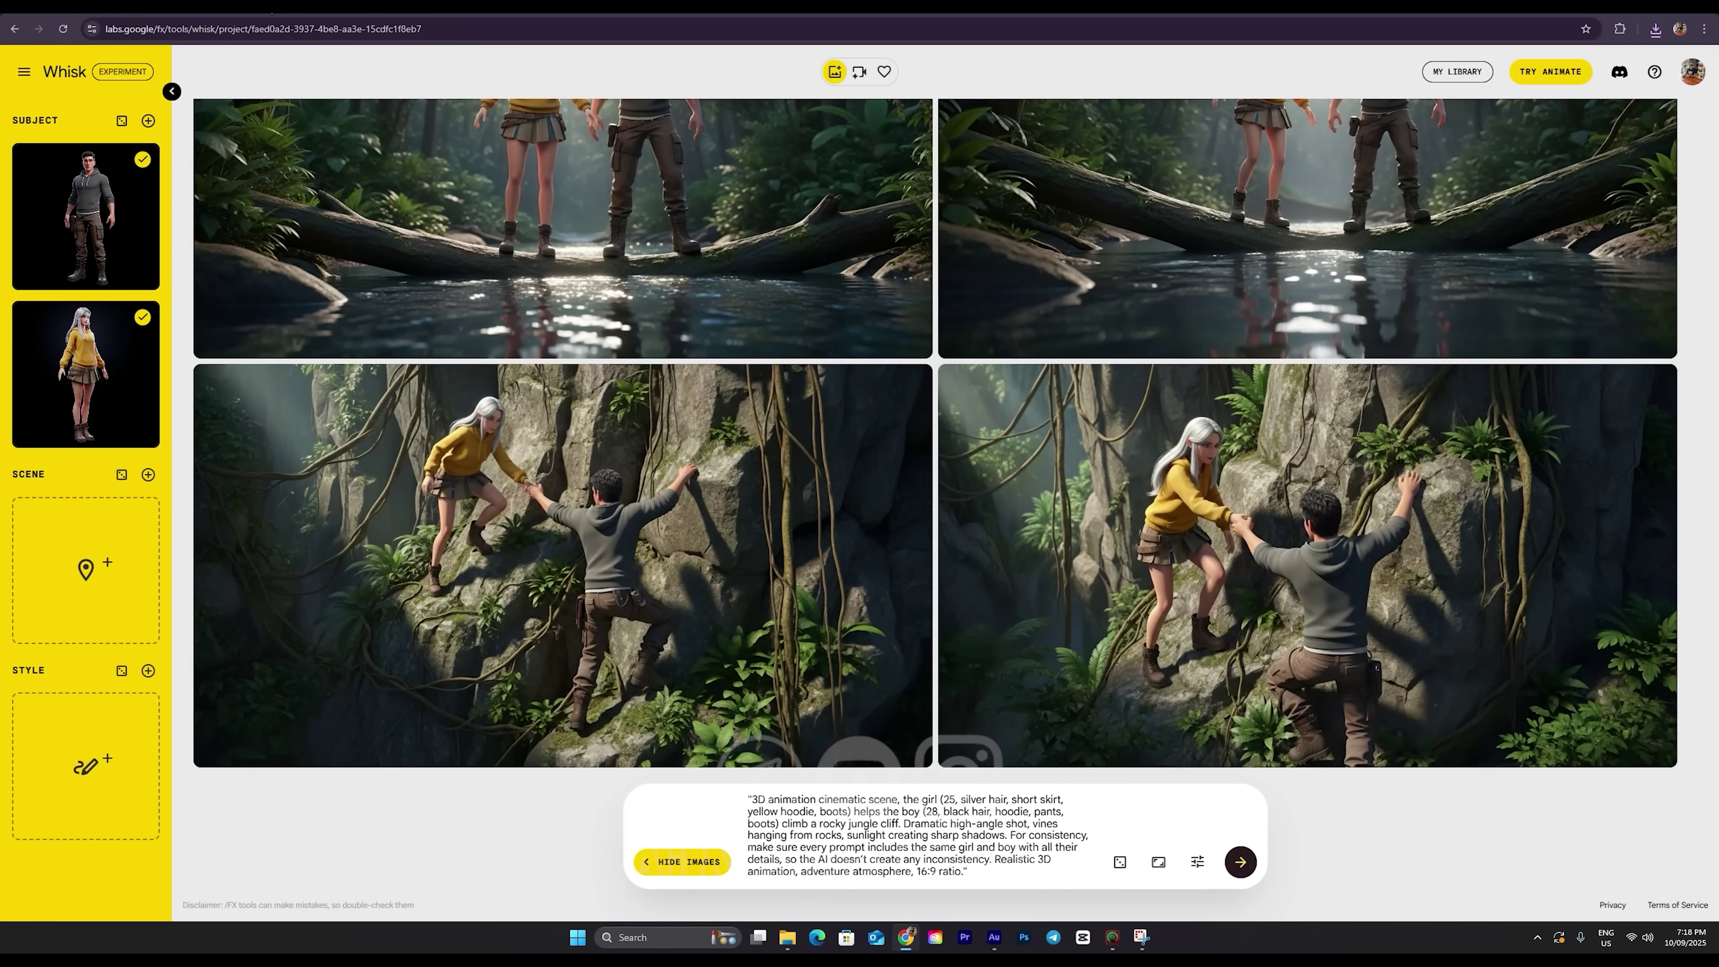
Swap Whisk's cliff prompt for the jungle-carving prompt and generate two image sets
{"action": "triple_click", "coordinate": [1021, 838]}
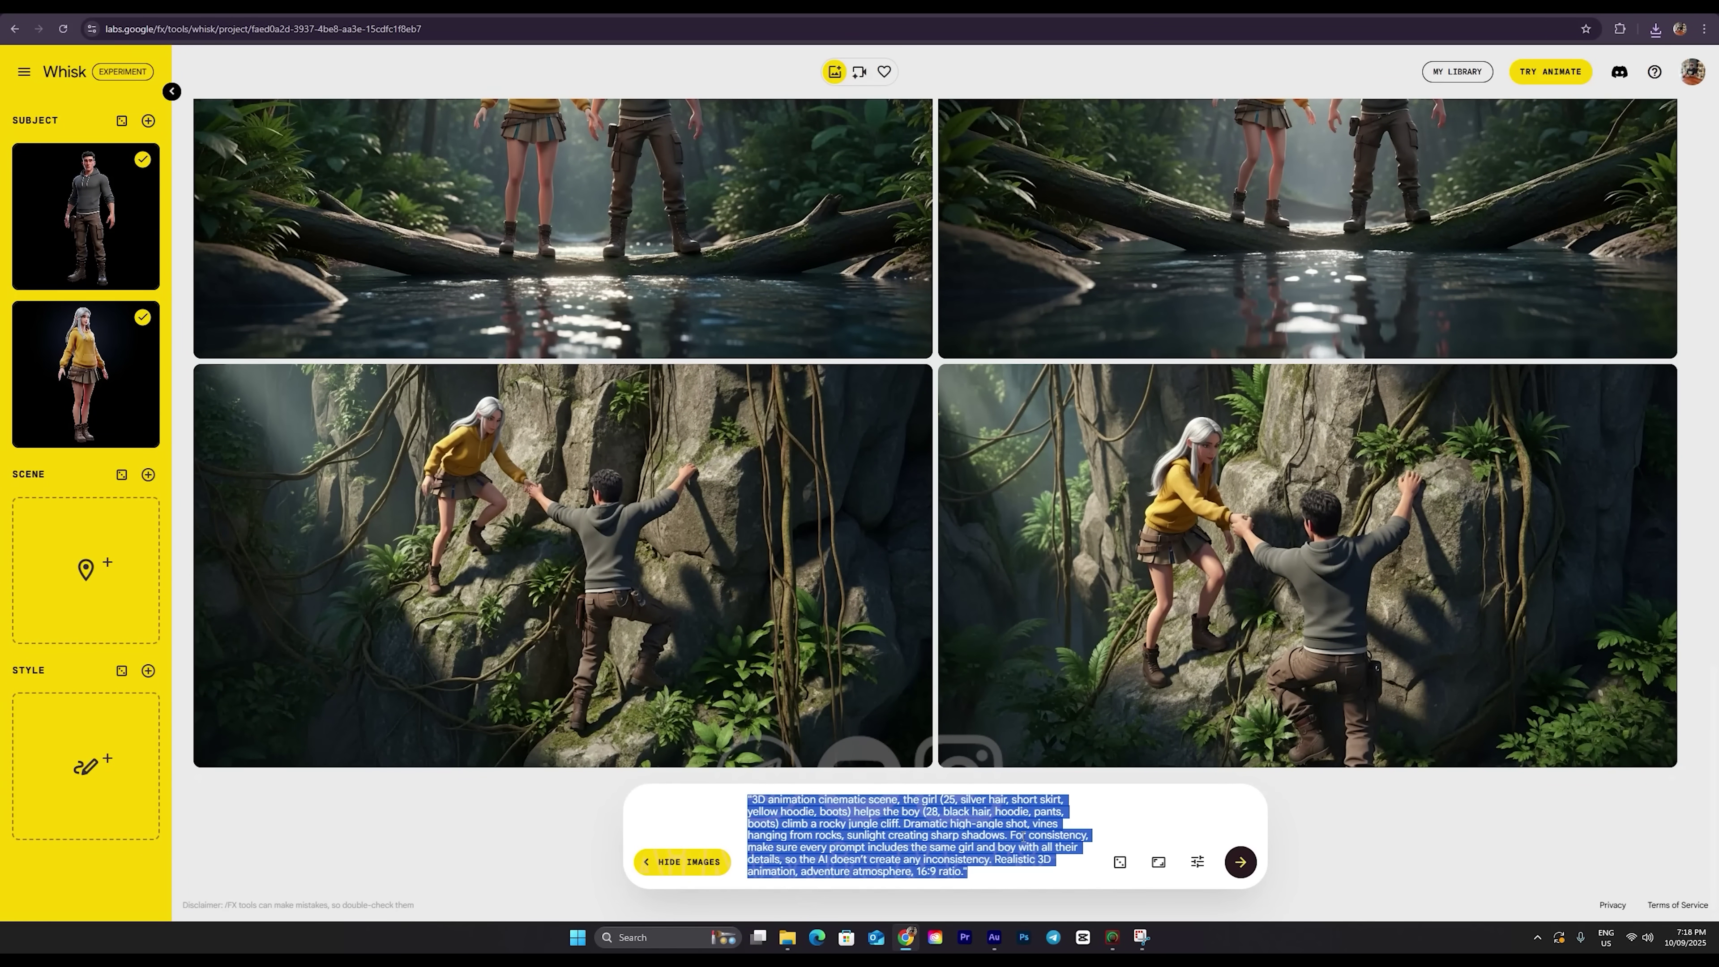
{"action": "key", "text": "BackSpace"}
{"action": "key", "text": "ctrl+v"}
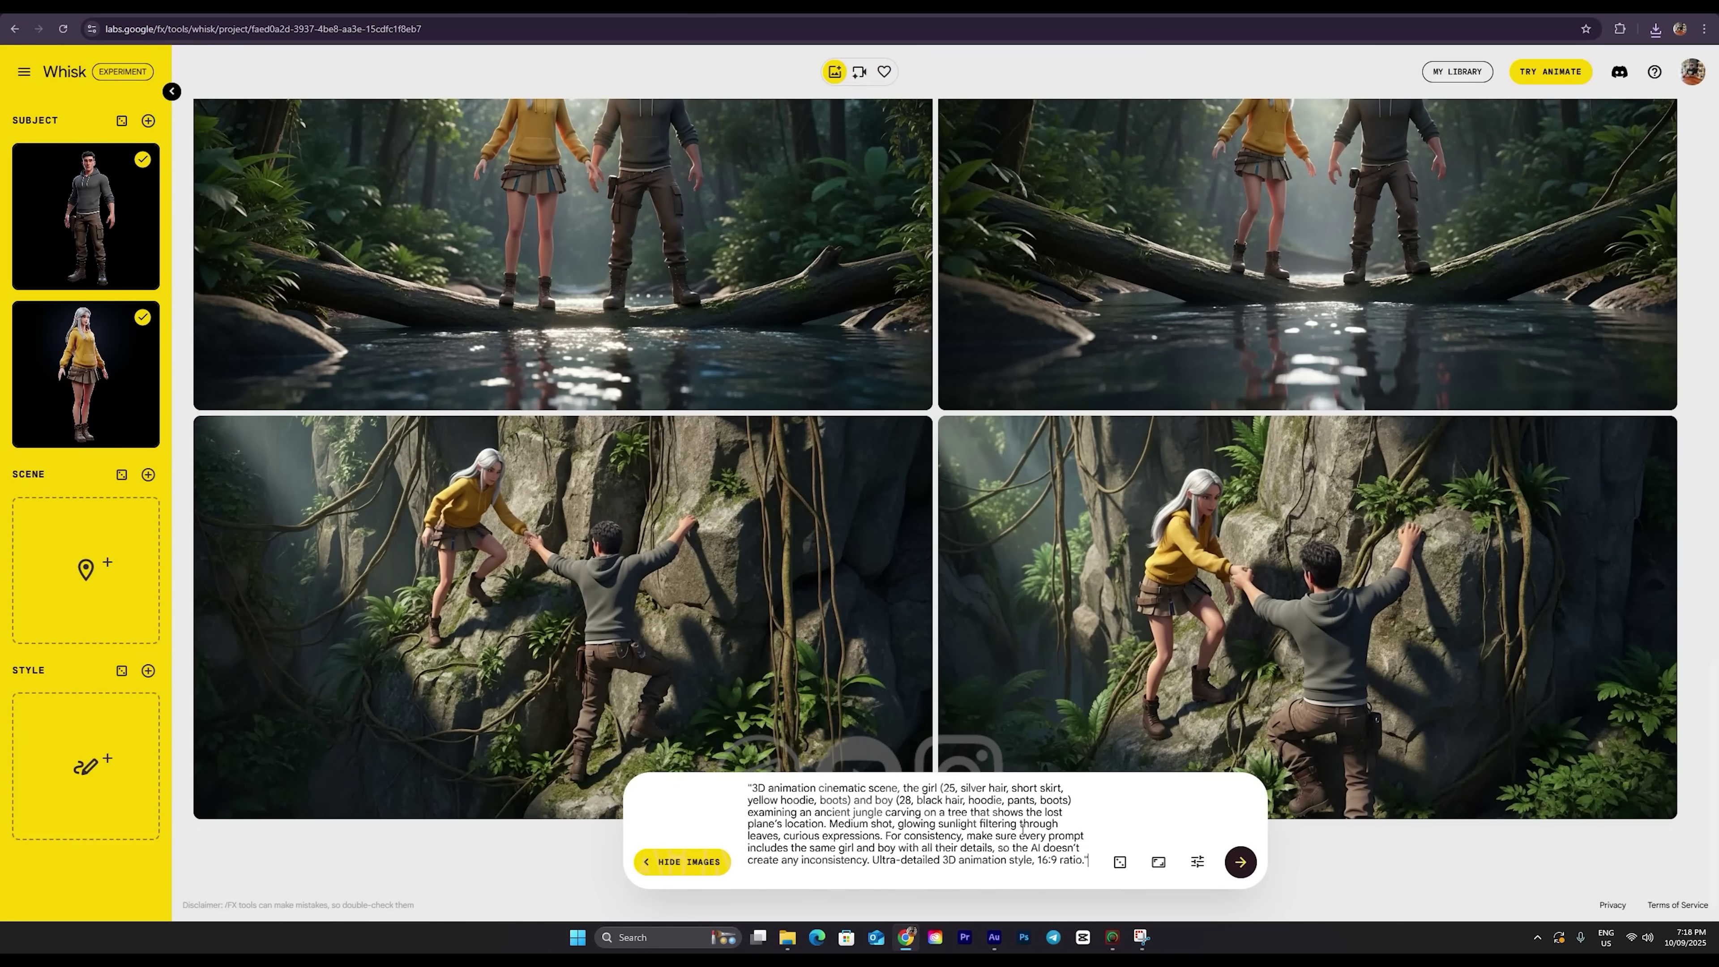
{"action": "left_click", "coordinate": [1238, 863]}
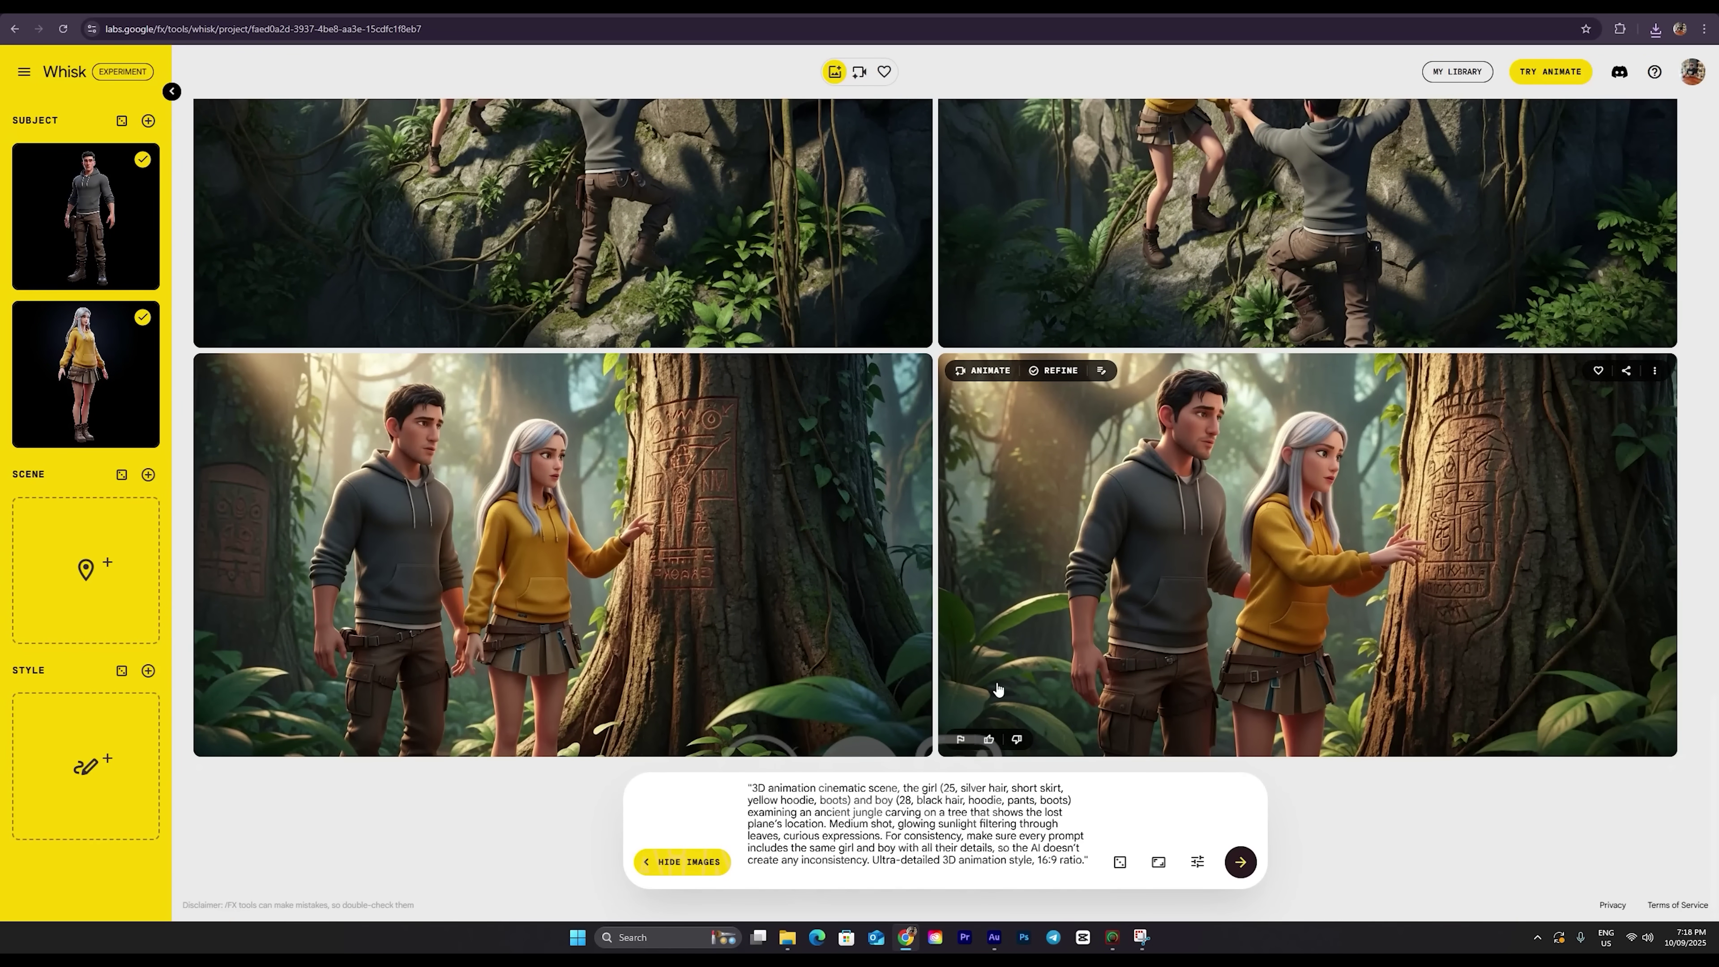
{"action": "left_click", "coordinate": [1241, 862]}
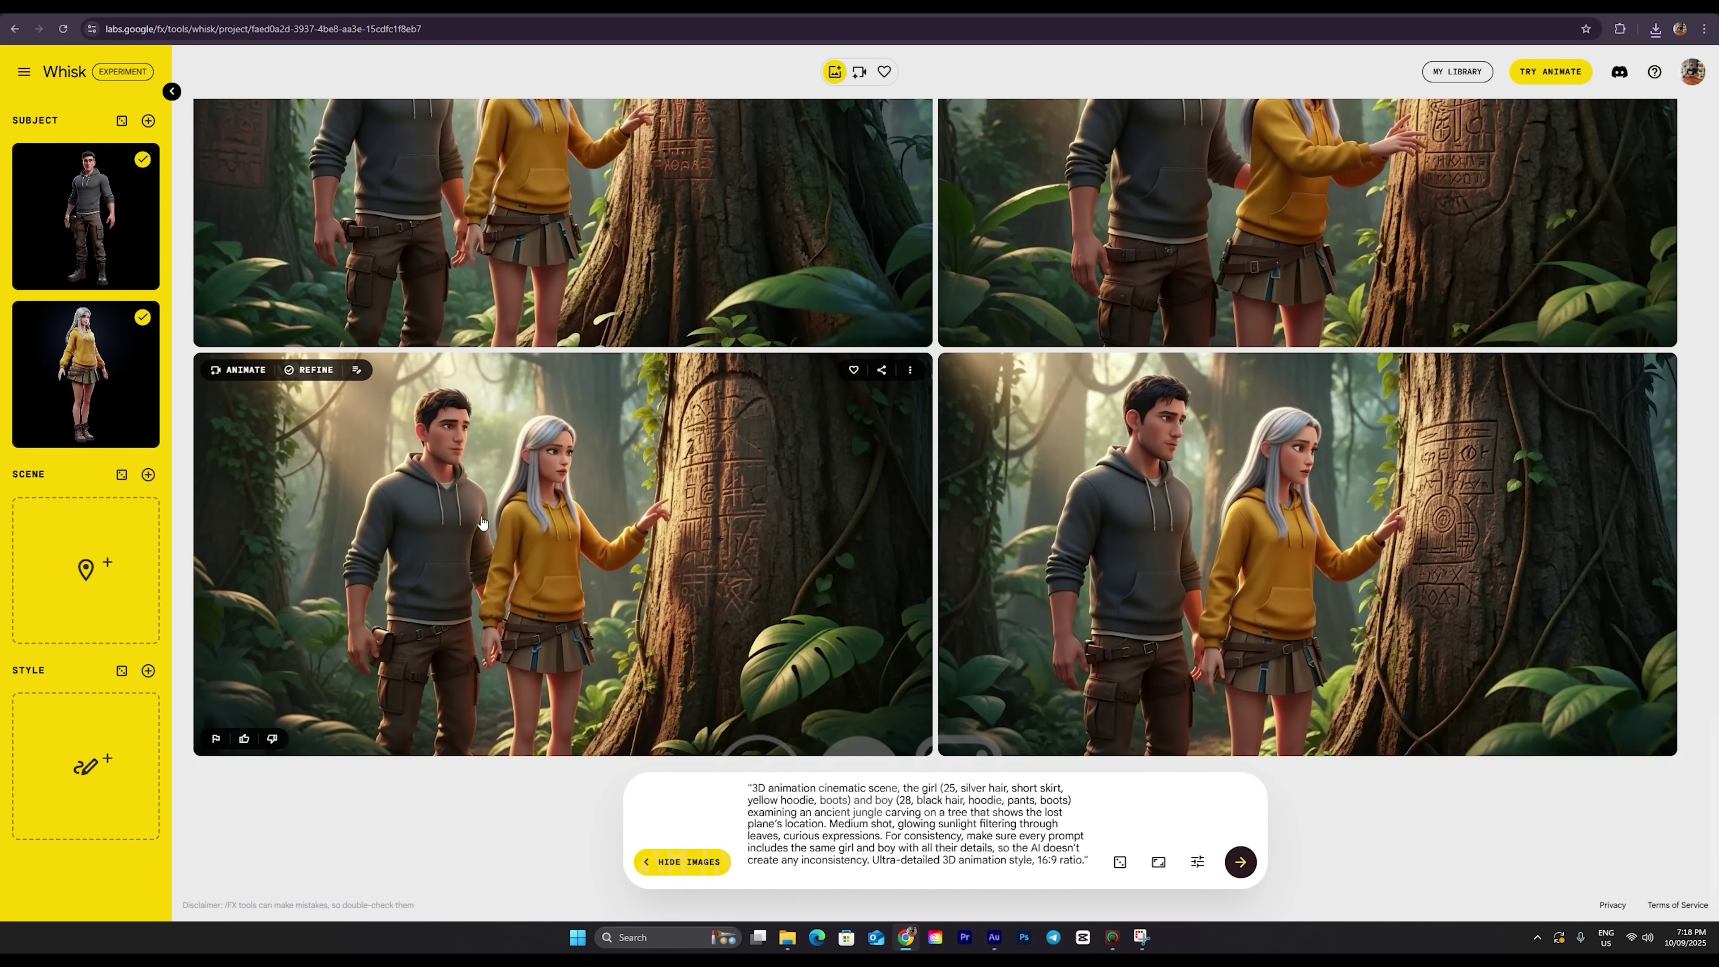
{"action": "left_click", "coordinate": [909, 370]}
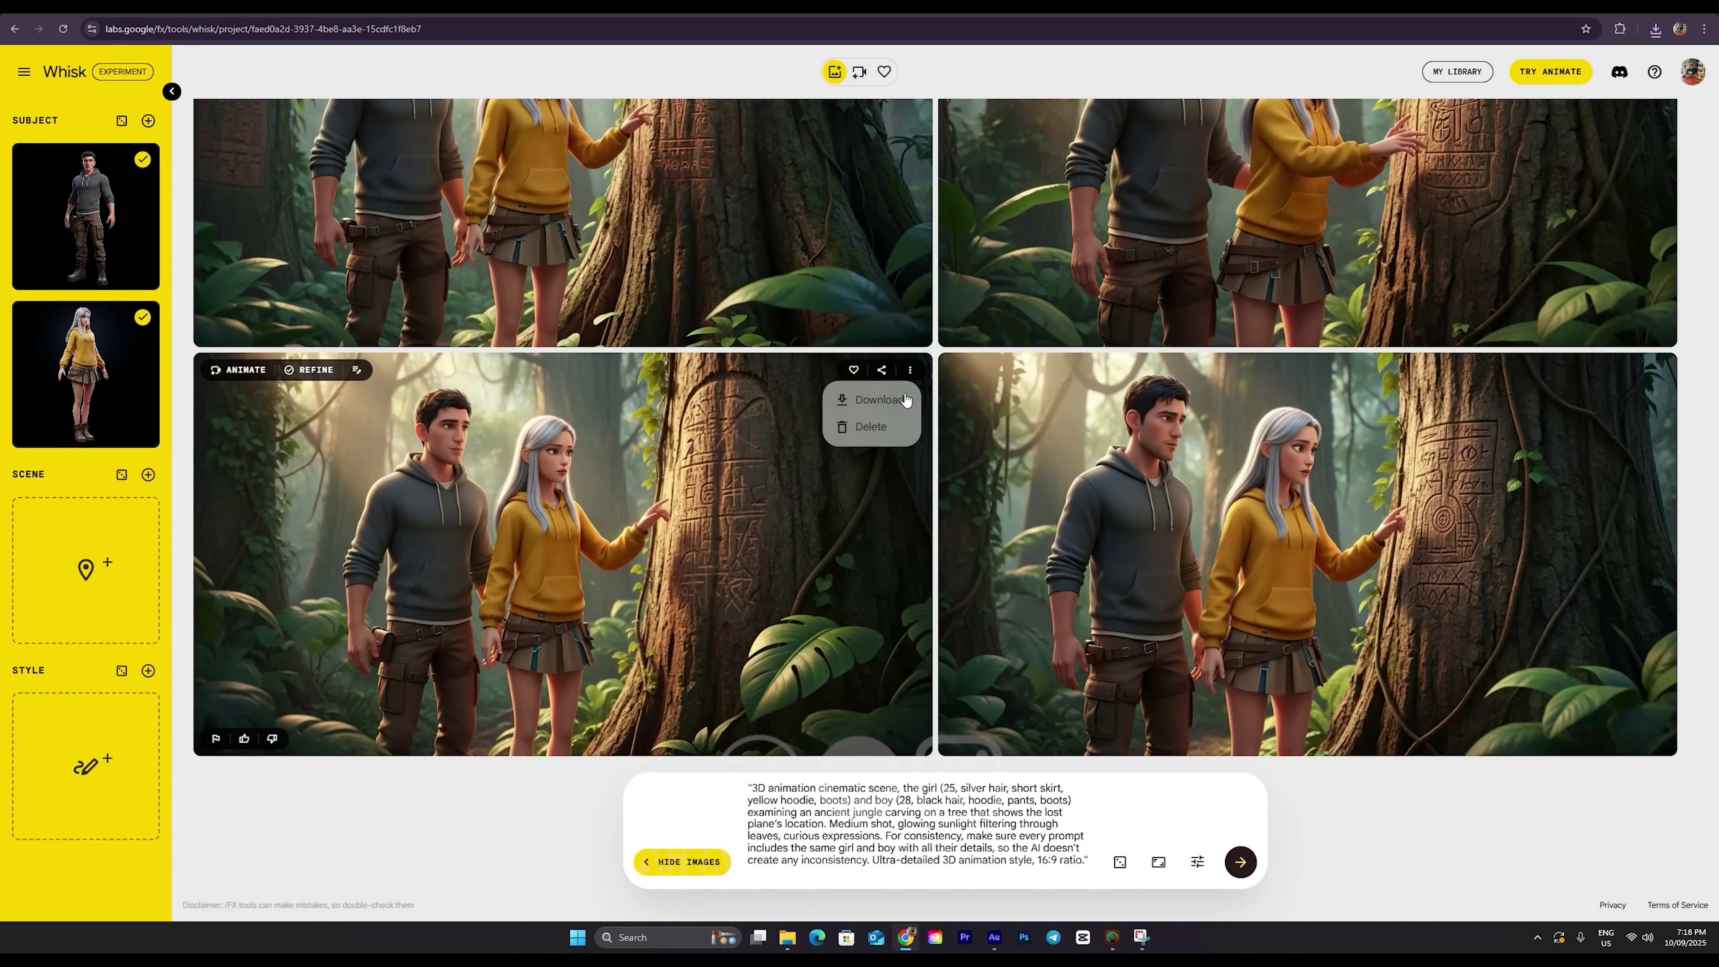
Download the lower-left carving image and confirm all ten numbered images are in the Pic folder
{"action": "left_click", "coordinate": [879, 400]}
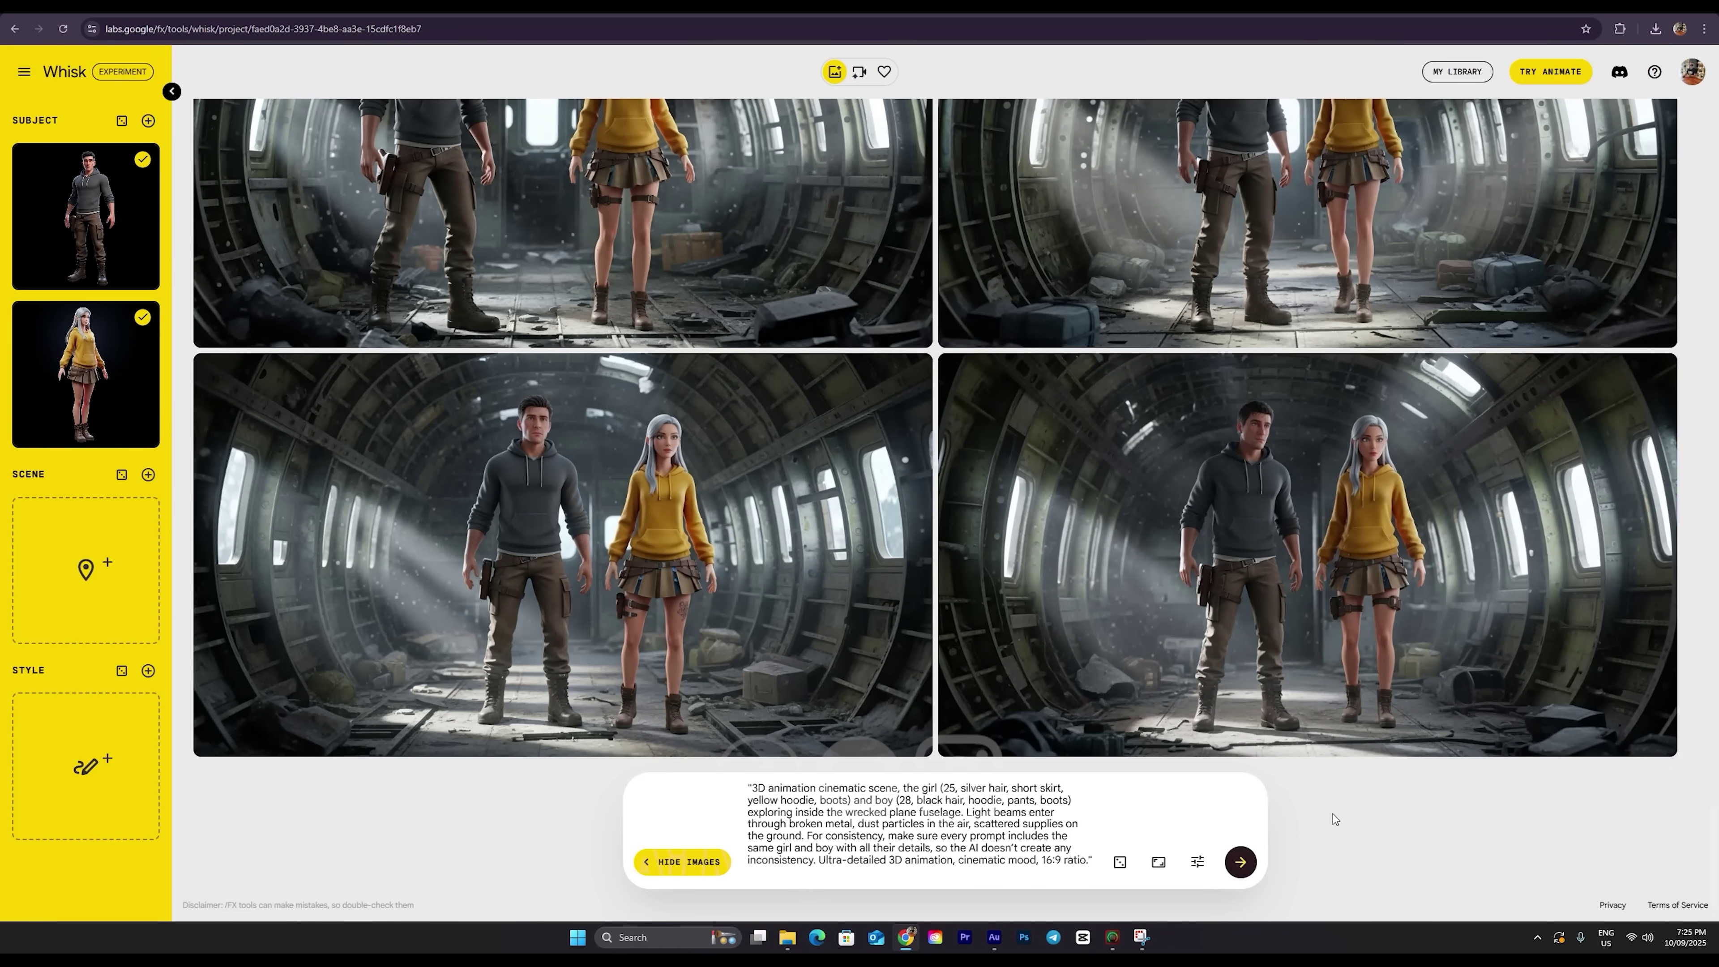
{"action": "left_click", "coordinate": [787, 937]}
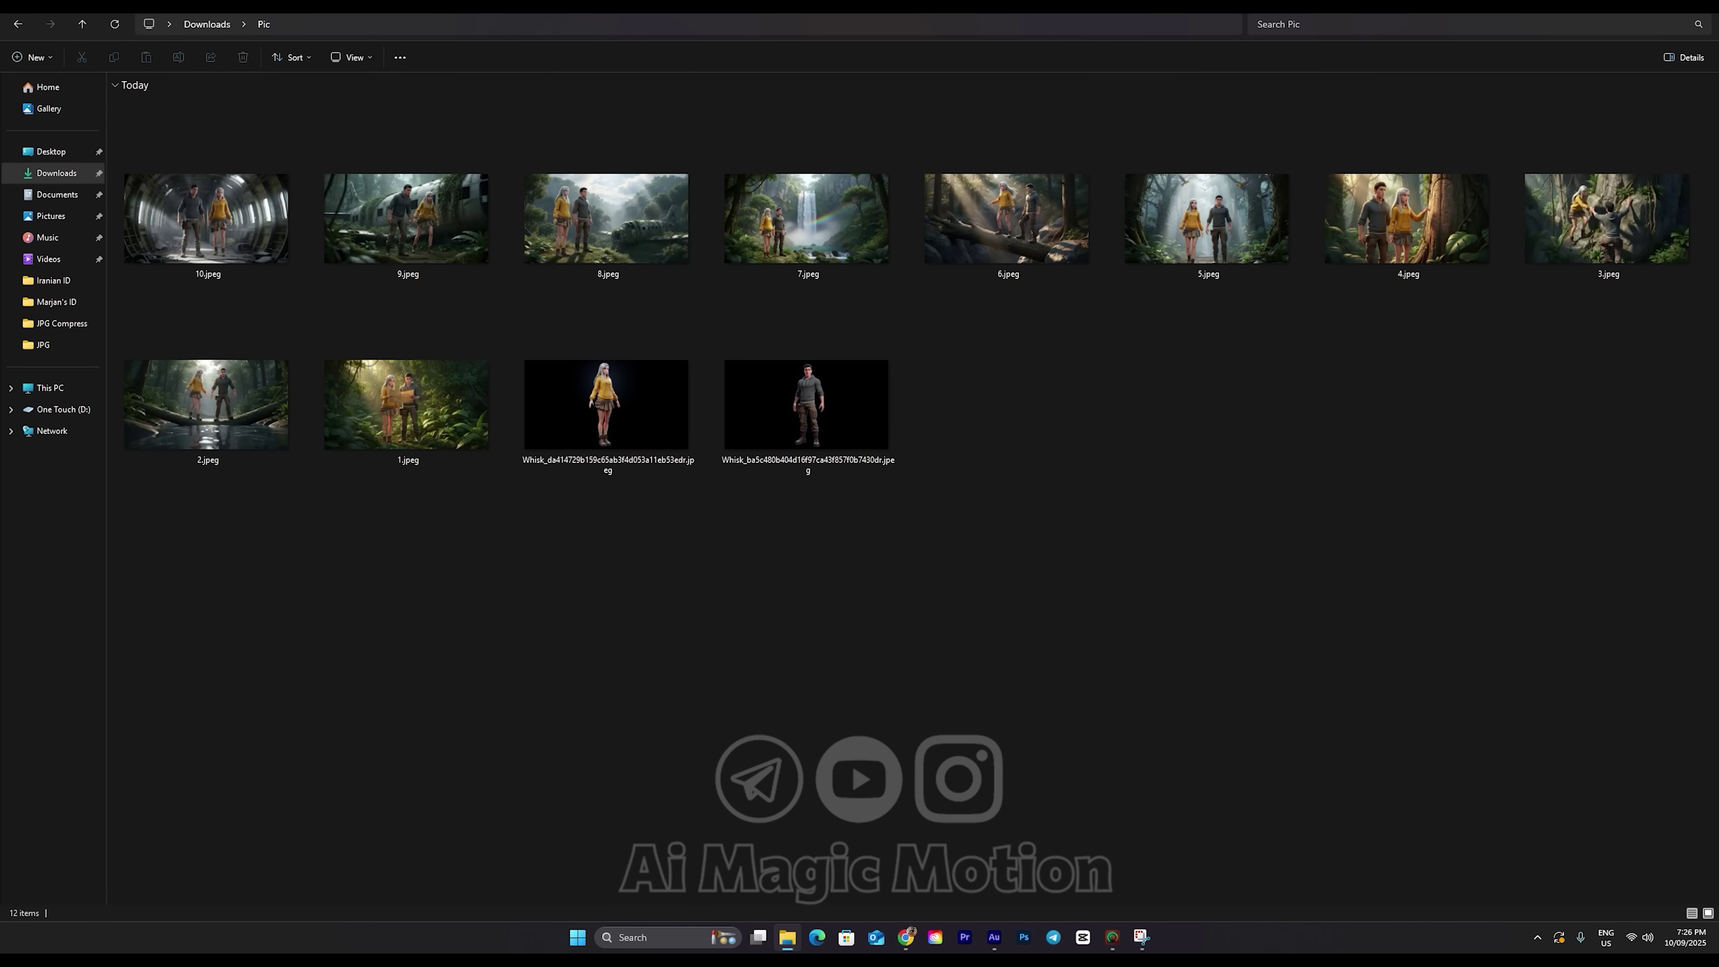
{"action": "left_click", "coordinate": [911, 937]}
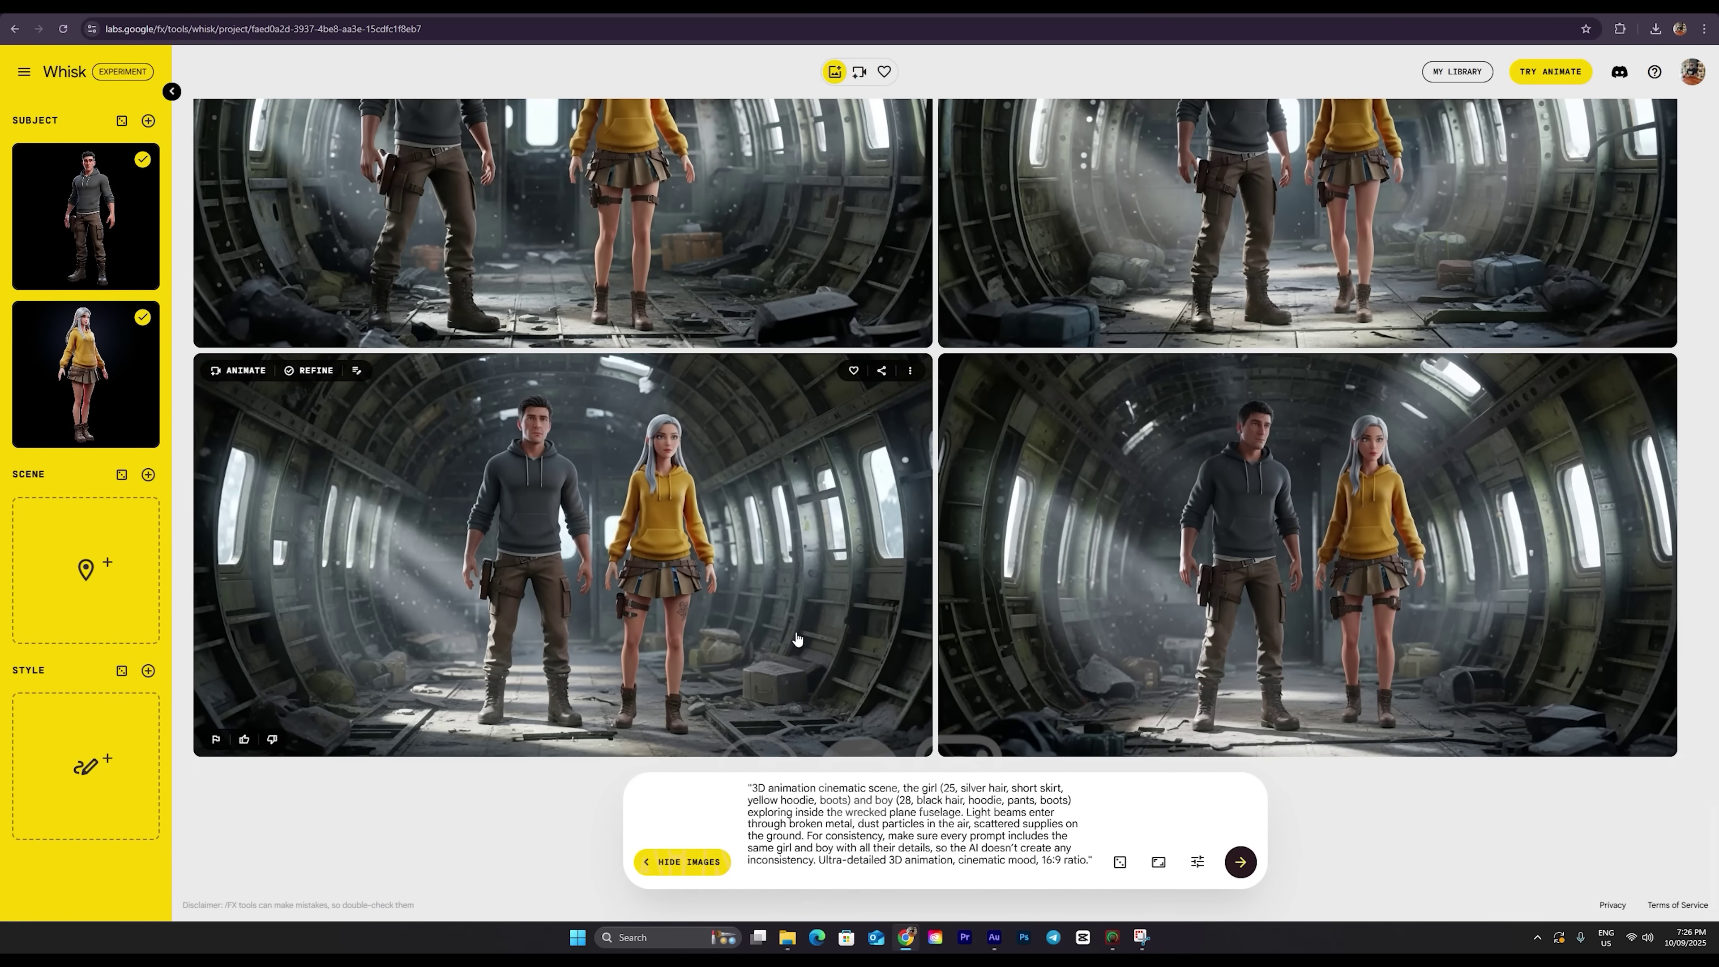
{"action": "left_click", "coordinate": [442, 13]}
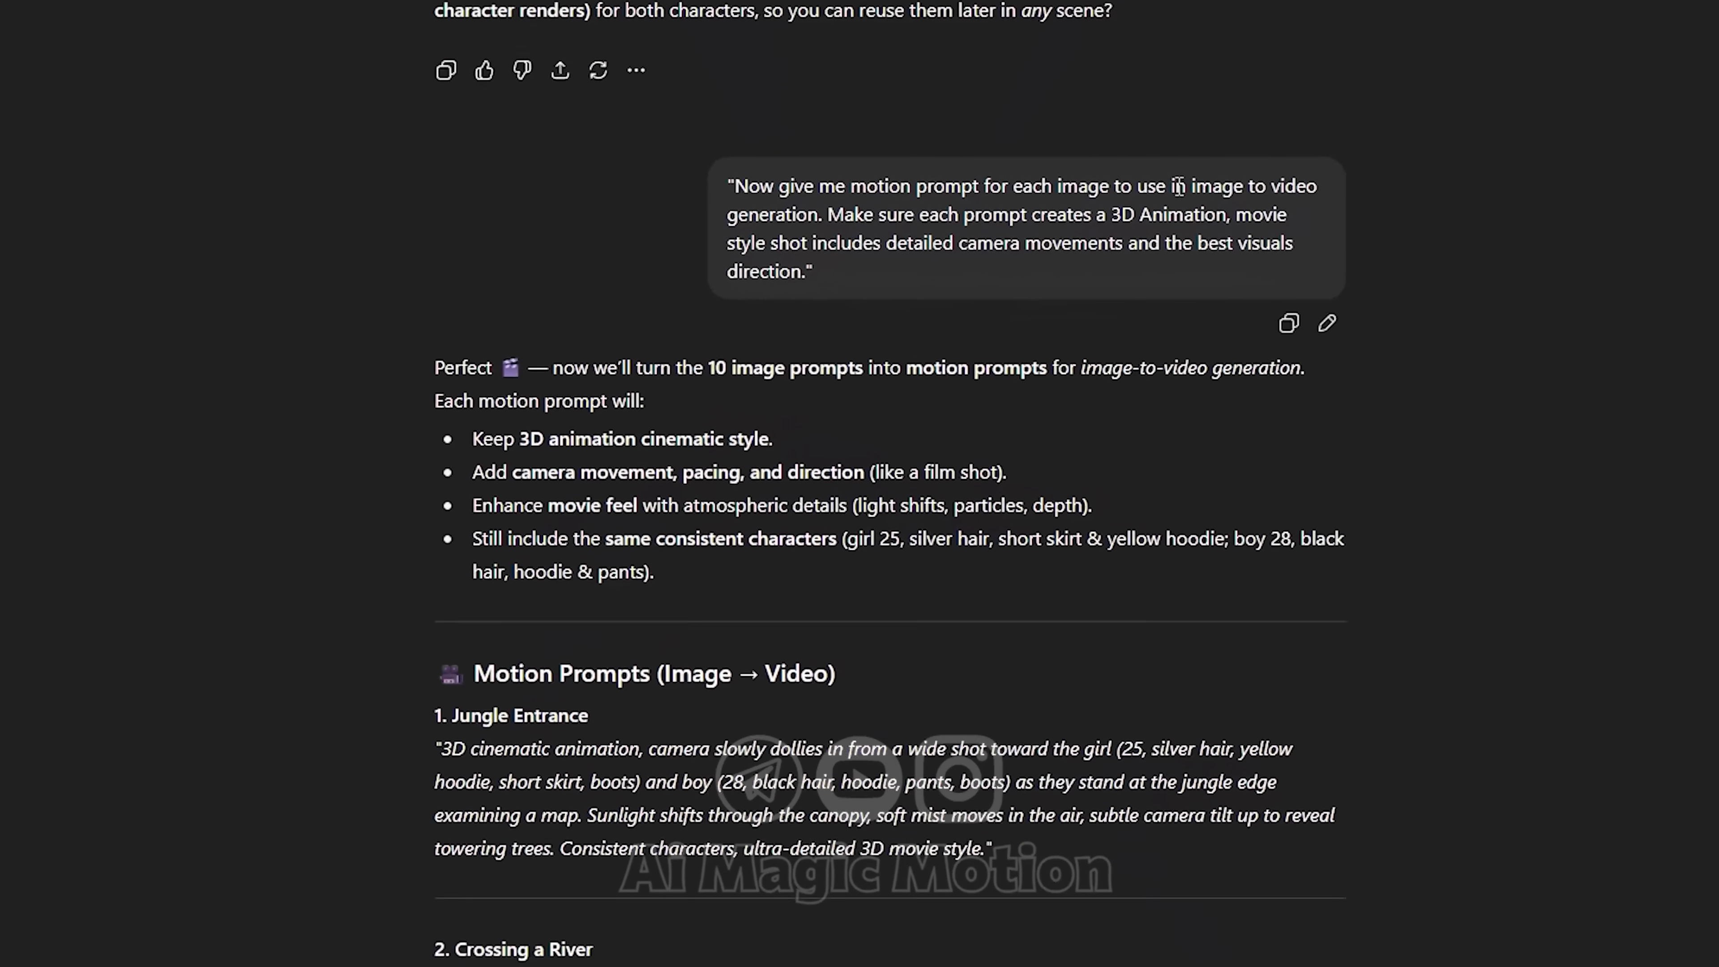
Highlight 'image to video', '3D Animation' and 'detailed camera movements' in the ChatGPT request
{"action": "left_click_drag", "start_coordinate": [1185, 187], "coordinate": [1316, 188]}
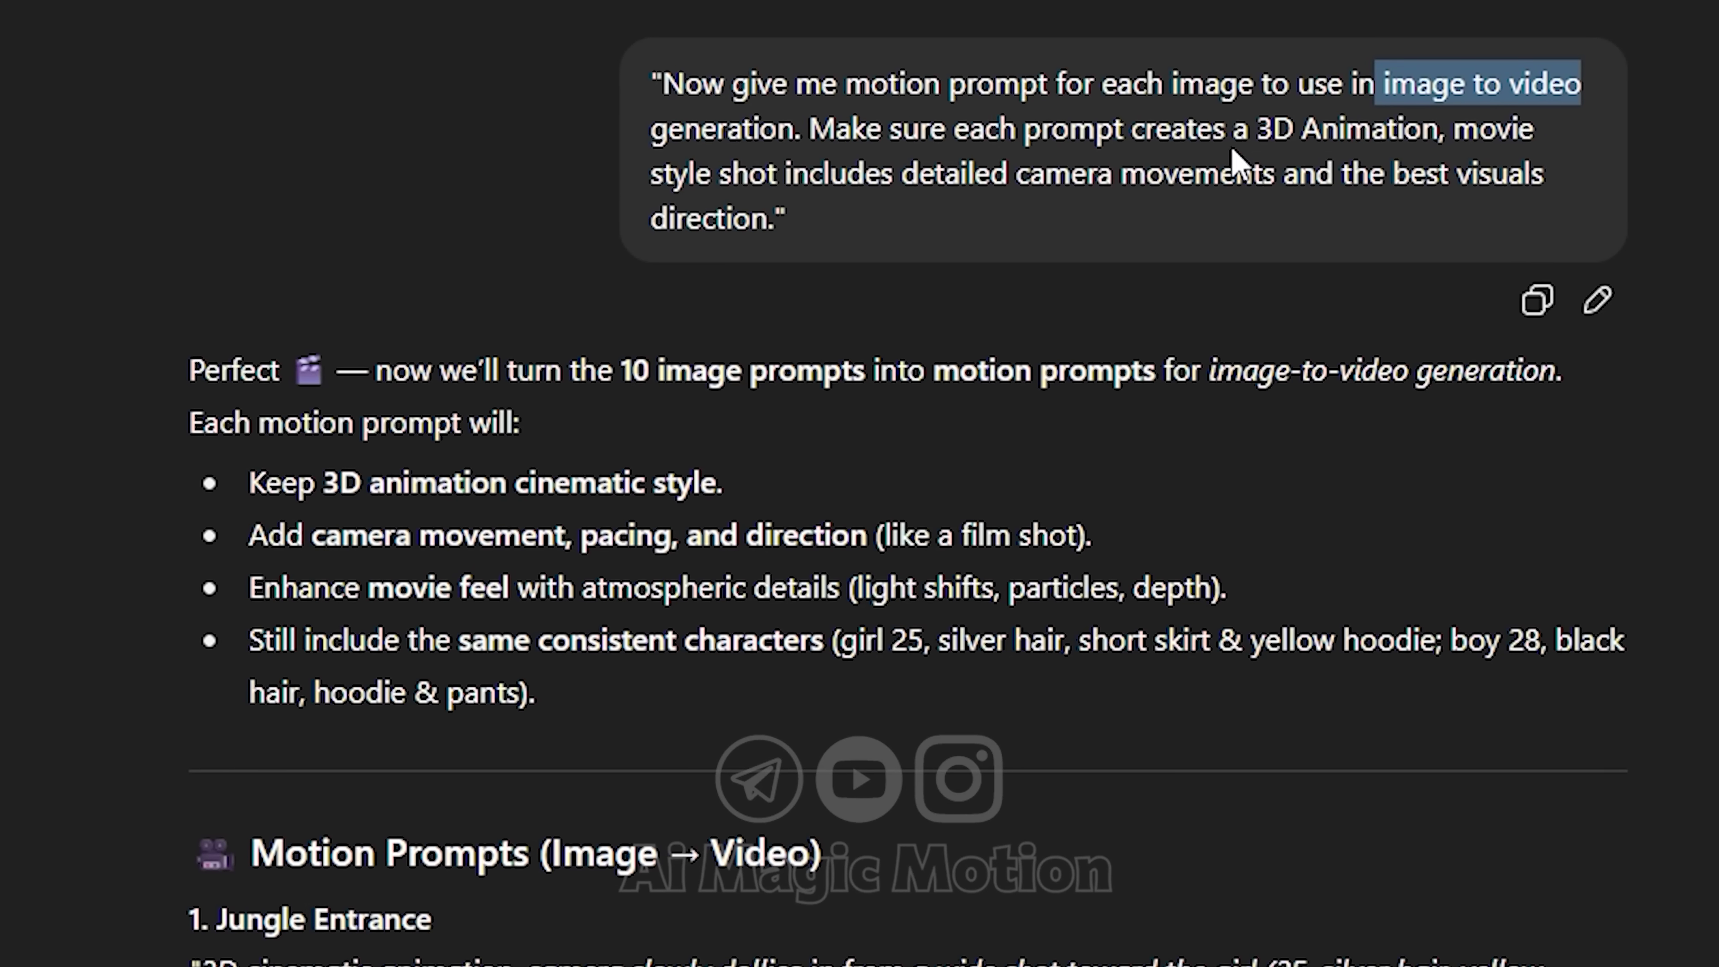
{"action": "left_click", "coordinate": [1257, 128]}
{"action": "left_click_drag", "start_coordinate": [1257, 128], "coordinate": [1440, 138]}
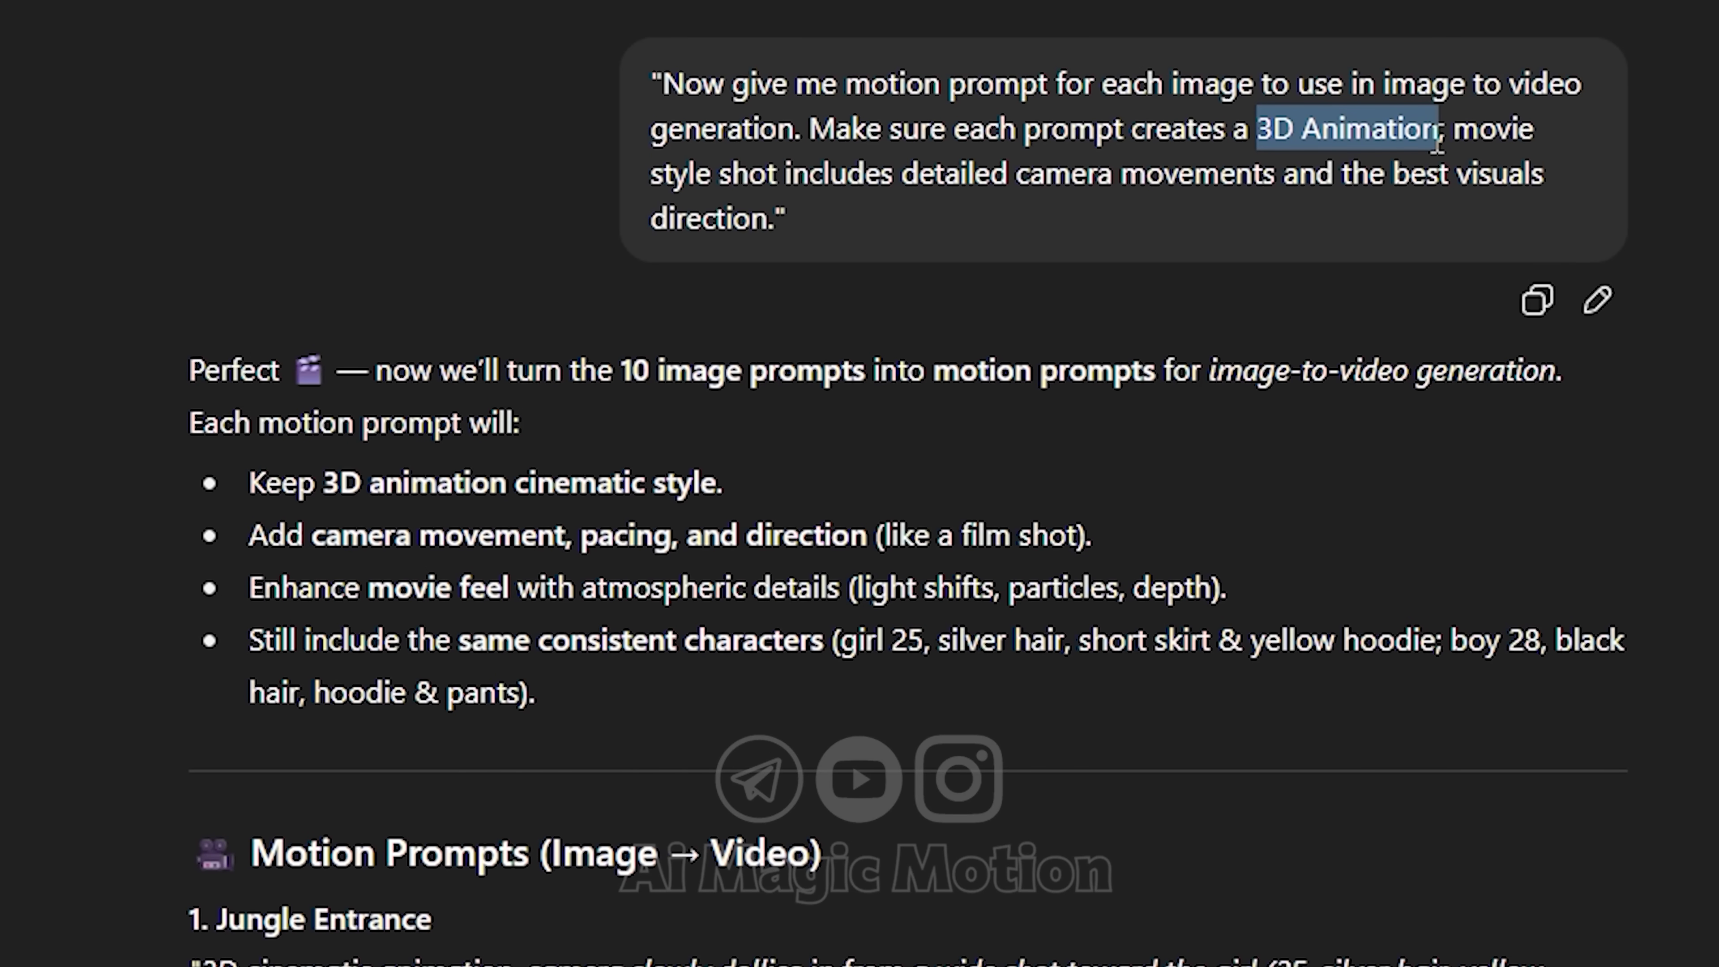
{"action": "left_click_drag", "start_coordinate": [902, 175], "coordinate": [1279, 177]}
{"action": "left_click", "coordinate": [1279, 178]}
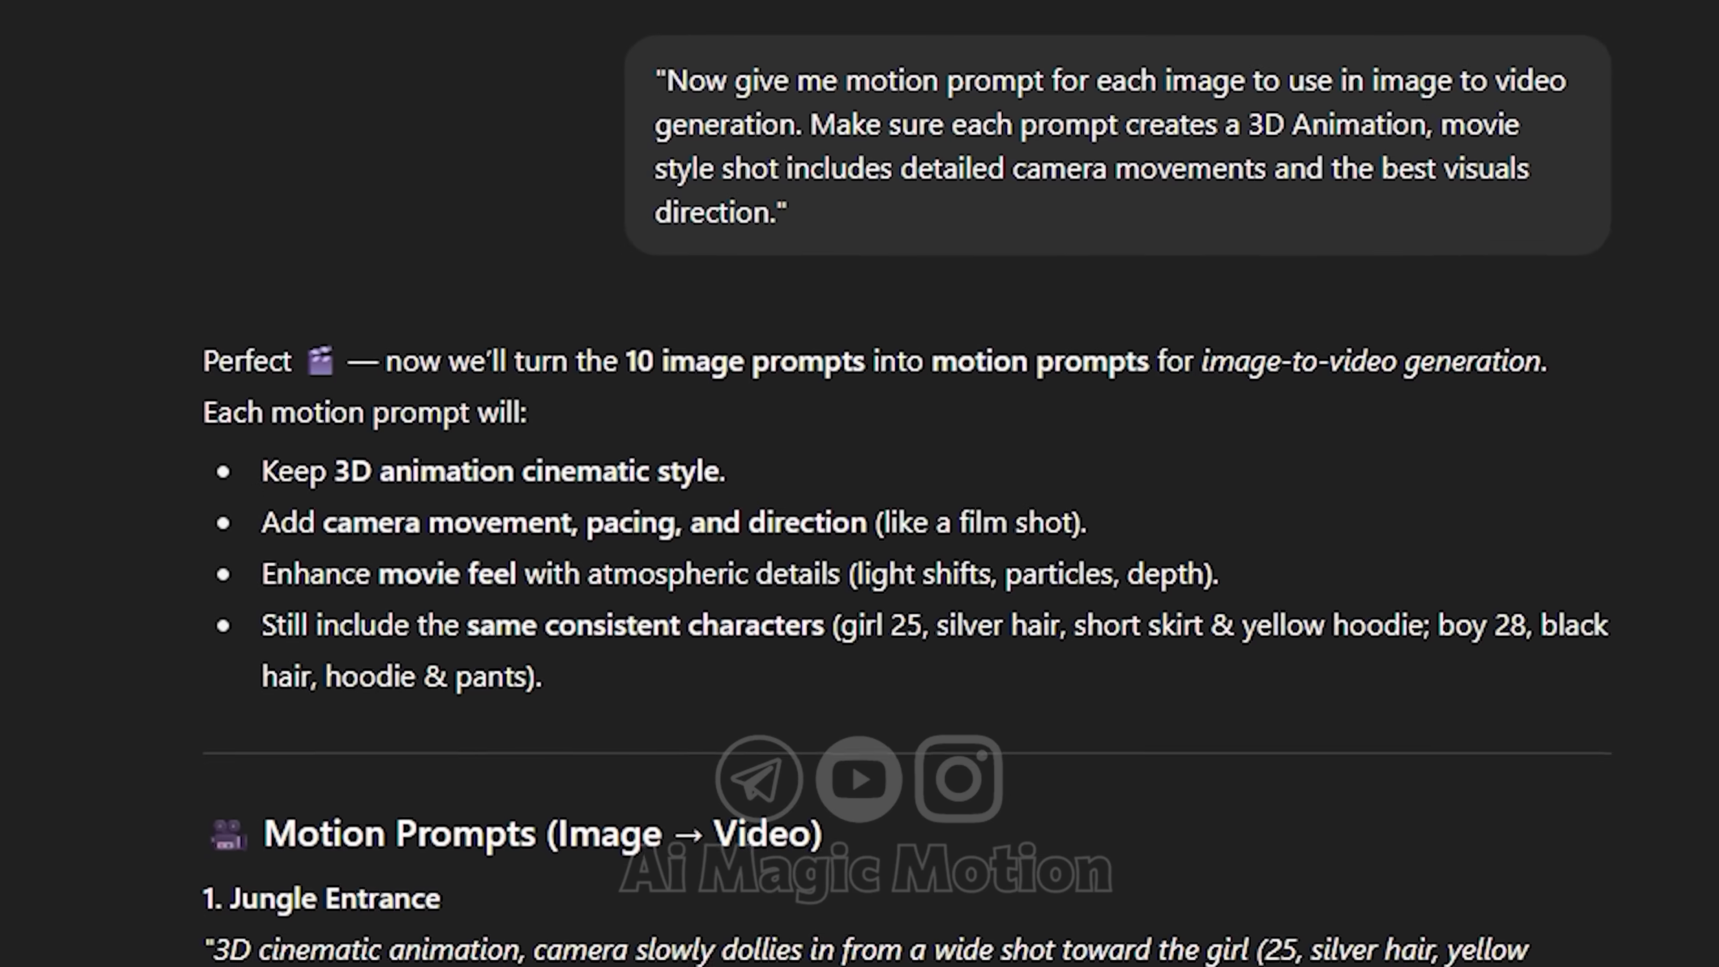
Look through the per-image motion prompts and select the Jungle Entrance prompt
{"action": "scroll", "coordinate": [860, 474], "scroll_direction": "down", "scroll_amount": 5}
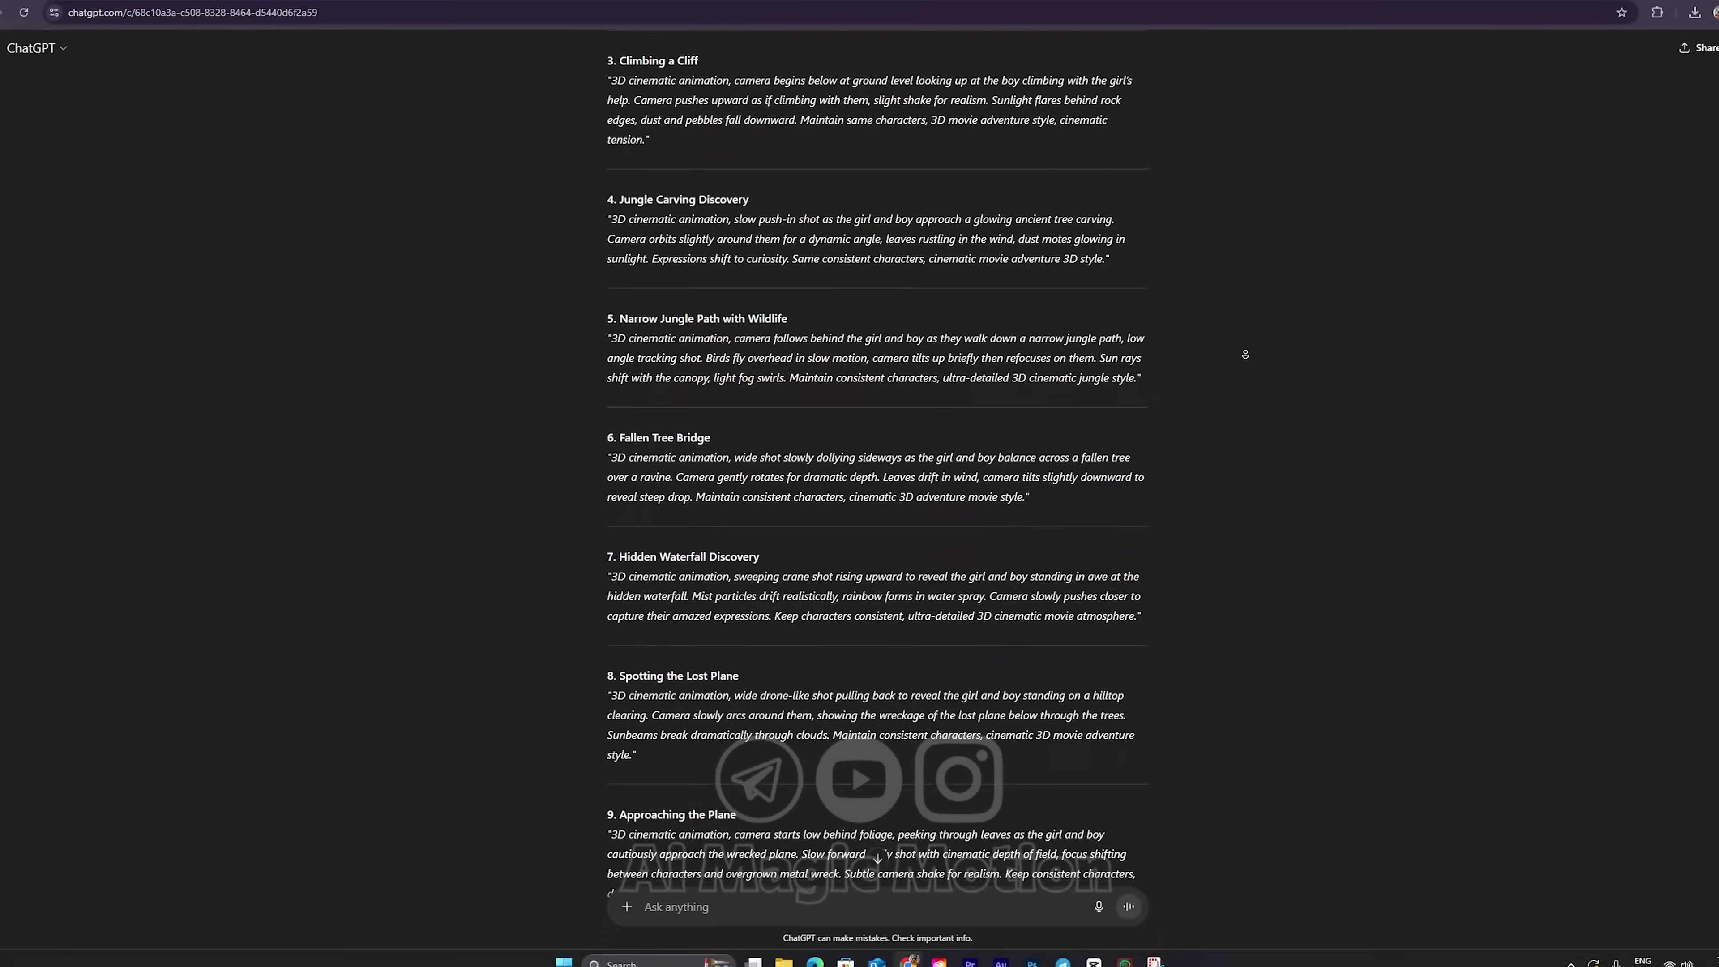
{"action": "scroll", "coordinate": [1244, 354], "scroll_direction": "up", "scroll_amount": 7}
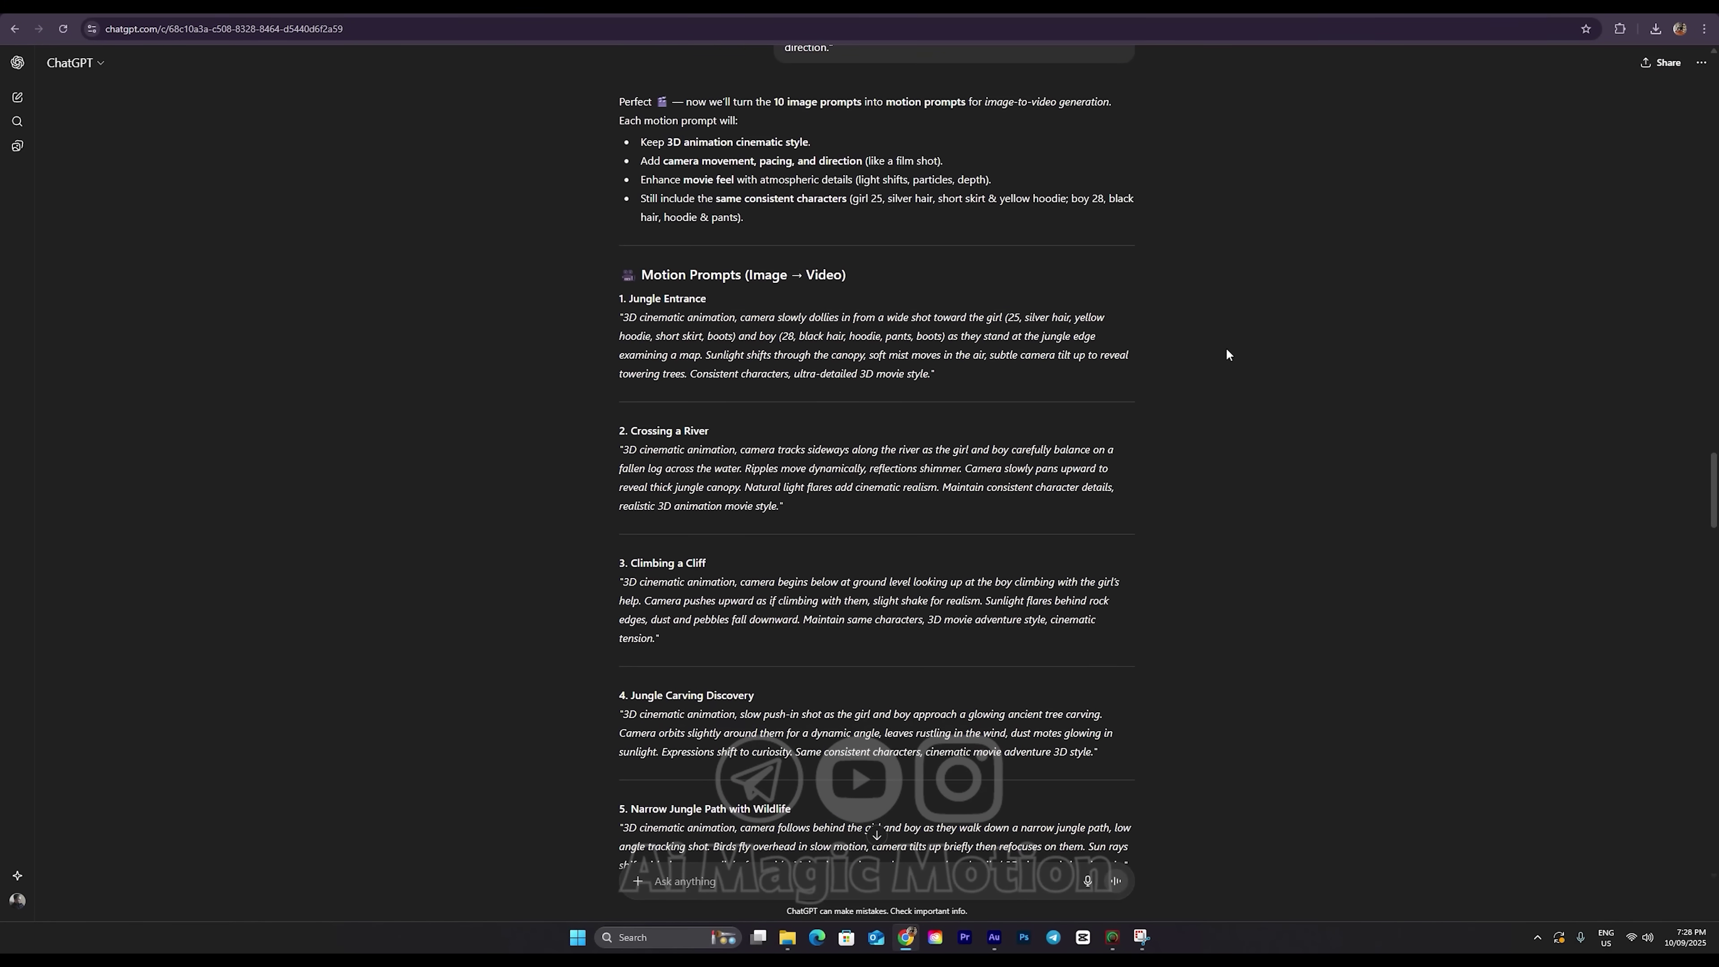
{"action": "triple_click", "coordinate": [681, 335]}
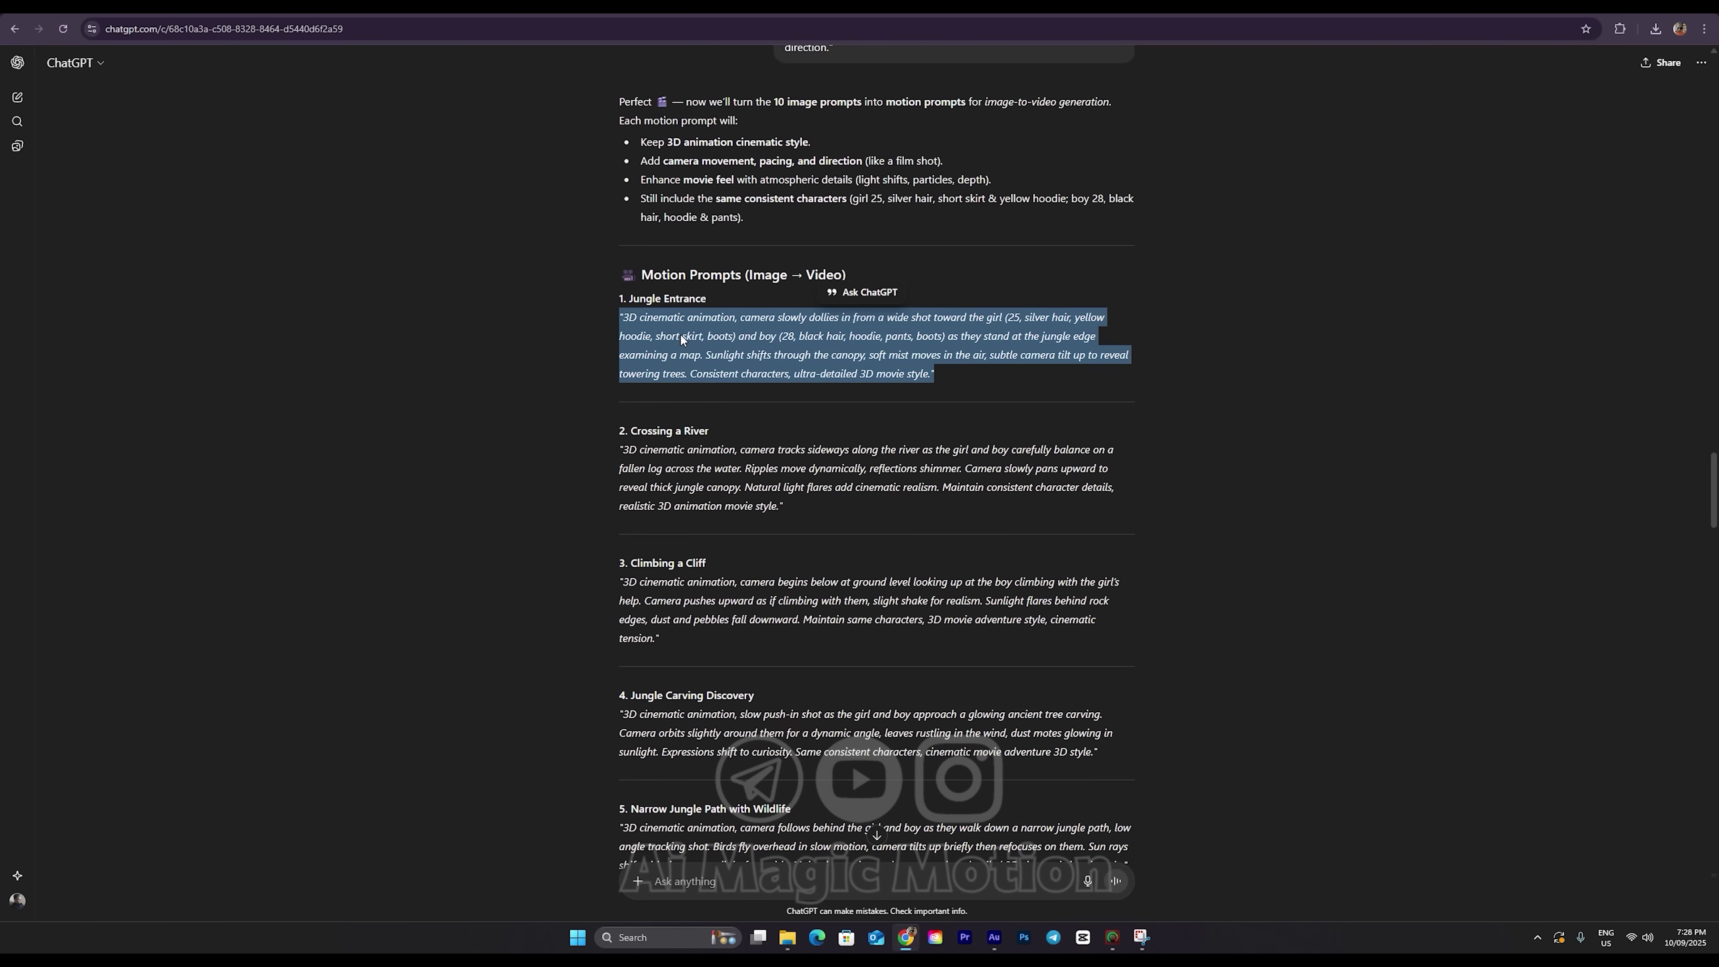
{"action": "left_click", "coordinate": [410, 14]}
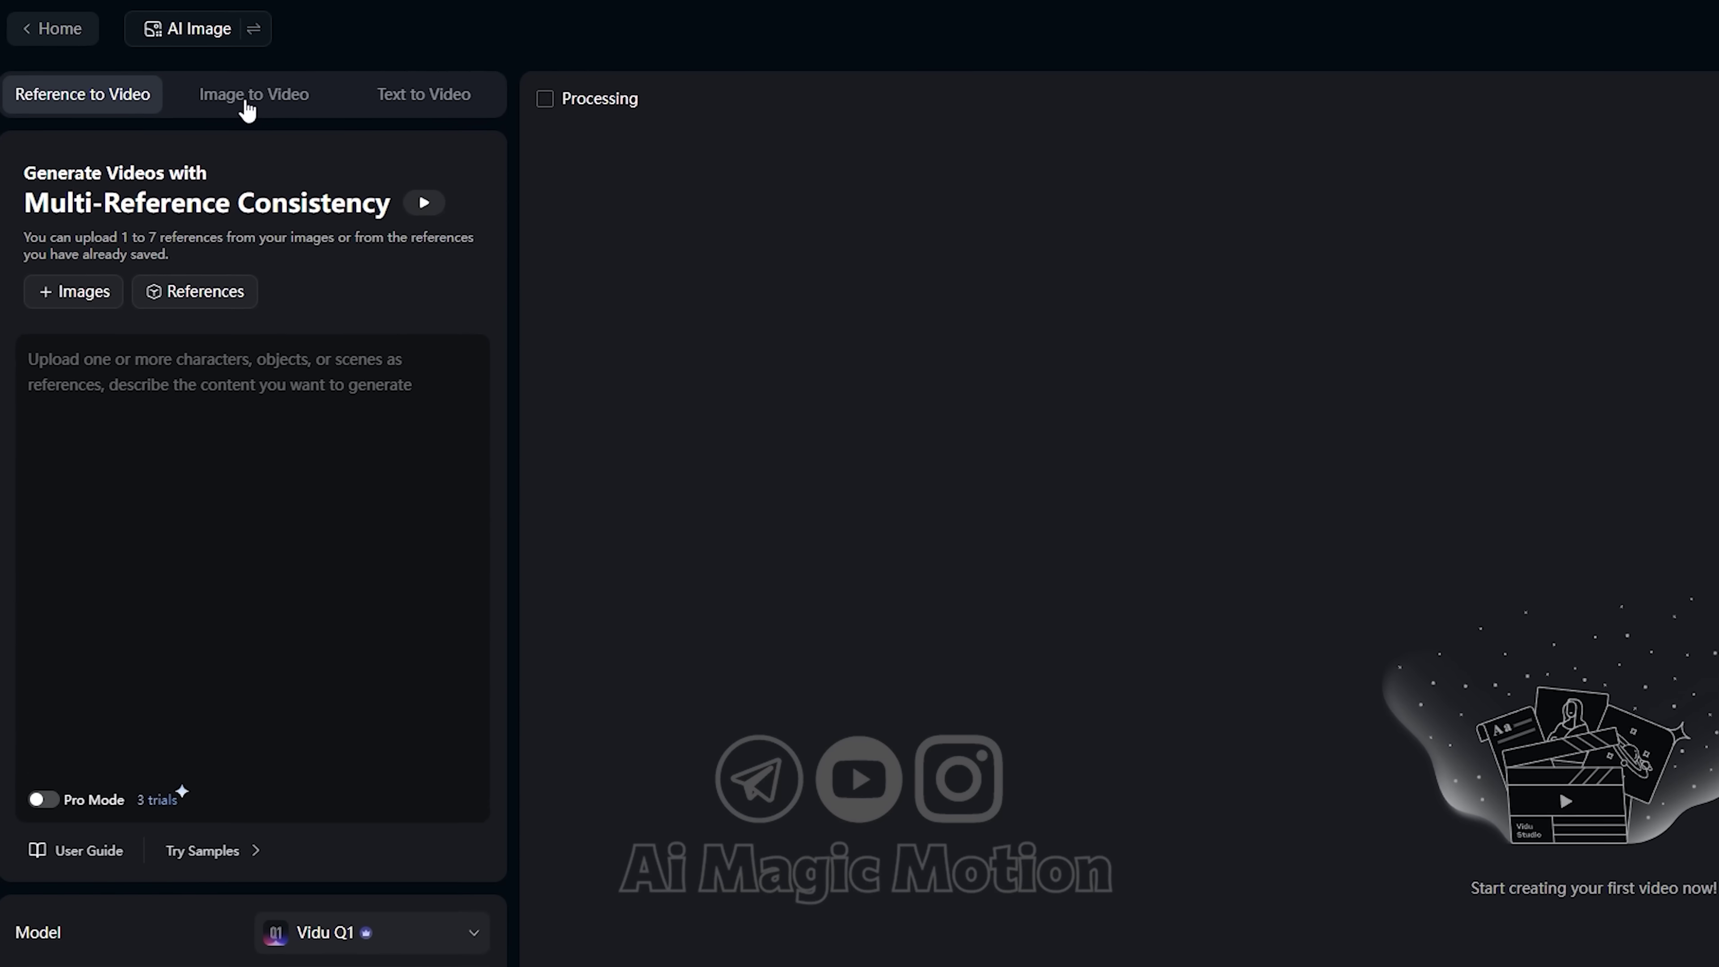
Switch to Image to Video and load 1.jpeg, the Jungle Entrance picture, from Pic as the first frame
{"action": "left_click", "coordinate": [249, 108]}
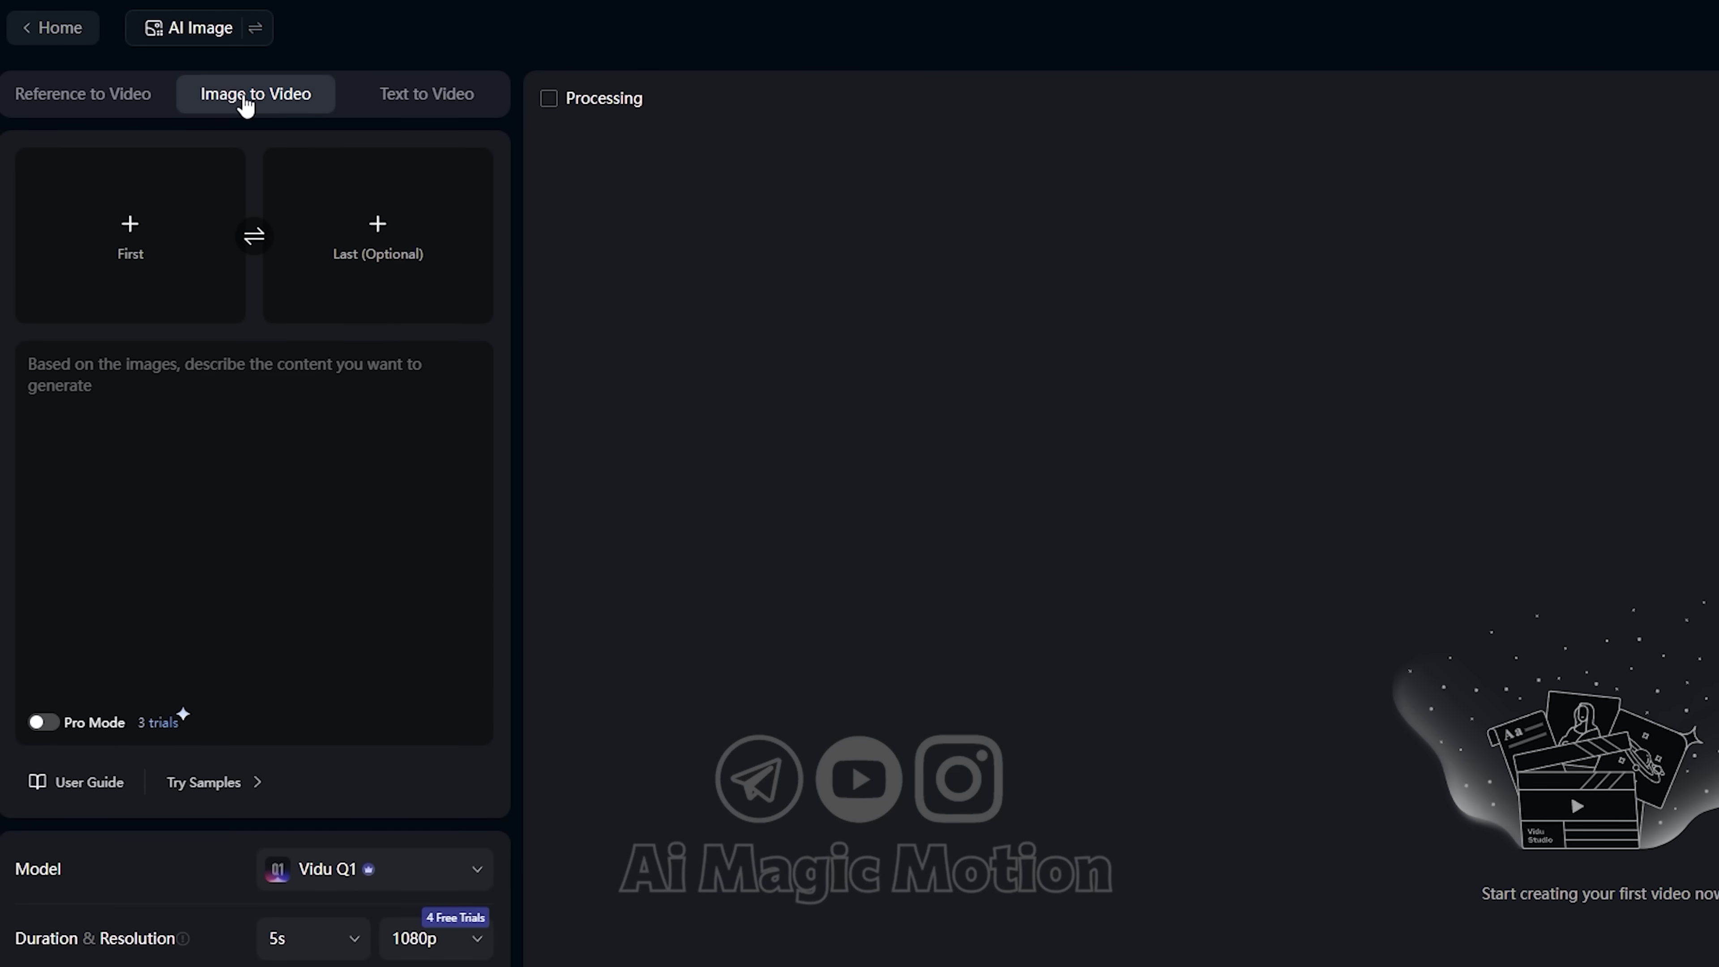
{"action": "left_click", "coordinate": [136, 240]}
{"action": "double_click", "coordinate": [241, 147]}
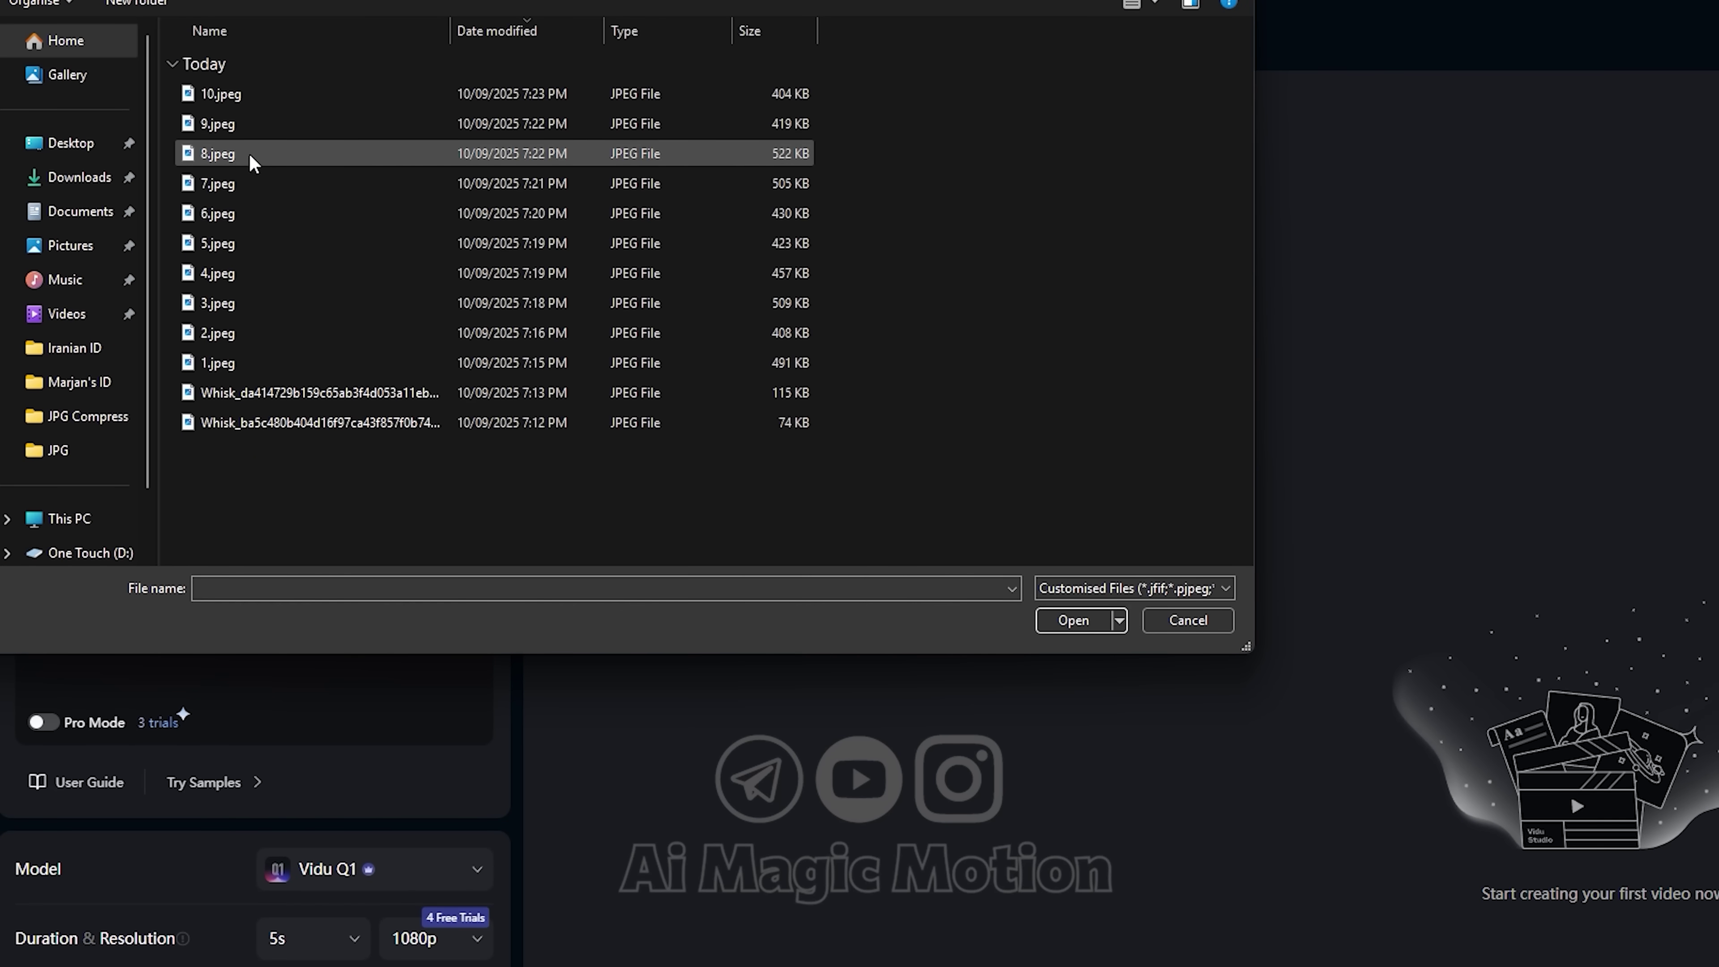
{"action": "left_click", "coordinate": [1151, 7]}
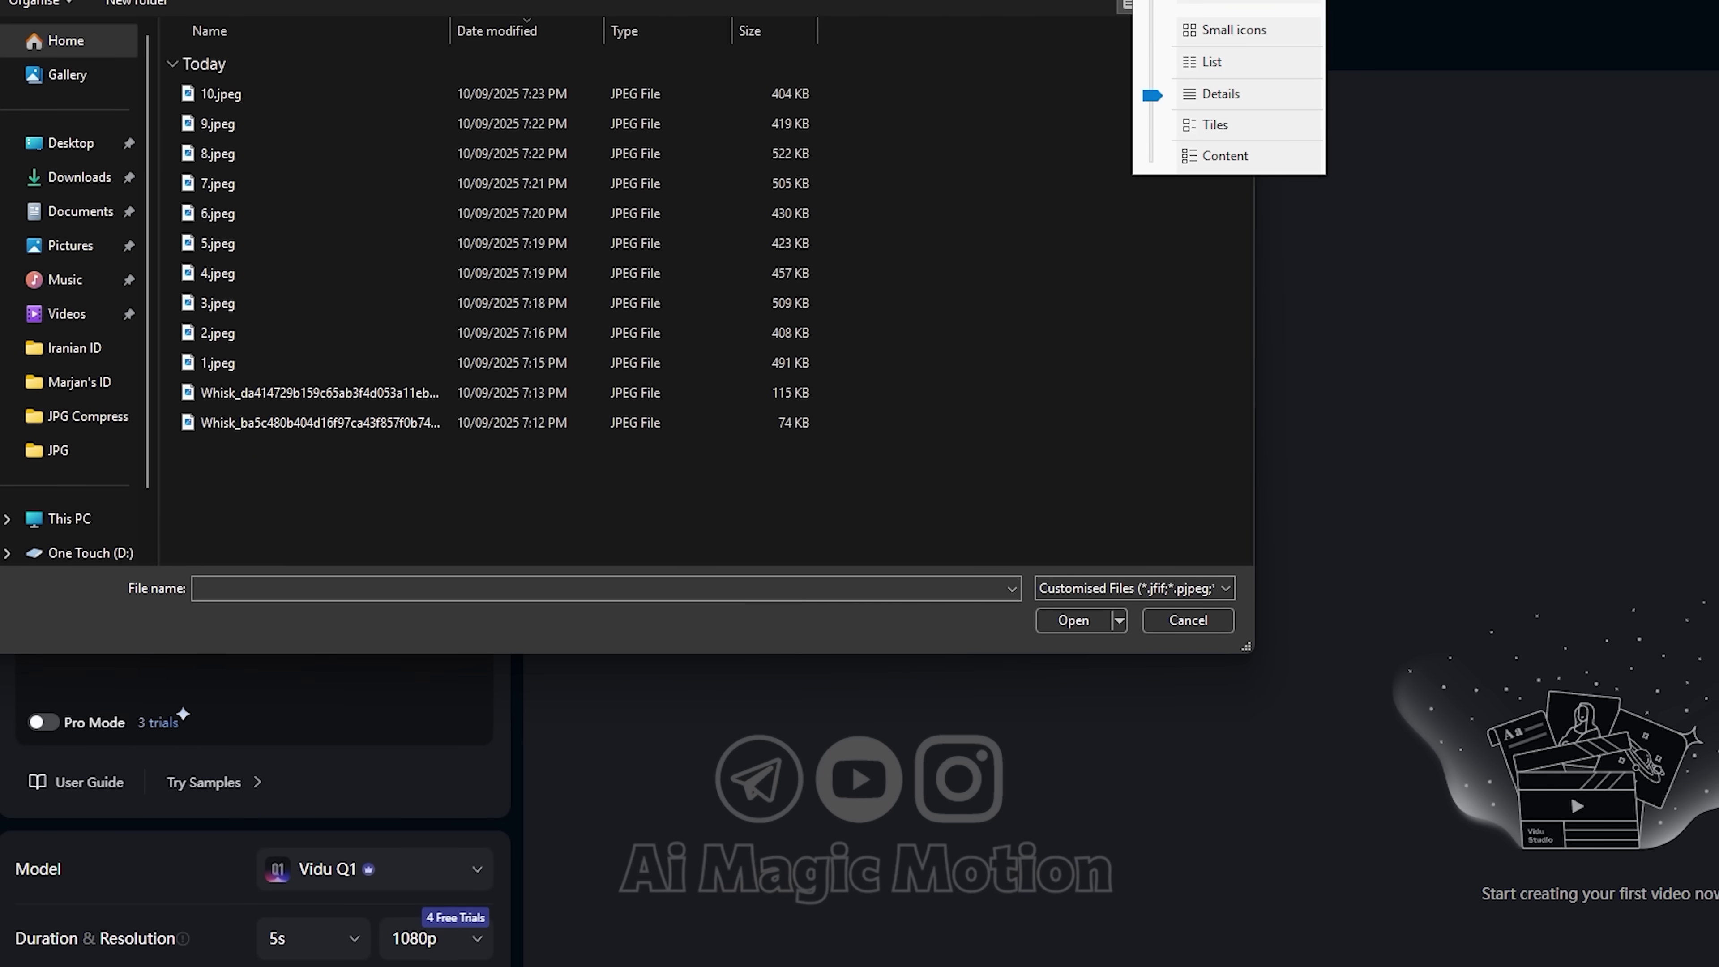
{"action": "left_click", "coordinate": [1225, 2]}
{"action": "scroll", "coordinate": [756, 205], "scroll_direction": "down", "scroll_amount": 5}
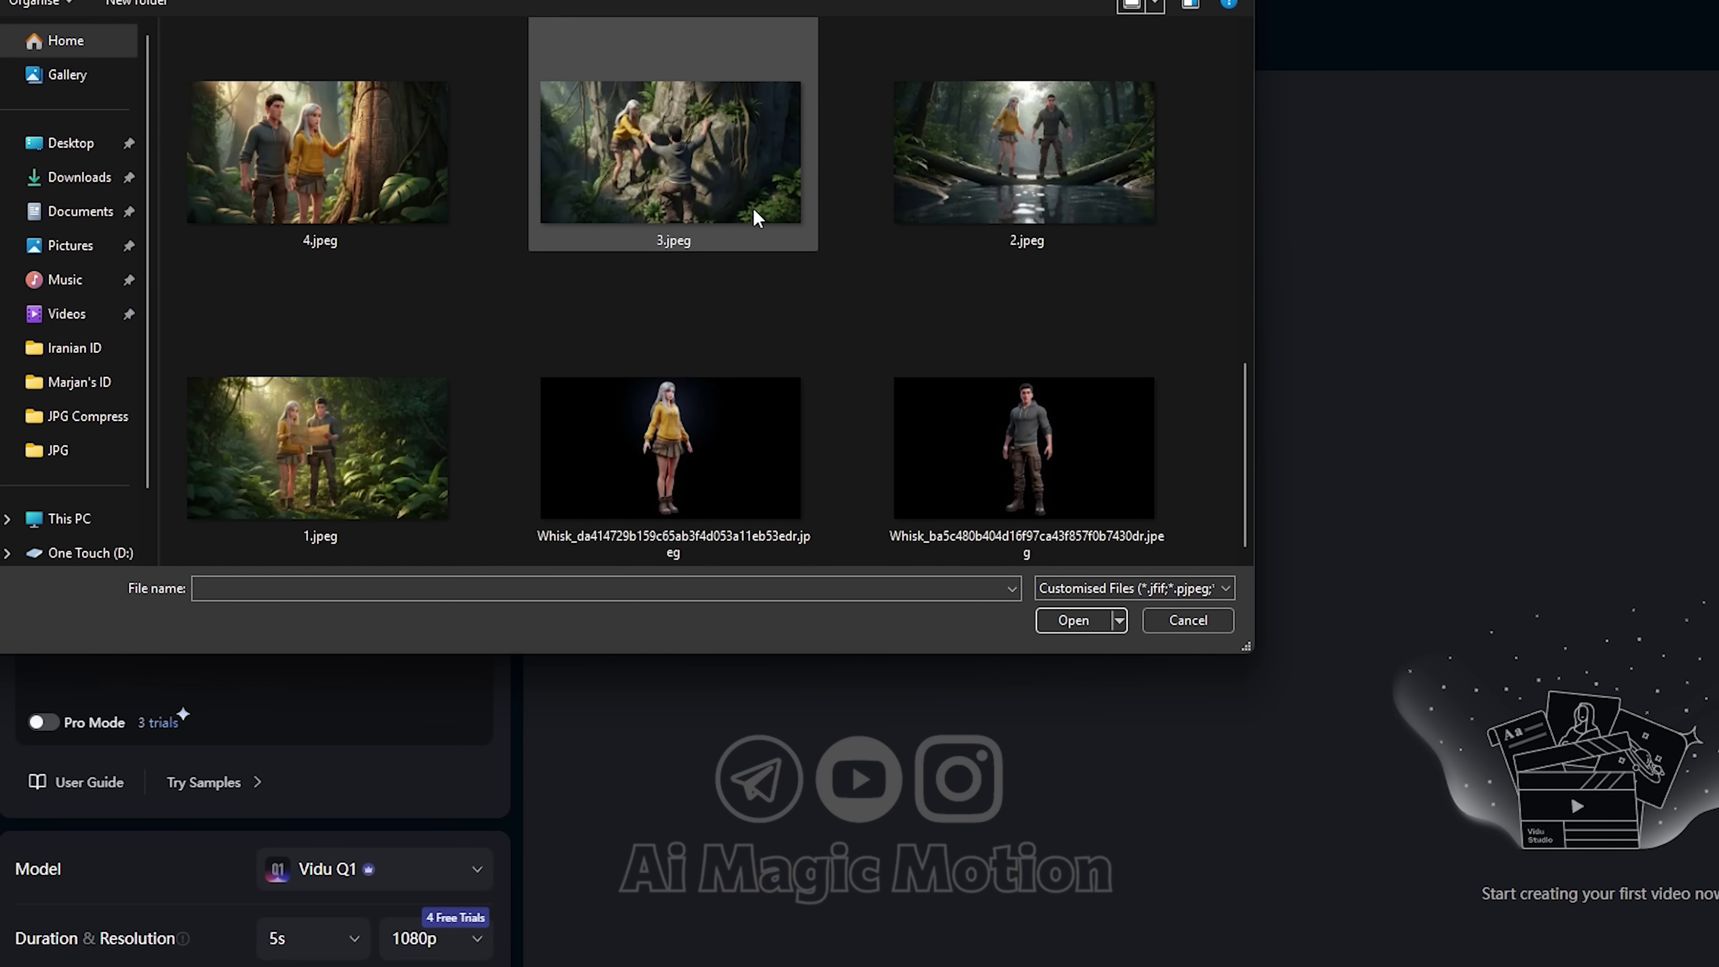
{"action": "double_click", "coordinate": [377, 520]}
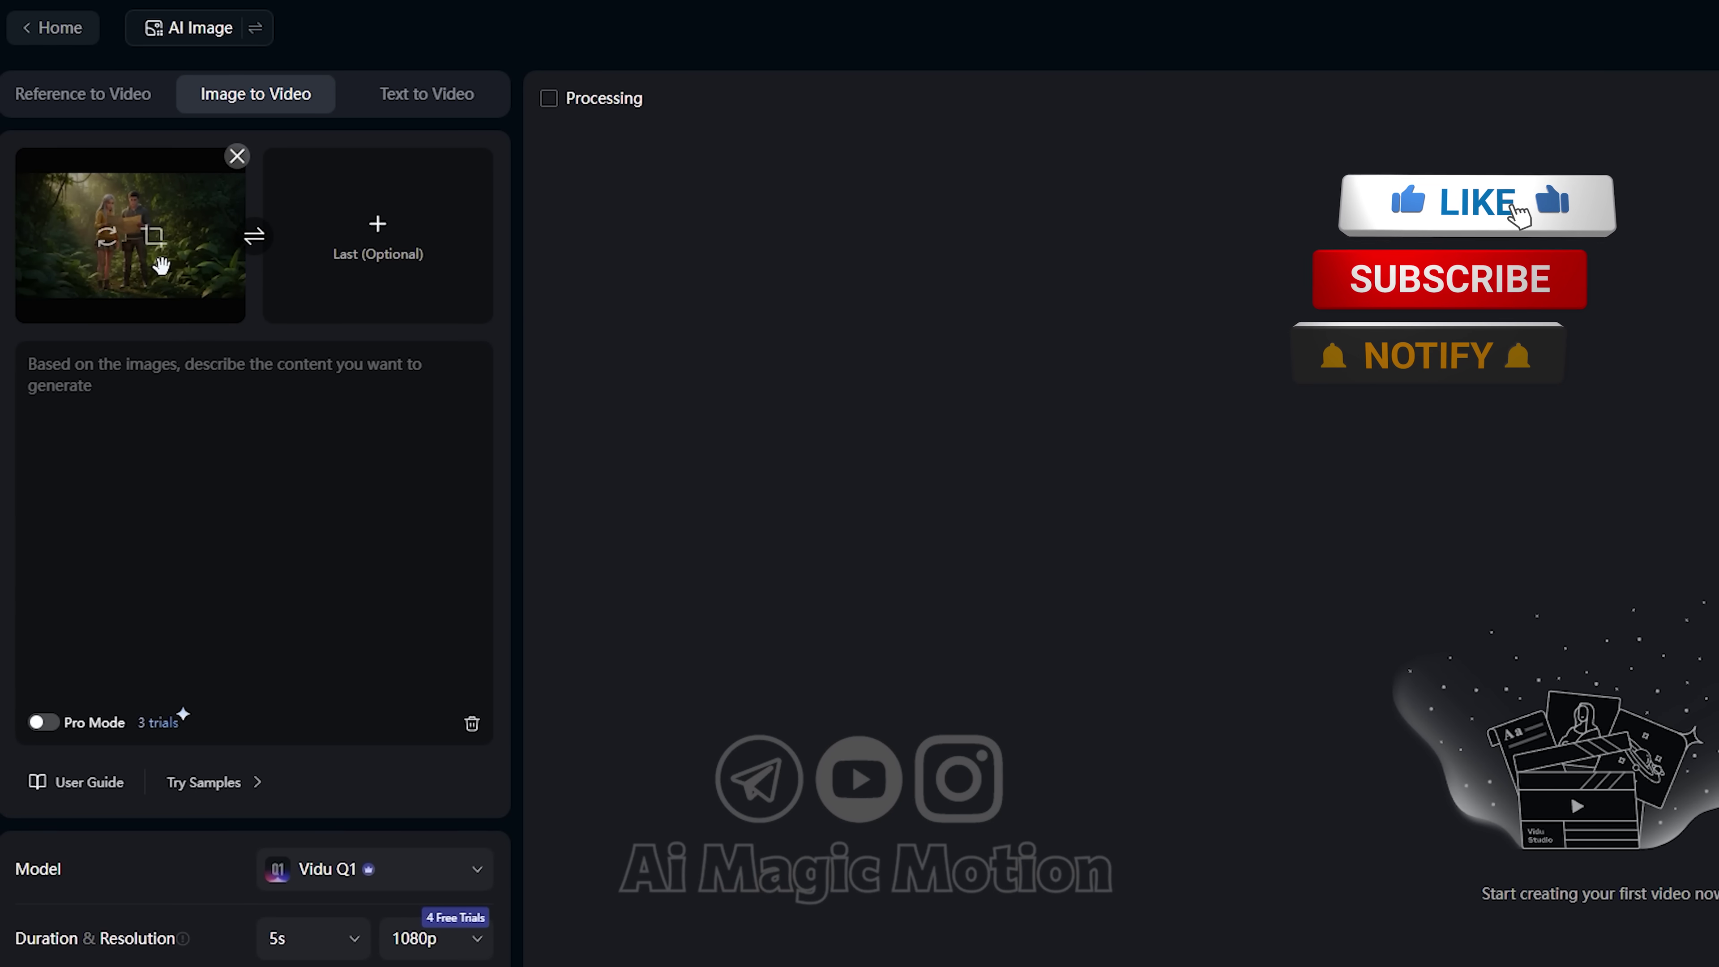
Paste the Jungle Entrance motion prompt into the description and keep the Vidu Q1 model
{"action": "right_click", "coordinate": [210, 412]}
{"action": "left_click", "coordinate": [338, 616]}
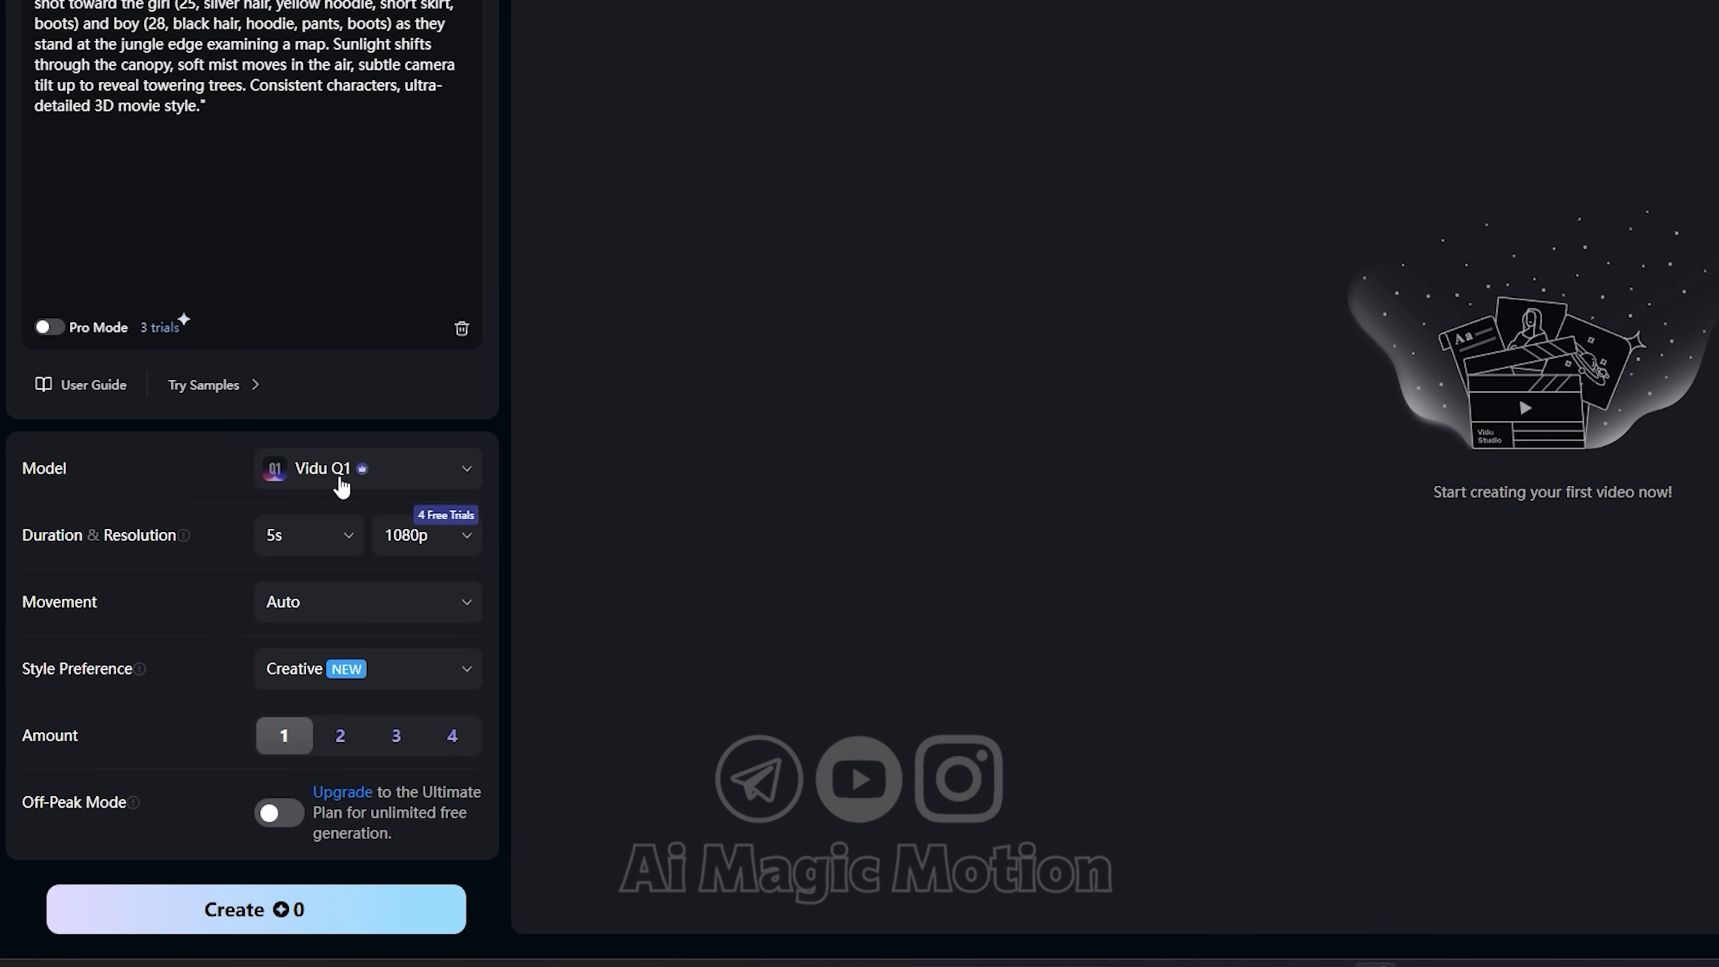
{"action": "left_click", "coordinate": [392, 472]}
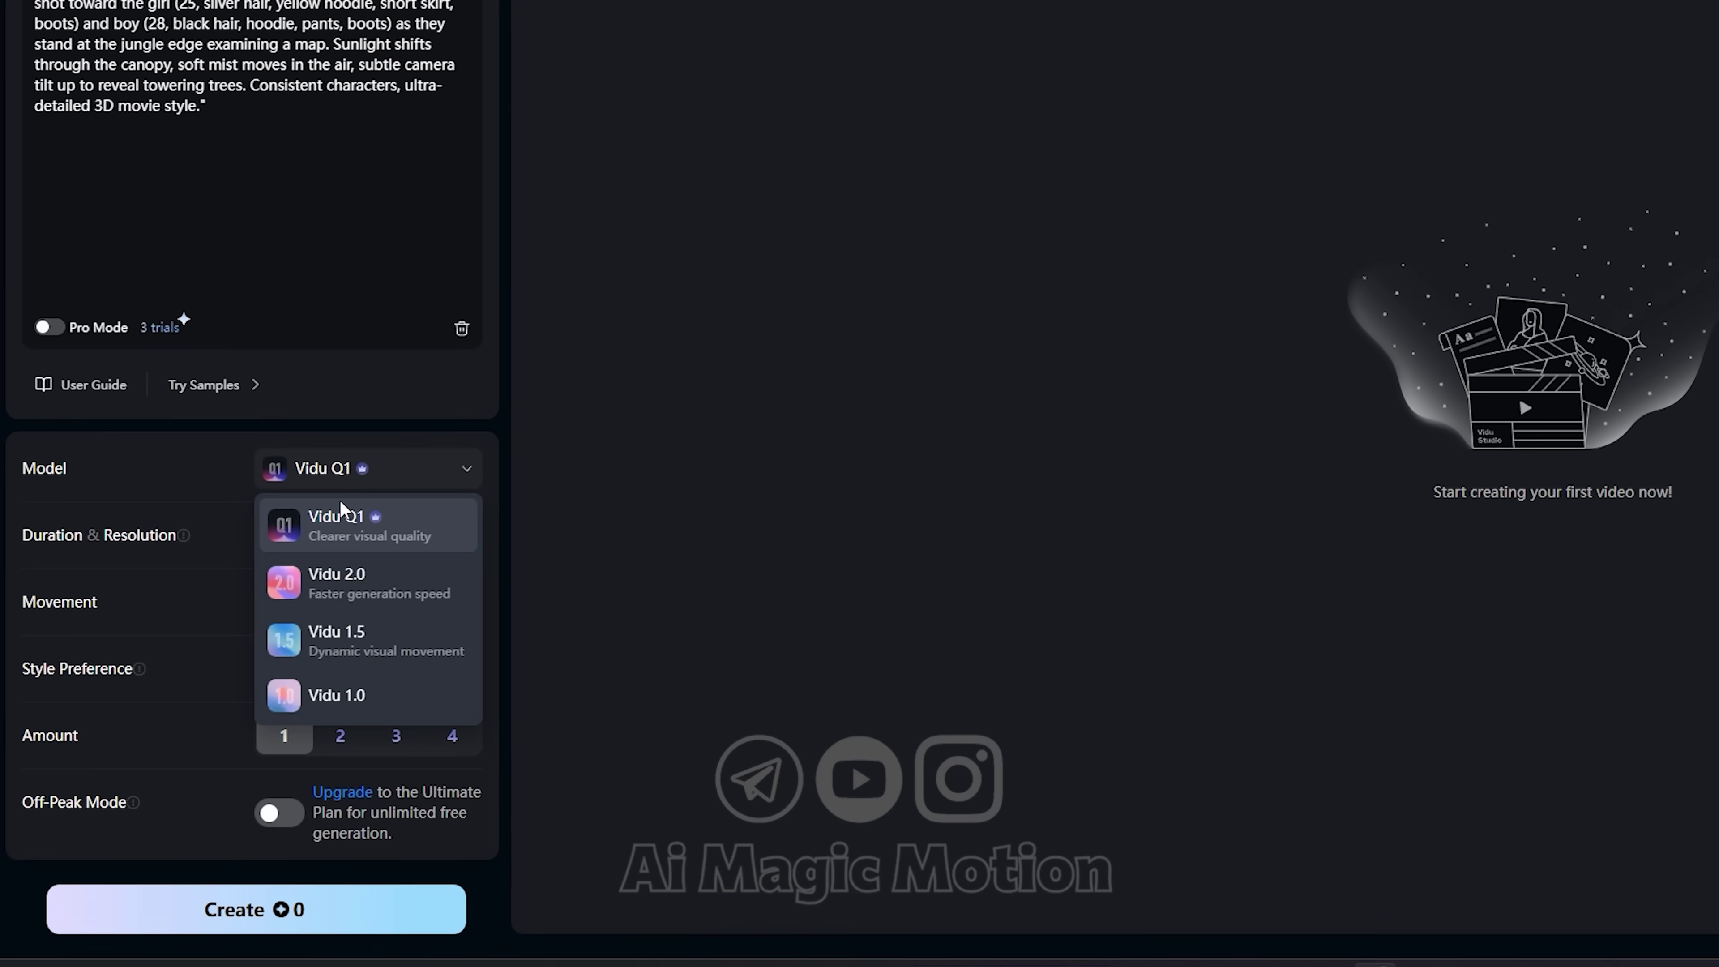
{"action": "left_click", "coordinate": [342, 534]}
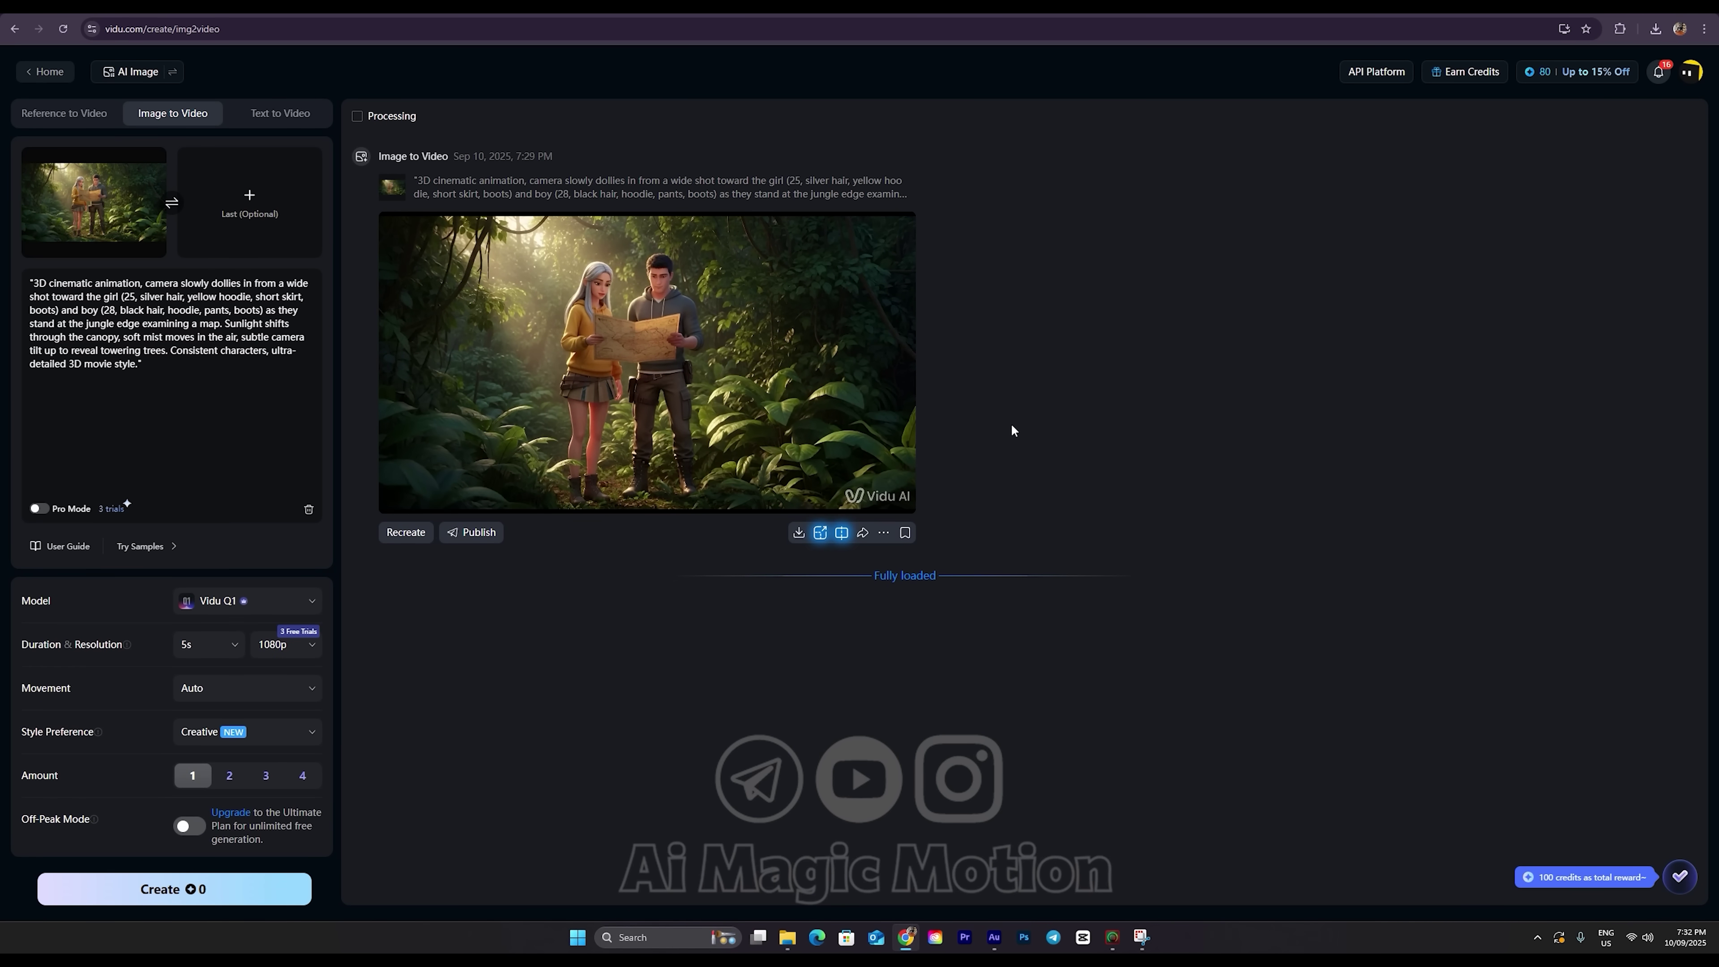
Remove the old first frame and prompt, then load 2.jpeg as the first frame
{"action": "mouse_move", "coordinate": [114, 163]}
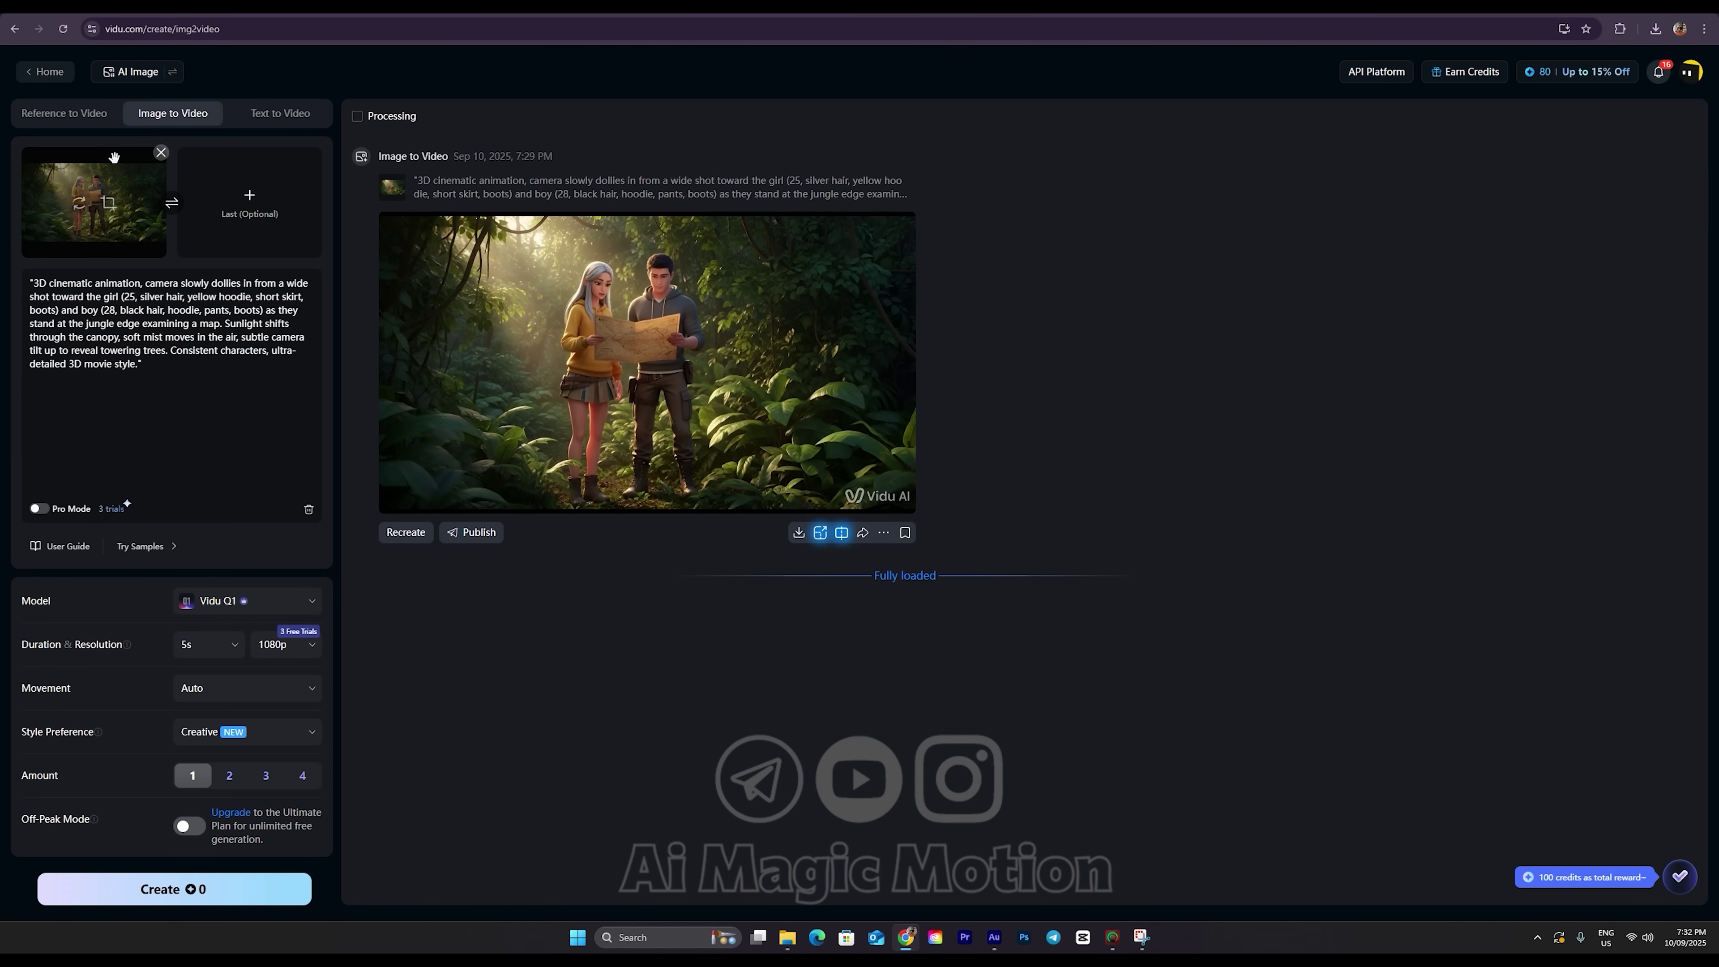
{"action": "left_click", "coordinate": [161, 153]}
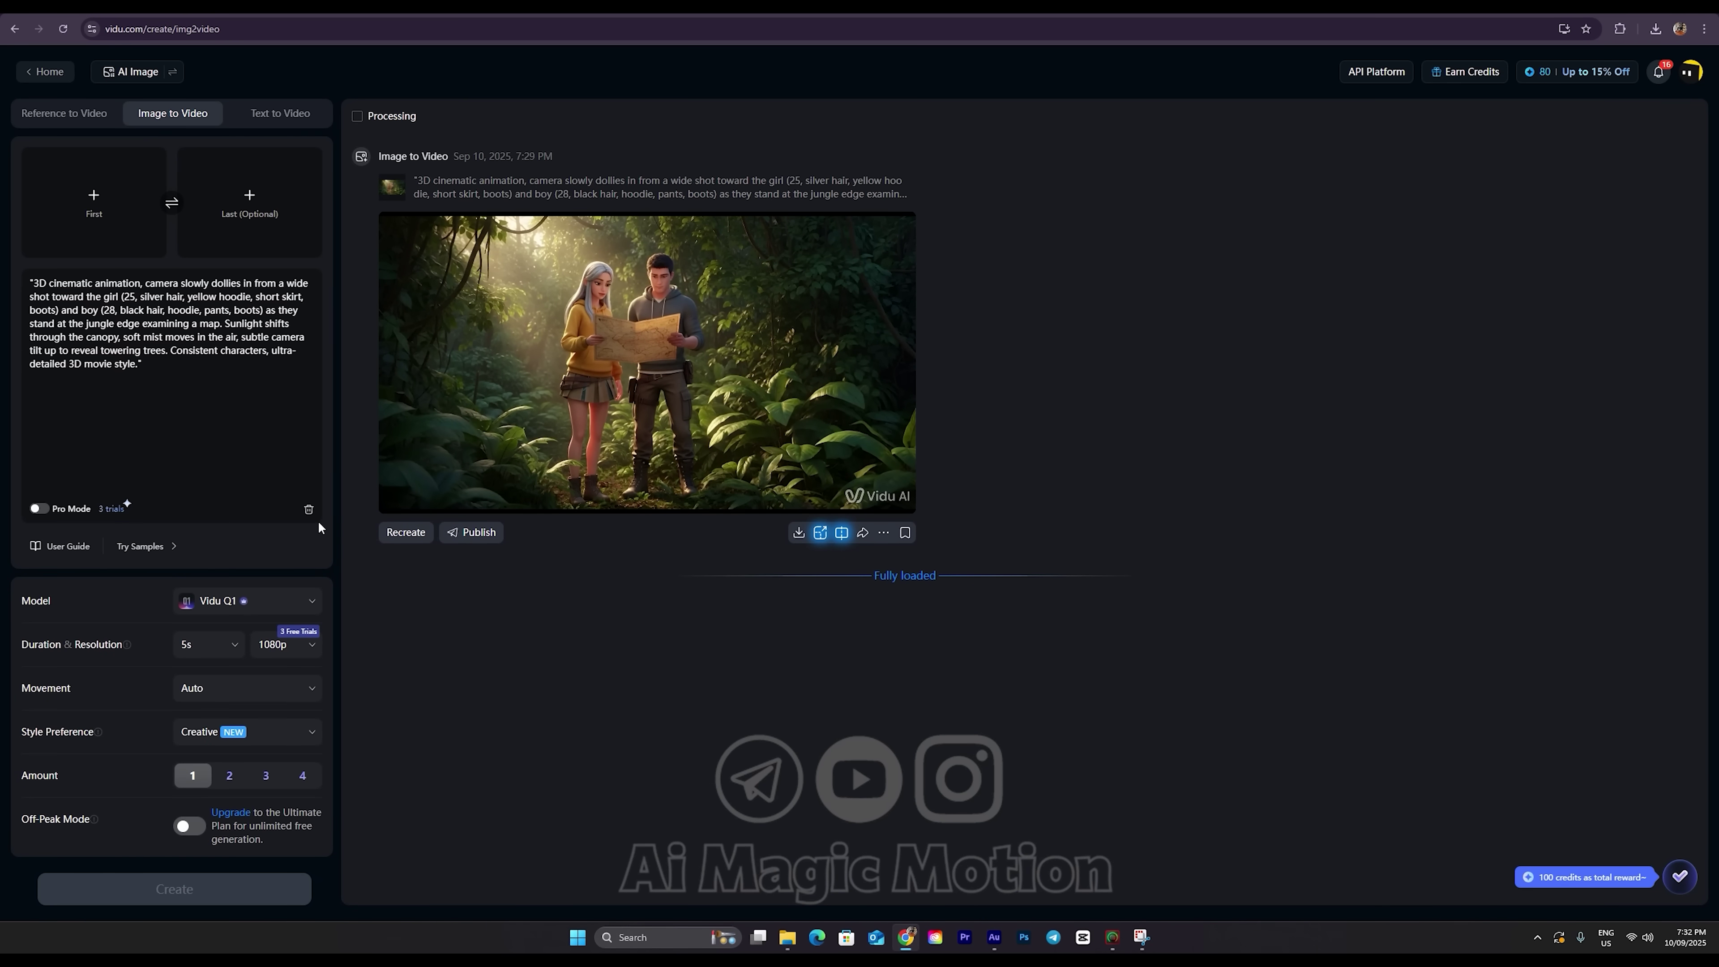
{"action": "left_click", "coordinate": [308, 509]}
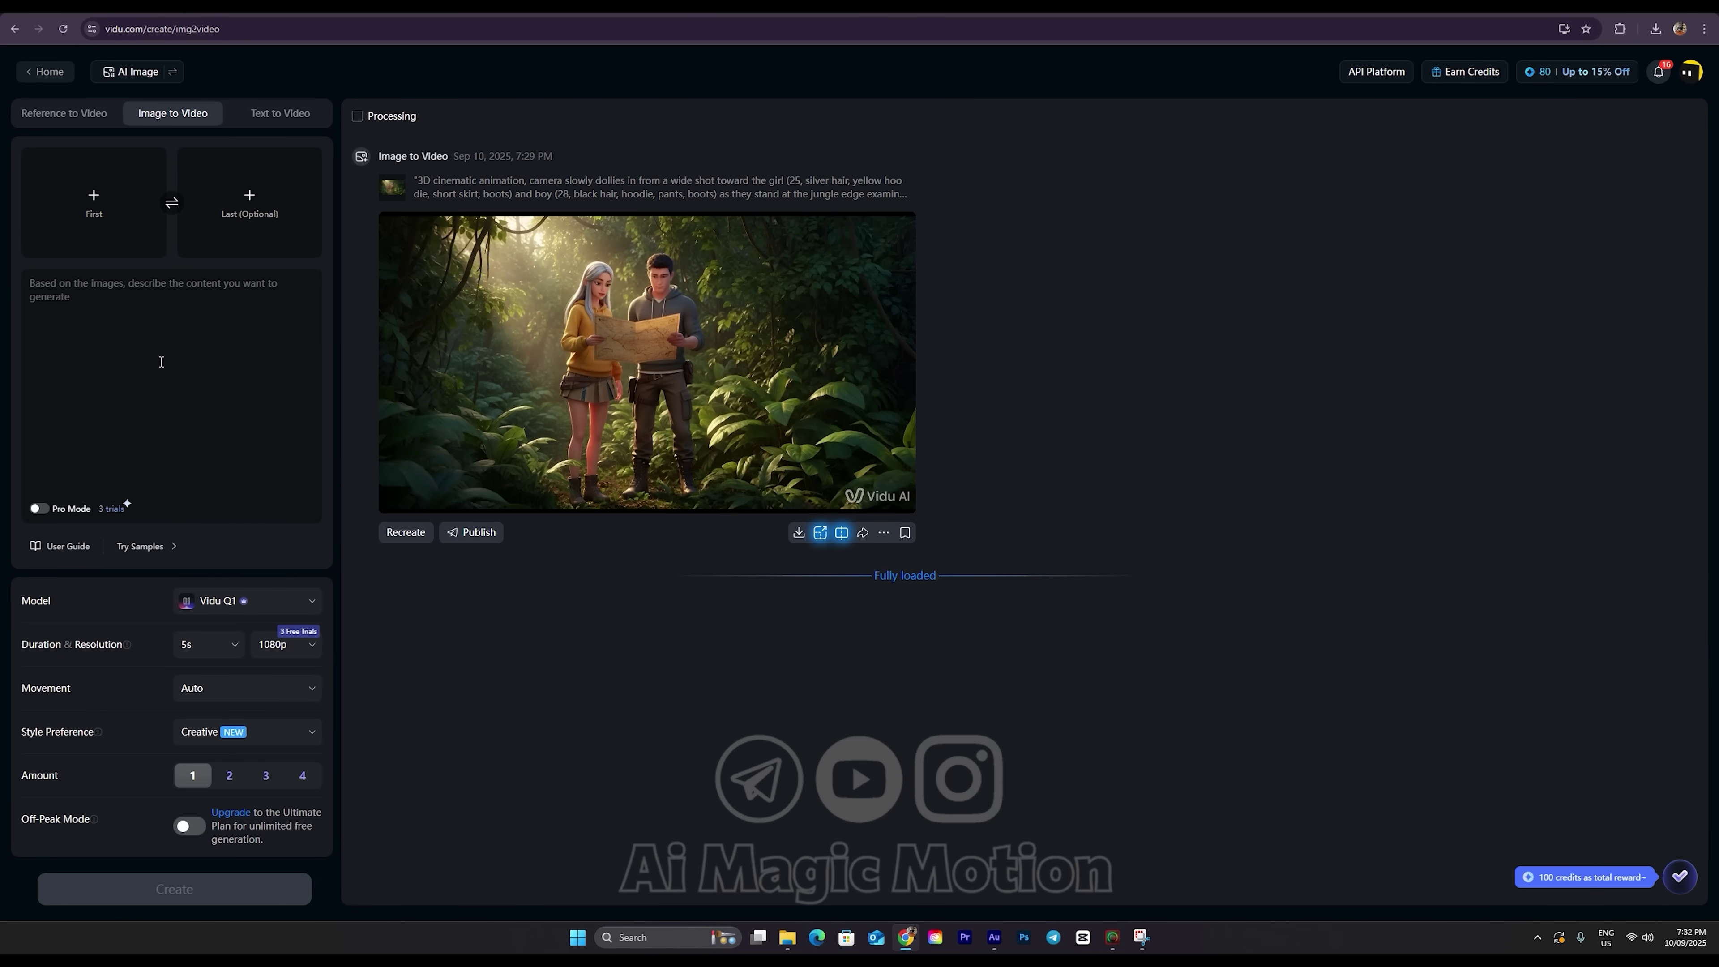
{"action": "left_click", "coordinate": [95, 196]}
{"action": "scroll", "coordinate": [190, 241], "scroll_direction": "down", "scroll_amount": 3}
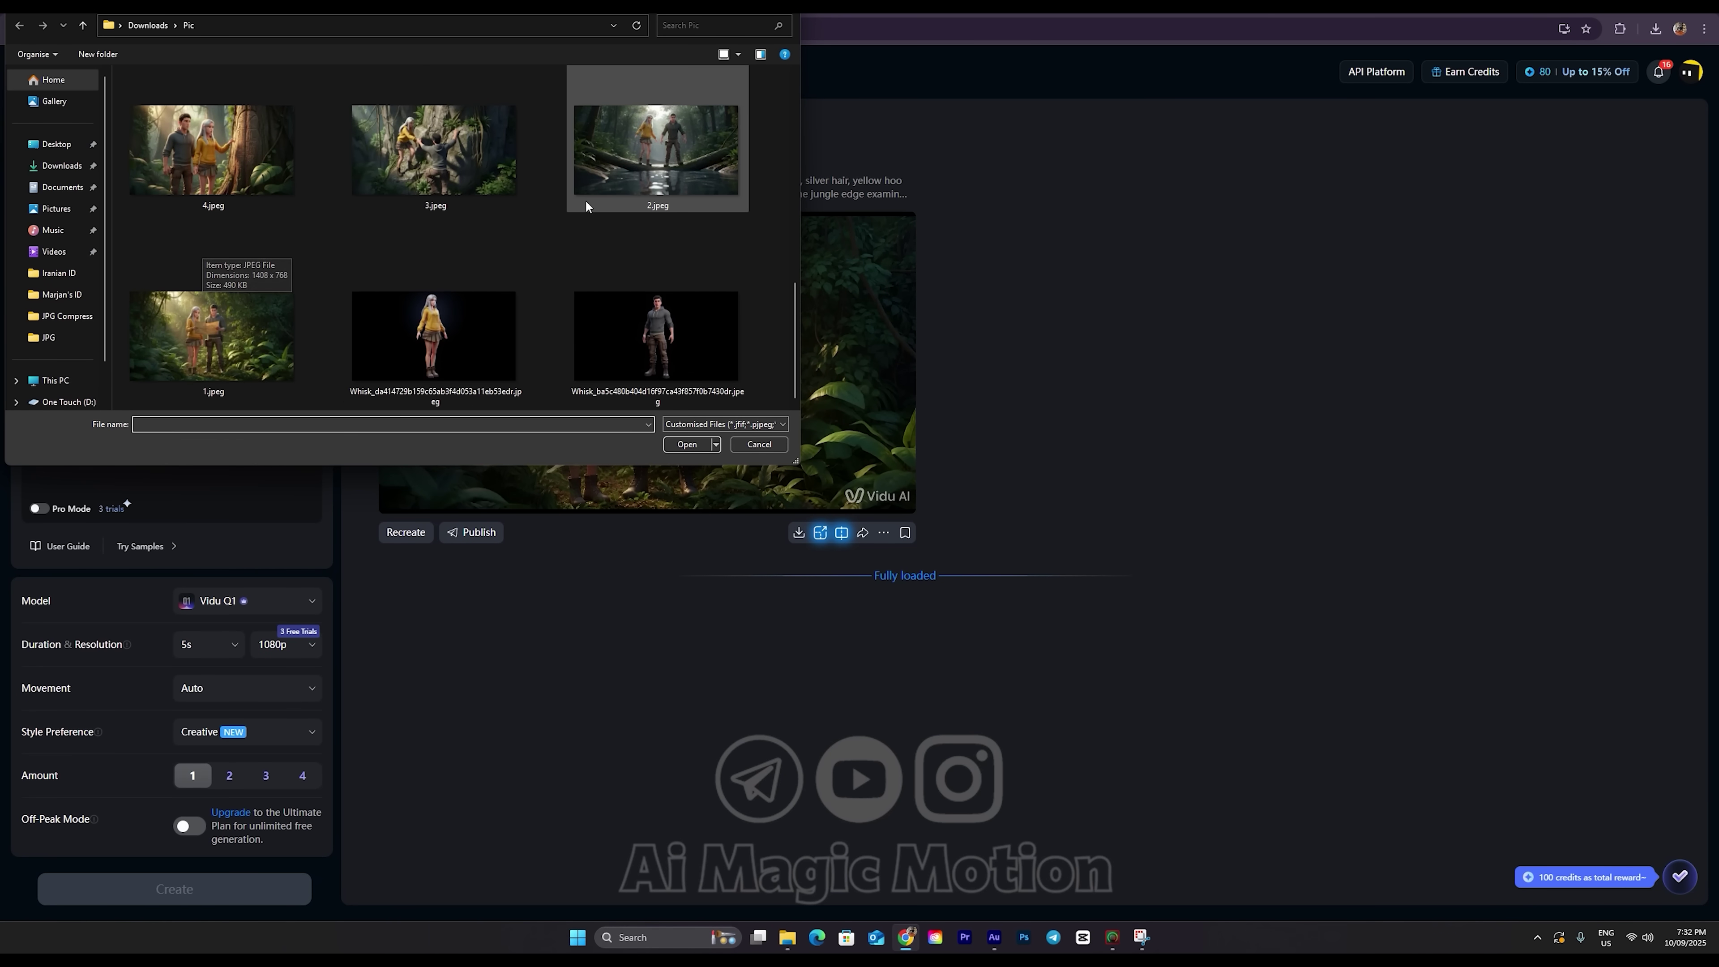
{"action": "double_click", "coordinate": [632, 156]}
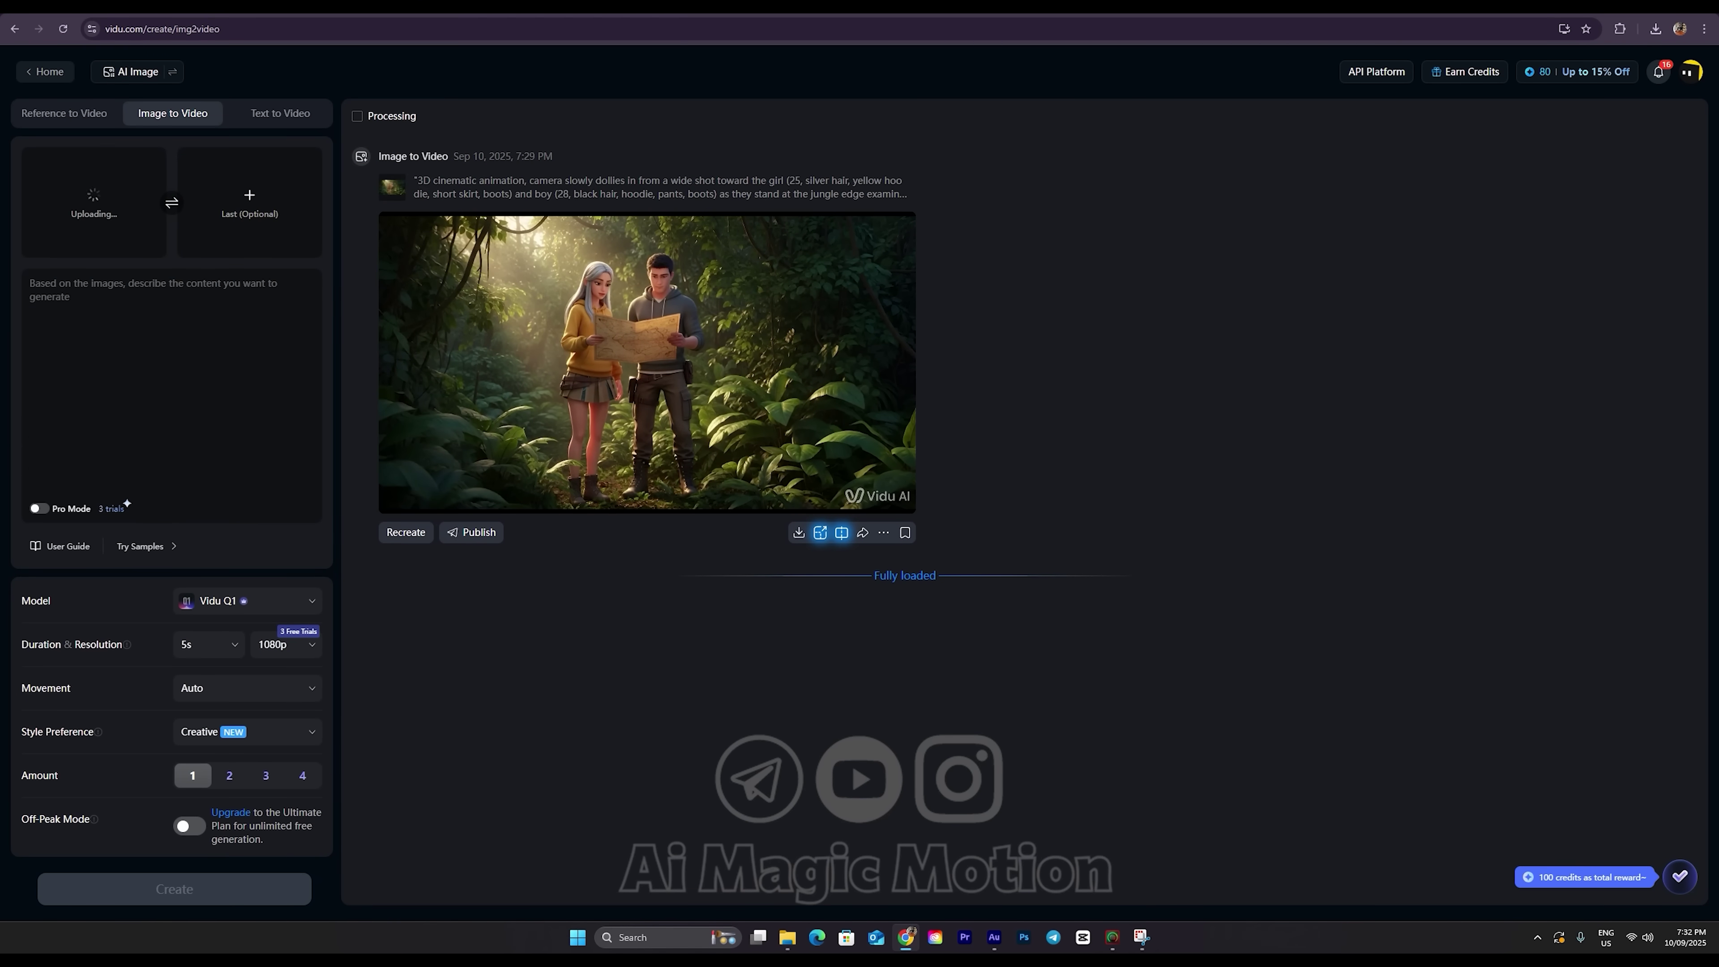
Copy the Crossing a River motion prompt from ChatGPT
{"action": "key", "text": "alt+Tab"}
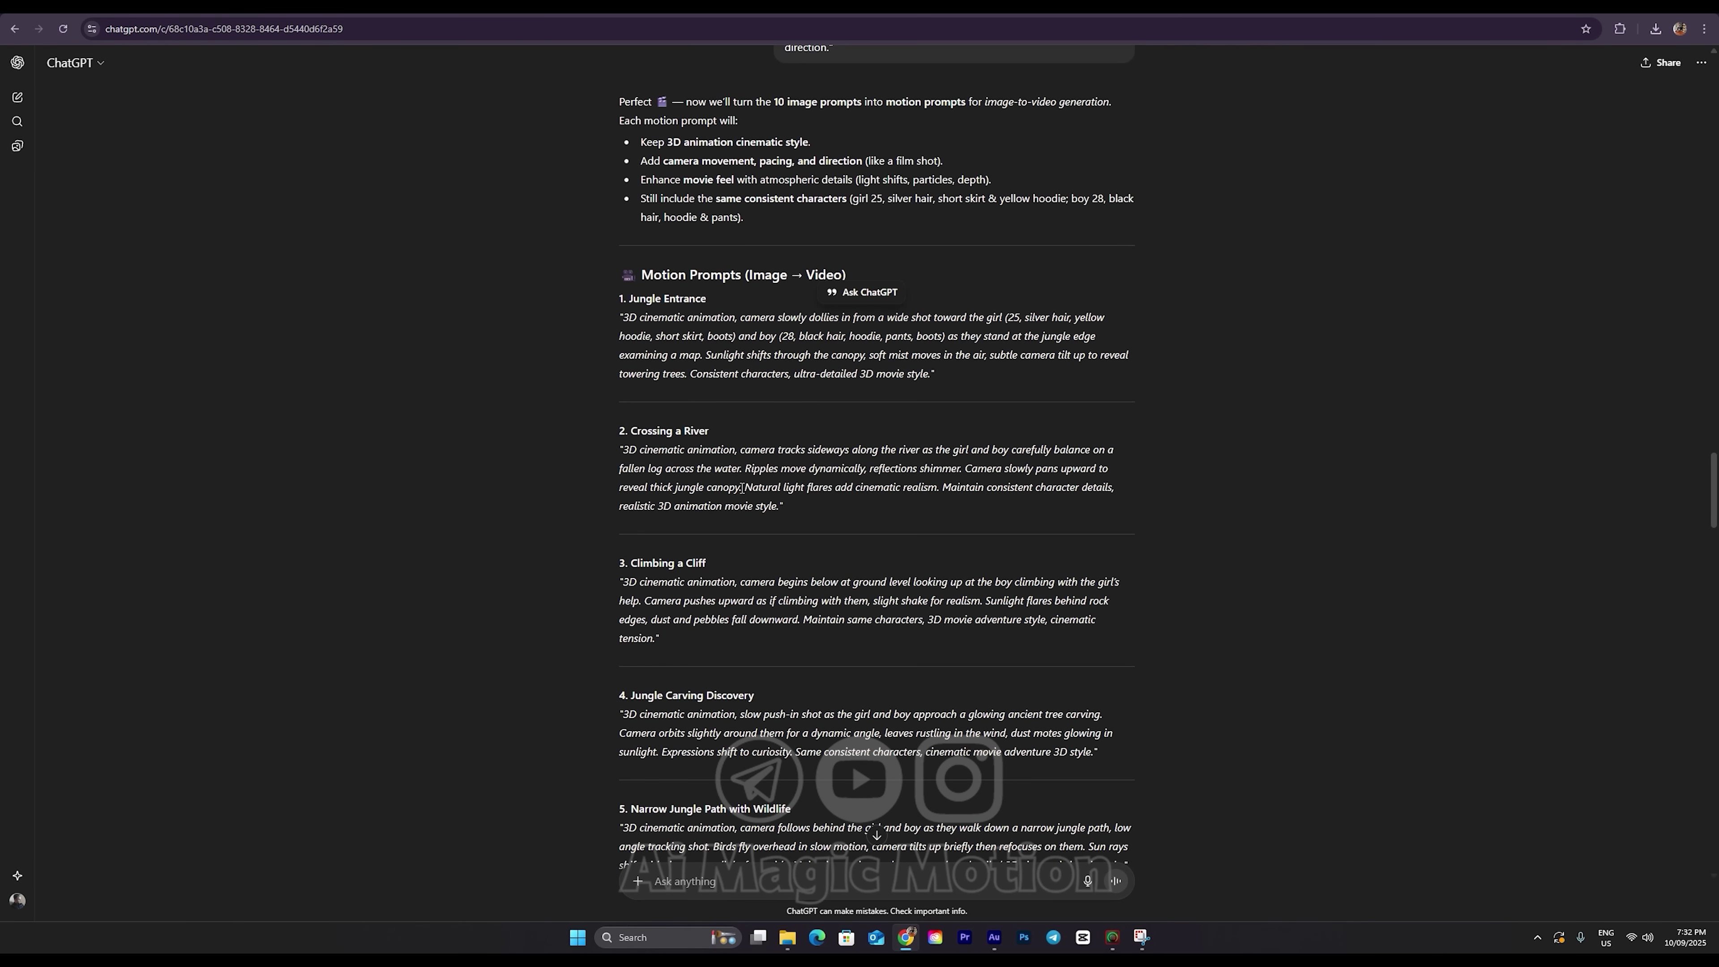
{"action": "triple_click", "coordinate": [745, 493]}
{"action": "key", "text": "ctrl+c"}
{"action": "right_click", "coordinate": [739, 488]}
{"action": "left_click", "coordinate": [773, 505]}
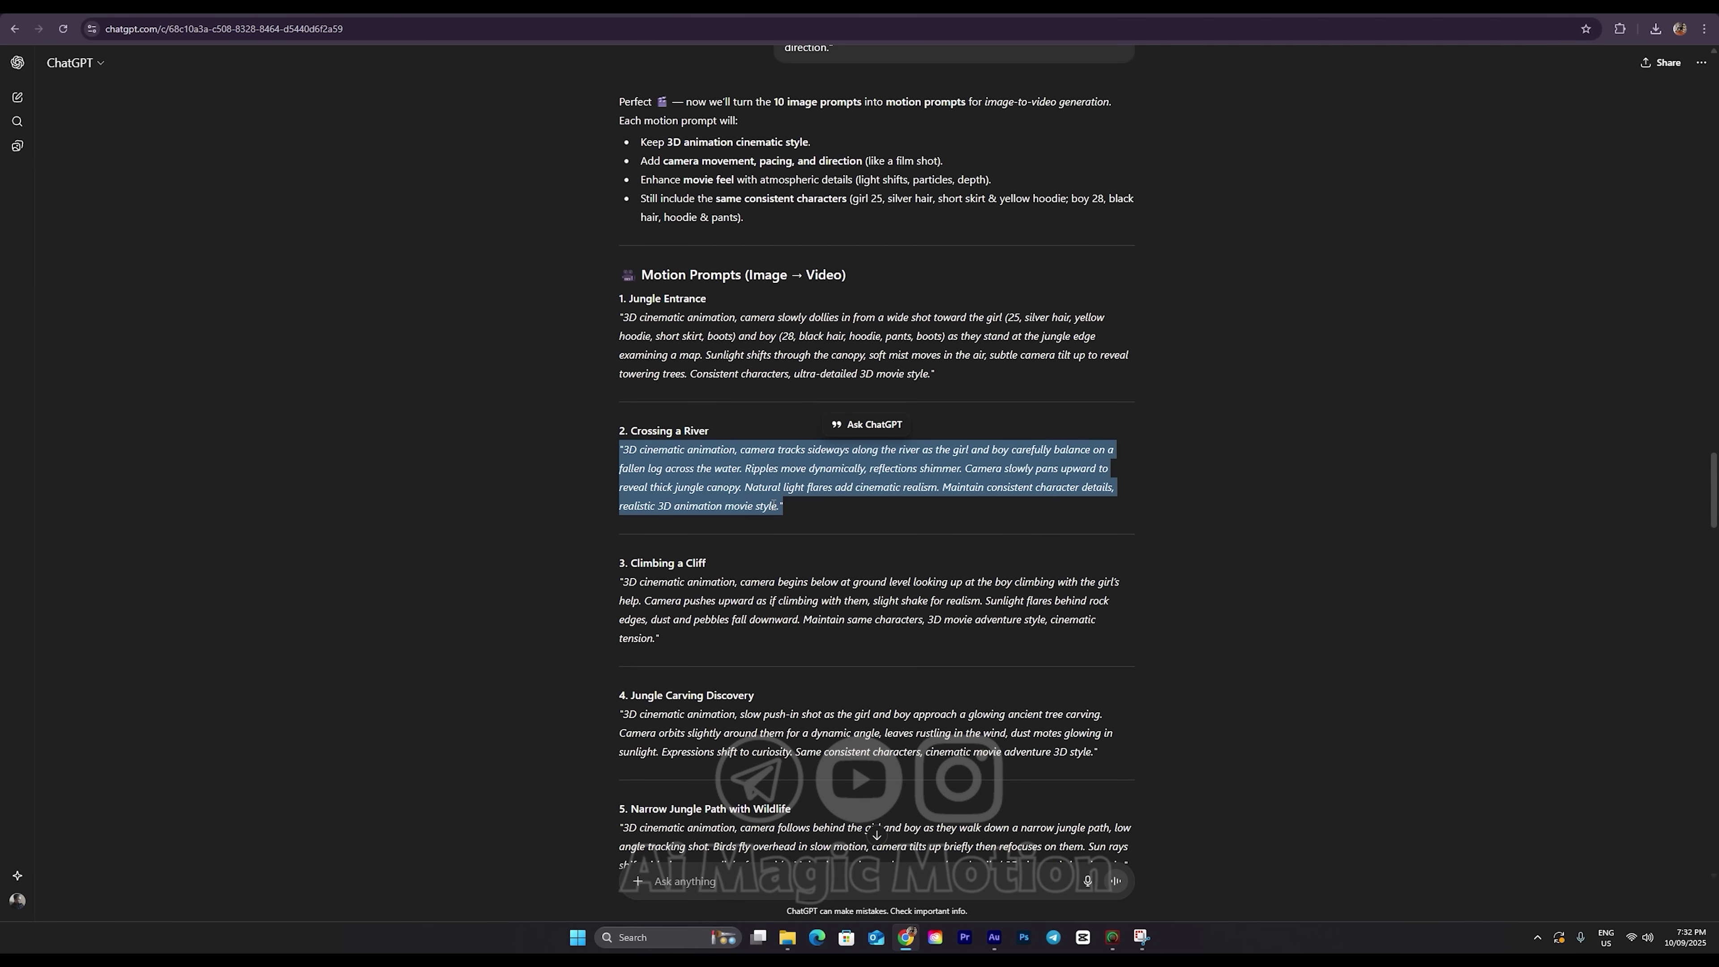
{"action": "key", "text": "alt+Tab"}
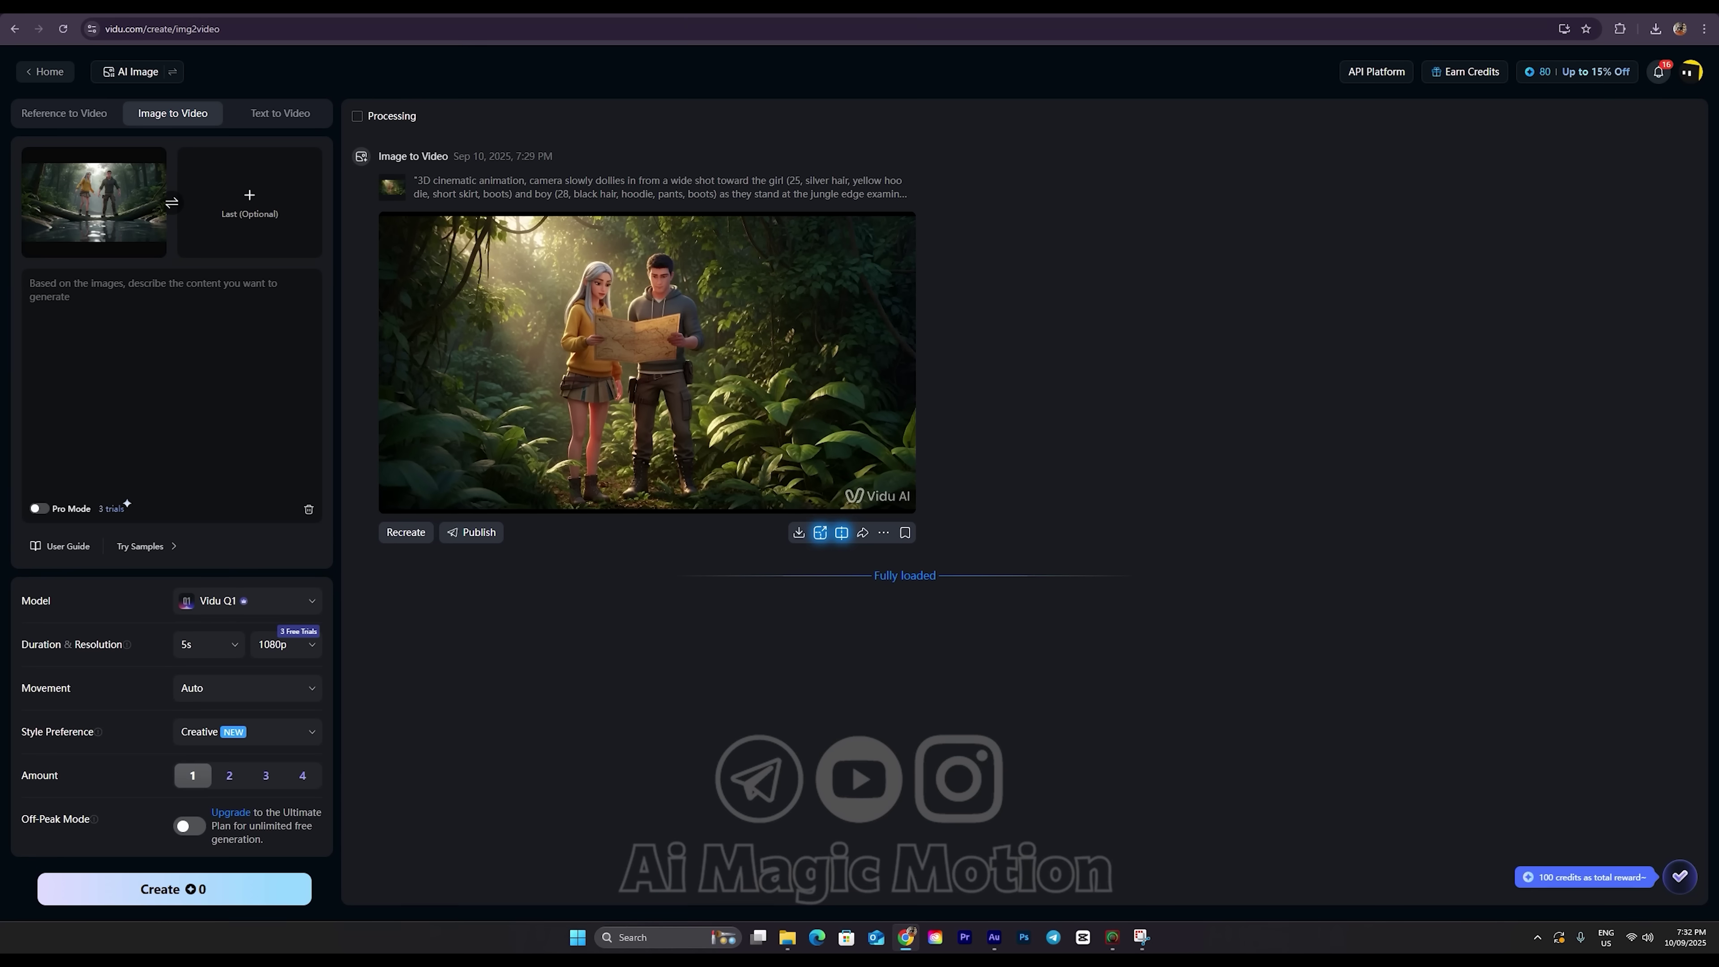
Paste the Crossing a River prompt and play the resulting log-balancing clip full screen
{"action": "right_click", "coordinate": [214, 302]}
{"action": "left_click", "coordinate": [263, 426]}
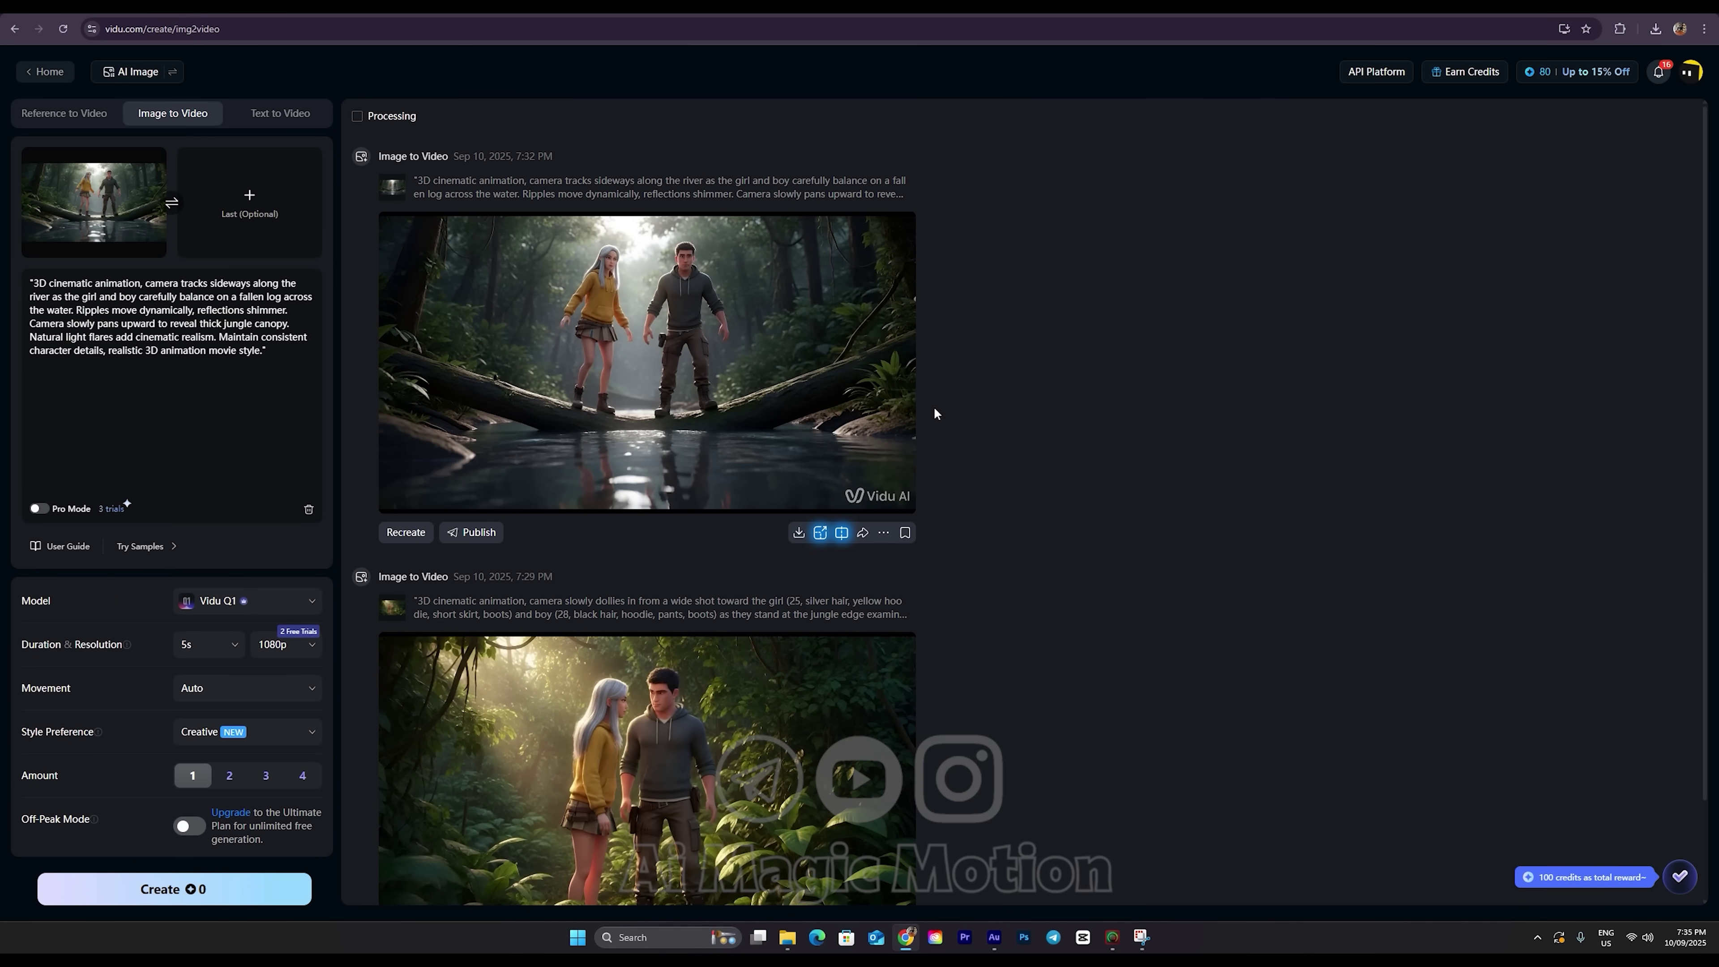
{"action": "mouse_move", "coordinate": [882, 461]}
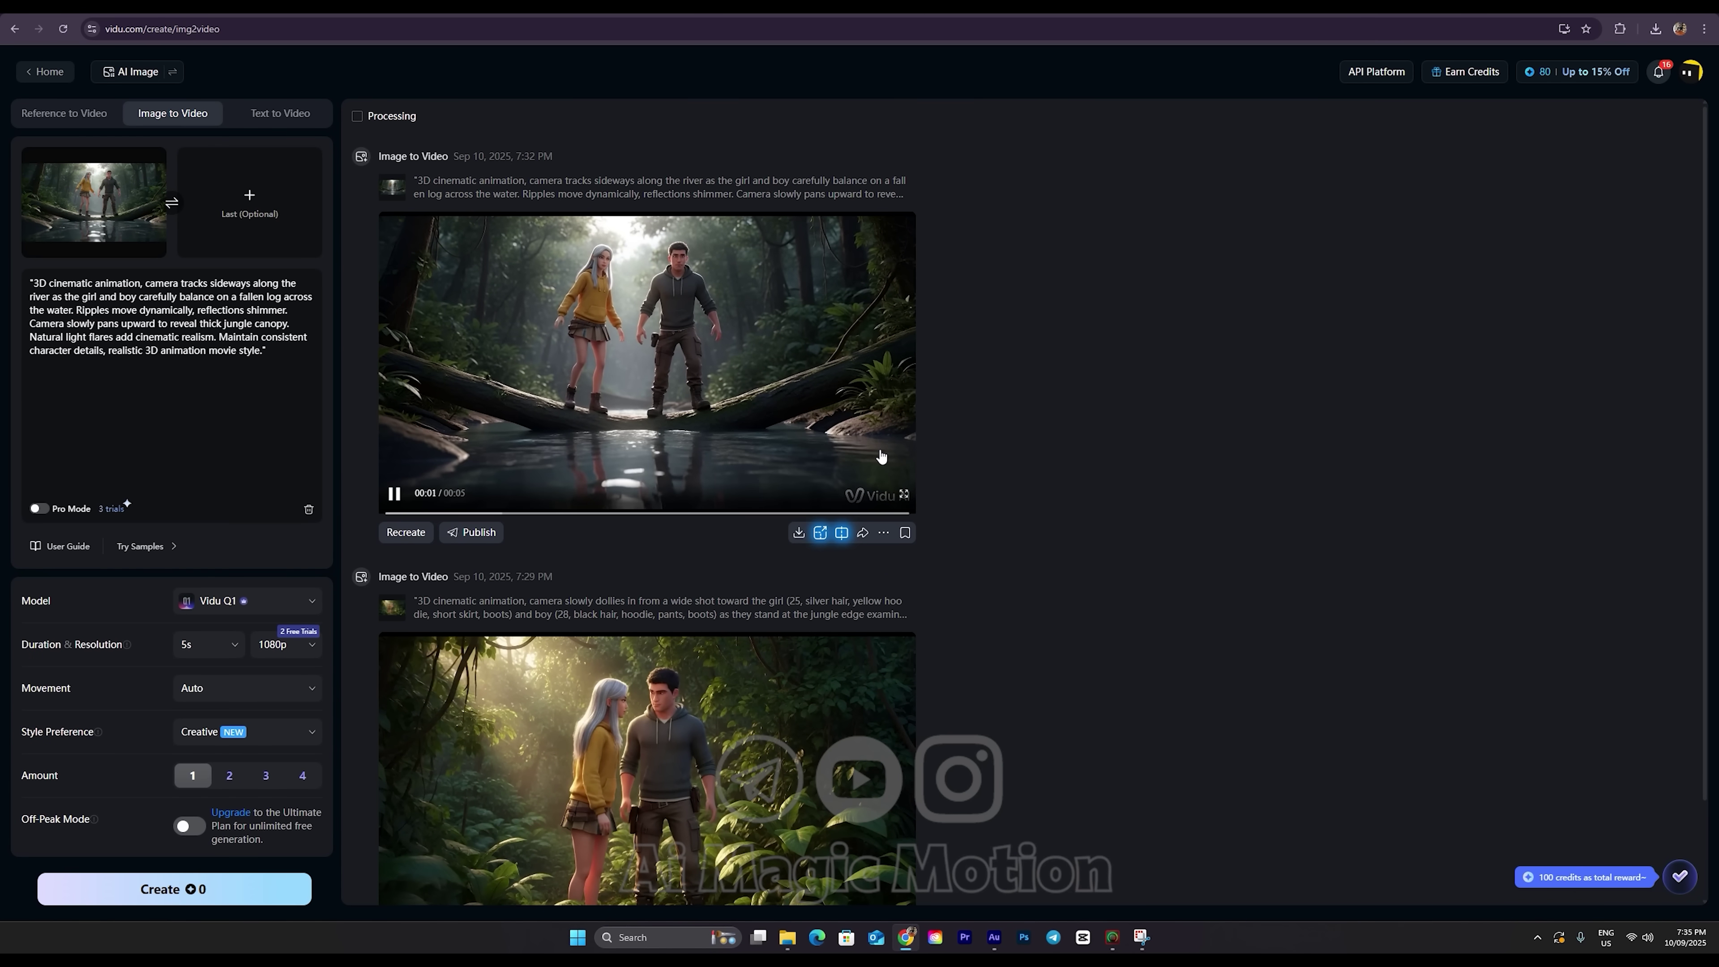
{"action": "left_click", "coordinate": [904, 495]}
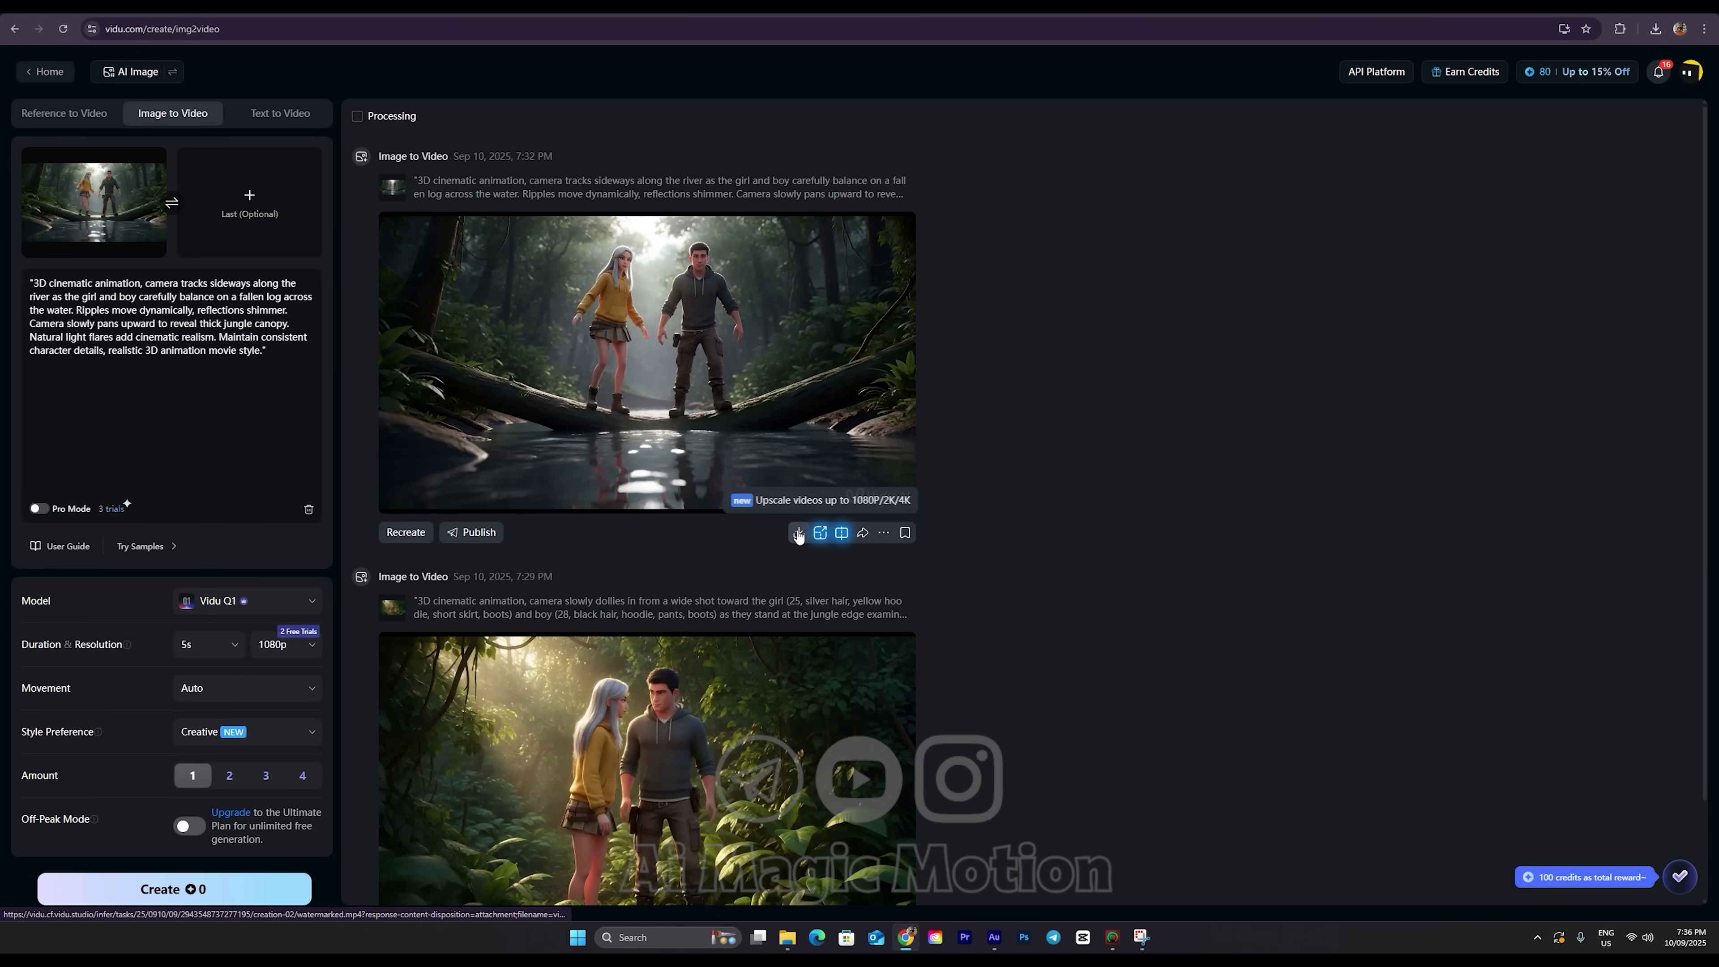
Download the Crossing a River clip and the earlier Jungle Entrance clip as MP4s
{"action": "left_click", "coordinate": [871, 515]}
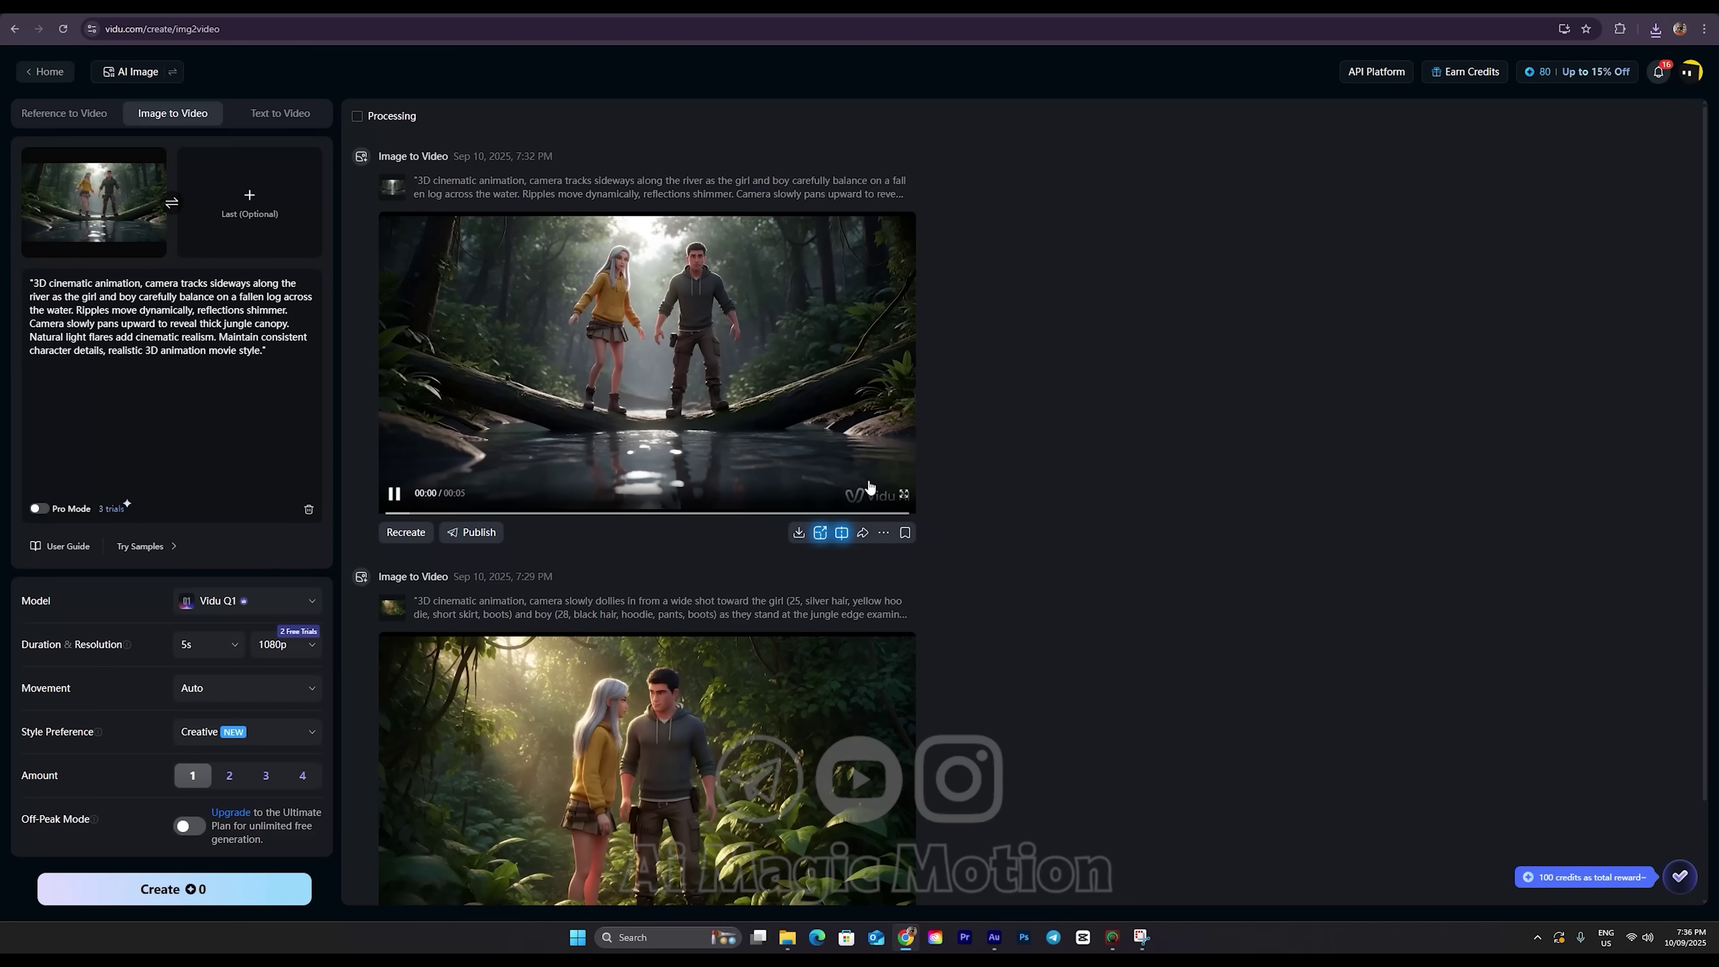
{"action": "left_click", "coordinate": [903, 494]}
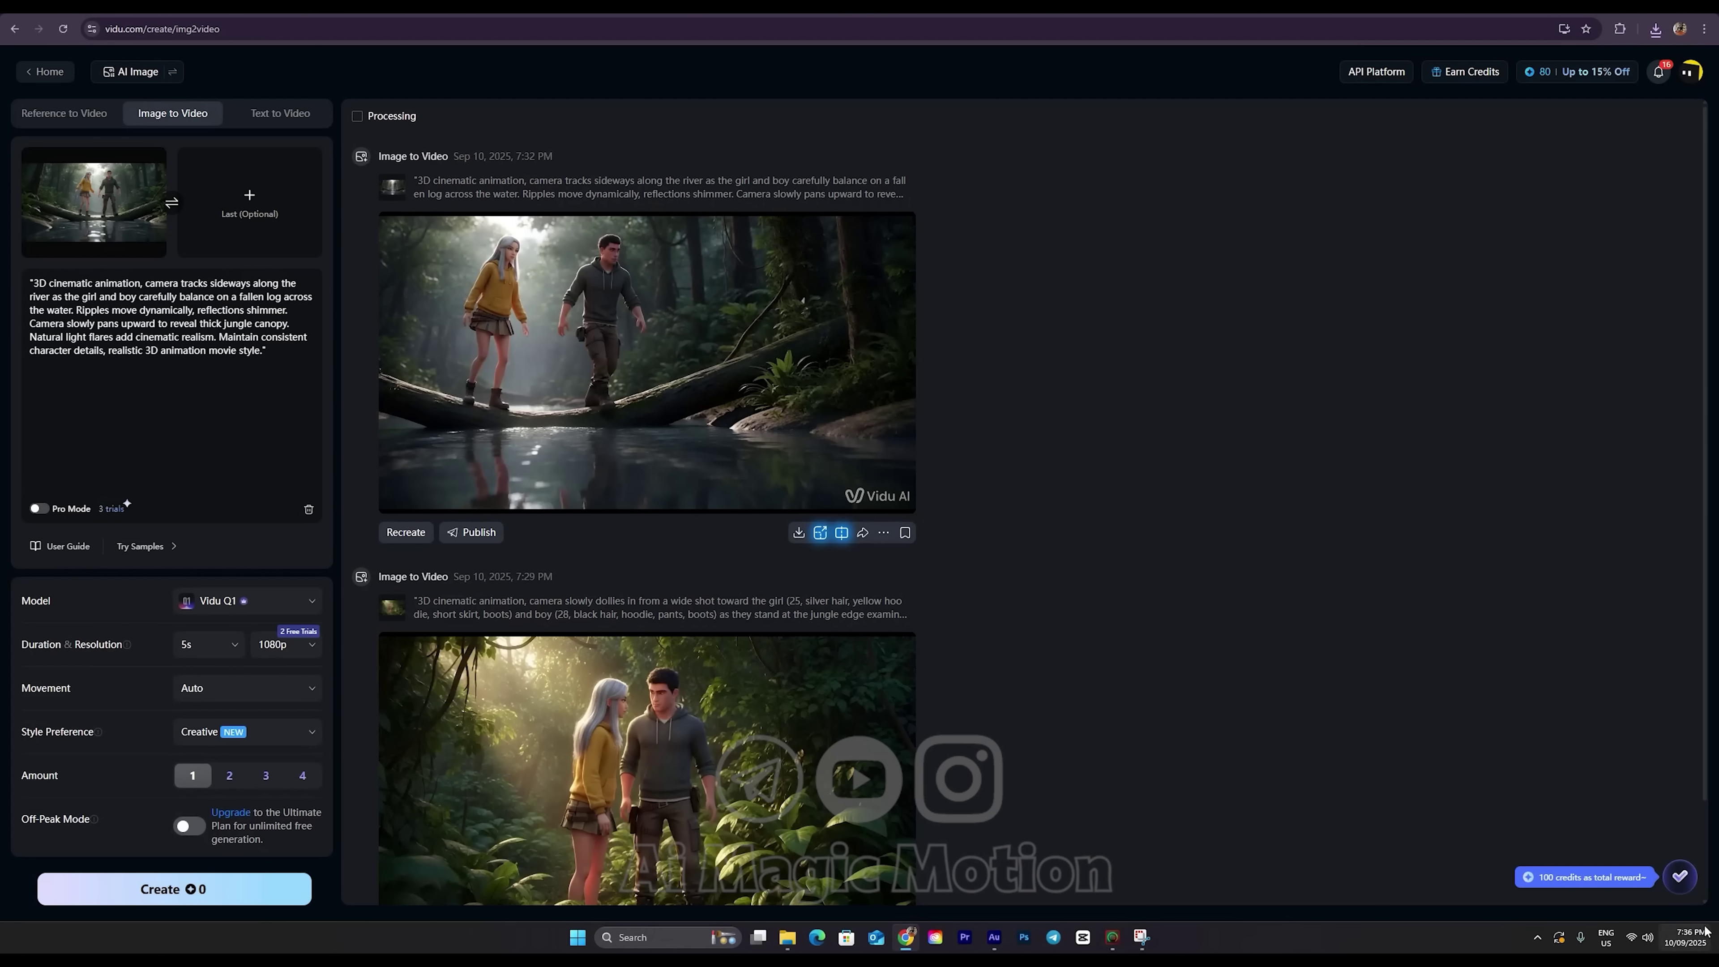
{"action": "scroll", "coordinate": [806, 840], "scroll_direction": "down", "scroll_amount": 2}
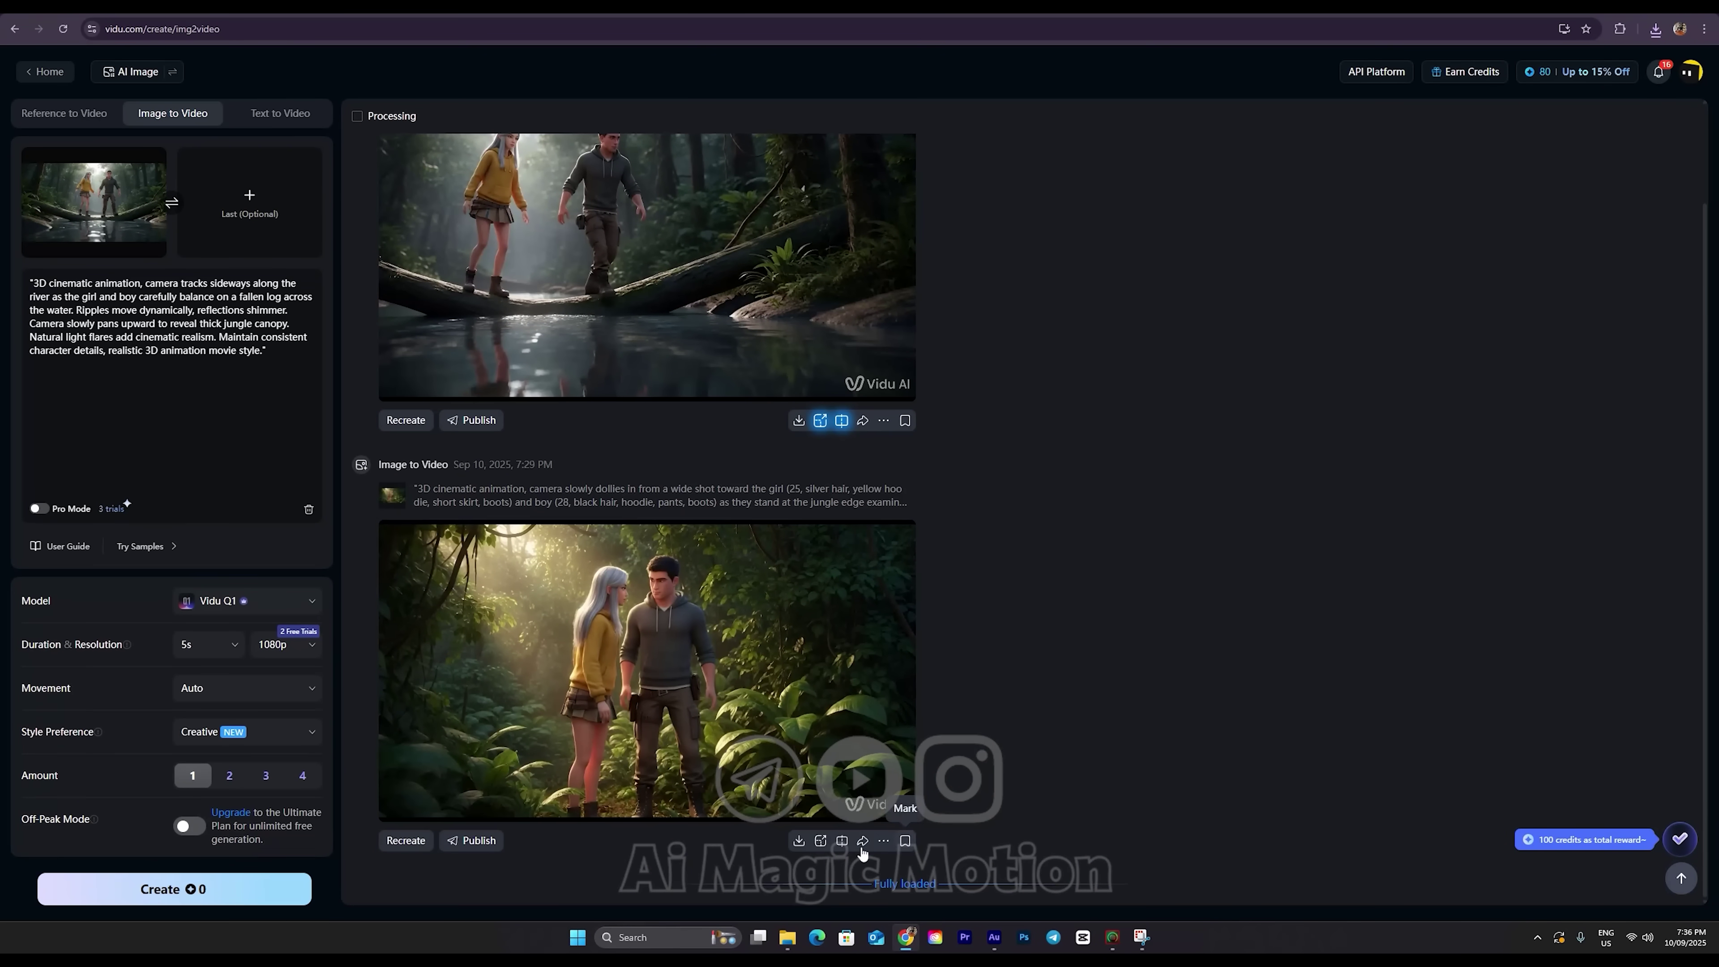
{"action": "left_click", "coordinate": [800, 841]}
{"action": "scroll", "coordinate": [1178, 752], "scroll_direction": "up", "scroll_amount": 2}
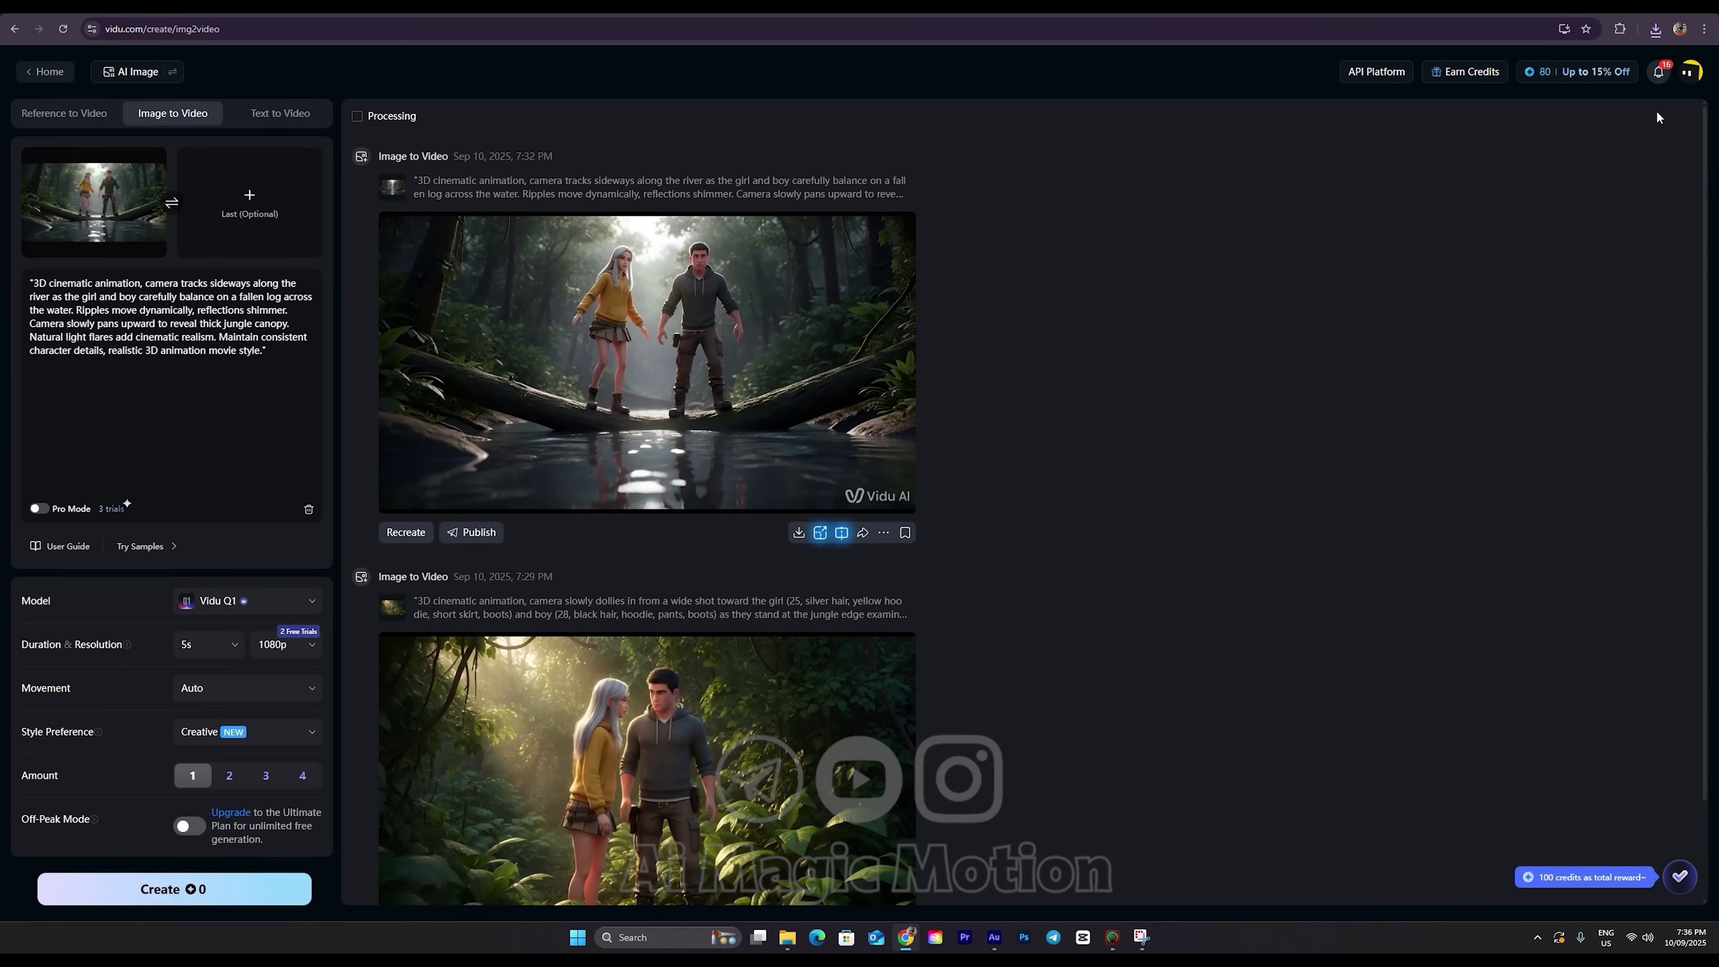
Log out of the Vidu account and start signing in again with Continue with Email
{"action": "left_click", "coordinate": [1706, 72]}
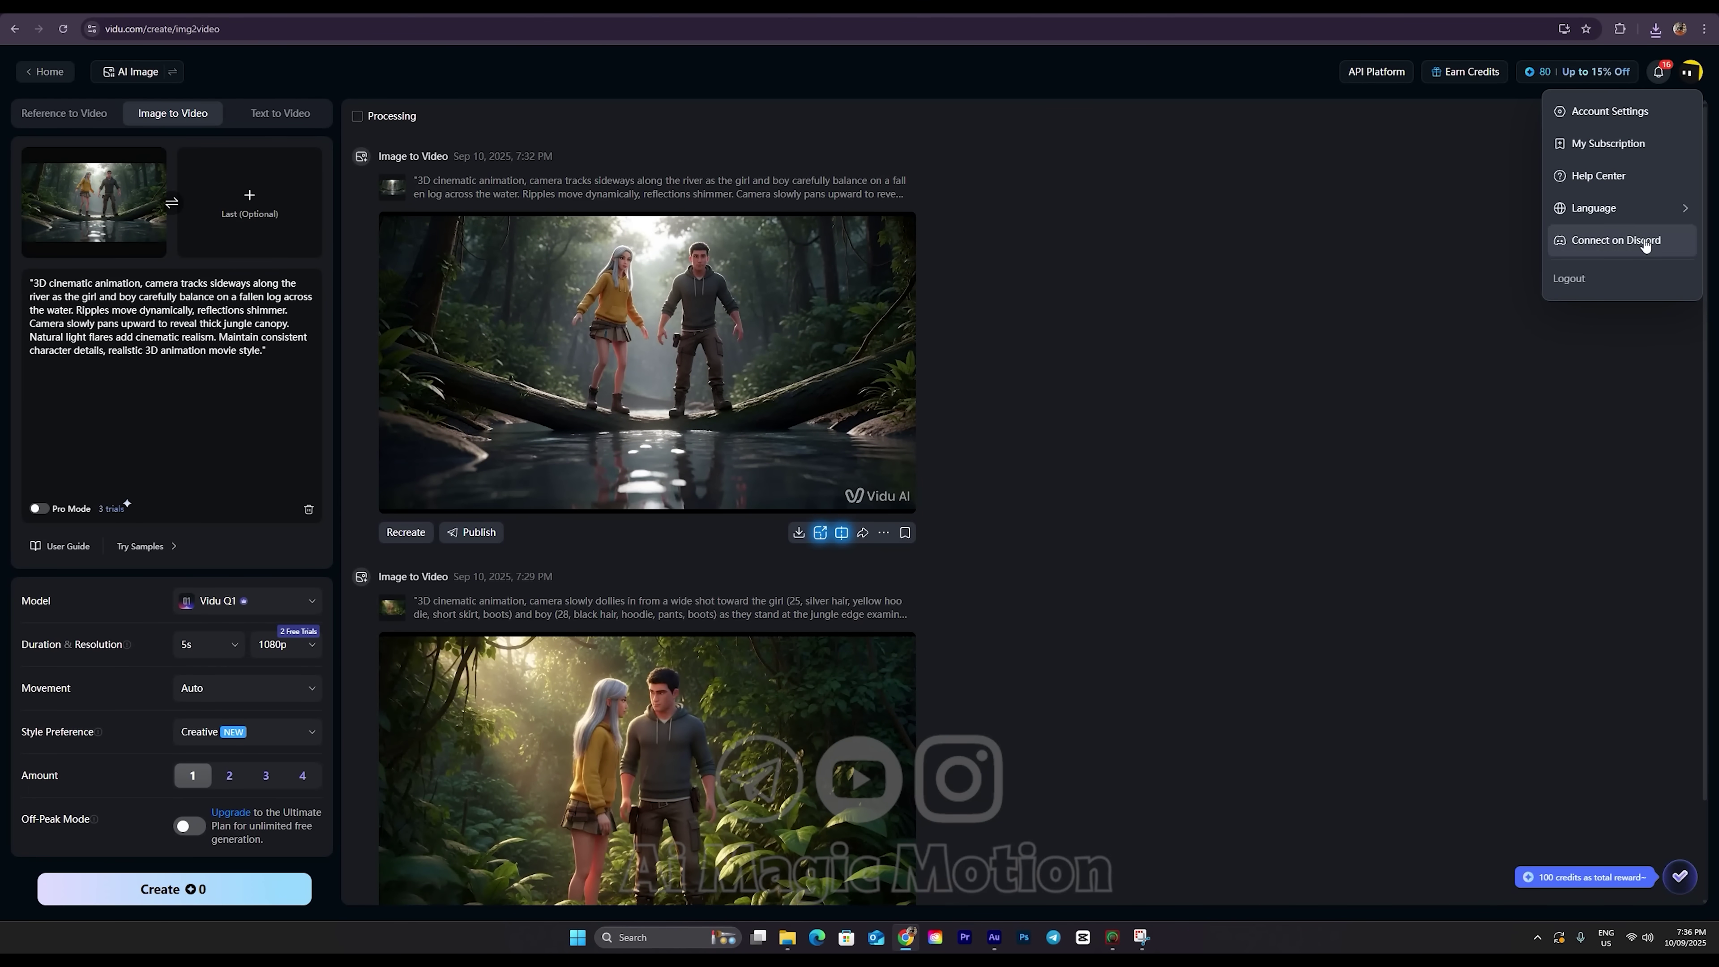
{"action": "left_click", "coordinate": [1594, 278]}
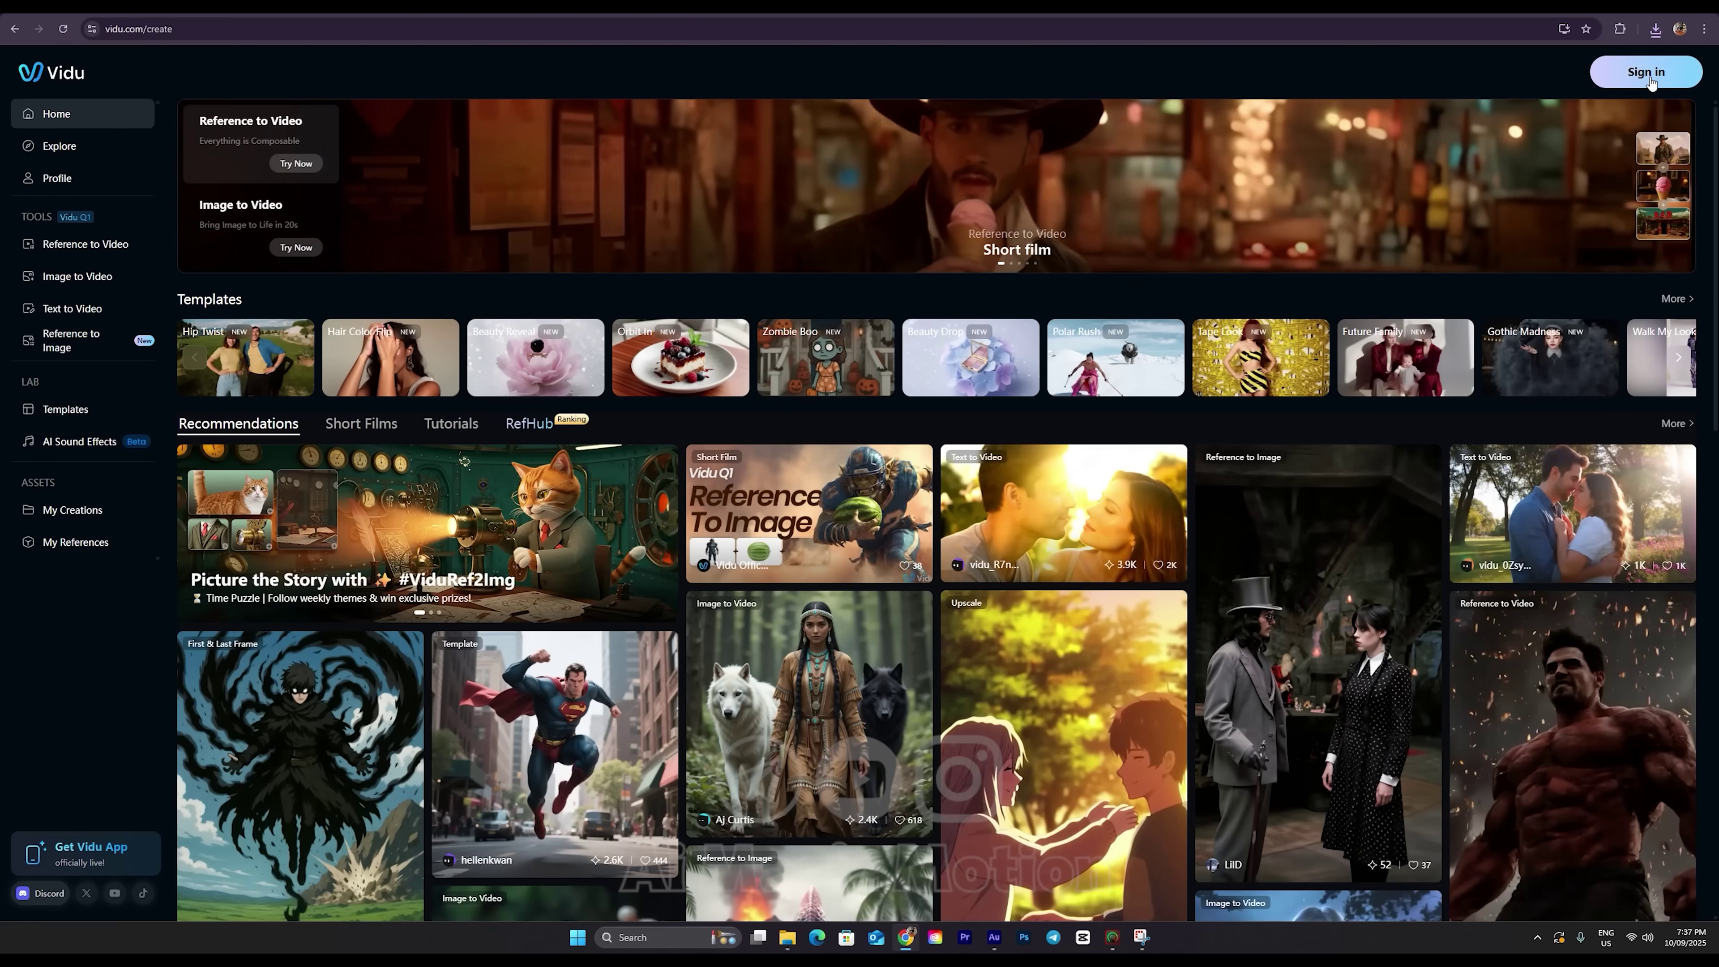
{"action": "left_click", "coordinate": [1645, 75]}
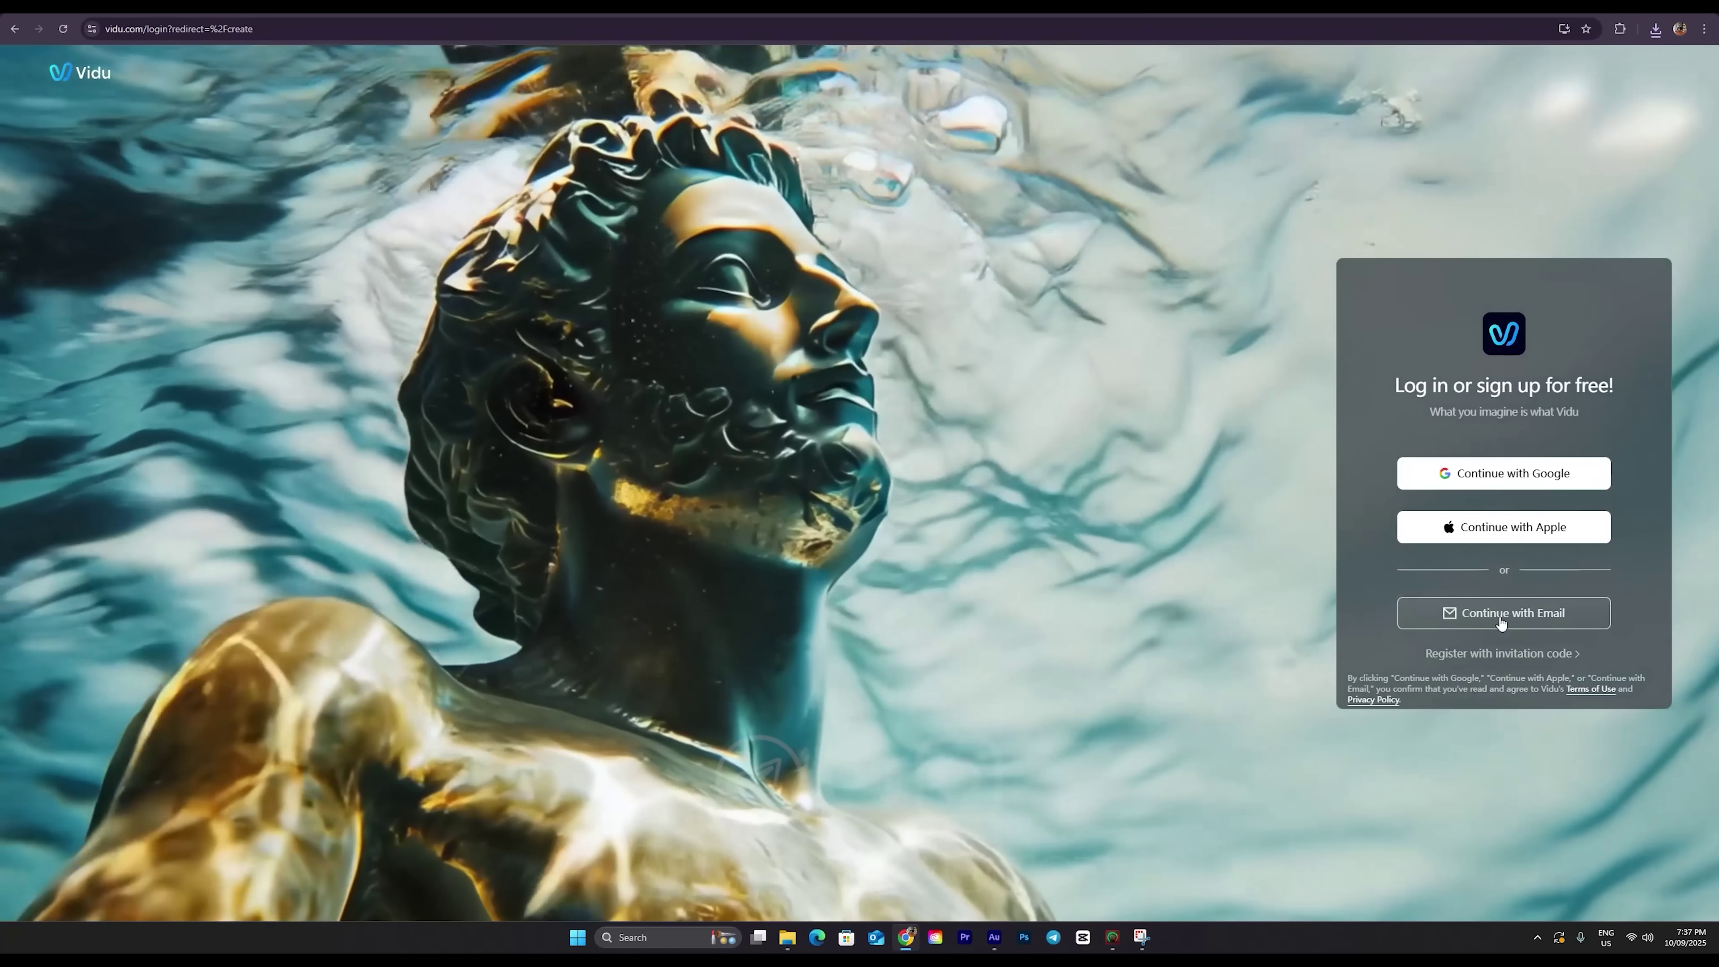
{"action": "left_click", "coordinate": [1501, 615]}
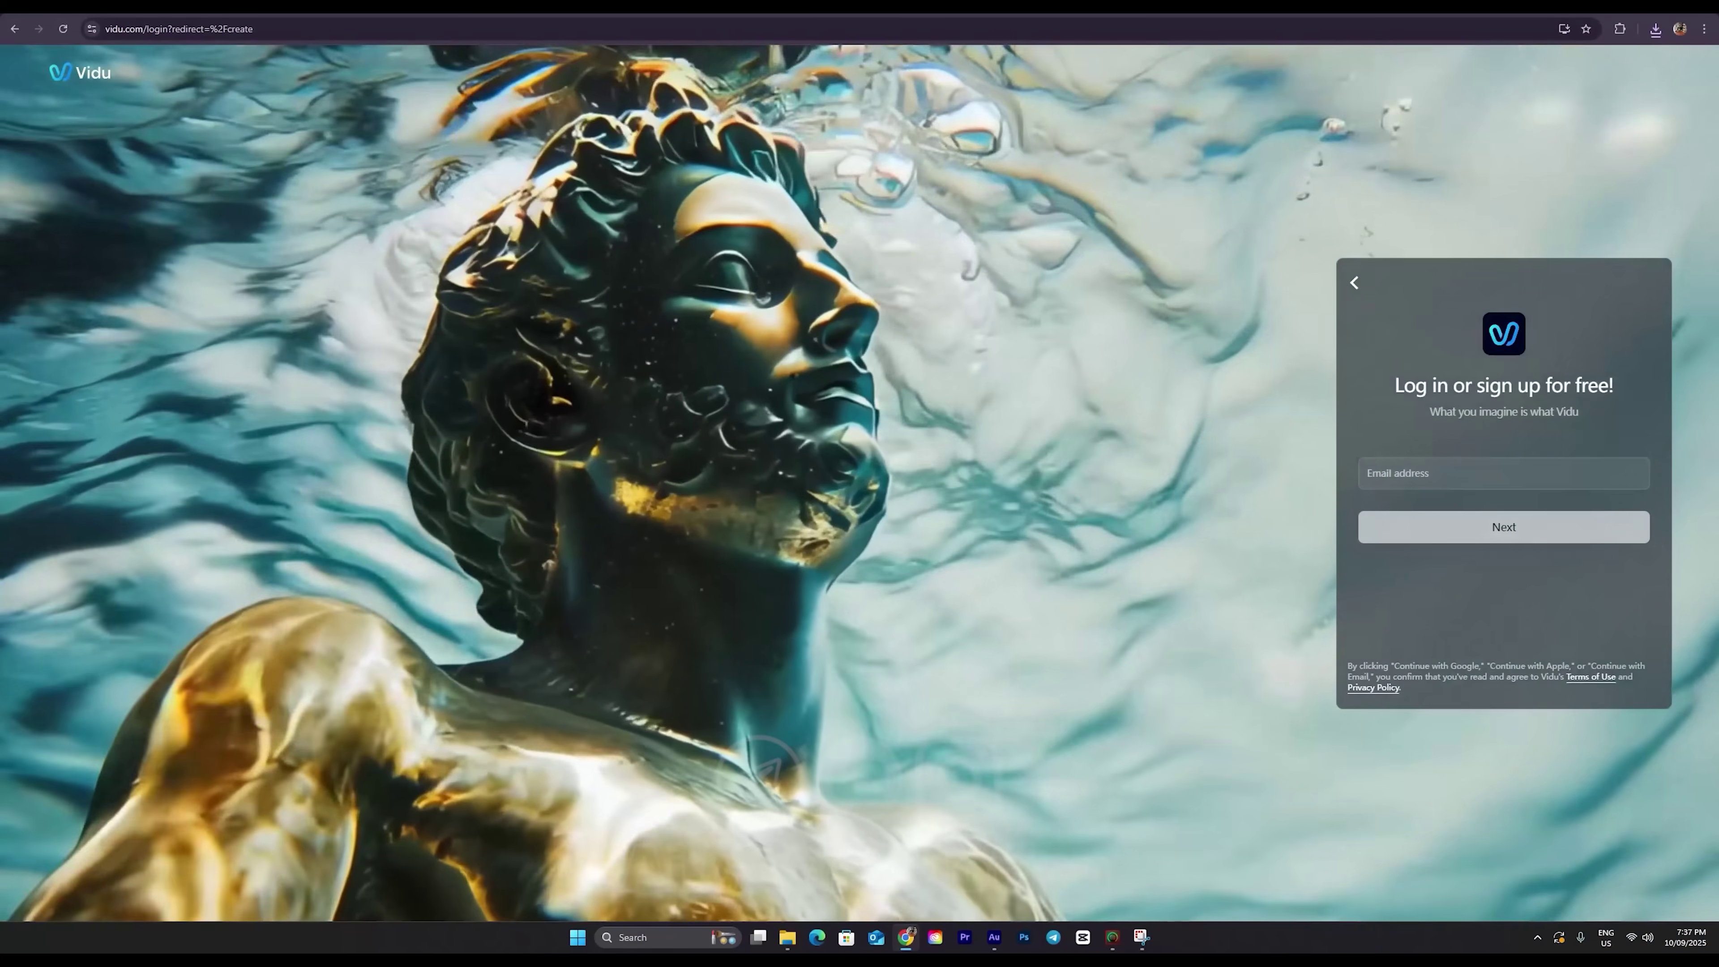
Generate a fresh disposable address in Emailnator and copy it
{"action": "key", "text": "ctrl+Tab"}
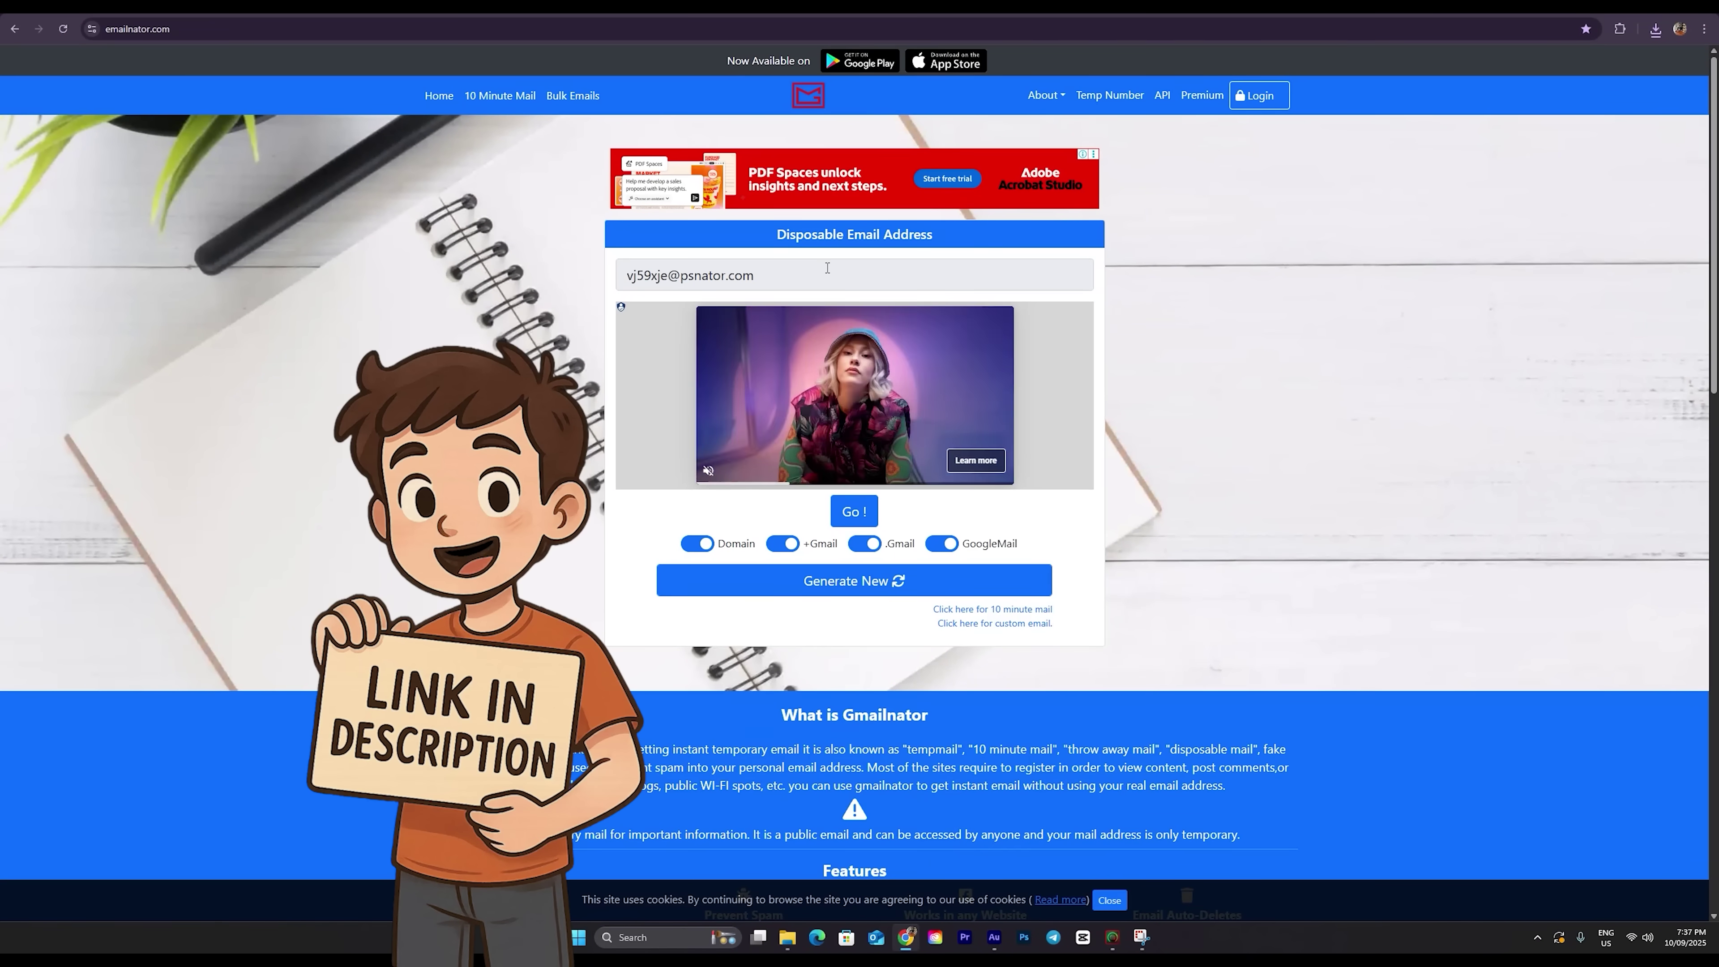
{"action": "left_click", "coordinate": [877, 581]}
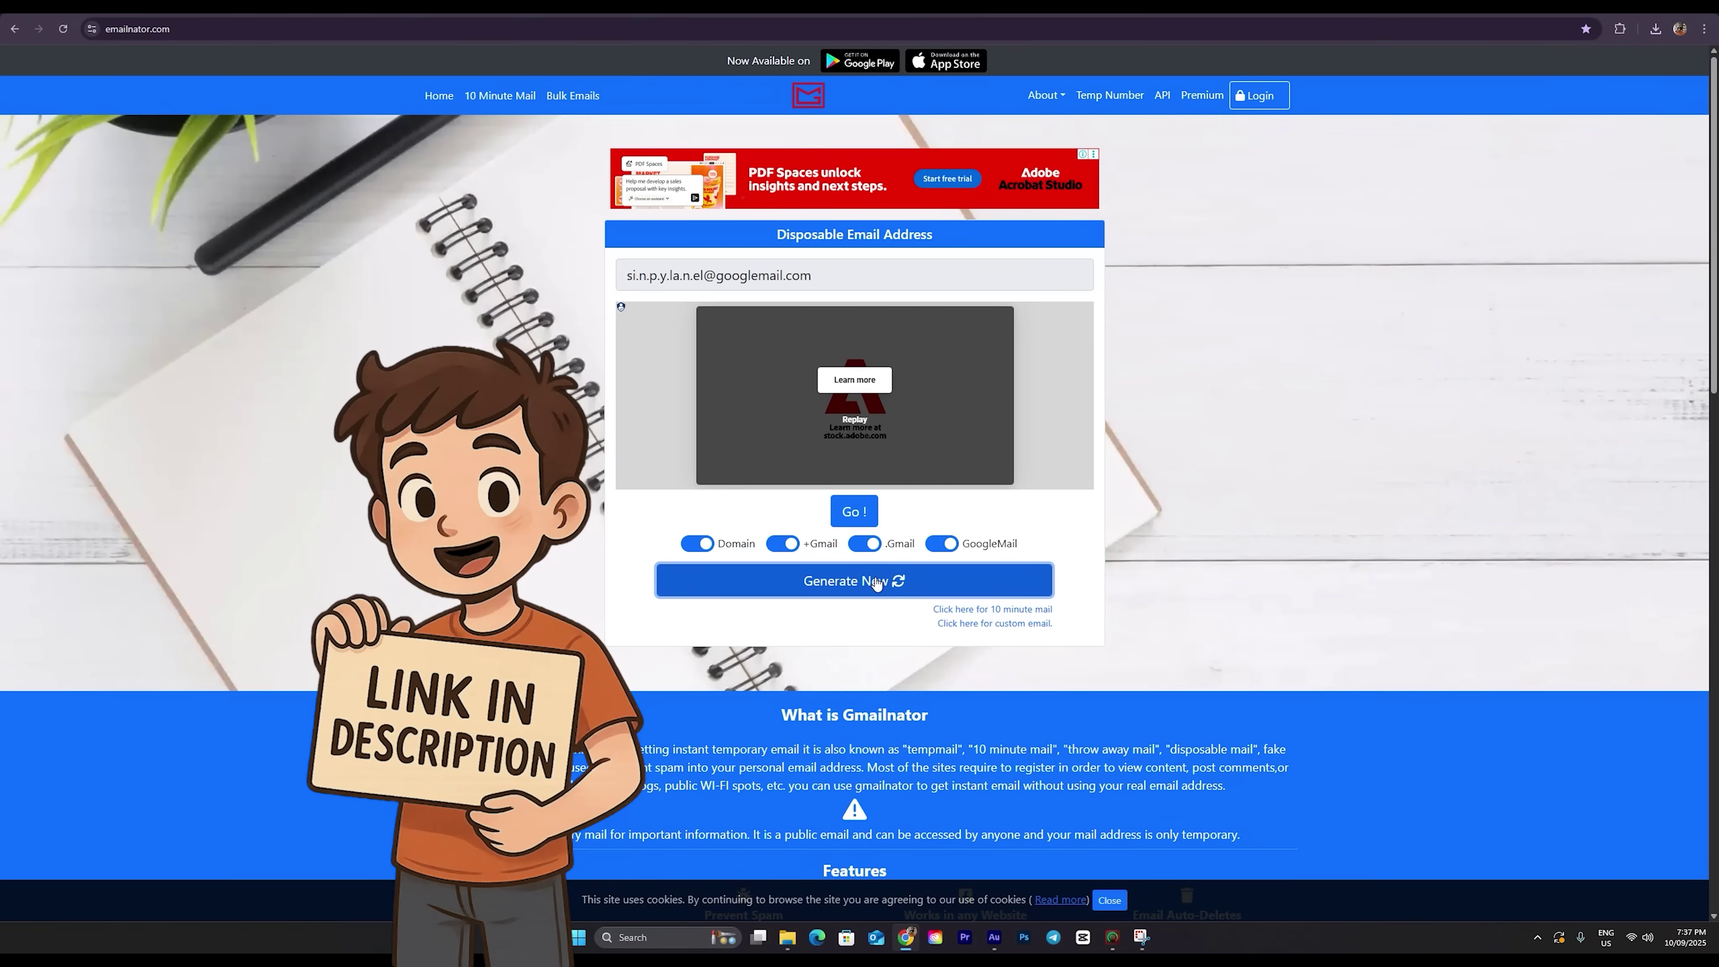
{"action": "left_click", "coordinate": [877, 582]}
{"action": "left_click", "coordinate": [877, 581]}
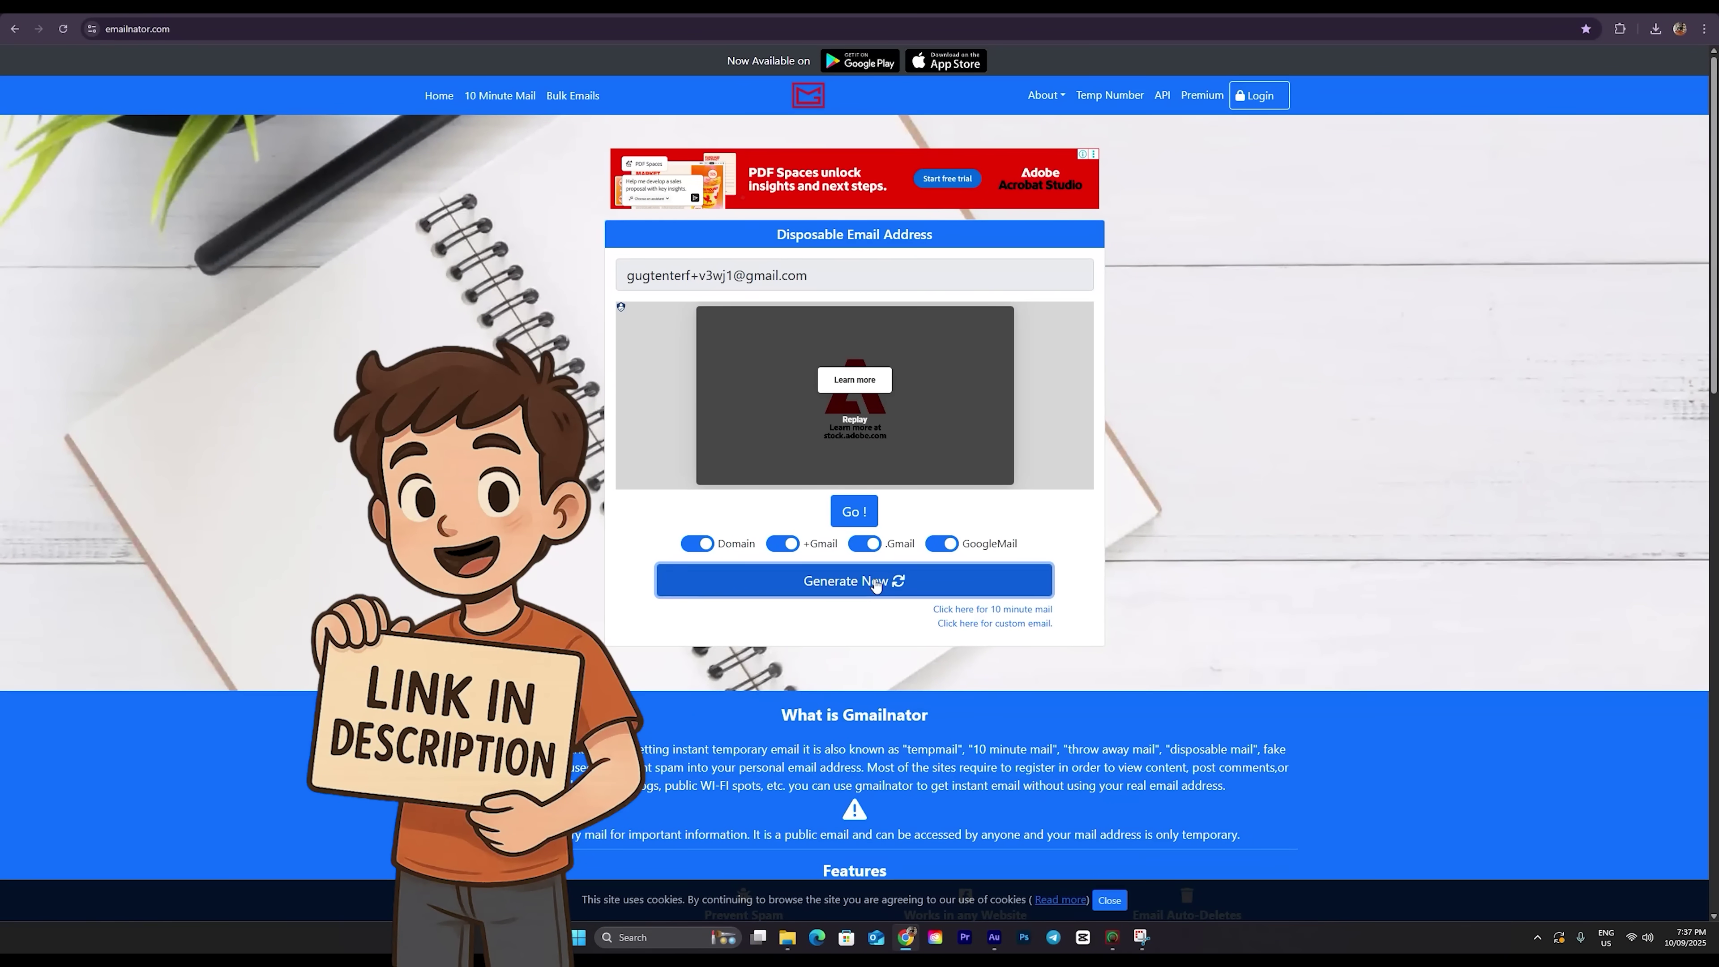
{"action": "left_click", "coordinate": [876, 582]}
{"action": "left_click", "coordinate": [874, 584]}
{"action": "left_click", "coordinate": [875, 584]}
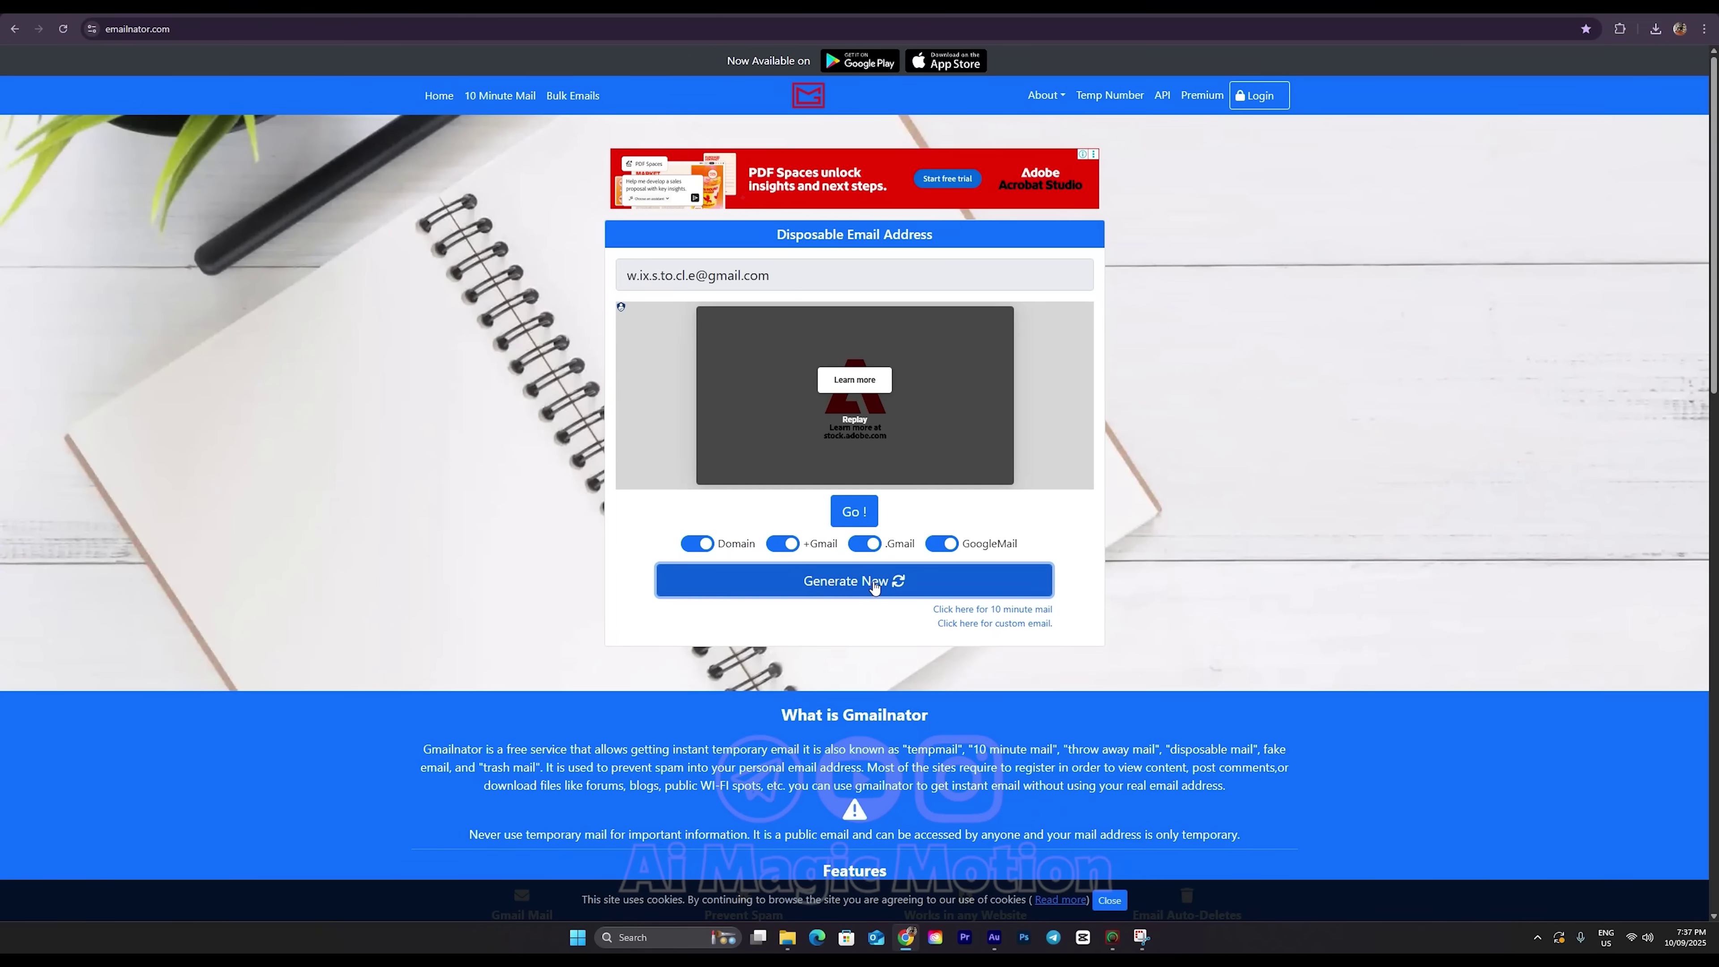
{"action": "left_click", "coordinate": [874, 585]}
{"action": "left_click", "coordinate": [875, 585]}
{"action": "left_click", "coordinate": [875, 585]}
{"action": "left_click", "coordinate": [875, 585]}
{"action": "left_click", "coordinate": [628, 283]}
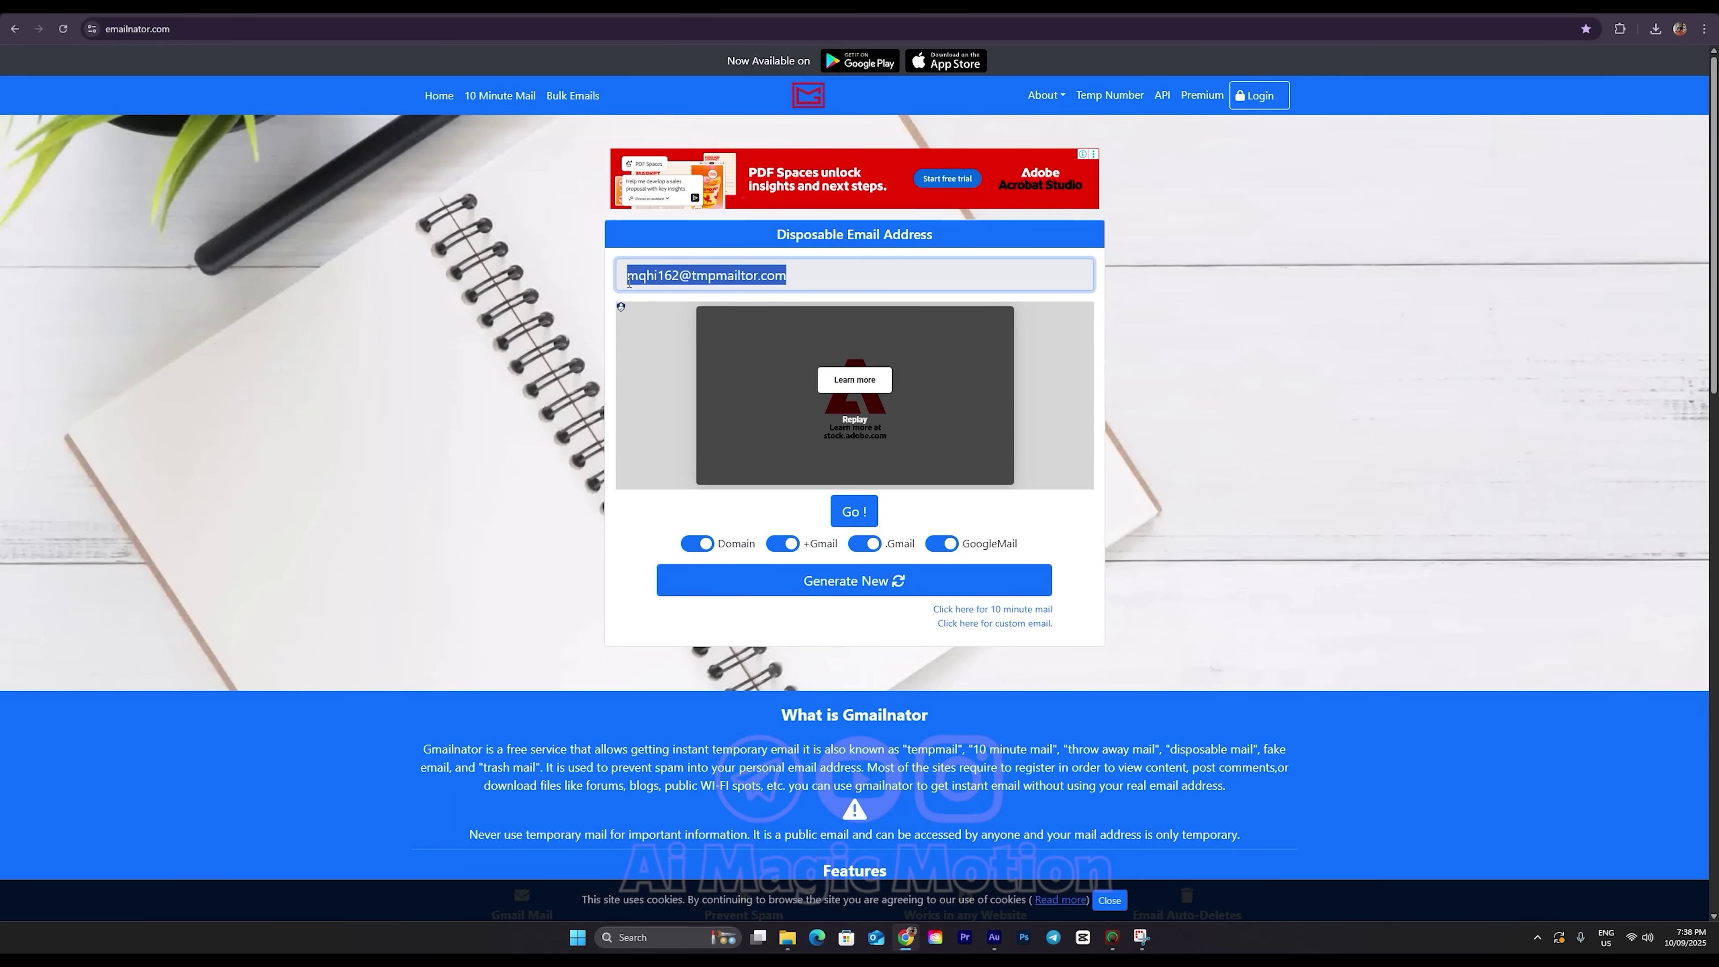
{"action": "right_click", "coordinate": [699, 279]}
{"action": "left_click", "coordinate": [741, 335]}
{"action": "key", "text": "ctrl+Tab"}
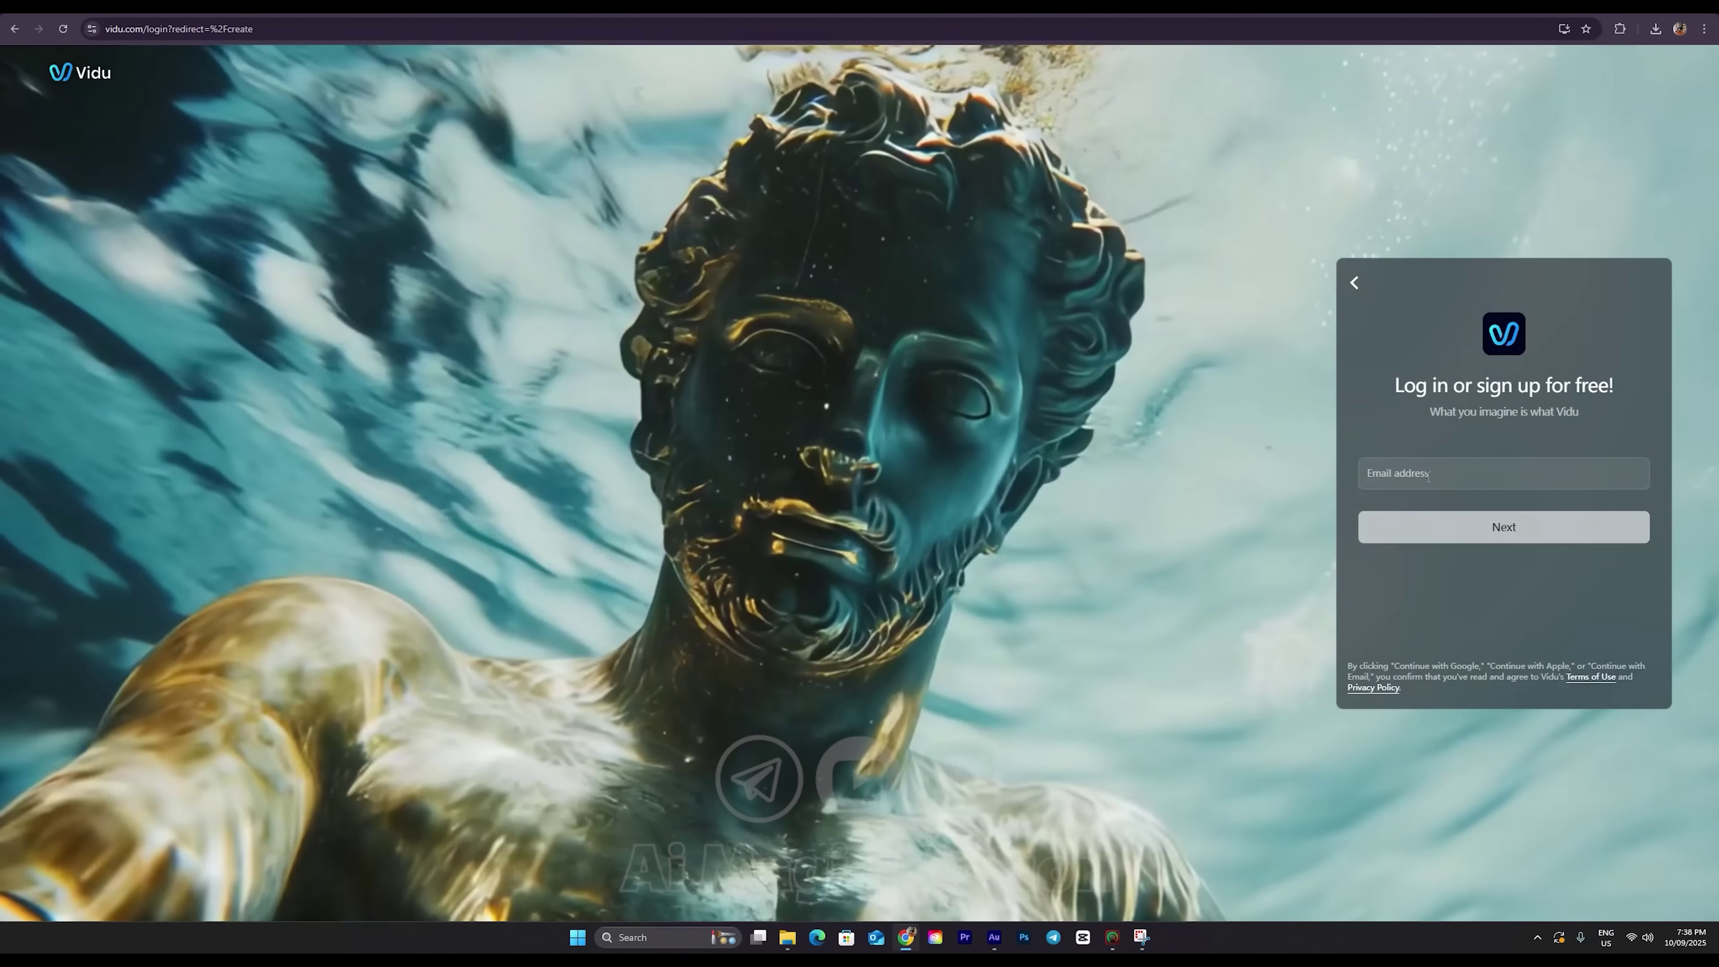
{"action": "right_click", "coordinate": [1429, 477]}
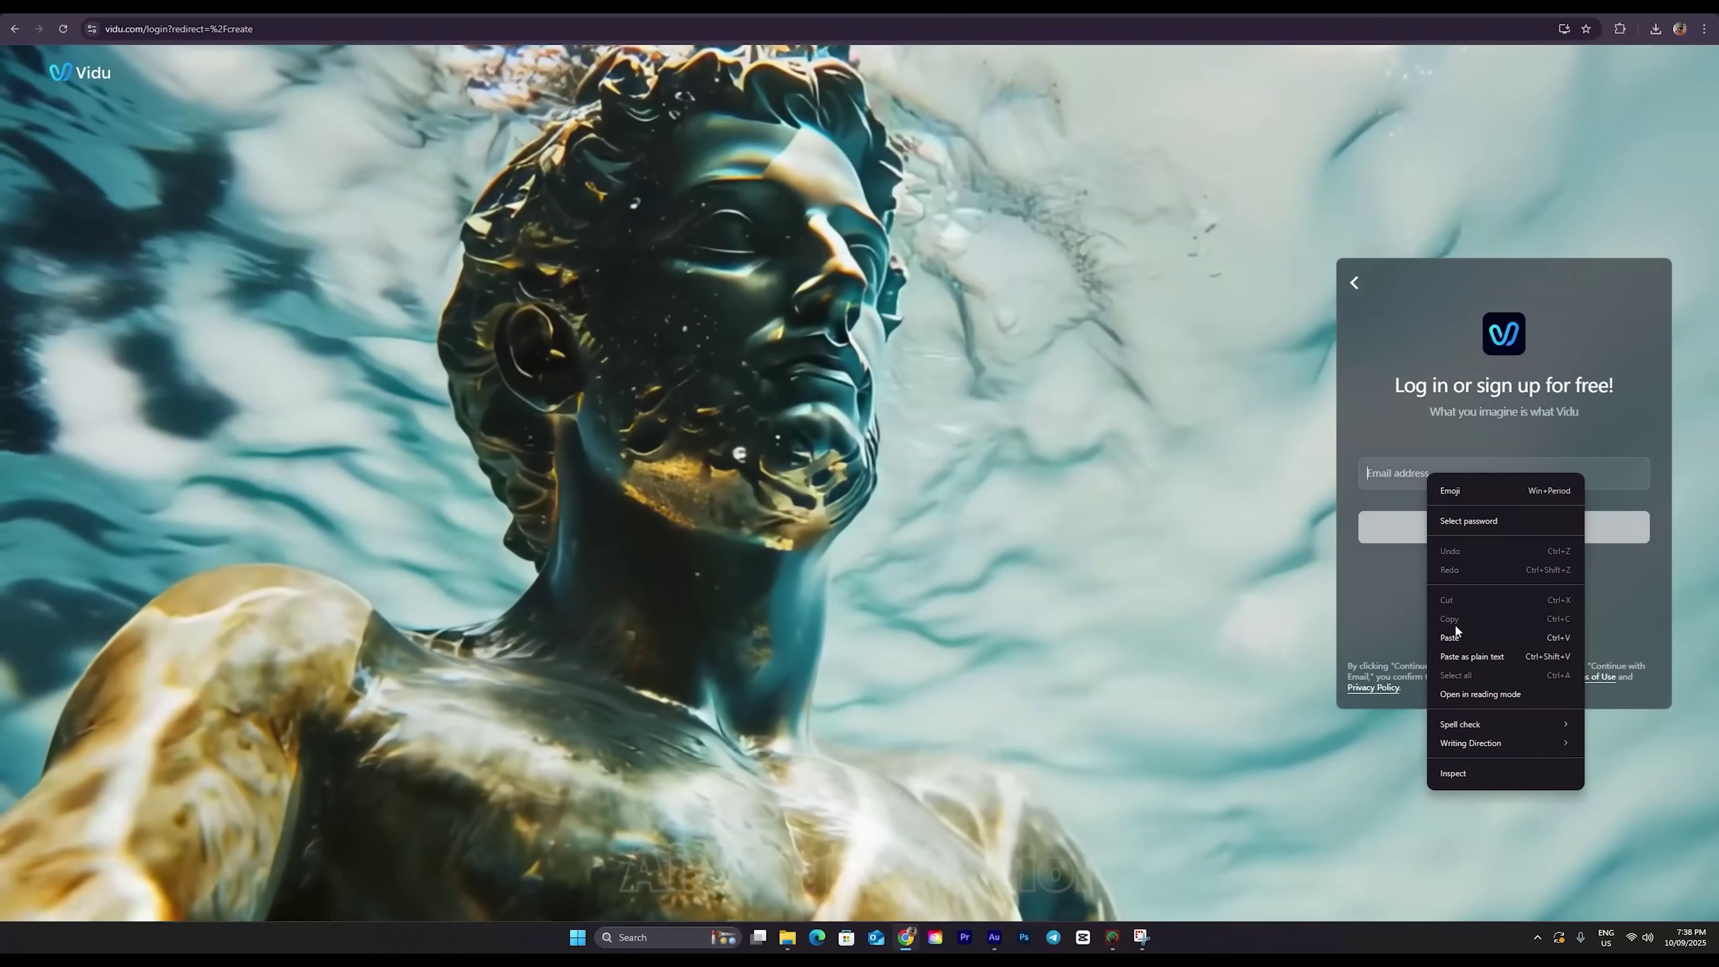
{"action": "left_click", "coordinate": [1452, 628]}
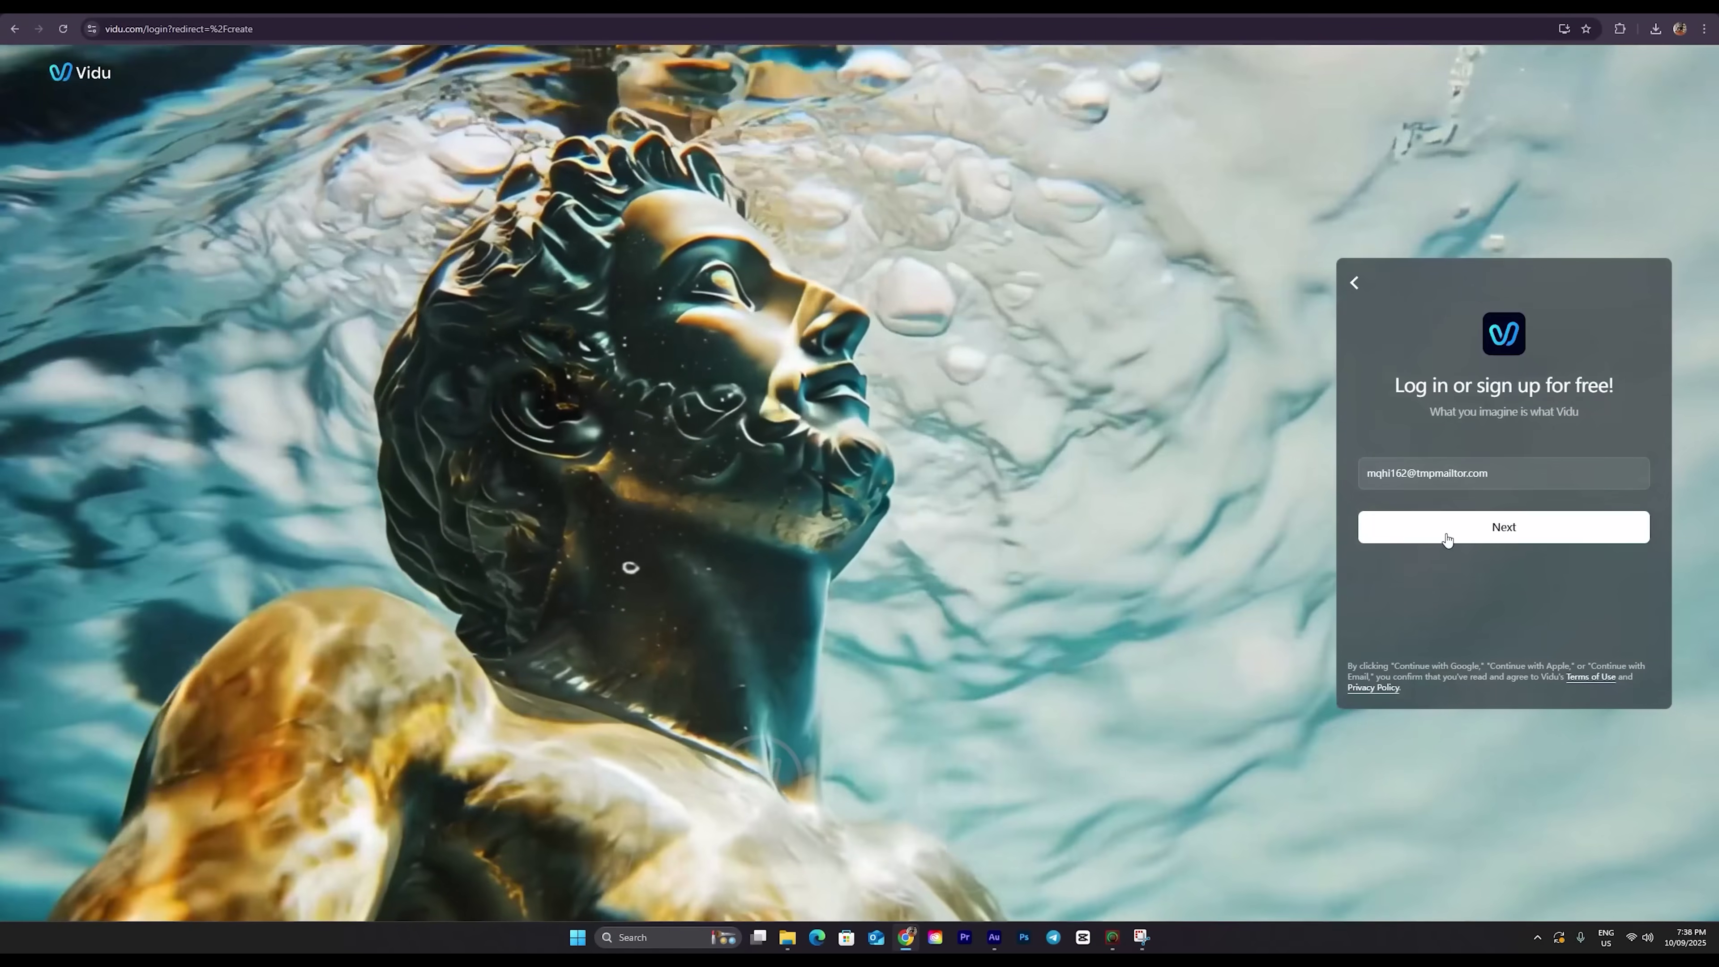
{"action": "left_click", "coordinate": [1451, 529]}
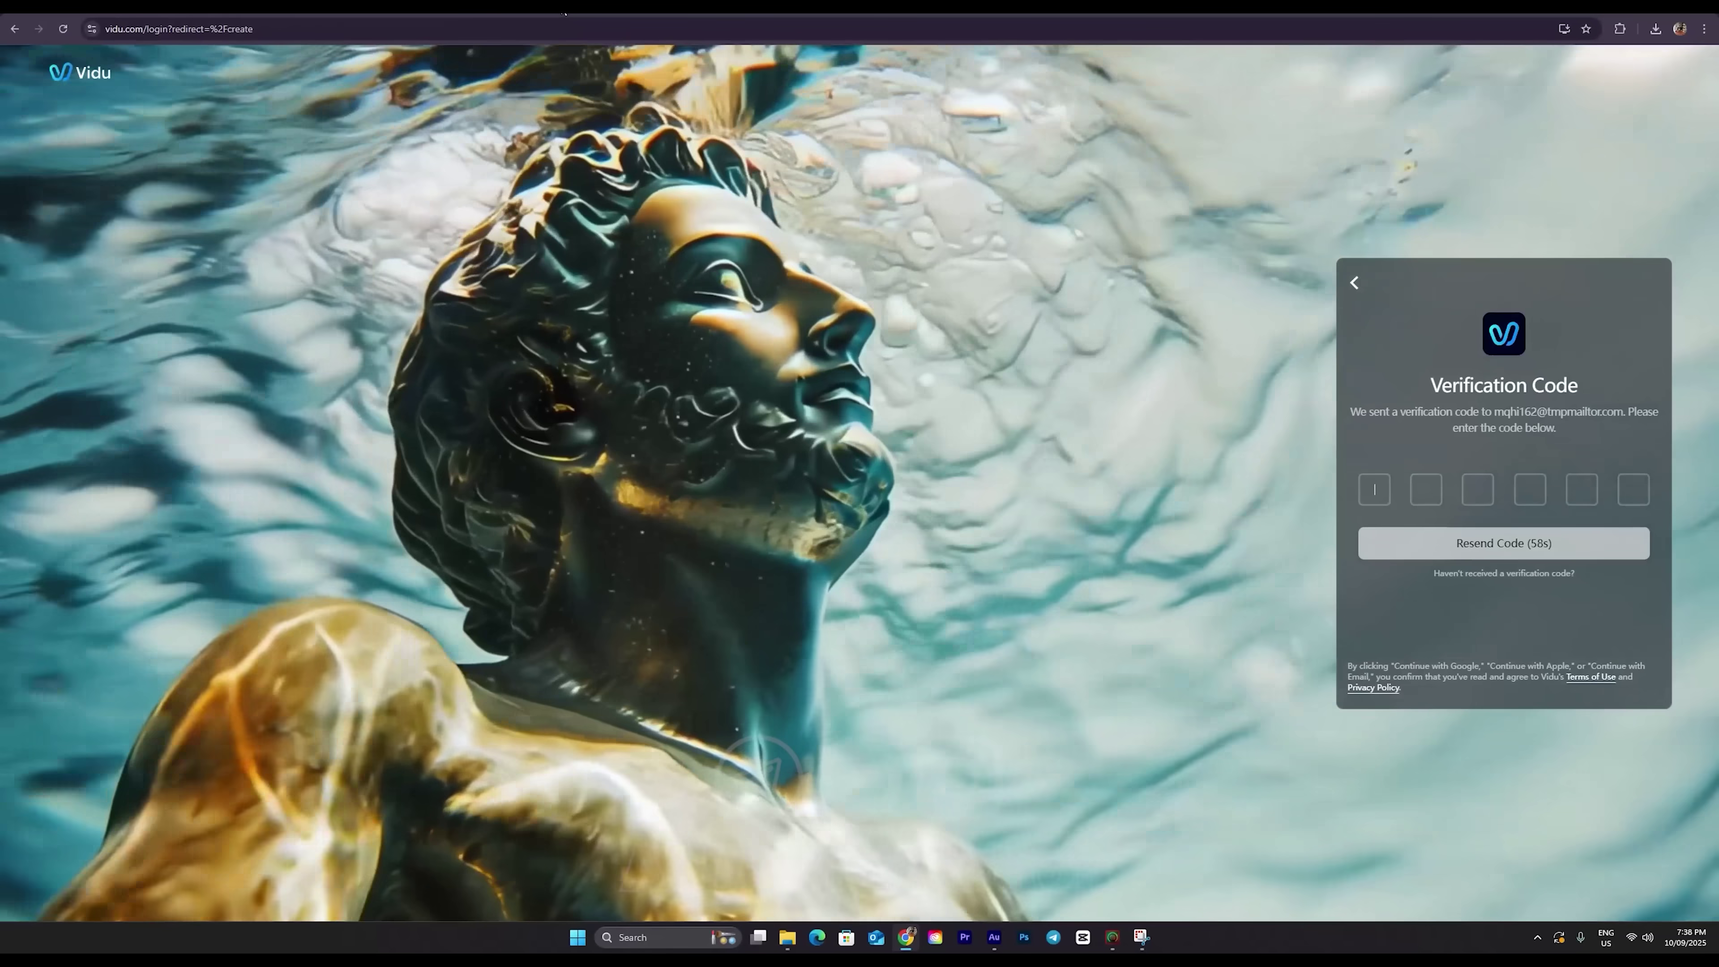
Copy the code from the Vidu Verification Code email into Vidu's code boxes
{"action": "left_click", "coordinate": [566, 14]}
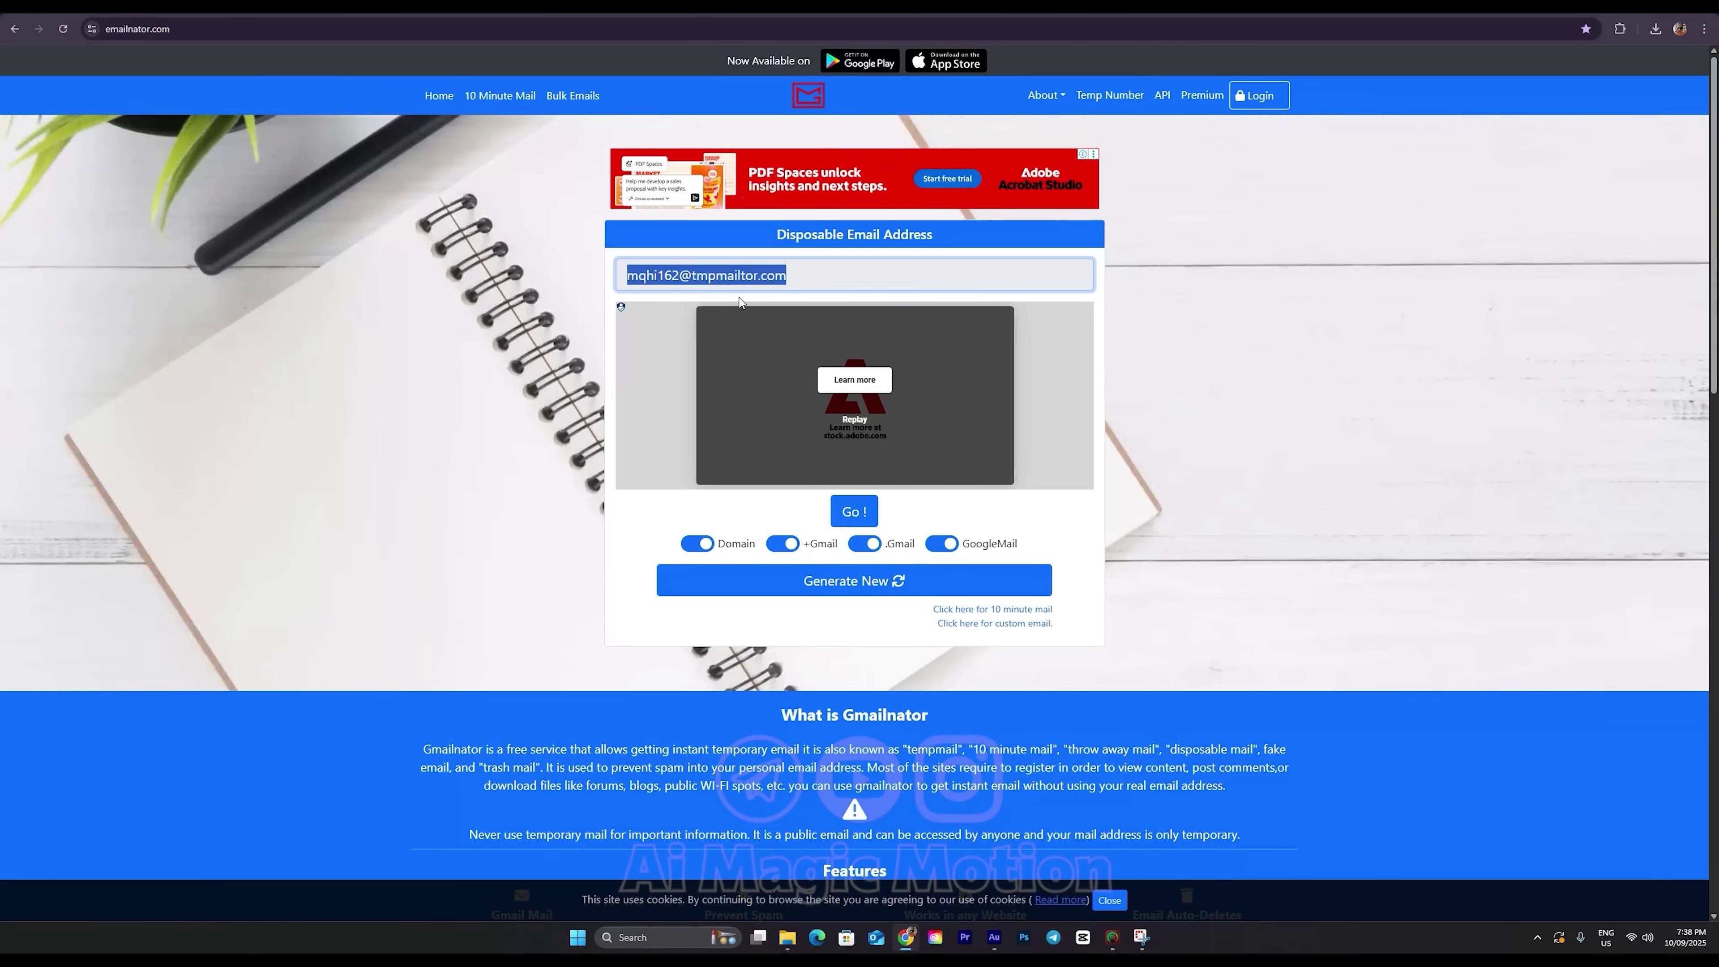
{"action": "left_click", "coordinate": [856, 512]}
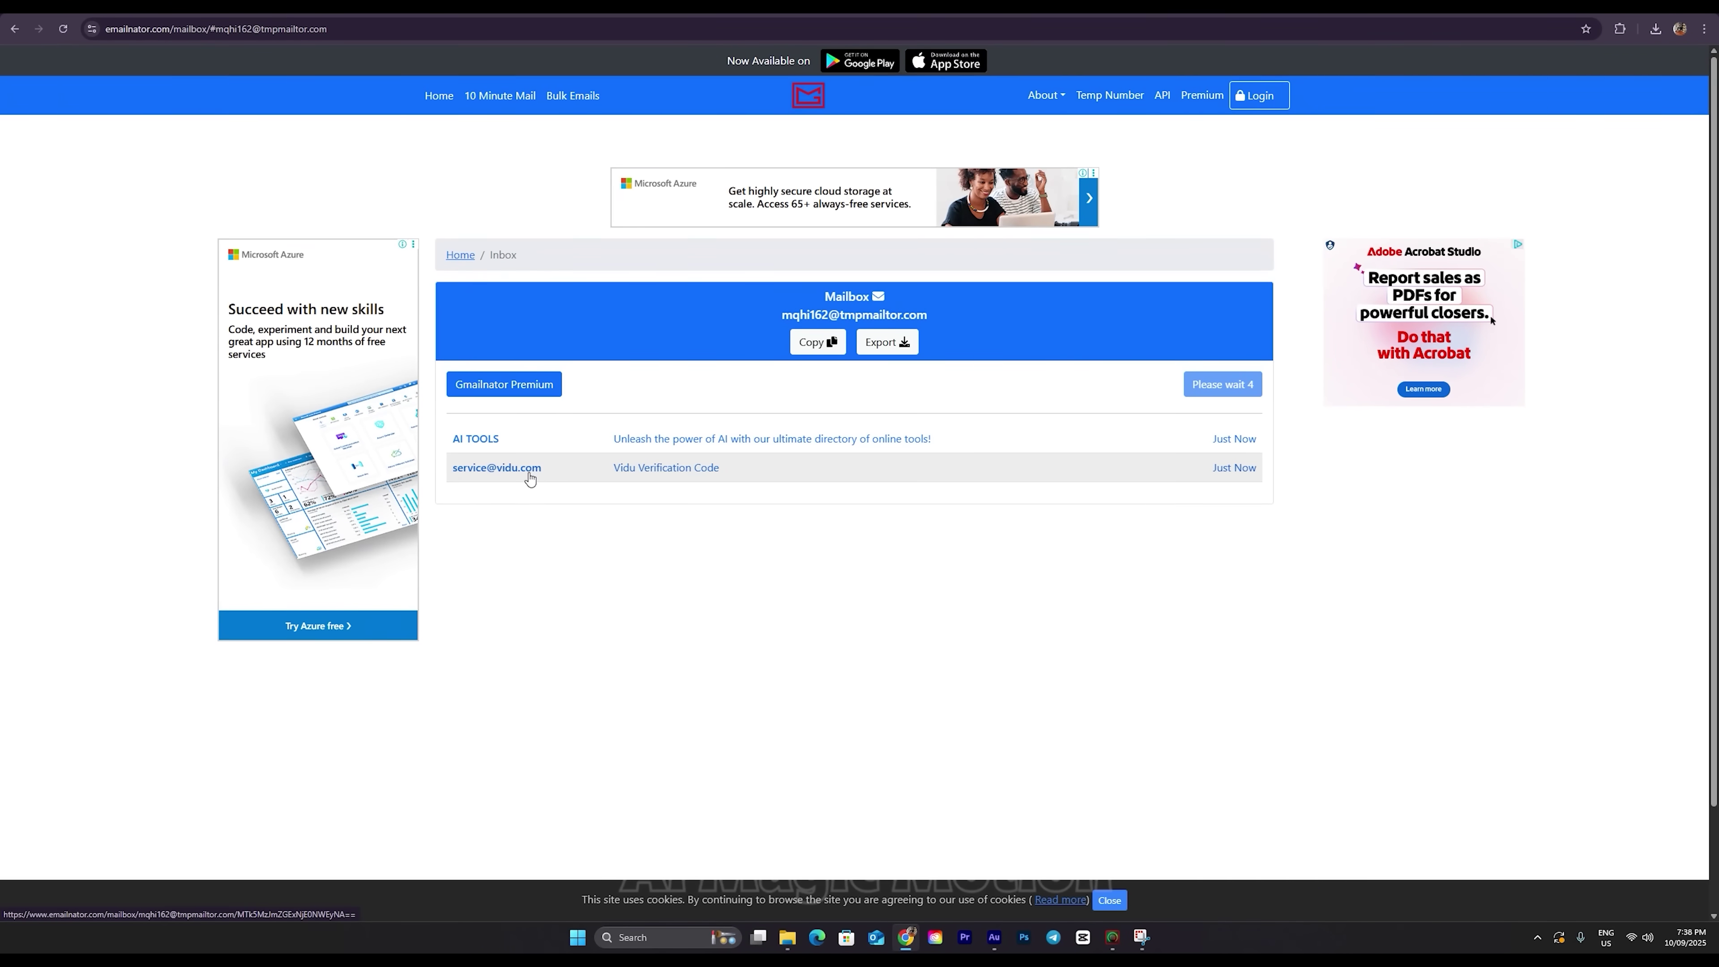
{"action": "left_click", "coordinate": [534, 478]}
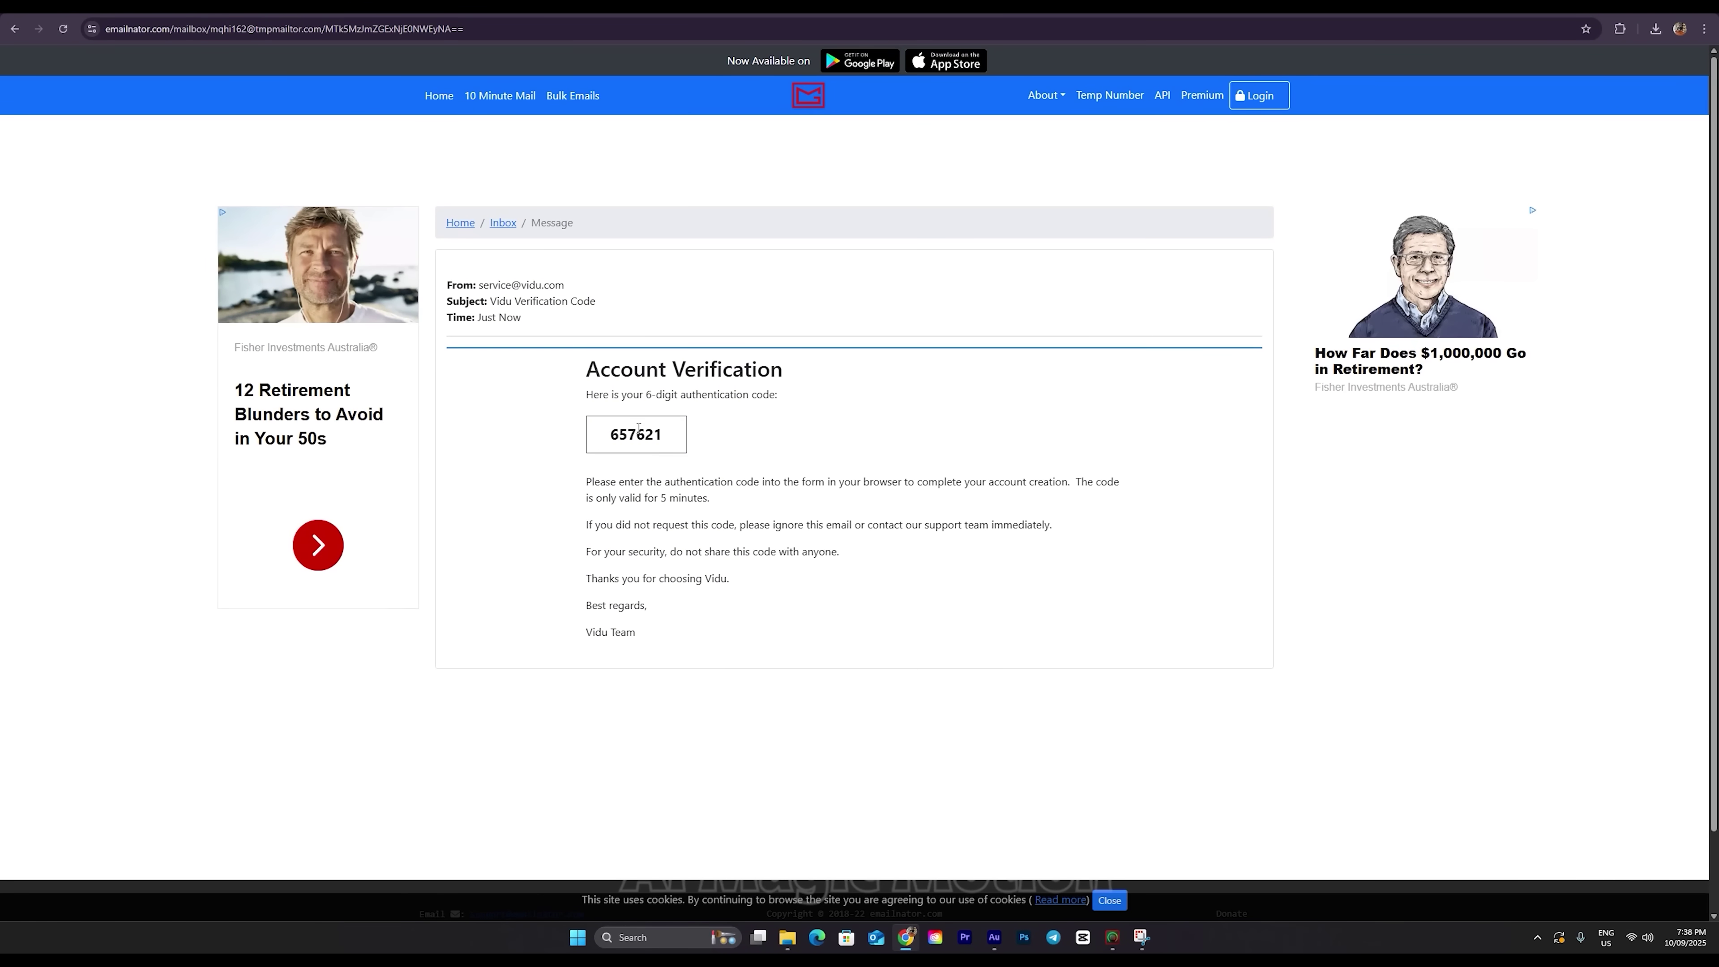
{"action": "right_click", "coordinate": [672, 442]}
{"action": "left_click", "coordinate": [672, 455]}
{"action": "key", "text": "ctrl+Tab"}
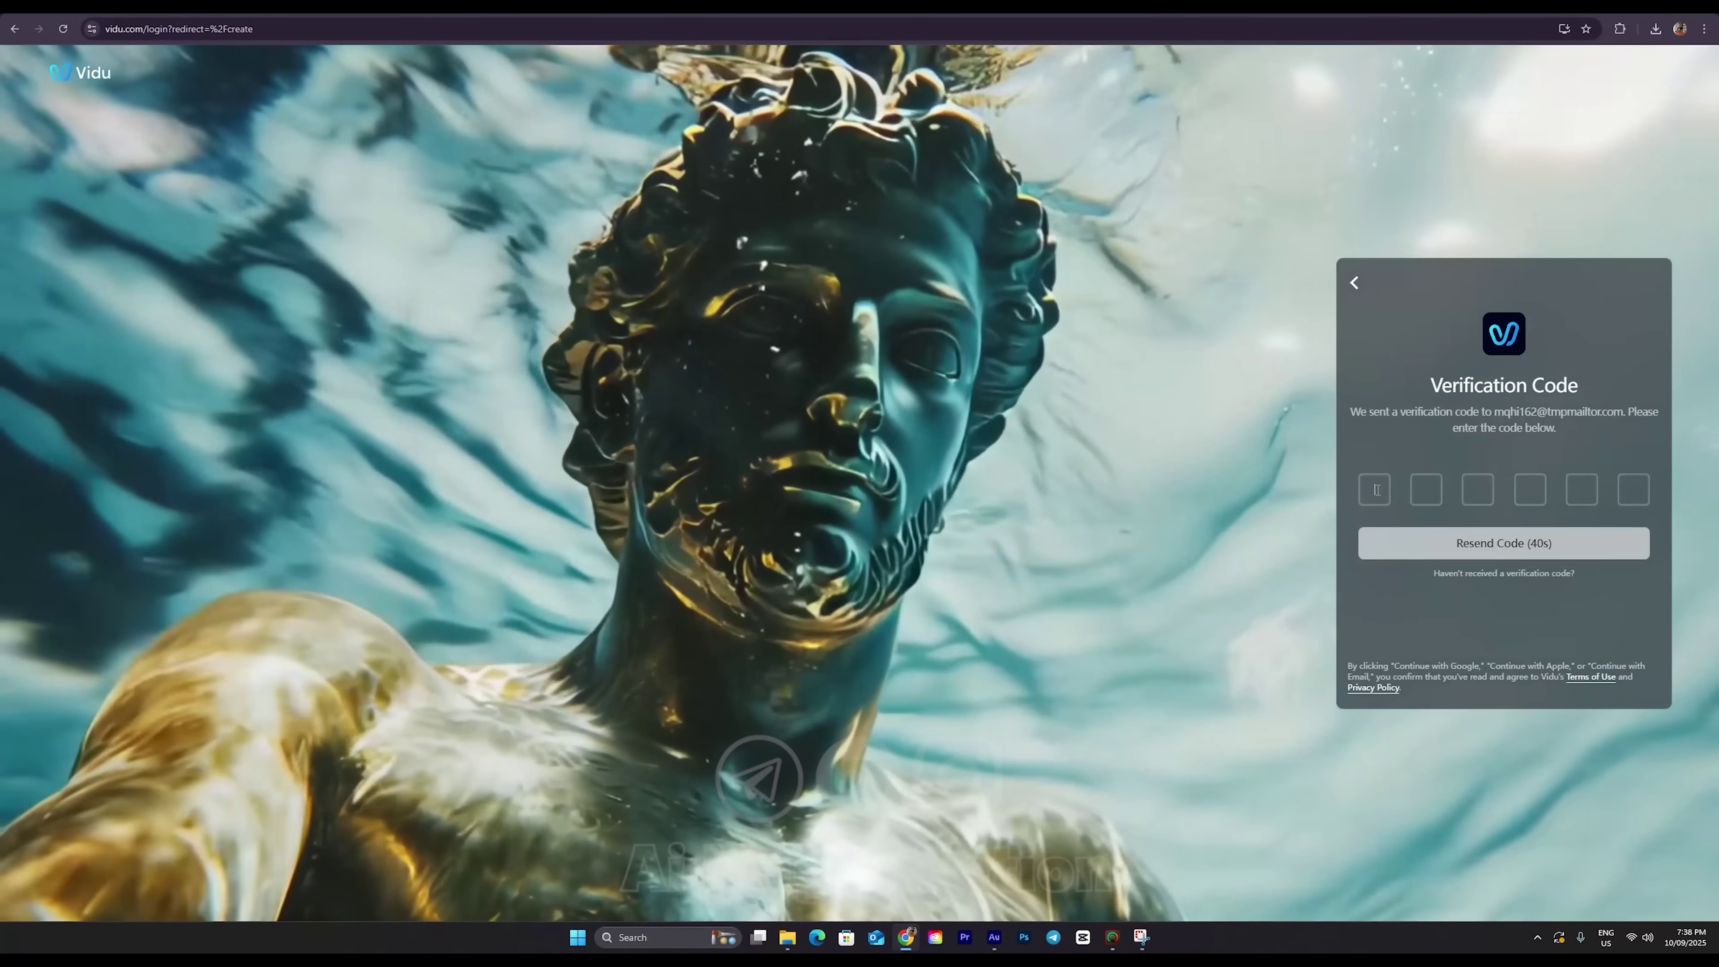
{"action": "right_click", "coordinate": [1377, 490]}
{"action": "left_click", "coordinate": [1405, 653]}
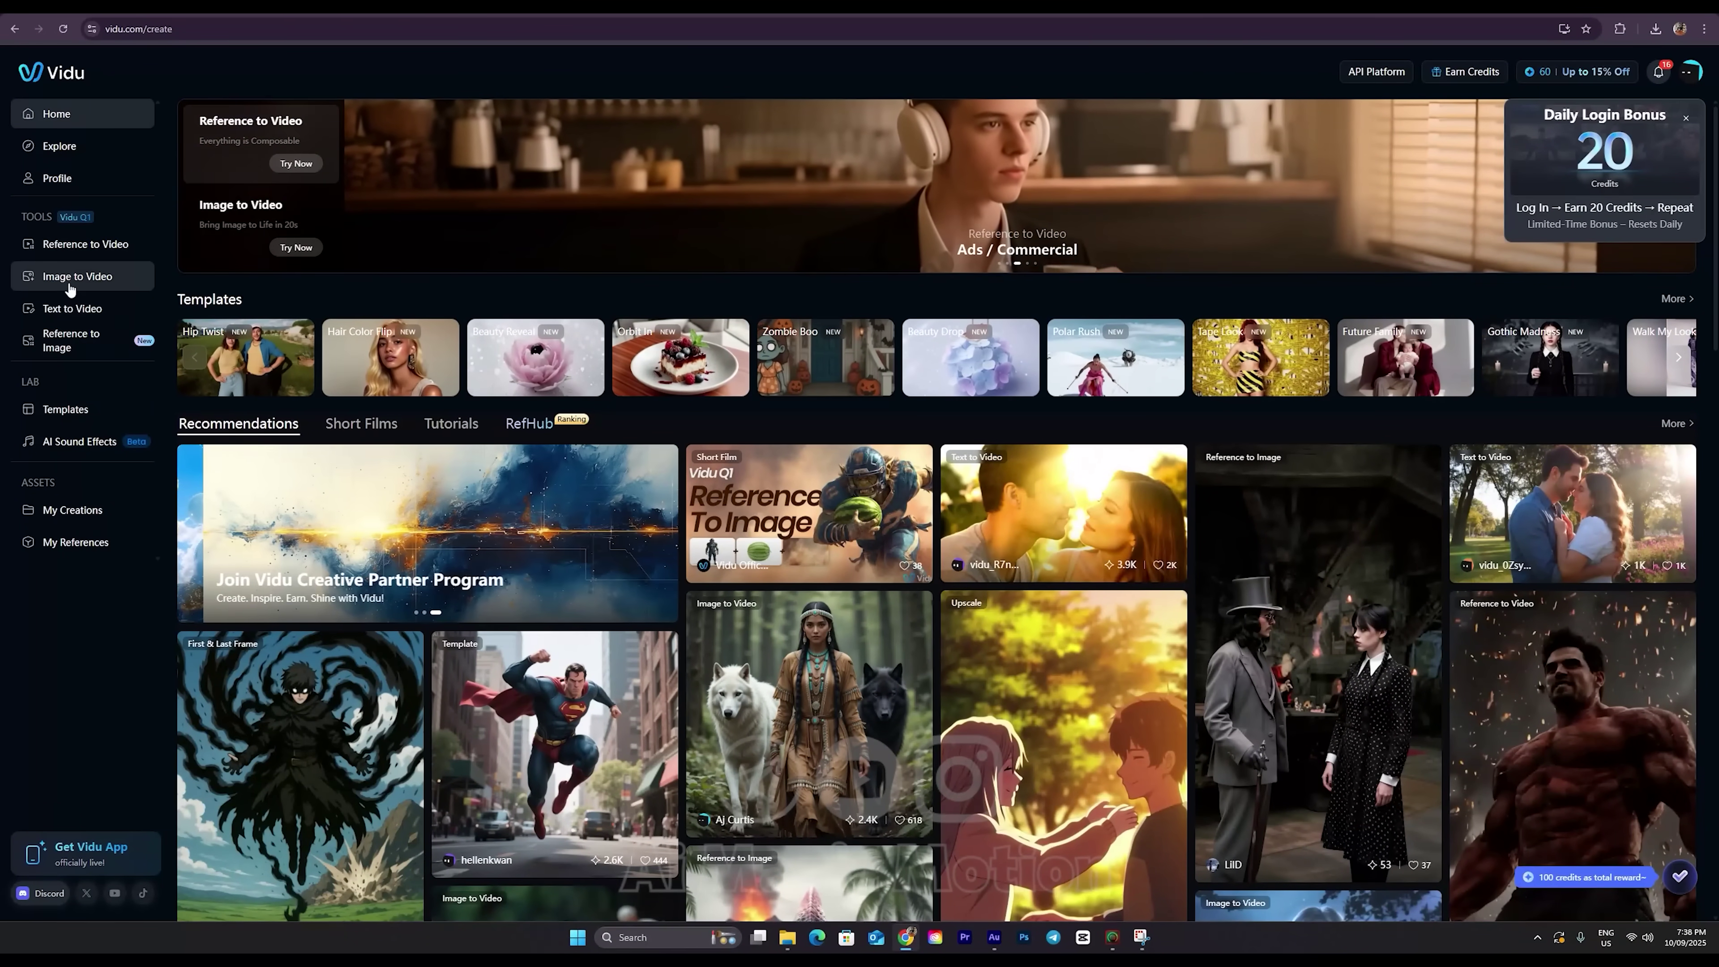
Open Vidu's Image to Video page, which offers 5 free 1080p trials, and reload it
{"action": "left_click", "coordinate": [79, 291]}
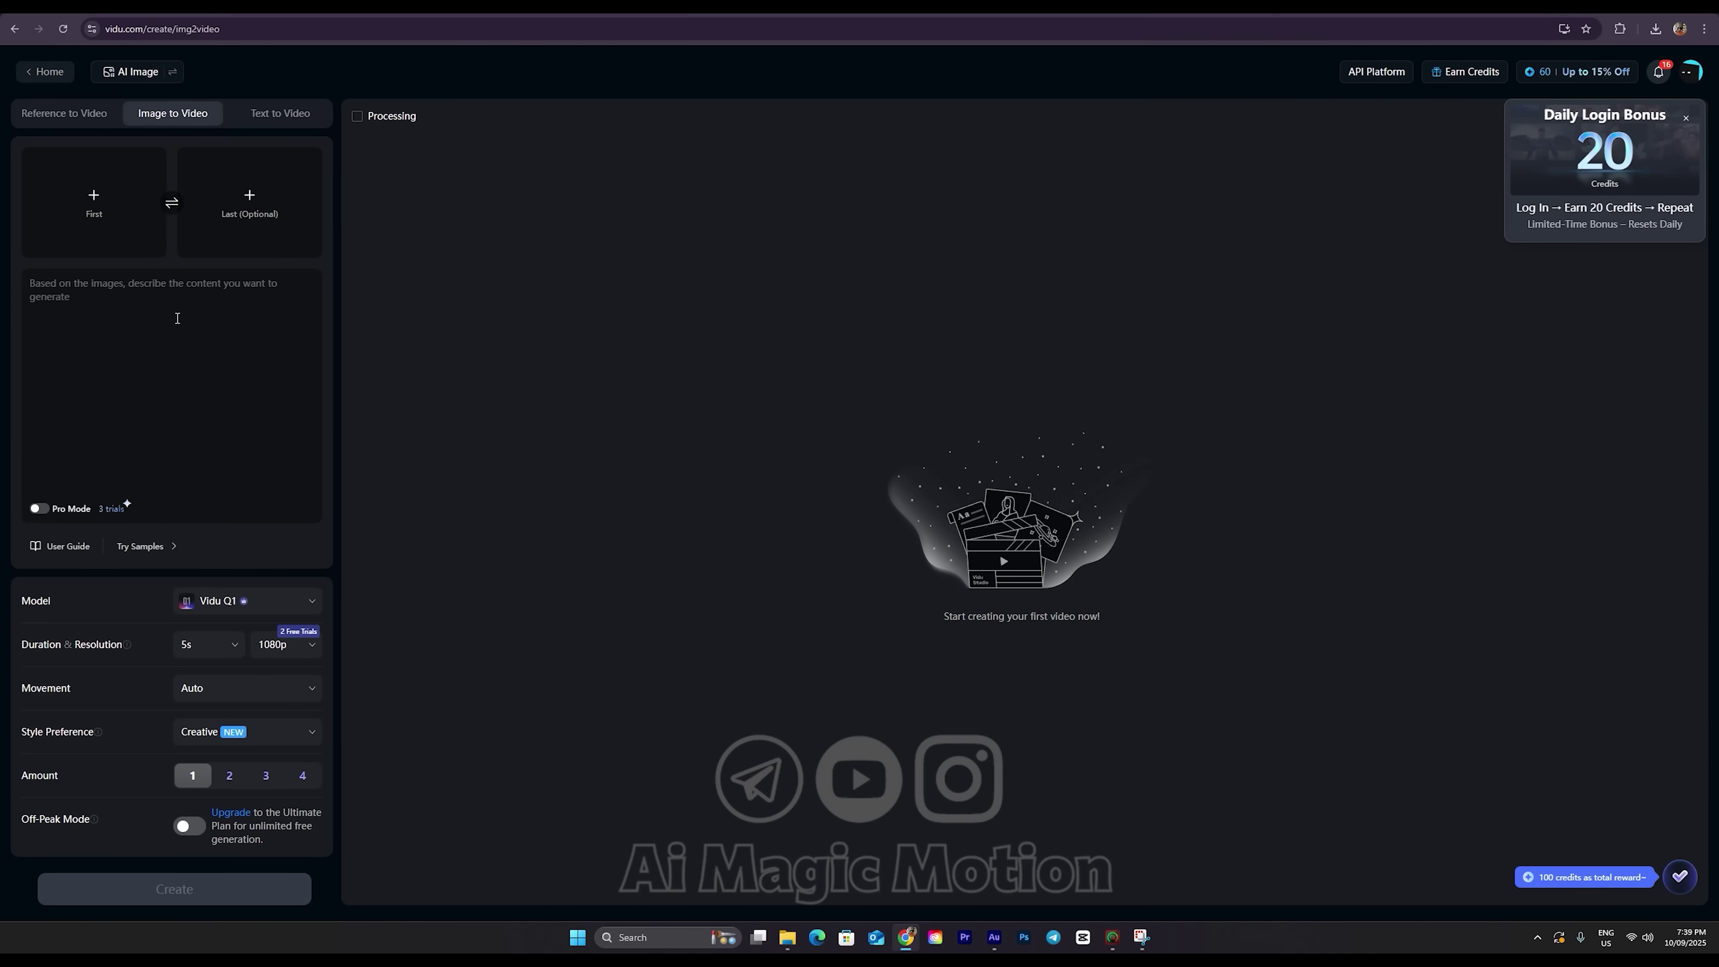
{"action": "left_click", "coordinate": [65, 39]}
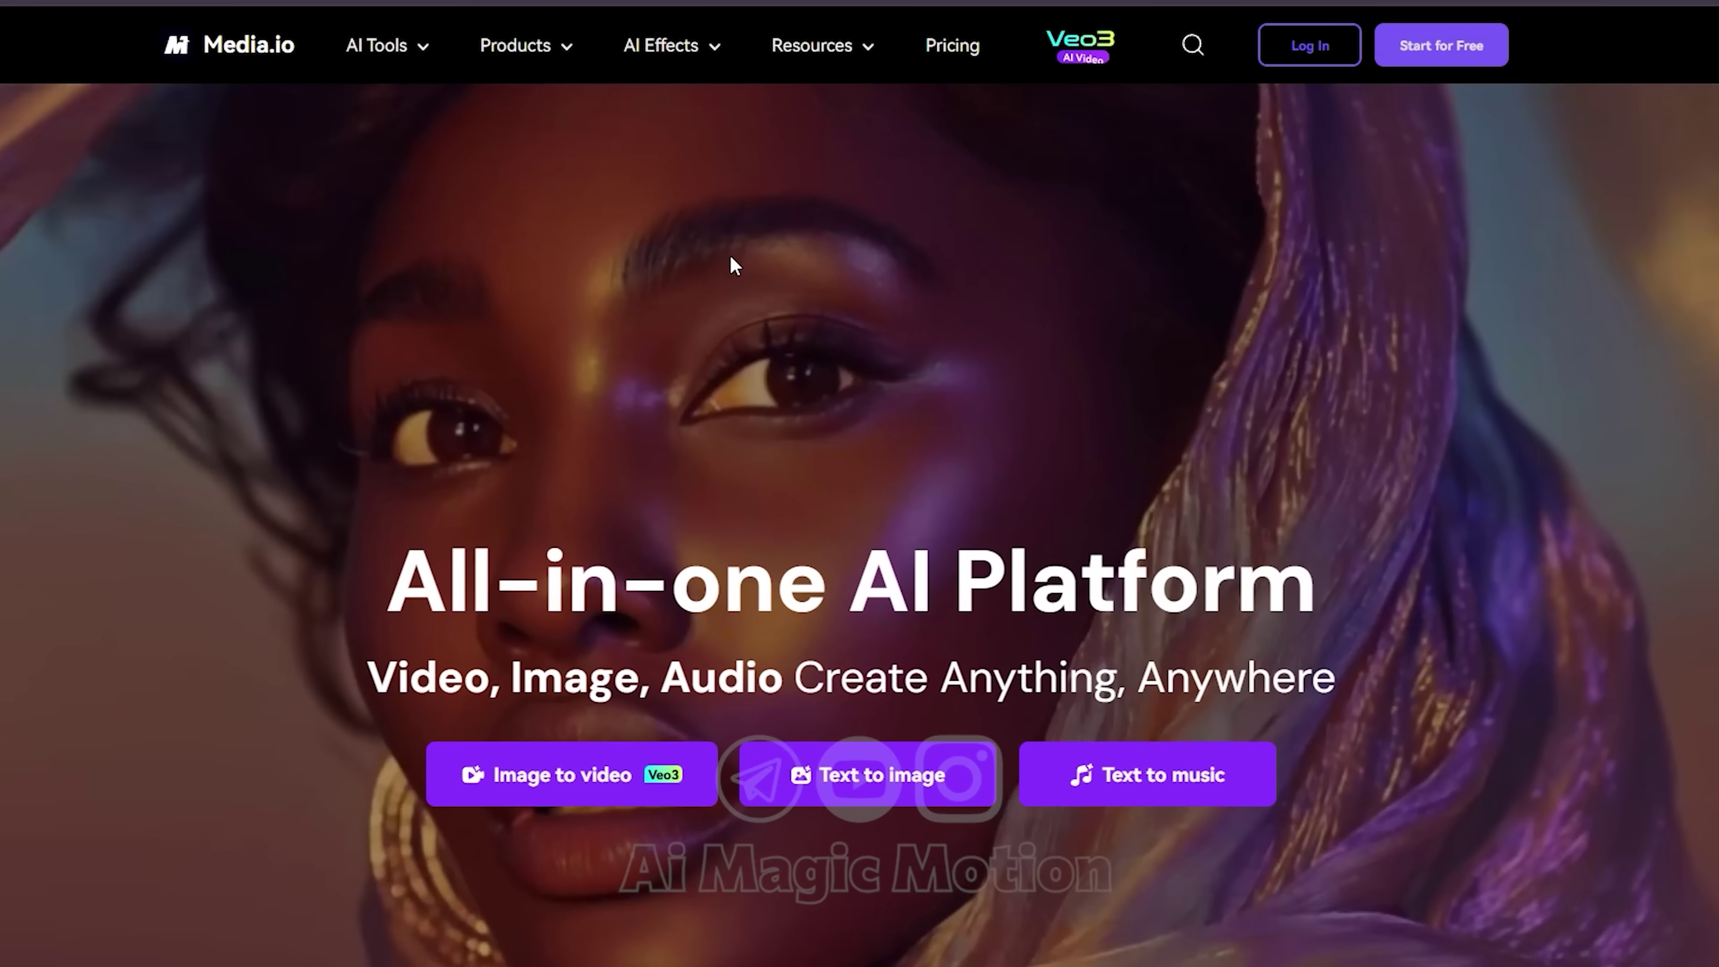
Open Media.io's Watermark Remover under Video Assistant and launch AniEraser with Remove Watermark Now
{"action": "mouse_move", "coordinate": [645, 67]}
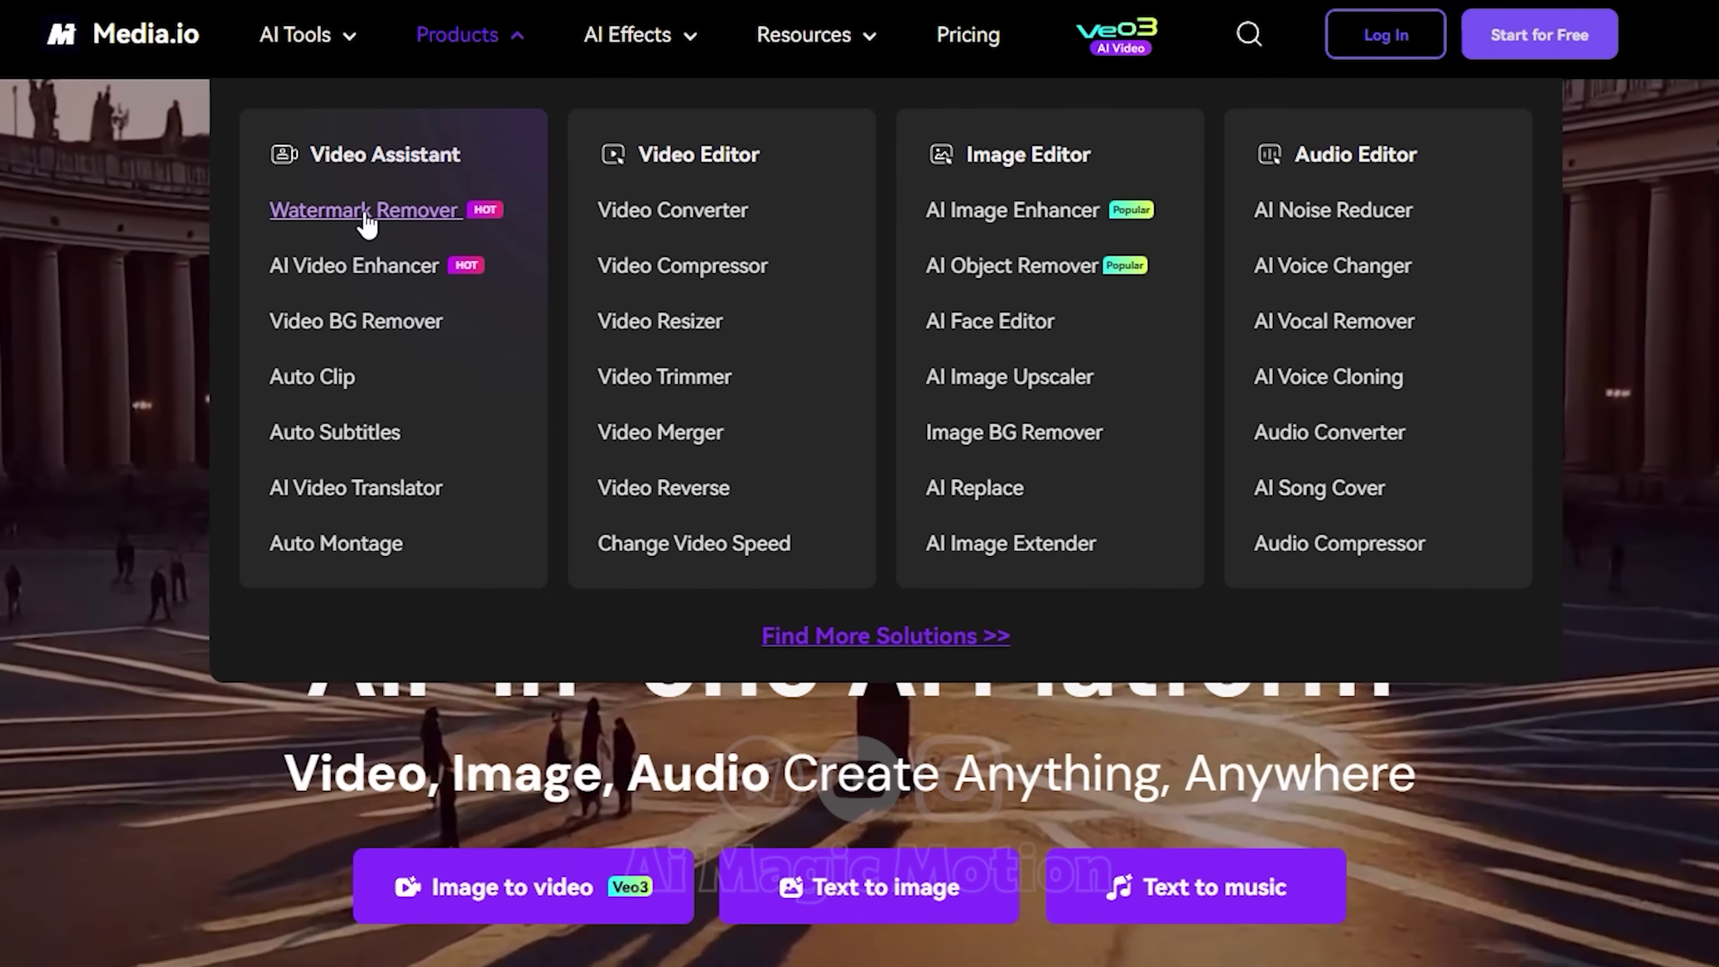
{"action": "left_click", "coordinate": [369, 211]}
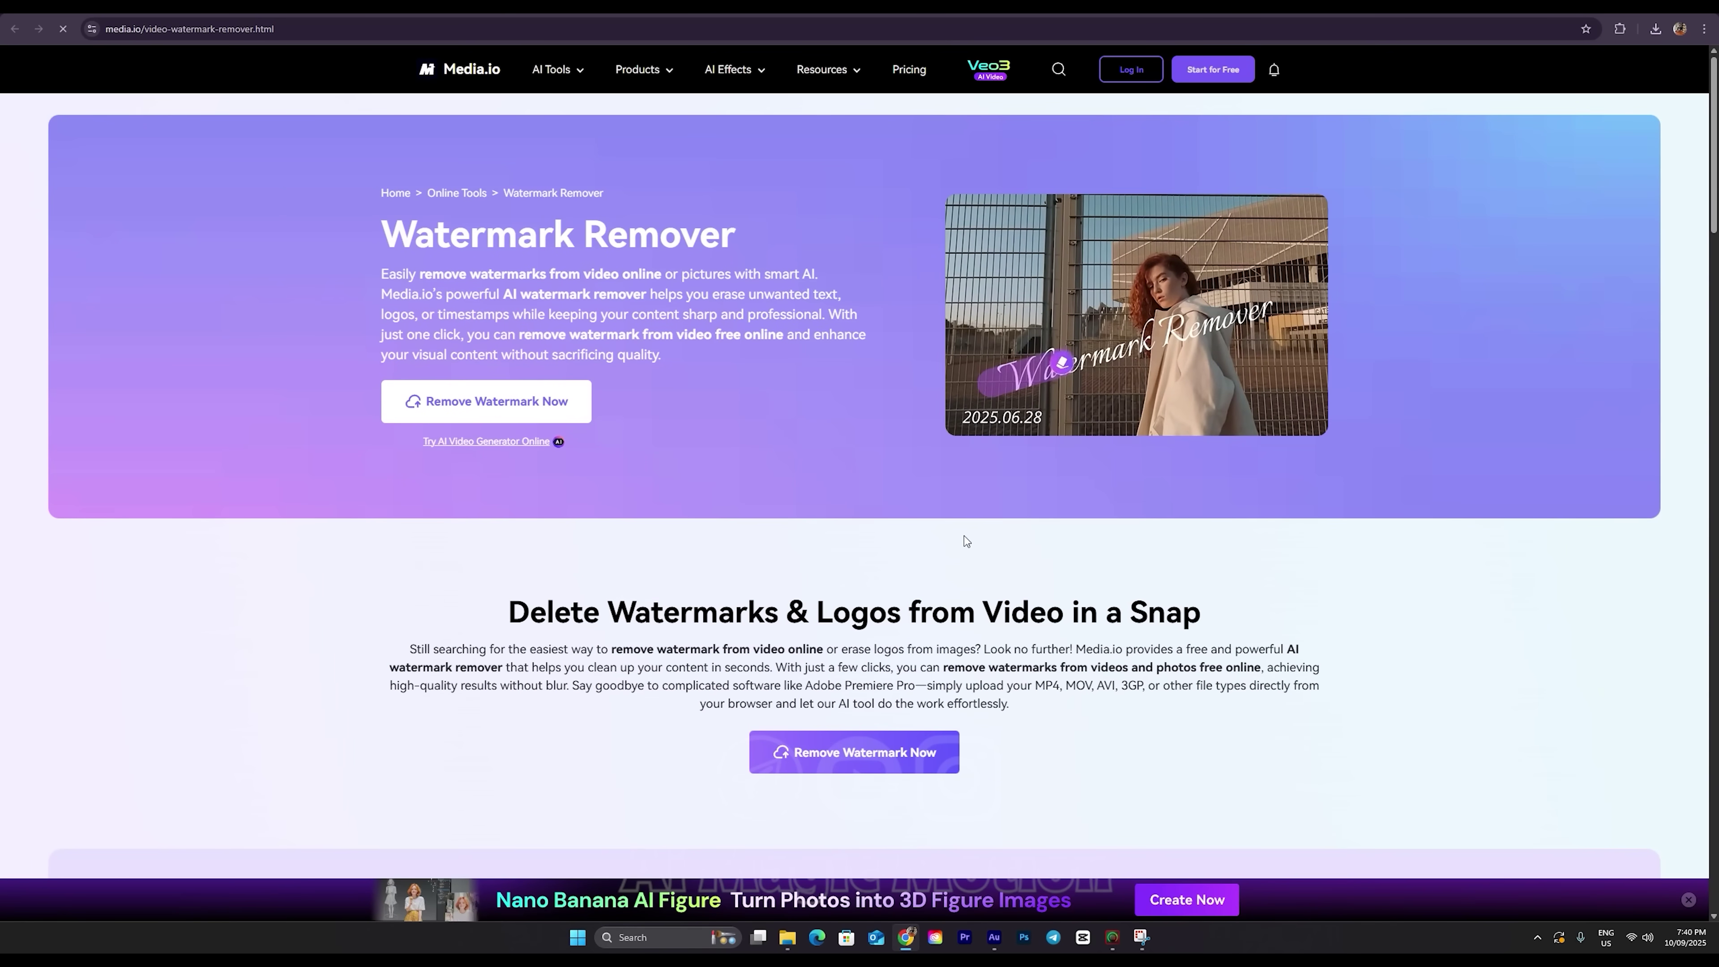
{"action": "left_click", "coordinate": [840, 766]}
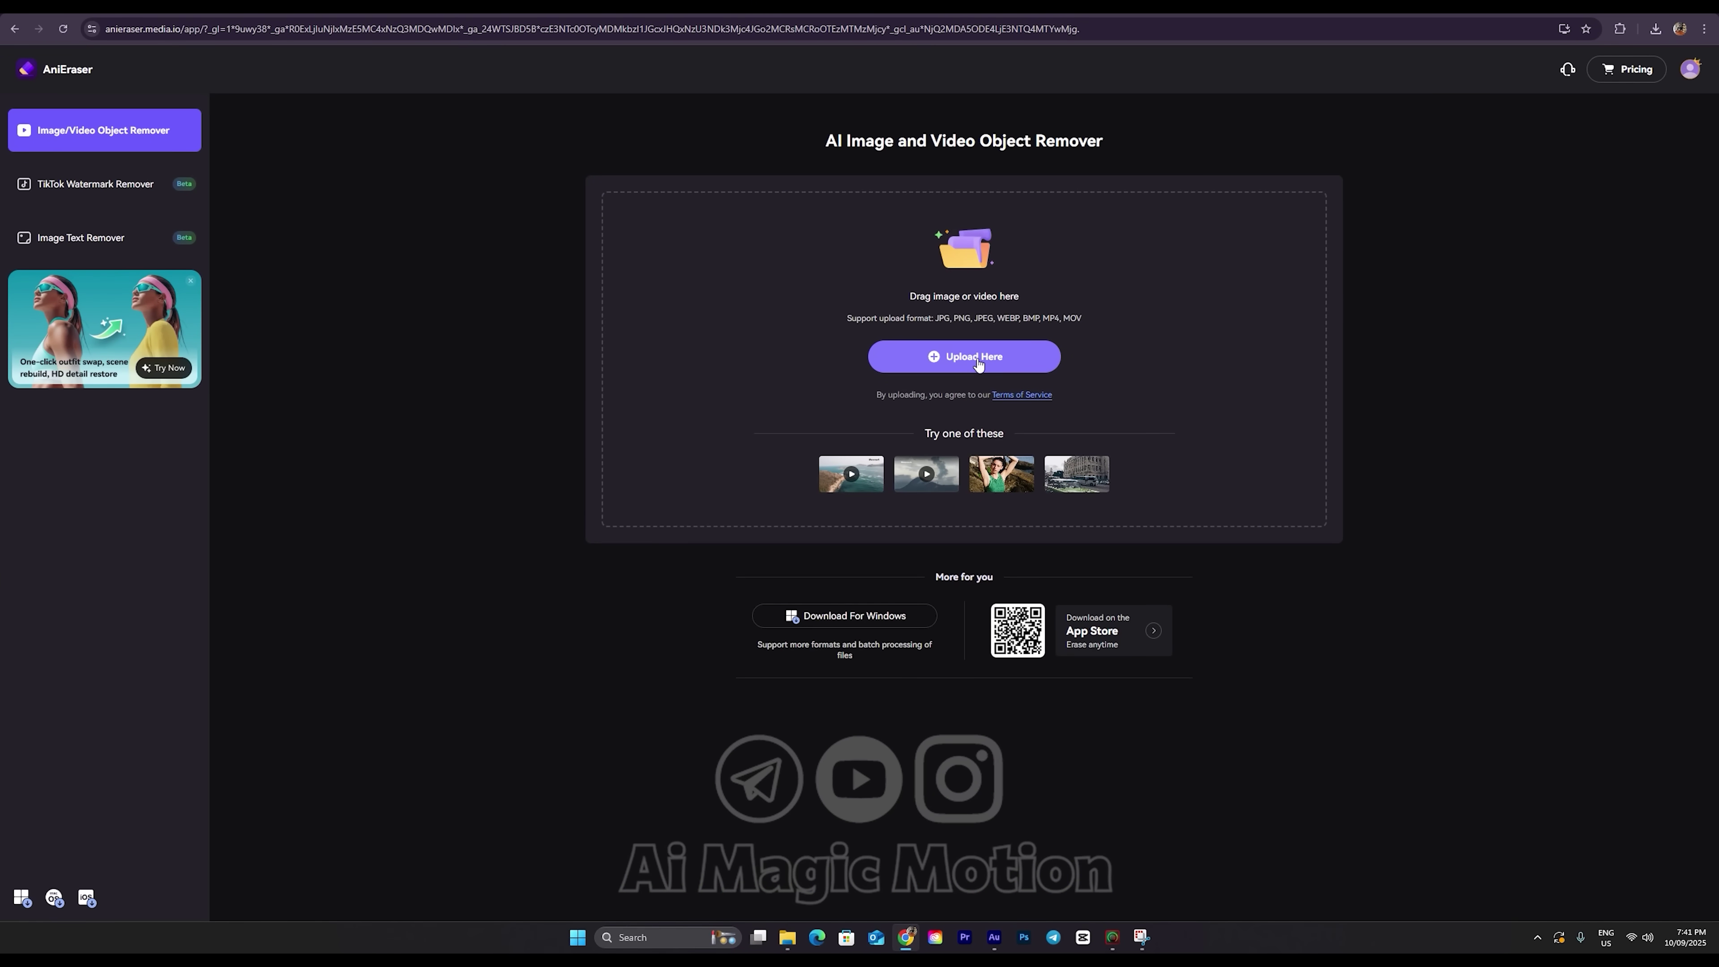
Upload the vidu-video MP4 from Downloads into AniEraser
{"action": "left_click", "coordinate": [978, 364]}
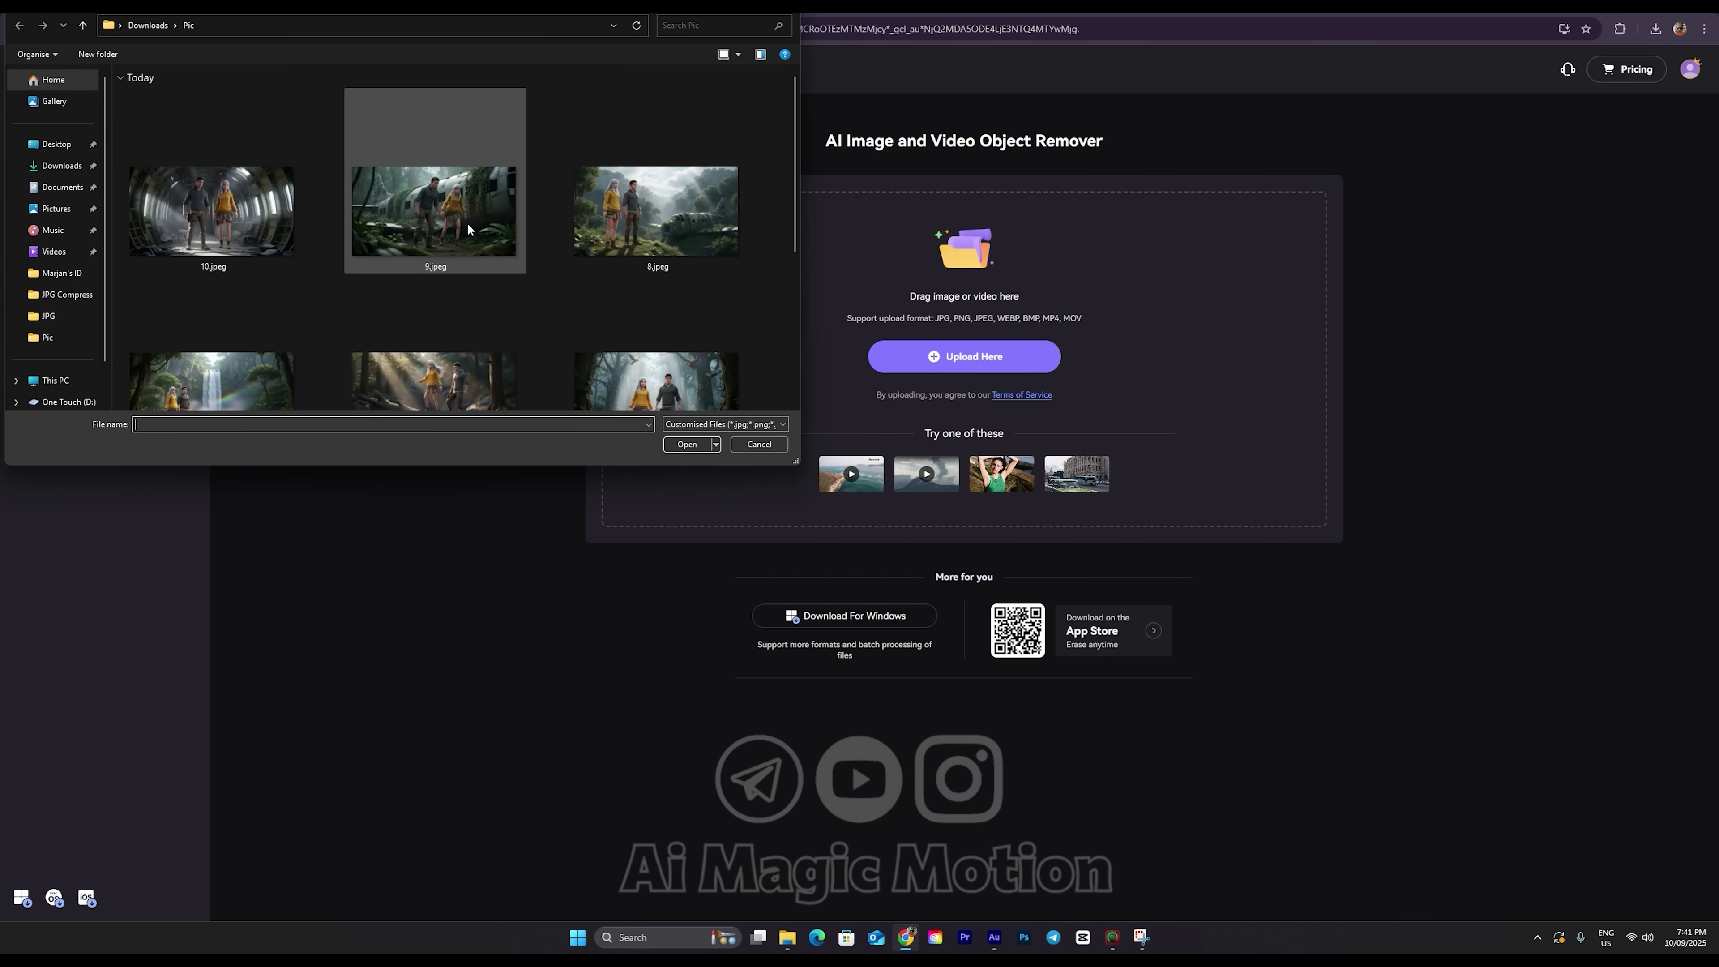
{"action": "left_click", "coordinate": [59, 165]}
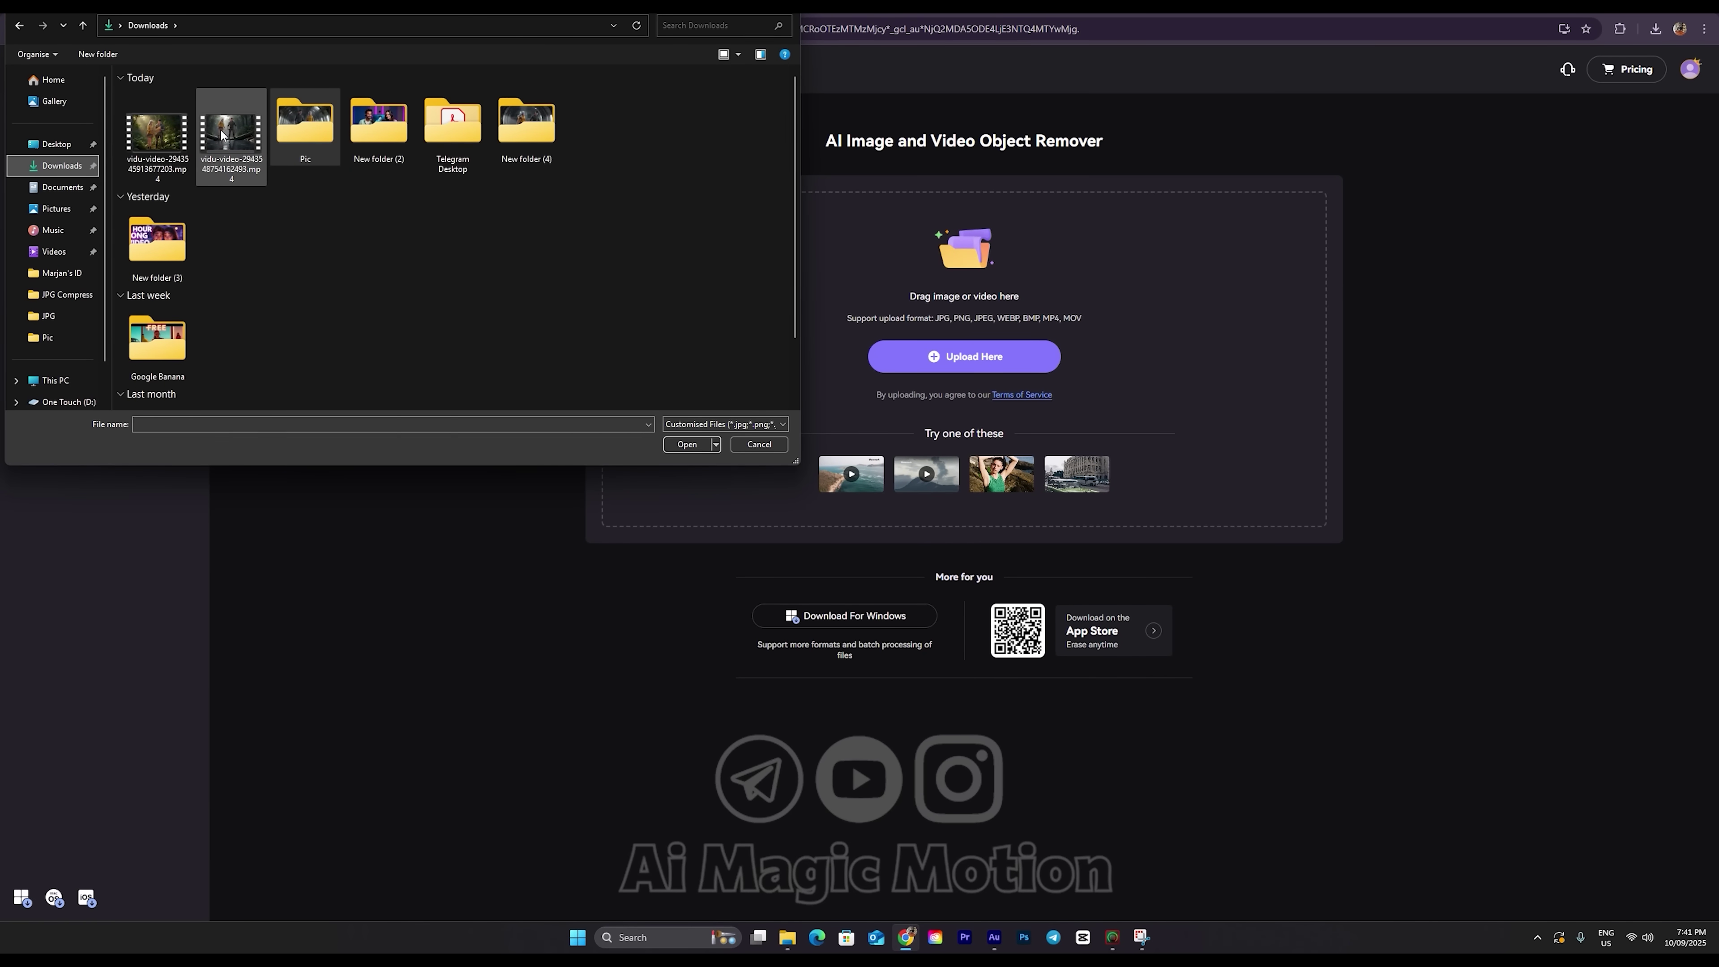
{"action": "double_click", "coordinate": [226, 148]}
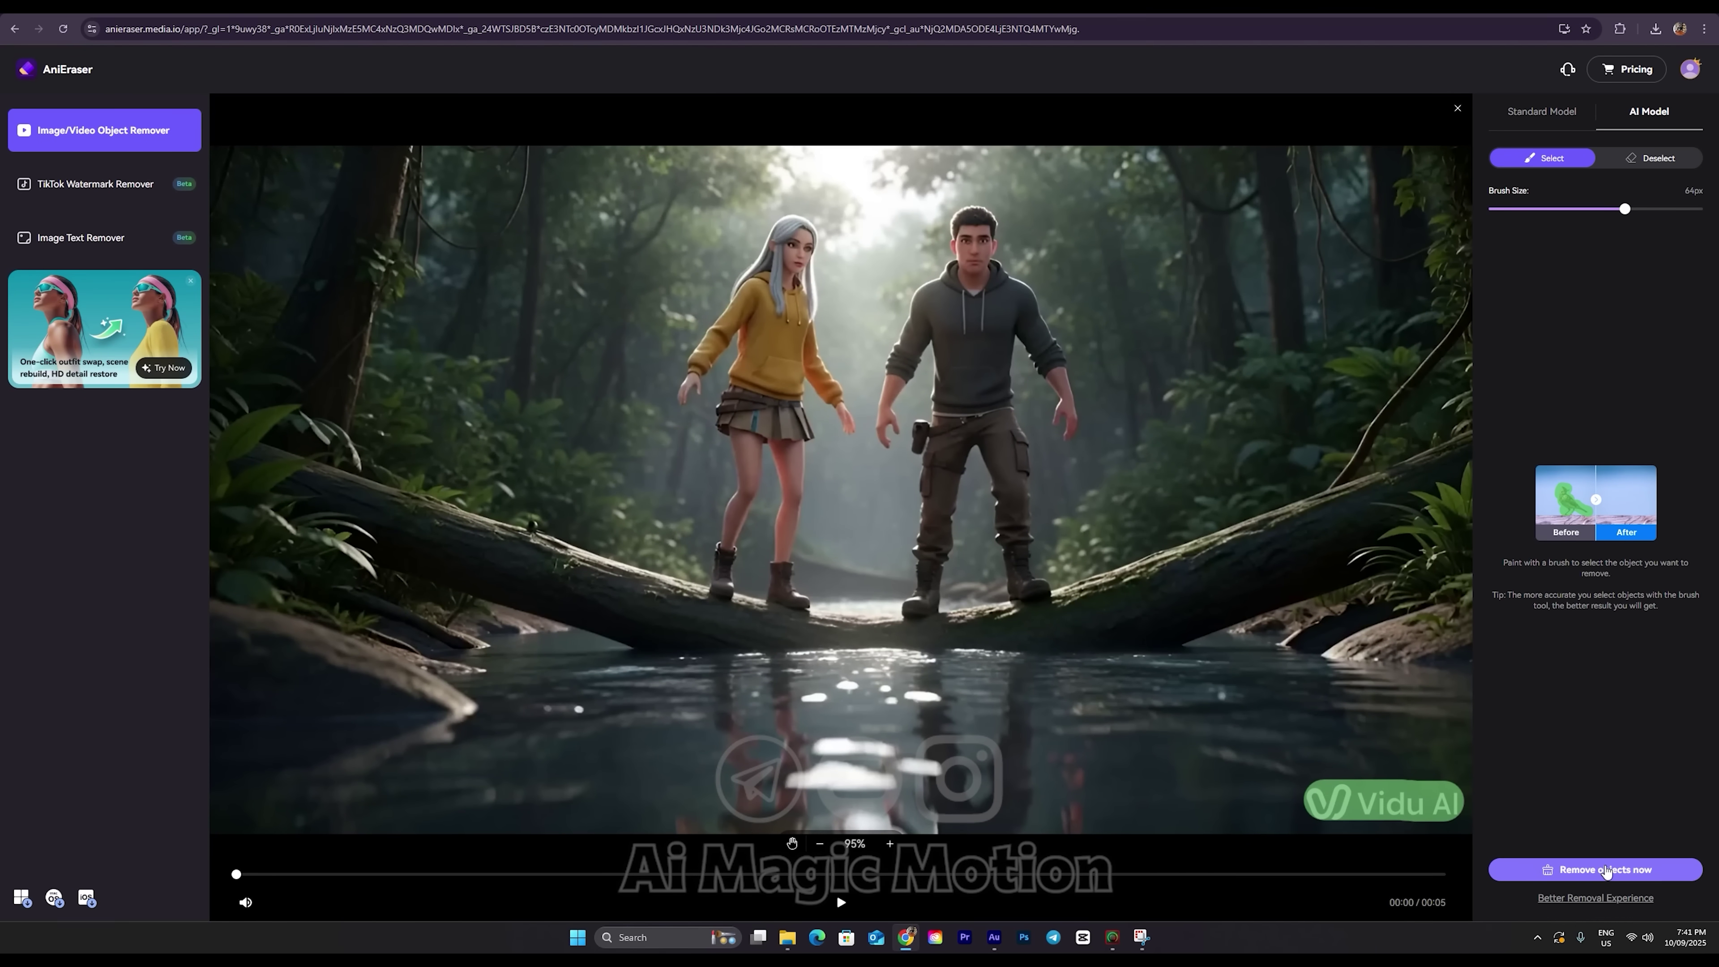
Remove the Vidu watermark, check the cleaned clip full screen, and download the 3.2 MB MP4
{"action": "left_click", "coordinate": [1607, 870]}
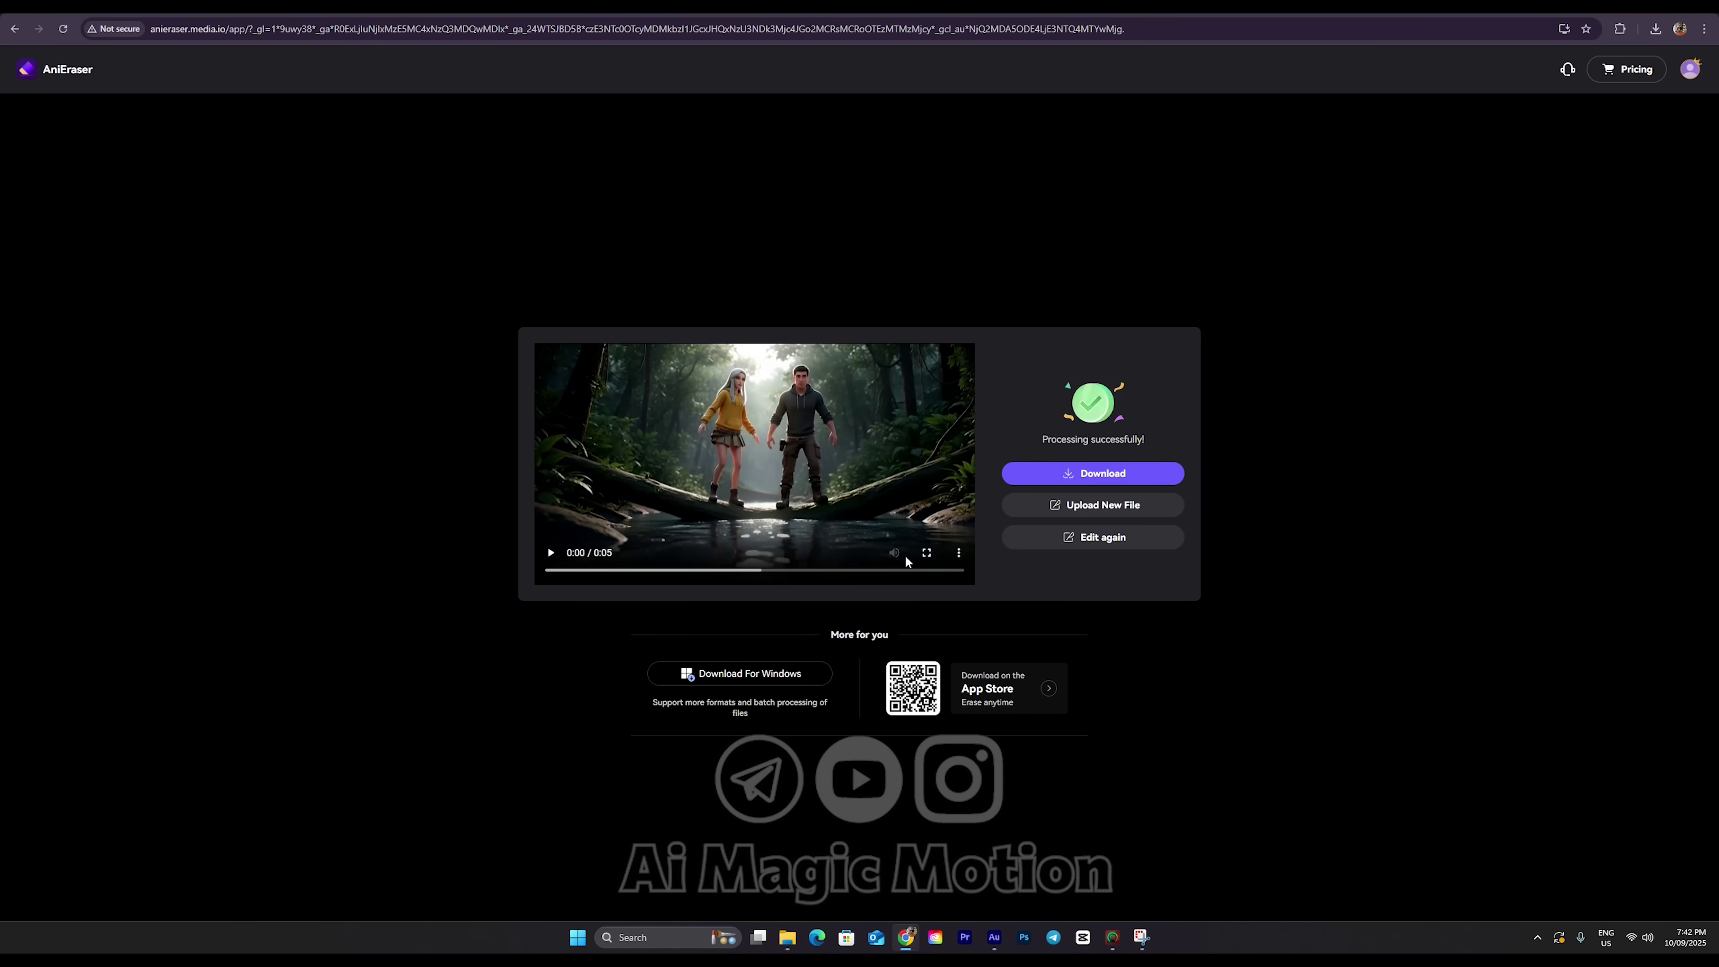
{"action": "left_click", "coordinate": [926, 553]}
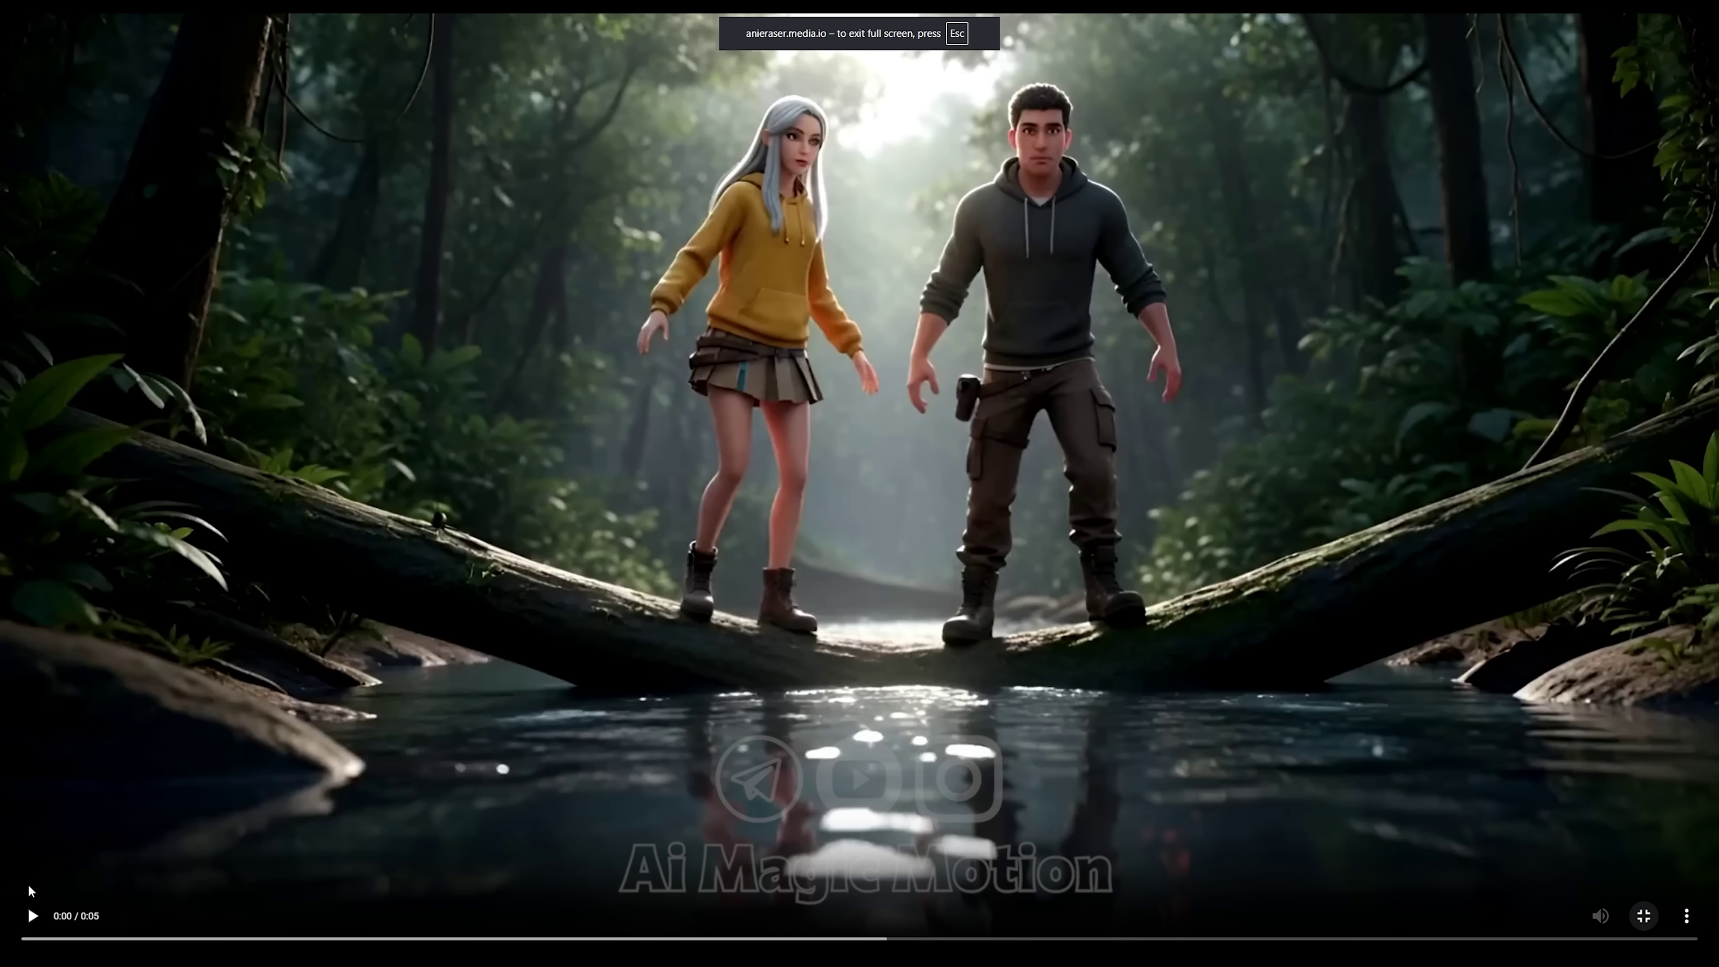
{"action": "left_click", "coordinate": [32, 916]}
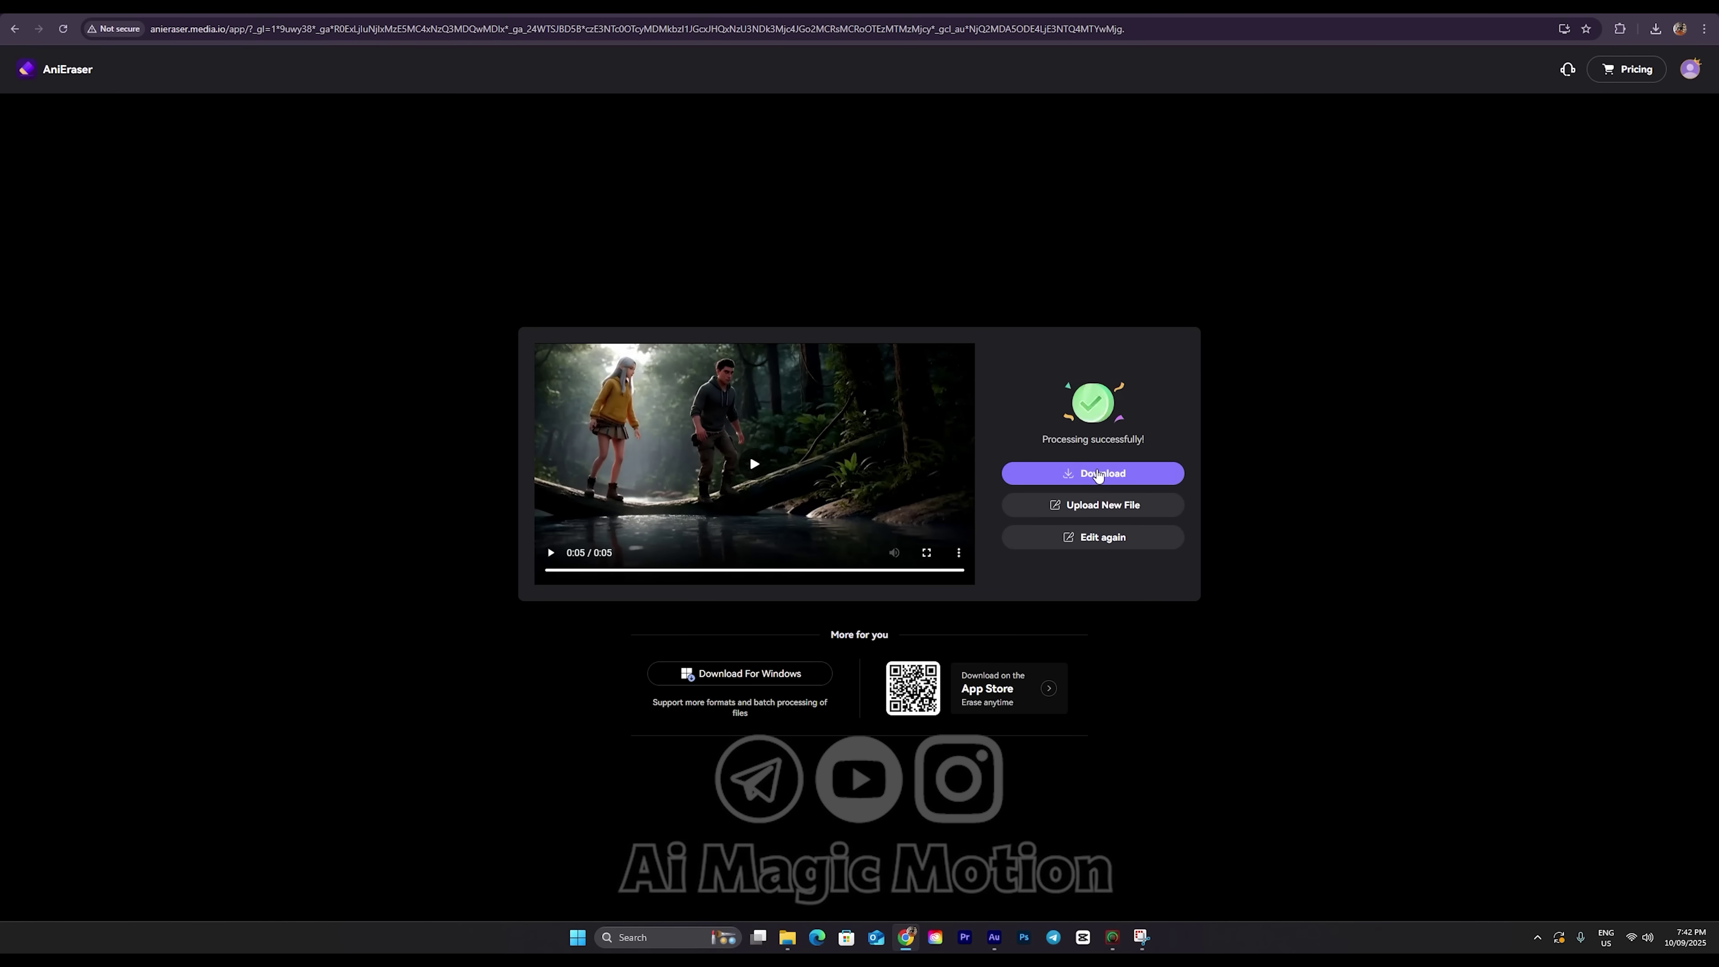
{"action": "left_click", "coordinate": [1101, 474]}
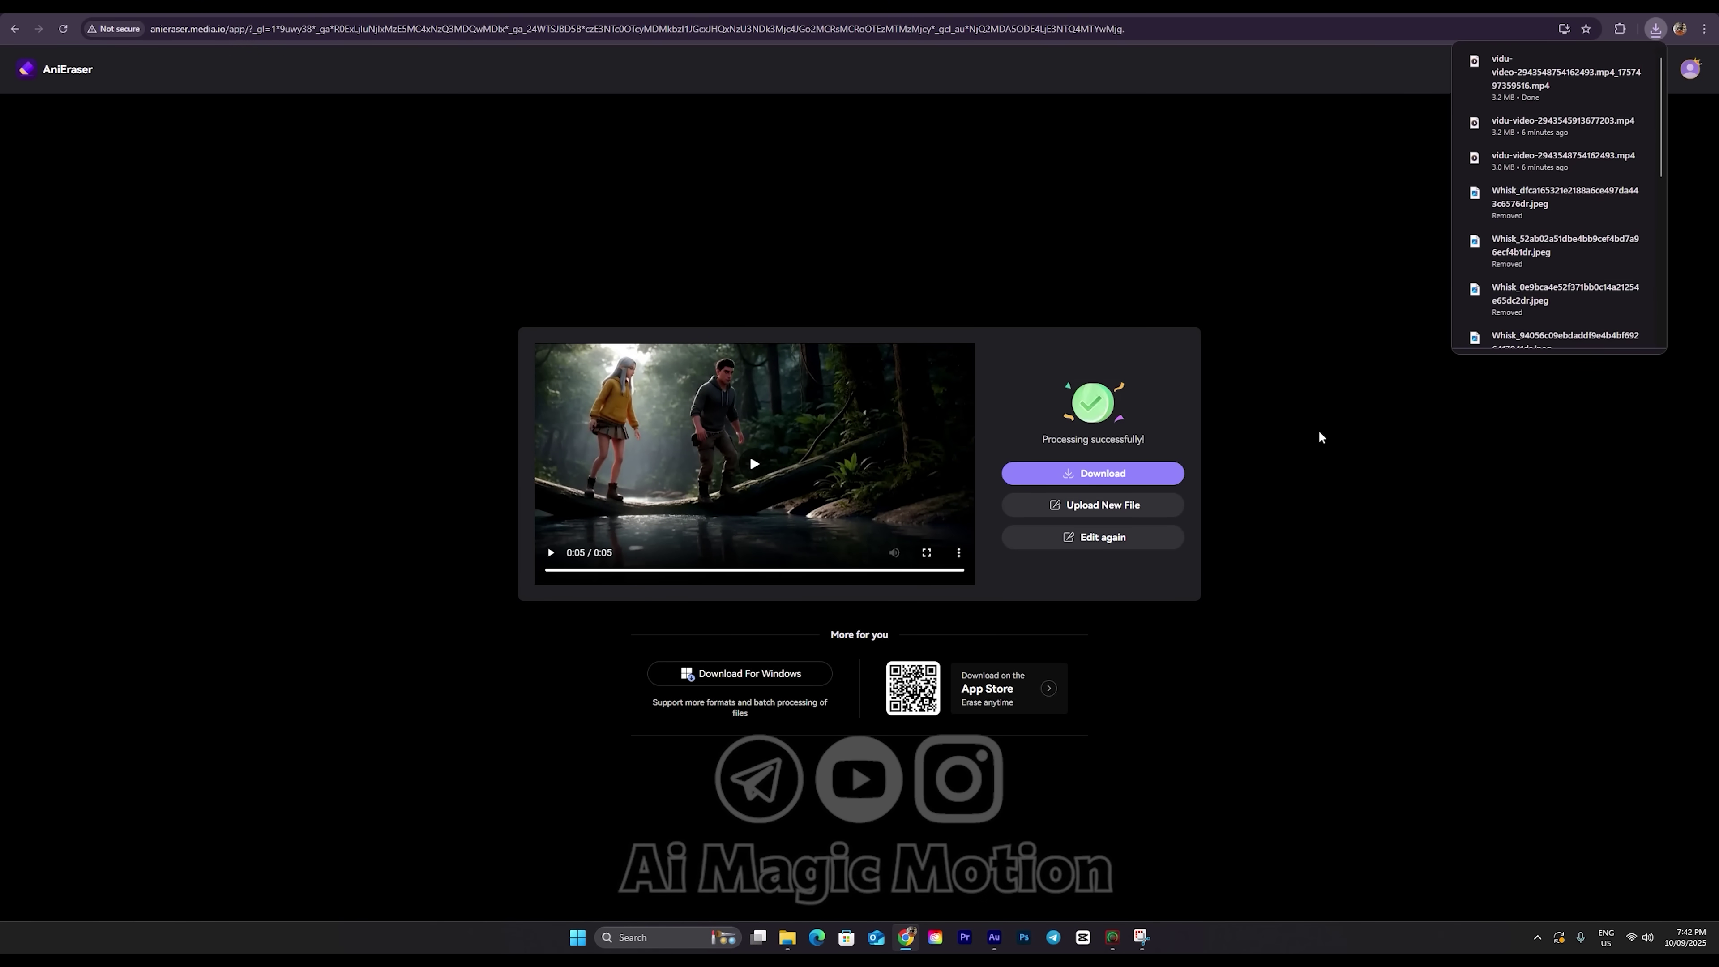
Close Chrome's downloads panel
{"action": "left_click", "coordinate": [1444, 450]}
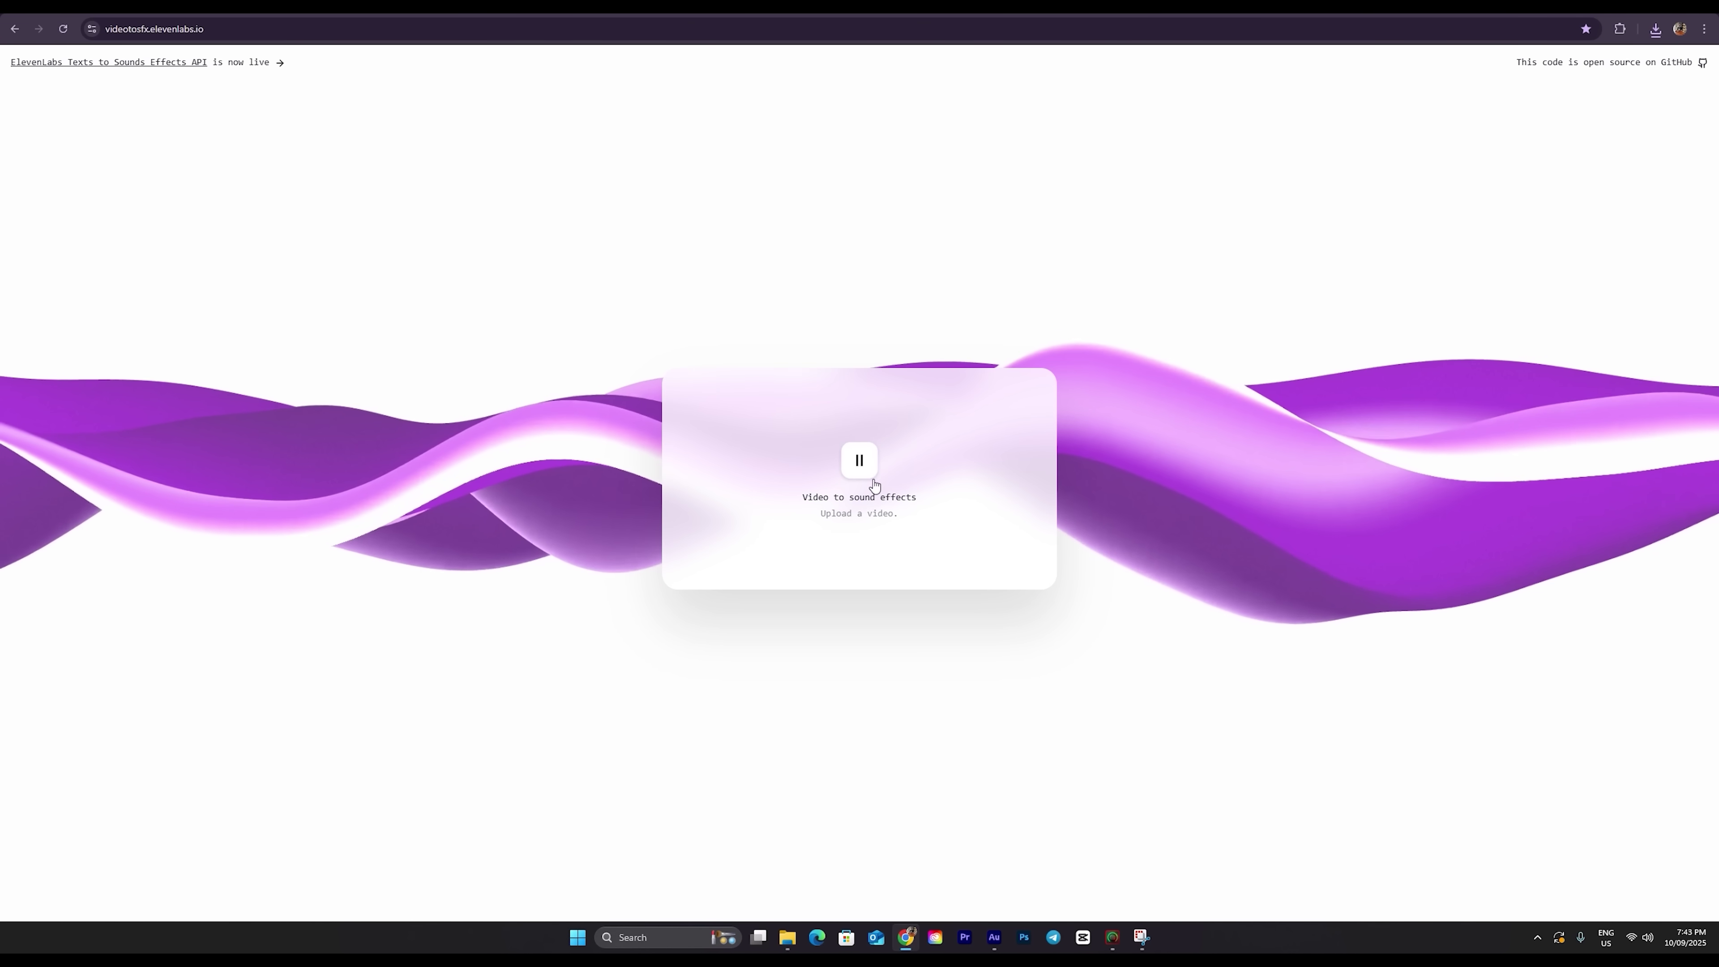
Upload the cleaned river-crossing MP4, preview the fourth sound effect, and download it
{"action": "left_click", "coordinate": [859, 512]}
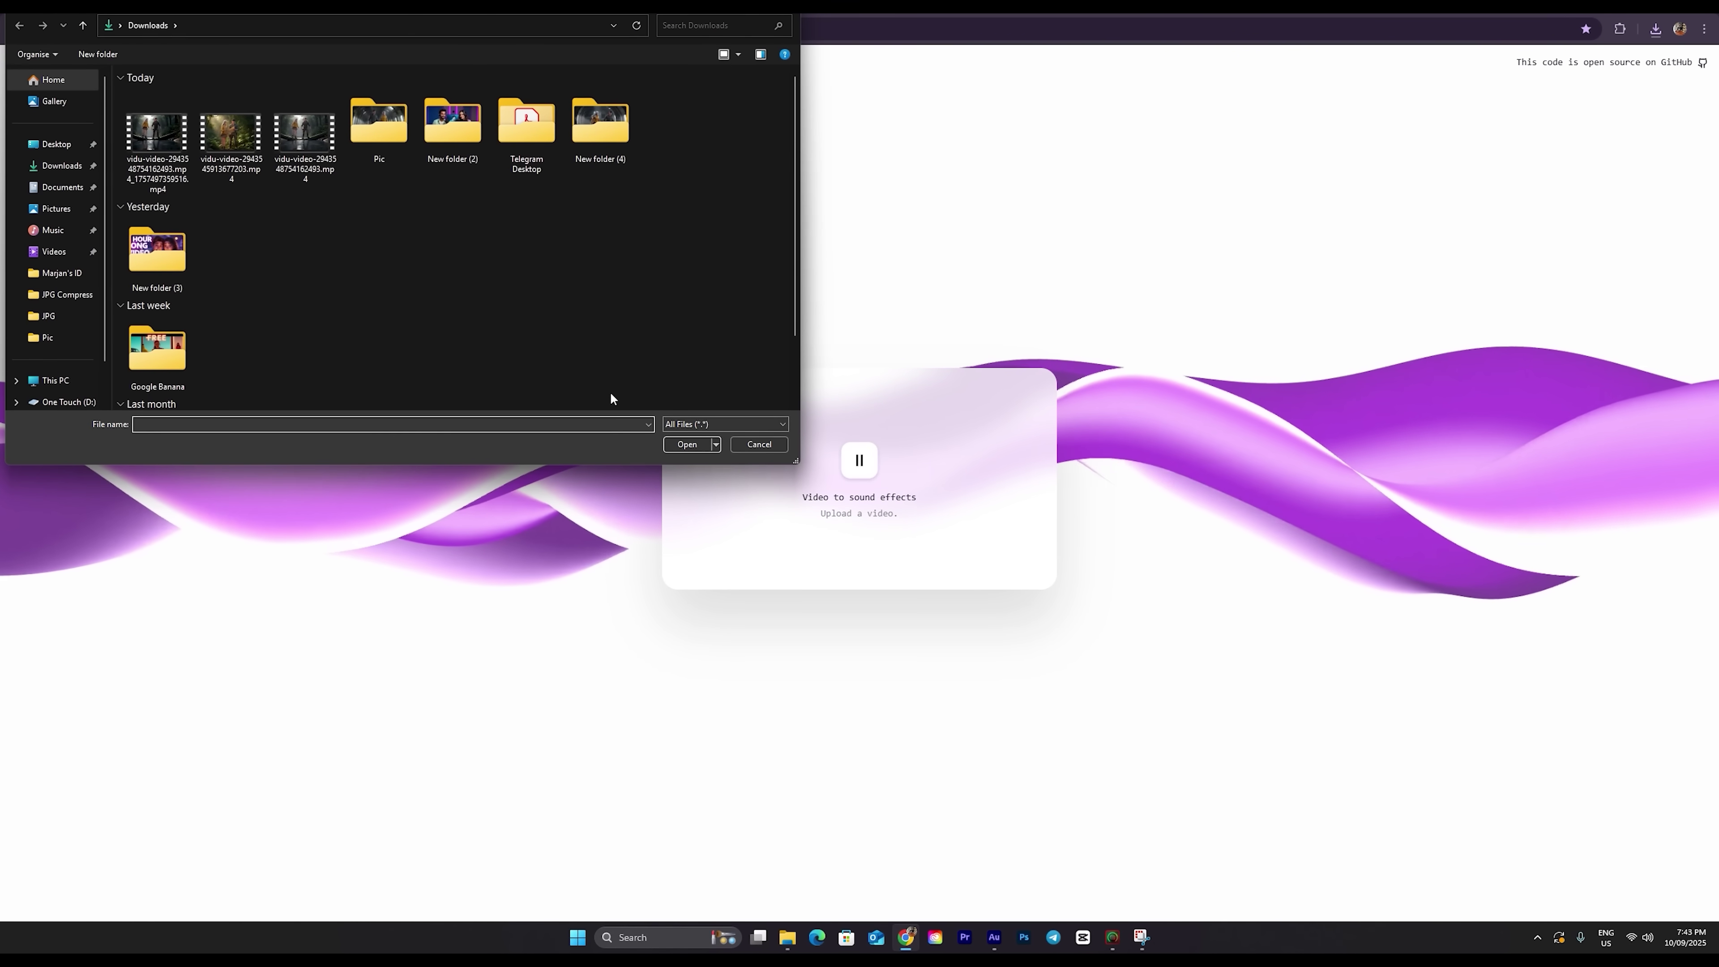
{"action": "double_click", "coordinate": [164, 135]}
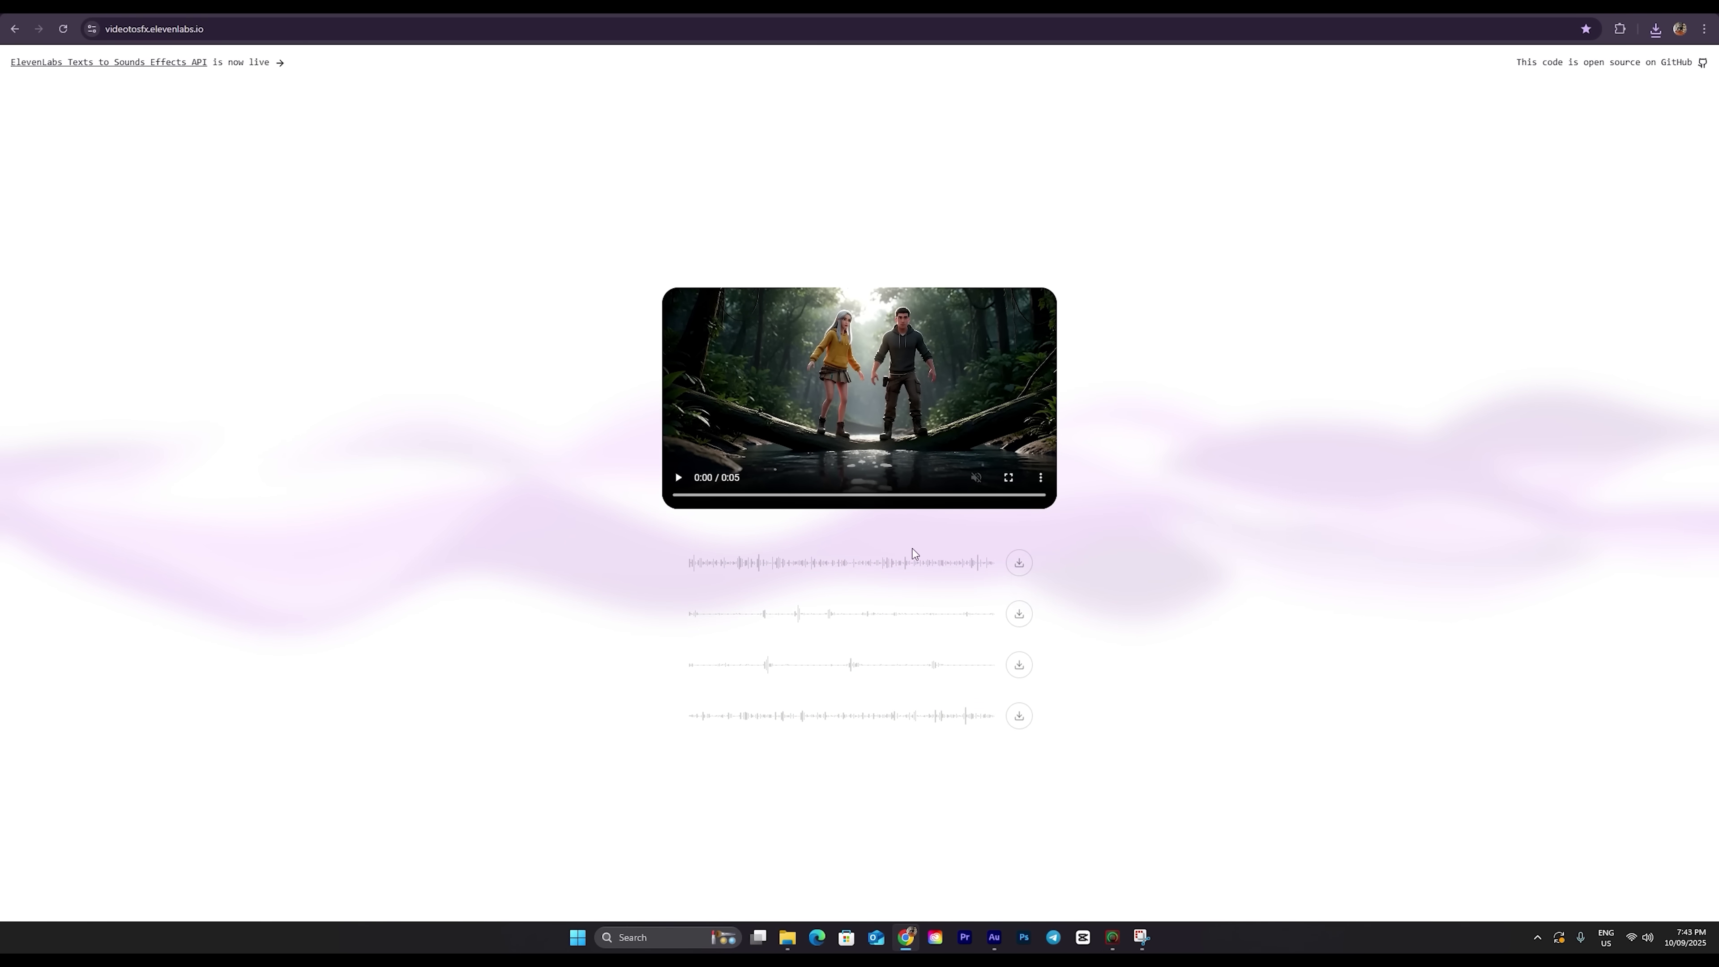
{"action": "left_click", "coordinate": [920, 718]}
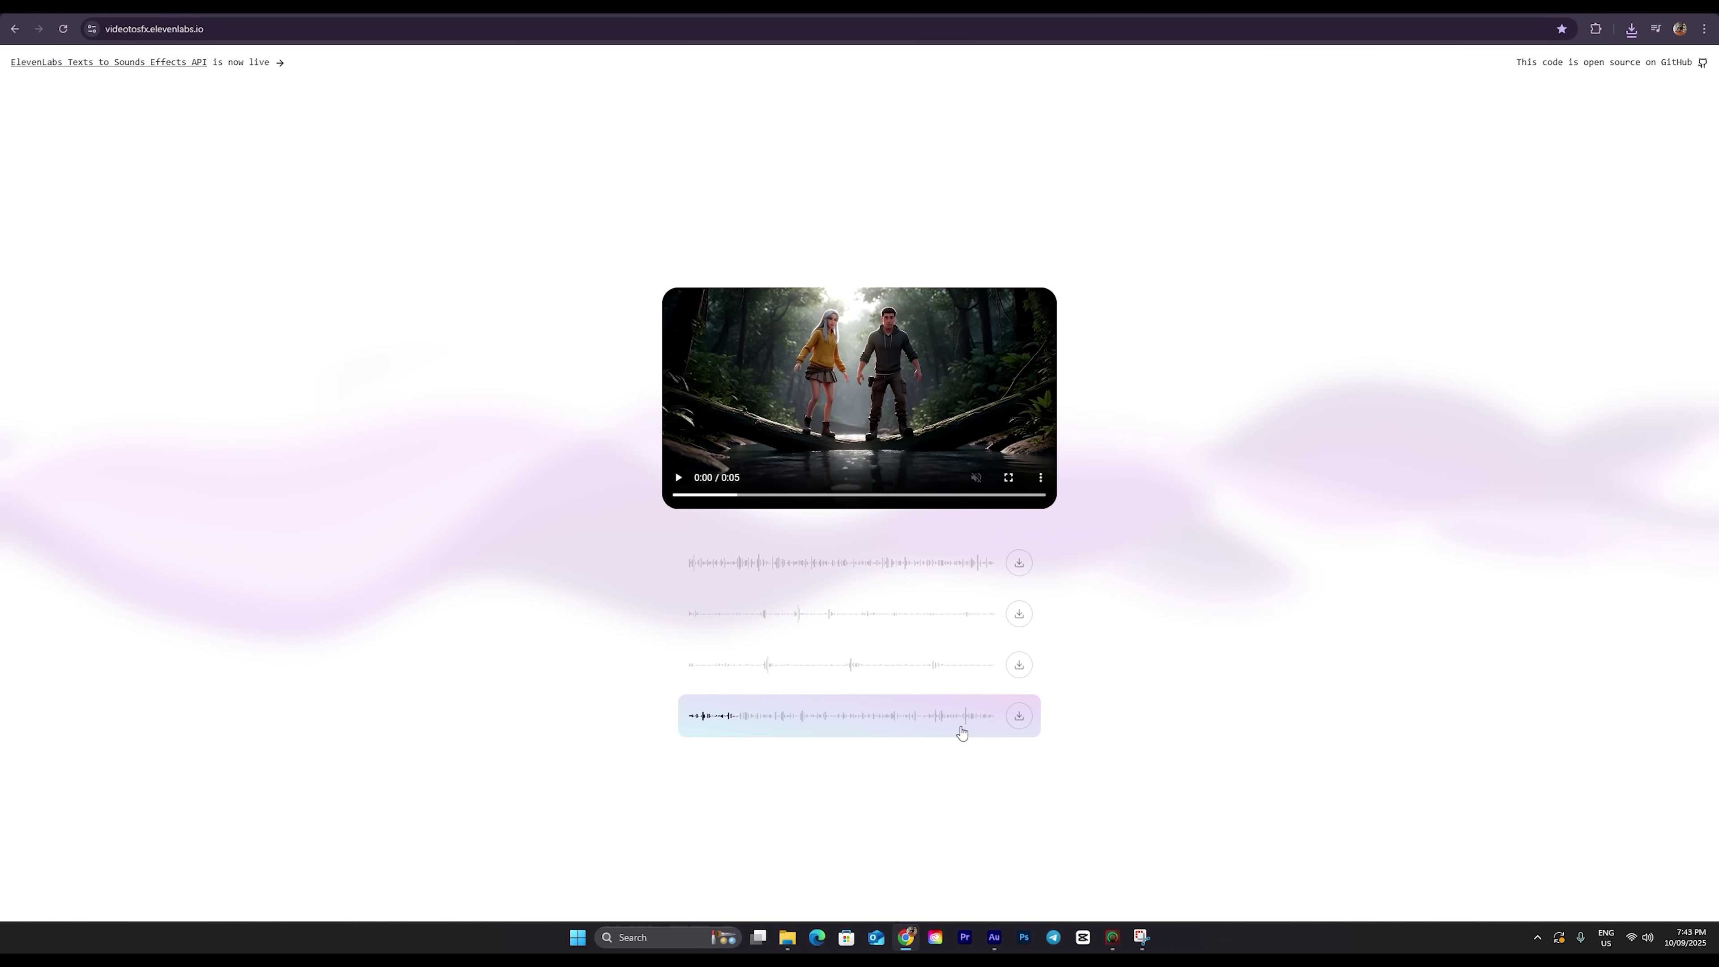
{"action": "left_click", "coordinate": [1020, 717]}
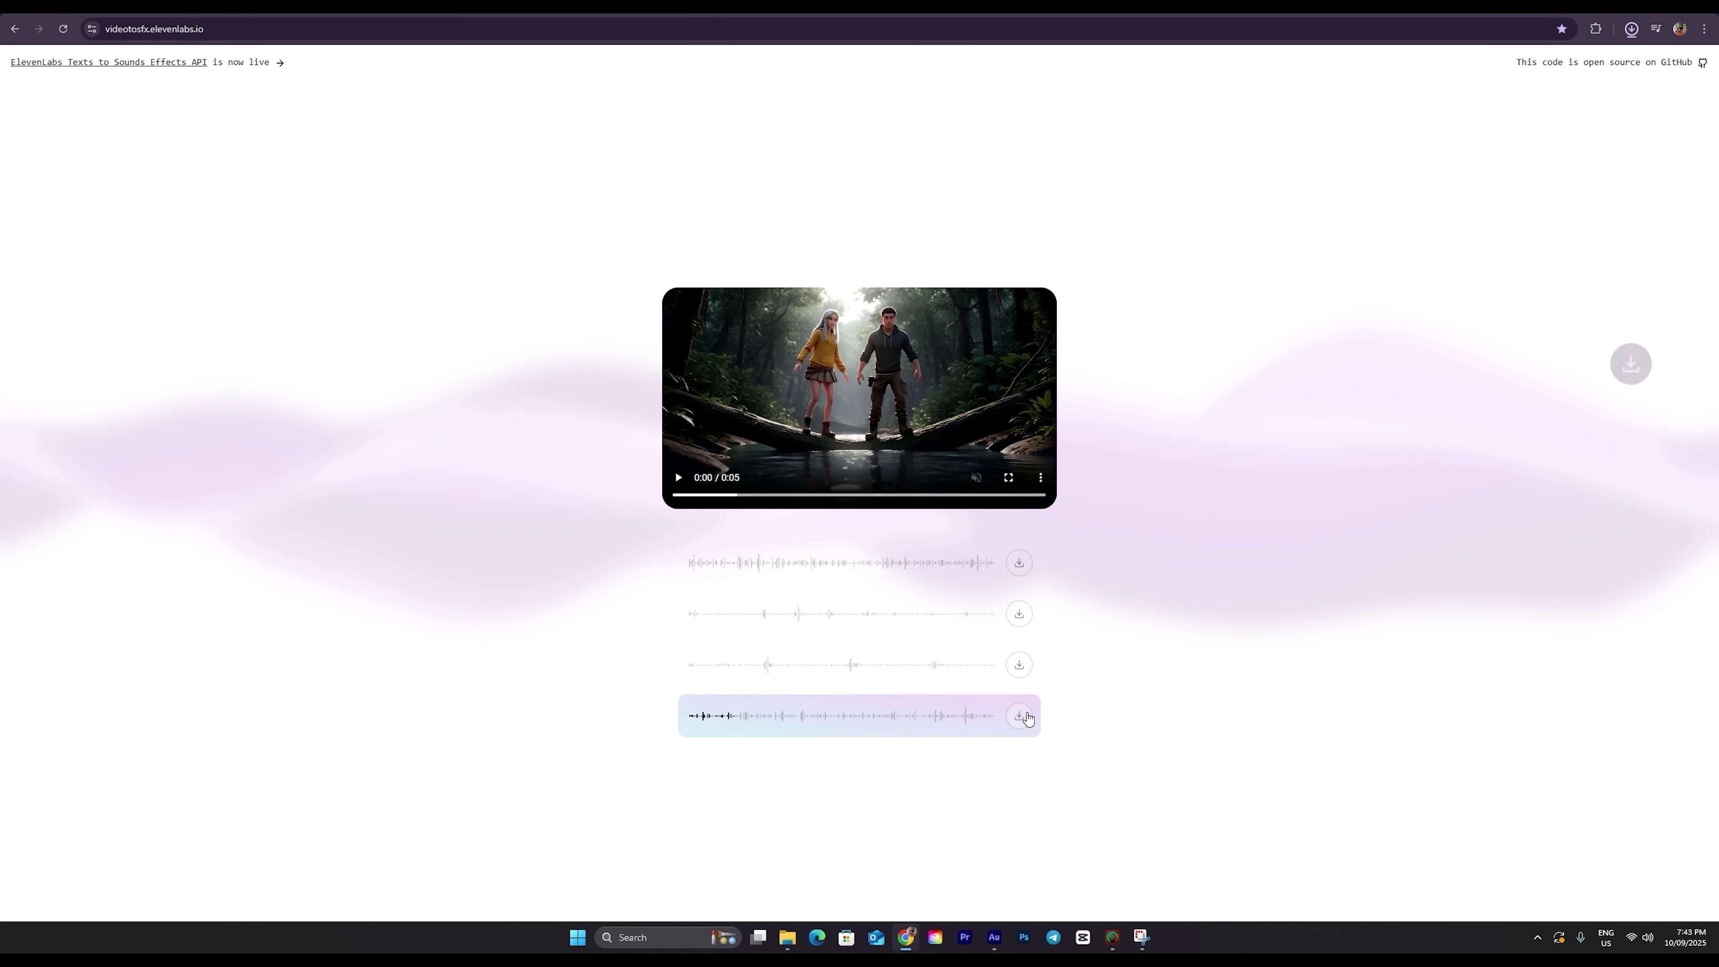
{"action": "left_click", "coordinate": [1257, 519]}
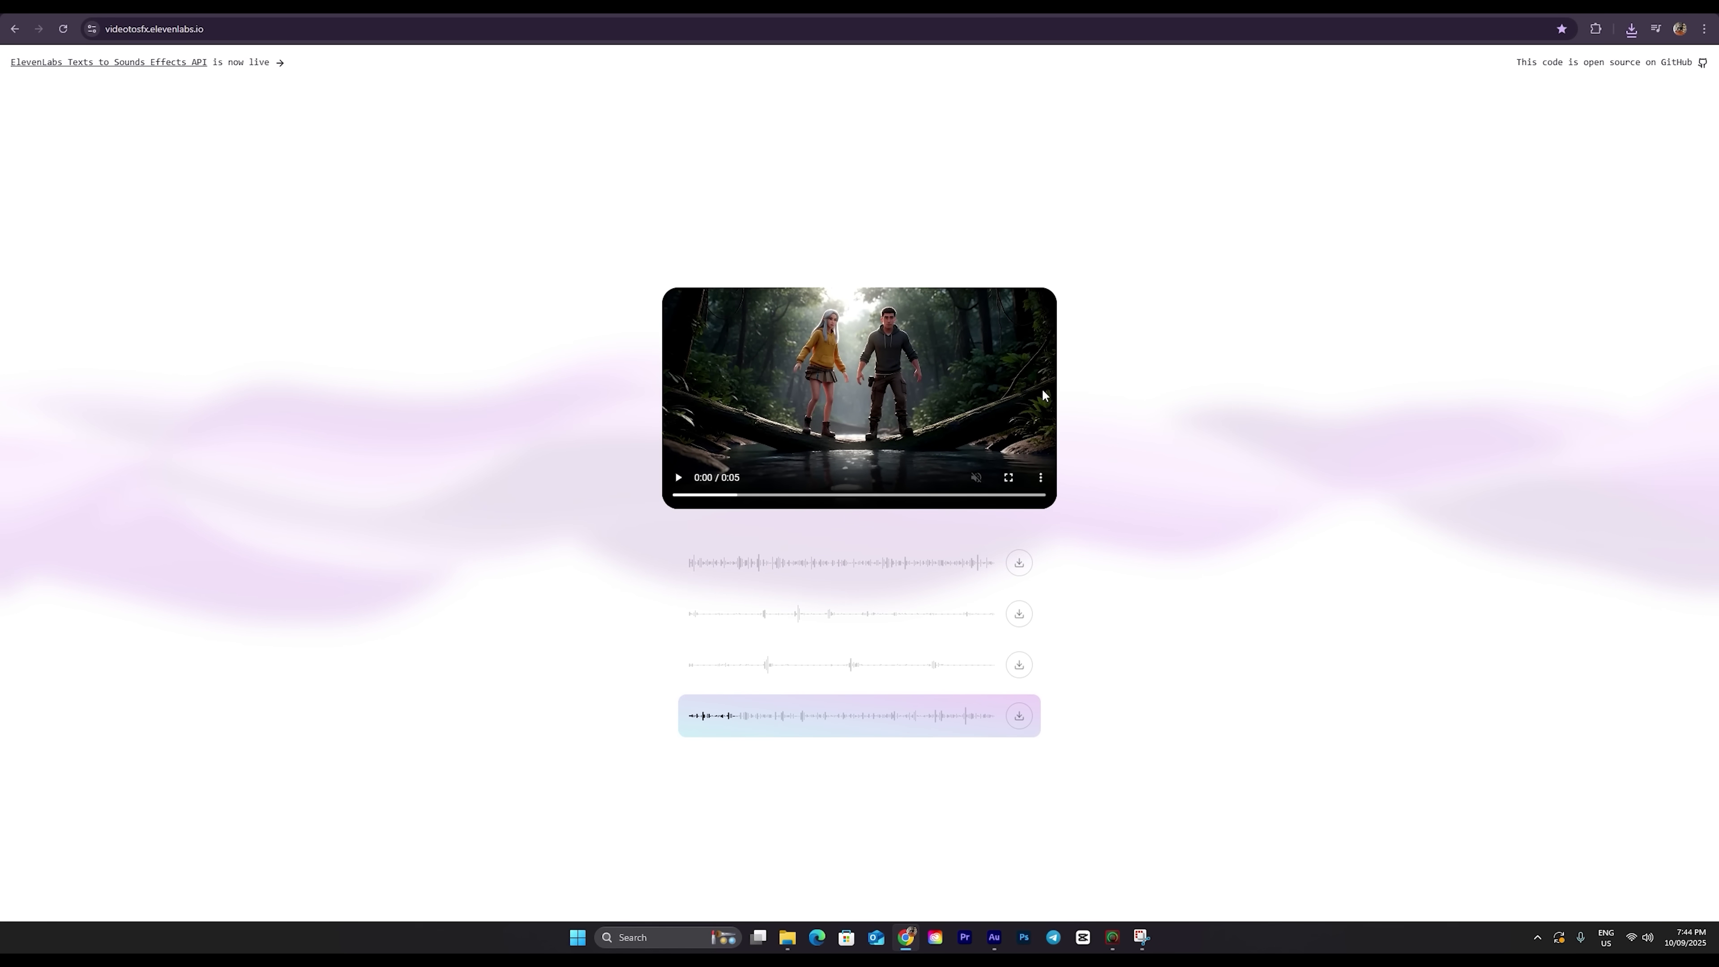
Reload the page to clear the previous sound-effect results
{"action": "left_click", "coordinate": [64, 32]}
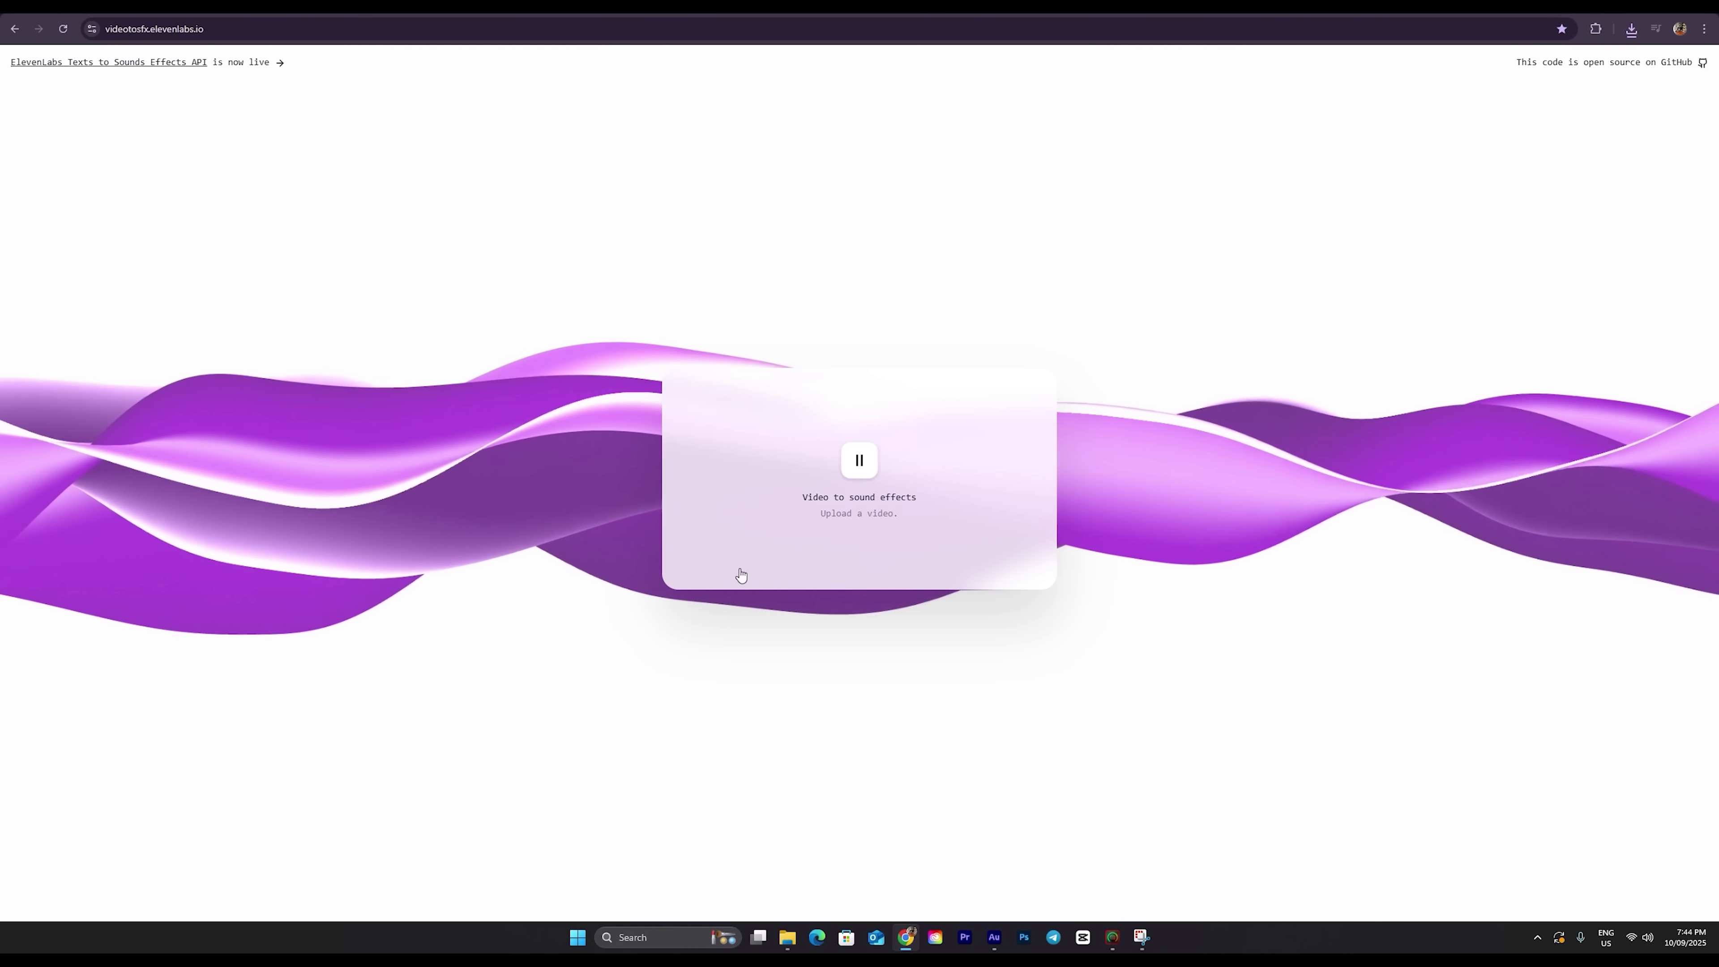